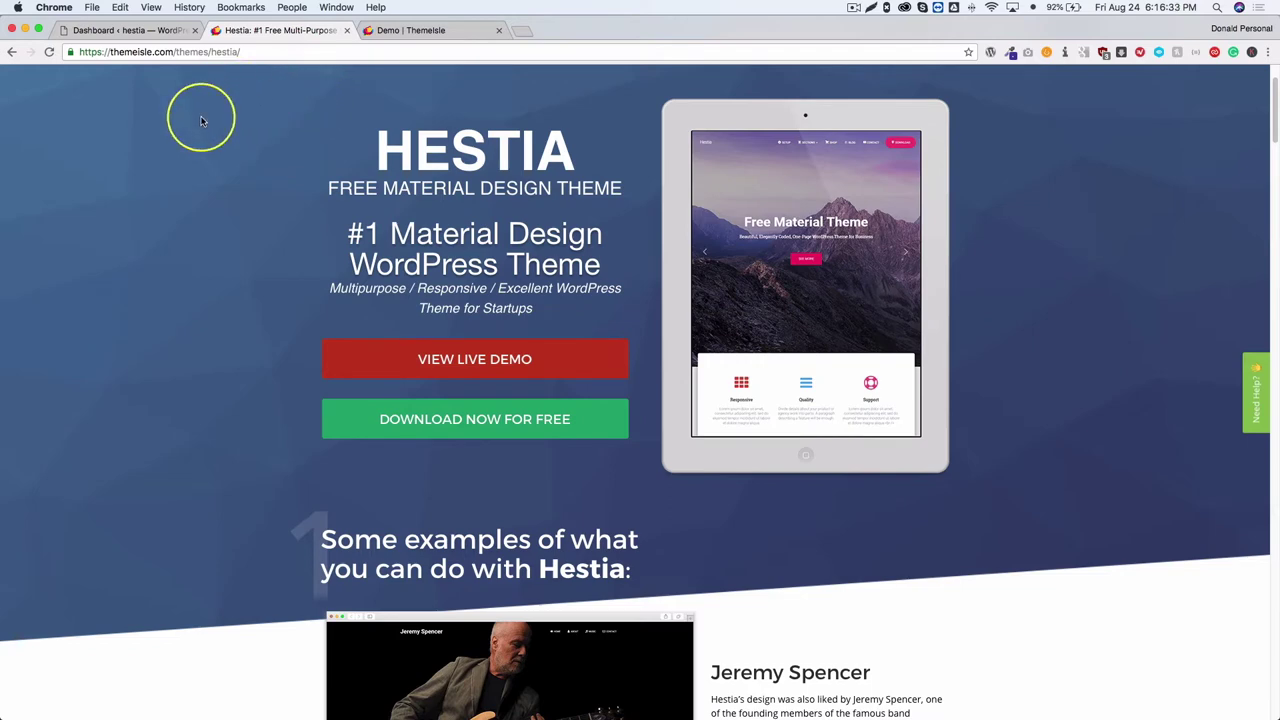
Review the Hestia product page on ThemeIsle, from the site examples to the user testimonials
{"action": "scroll", "coordinate": [96, 212], "scroll_direction": "up", "scroll_amount": 2}
{"action": "scroll", "coordinate": [150, 222], "scroll_direction": "down", "scroll_amount": 3}
{"action": "scroll", "coordinate": [150, 220], "scroll_direction": "down", "scroll_amount": 3}
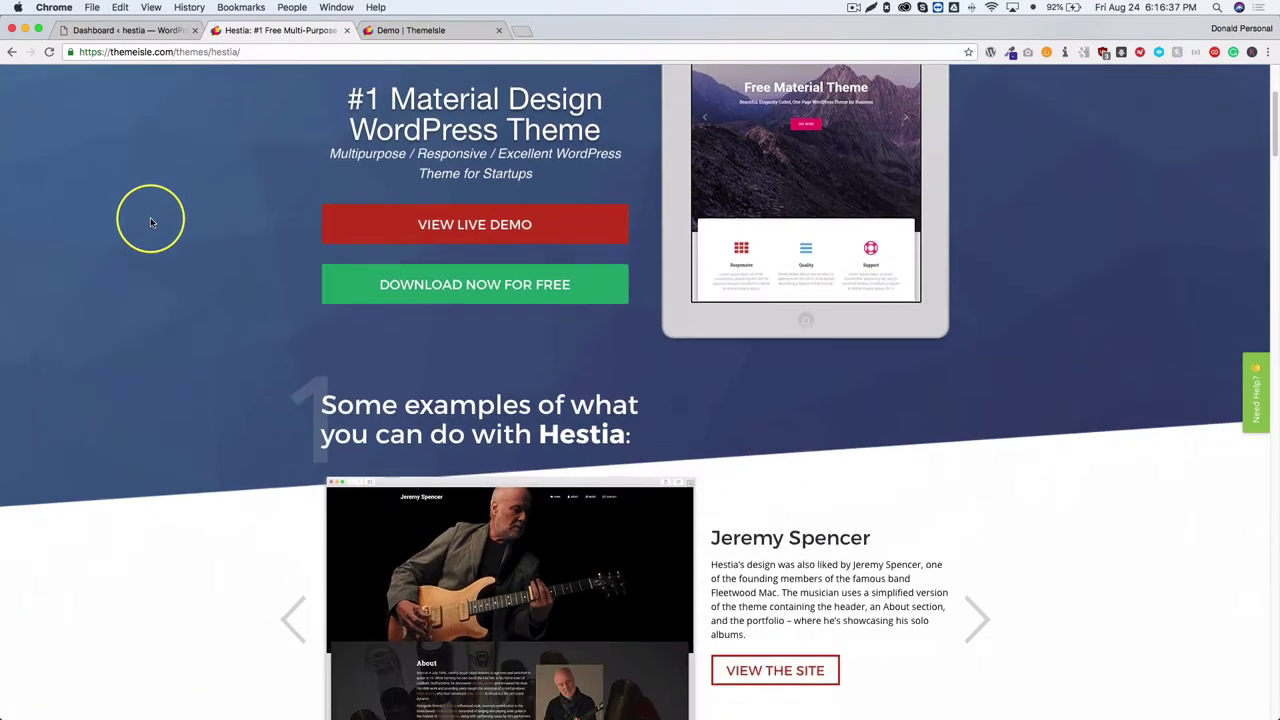
{"action": "scroll", "coordinate": [145, 232], "scroll_direction": "down", "scroll_amount": 2}
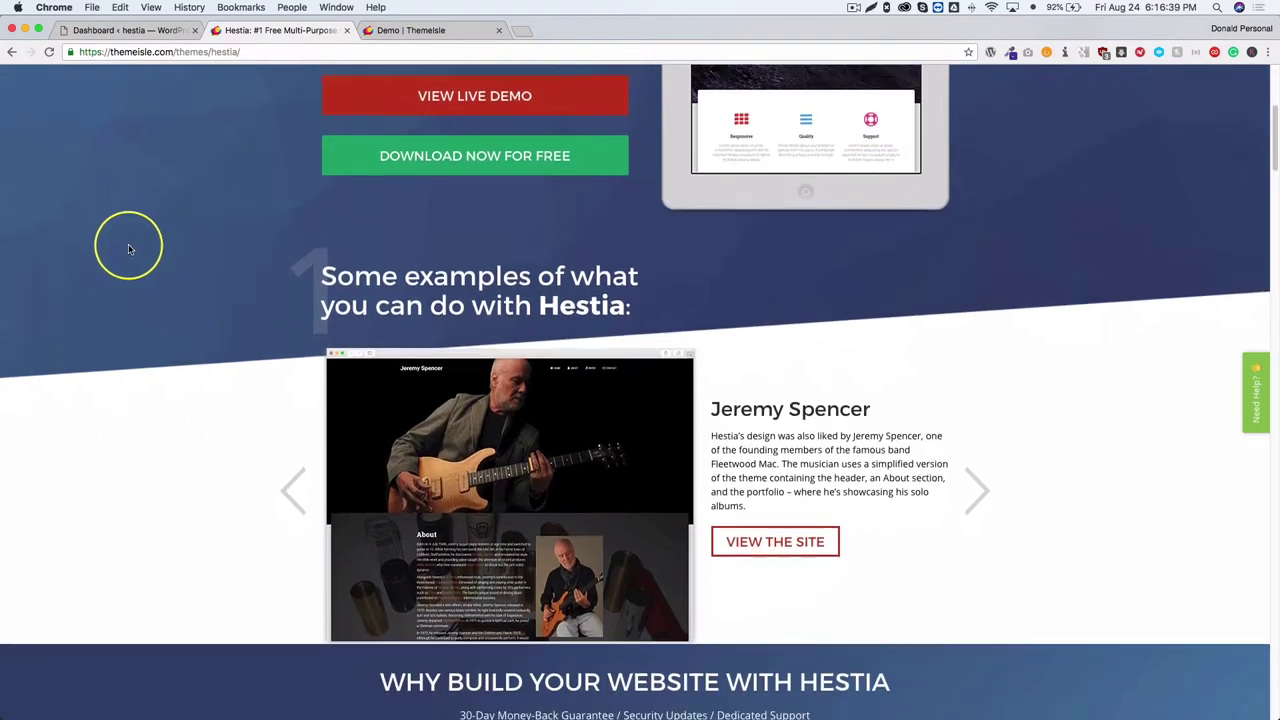
{"action": "scroll", "coordinate": [133, 258], "scroll_direction": "down", "scroll_amount": 5}
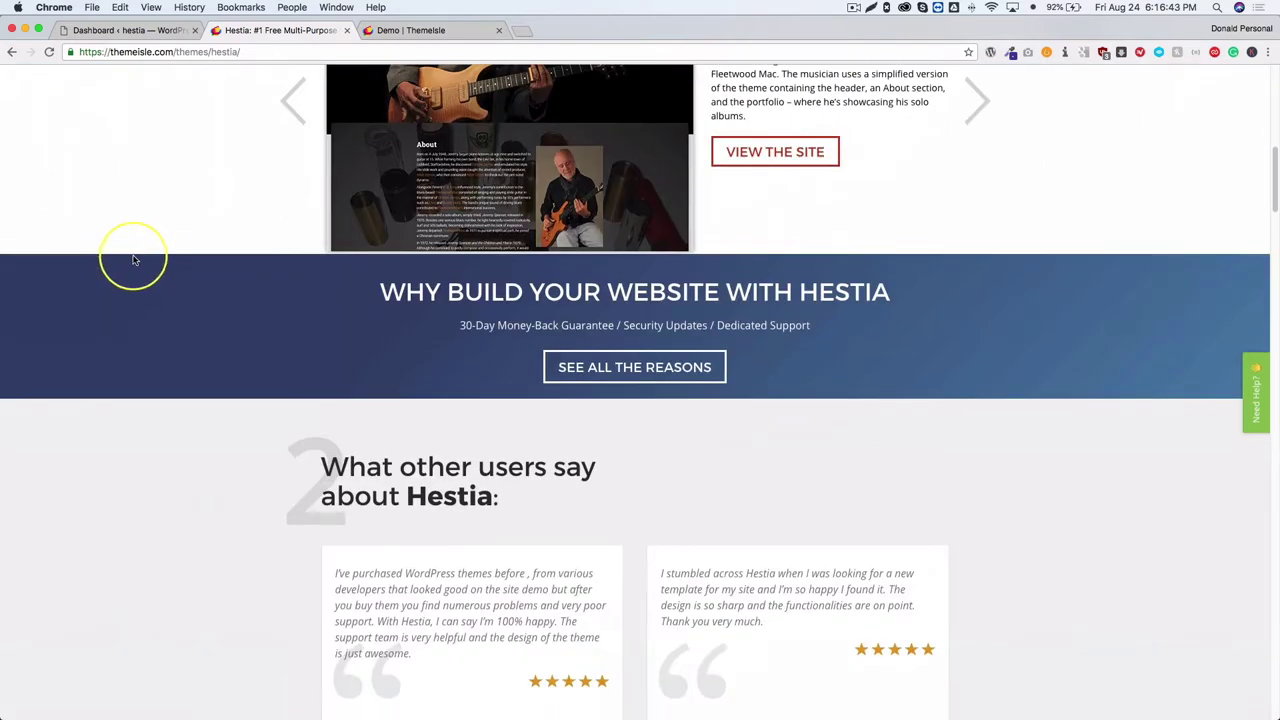
{"action": "scroll", "coordinate": [133, 259], "scroll_direction": "down", "scroll_amount": 1}
{"action": "scroll", "coordinate": [133, 259], "scroll_direction": "down", "scroll_amount": 3}
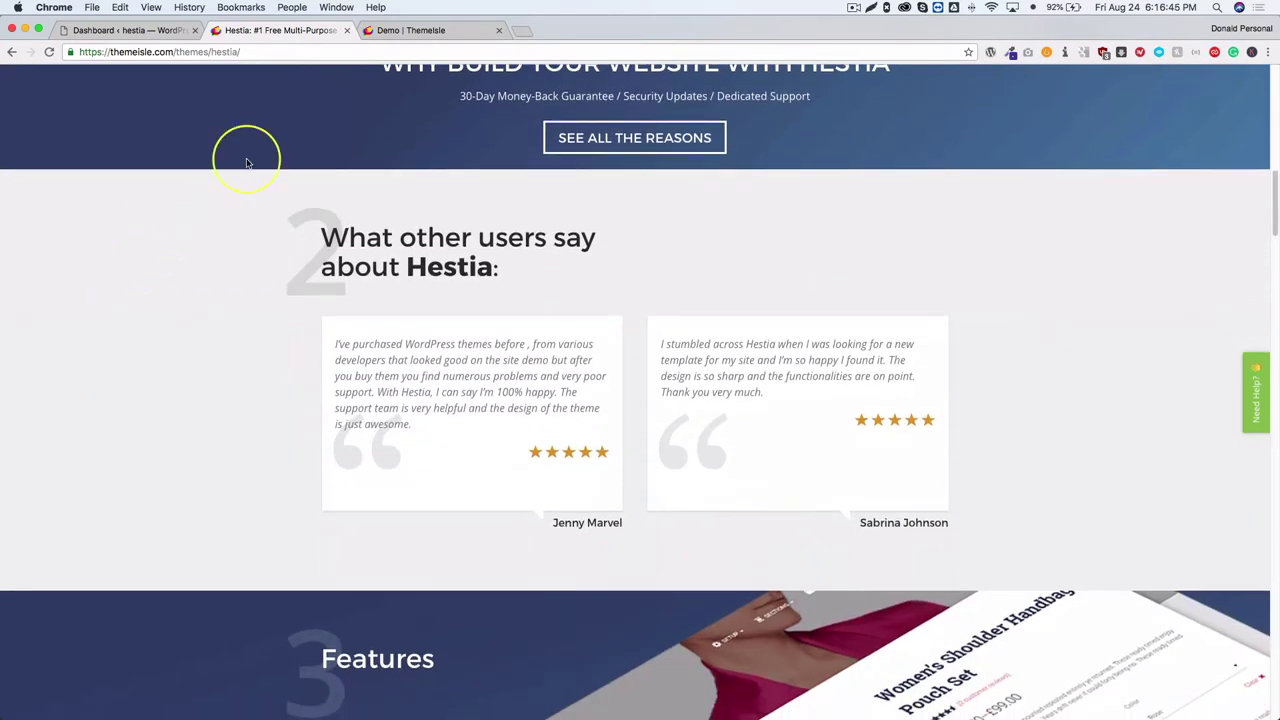
Examine the Hestia live demo's homepage sections, from the hero header through the shop products to the team section
{"action": "left_click", "coordinate": [402, 30]}
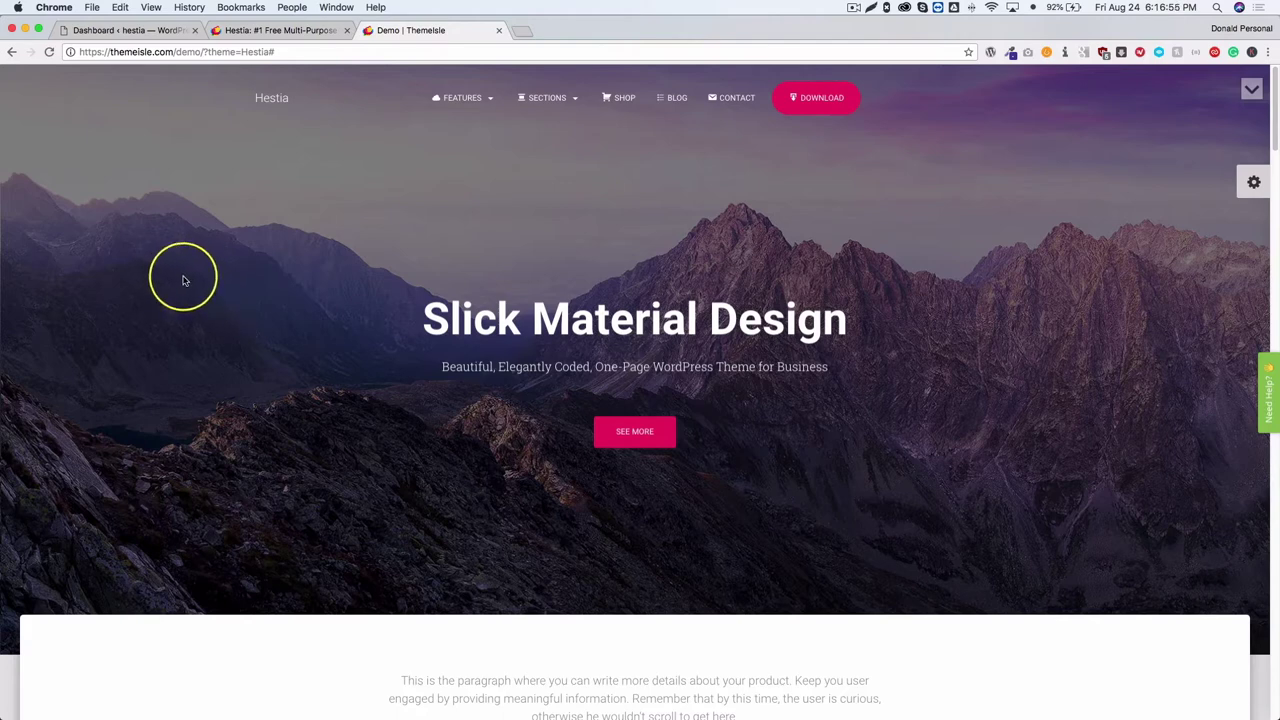
{"action": "scroll", "coordinate": [199, 265], "scroll_direction": "down", "scroll_amount": 5}
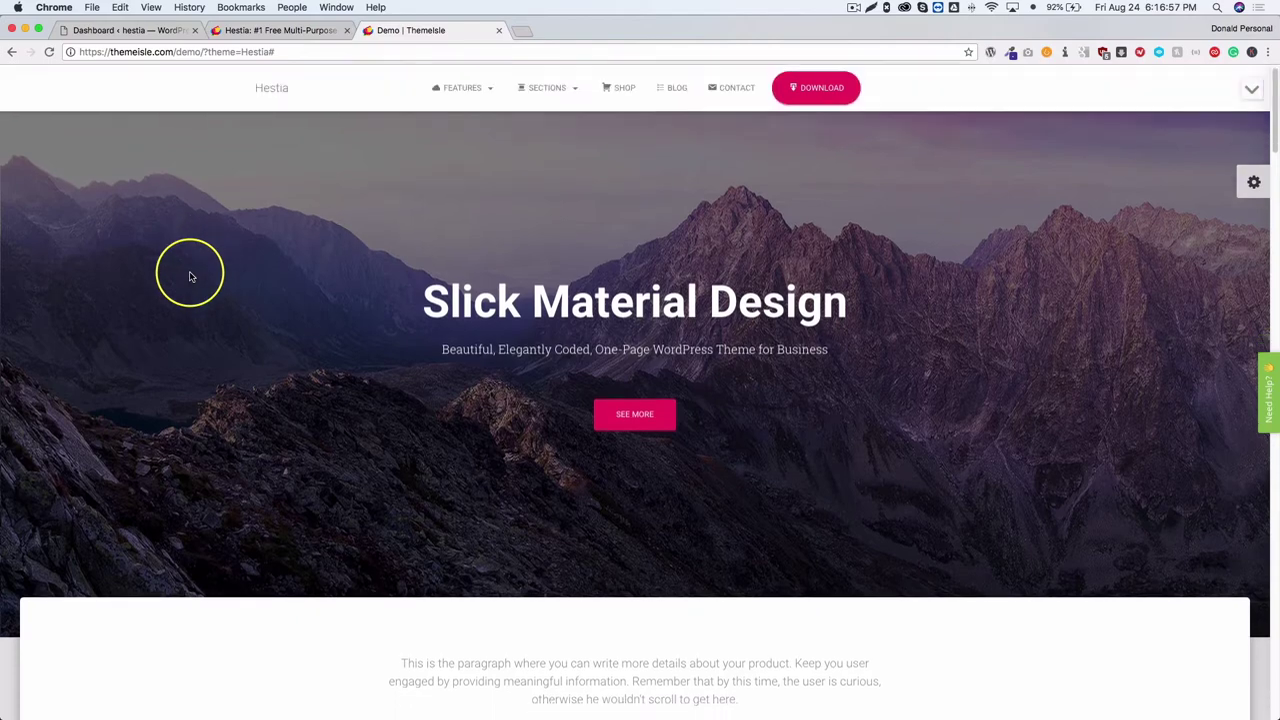
{"action": "scroll", "coordinate": [156, 272], "scroll_direction": "down", "scroll_amount": 3}
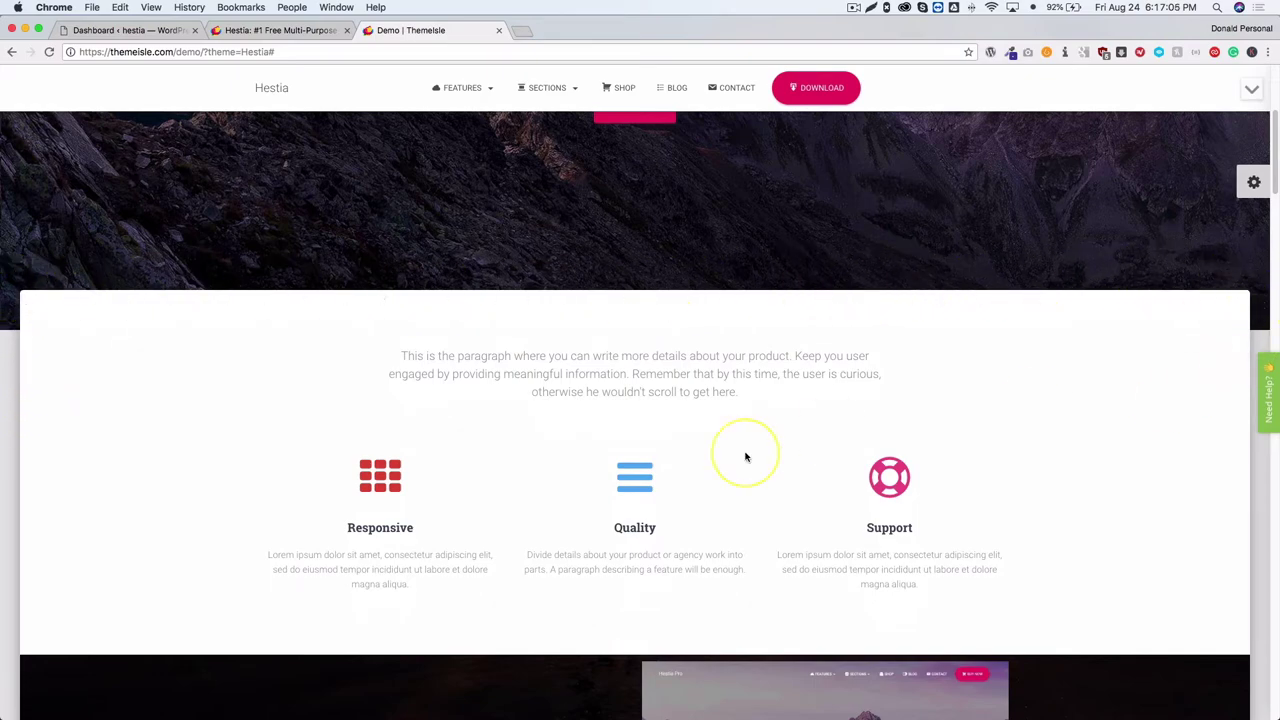
{"action": "scroll", "coordinate": [91, 372], "scroll_direction": "down", "scroll_amount": 4}
{"action": "scroll", "coordinate": [98, 376], "scroll_direction": "down", "scroll_amount": 5}
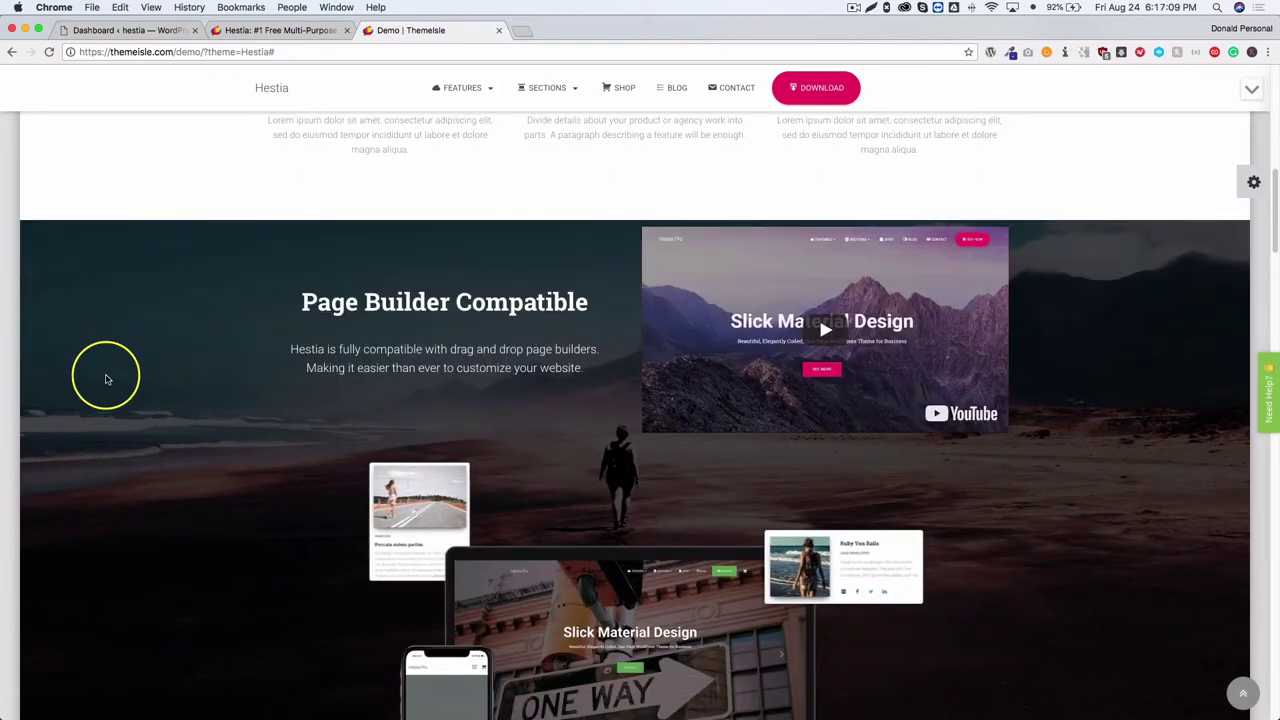
{"action": "scroll", "coordinate": [105, 378], "scroll_direction": "down", "scroll_amount": 2}
{"action": "scroll", "coordinate": [158, 396], "scroll_direction": "down", "scroll_amount": 2}
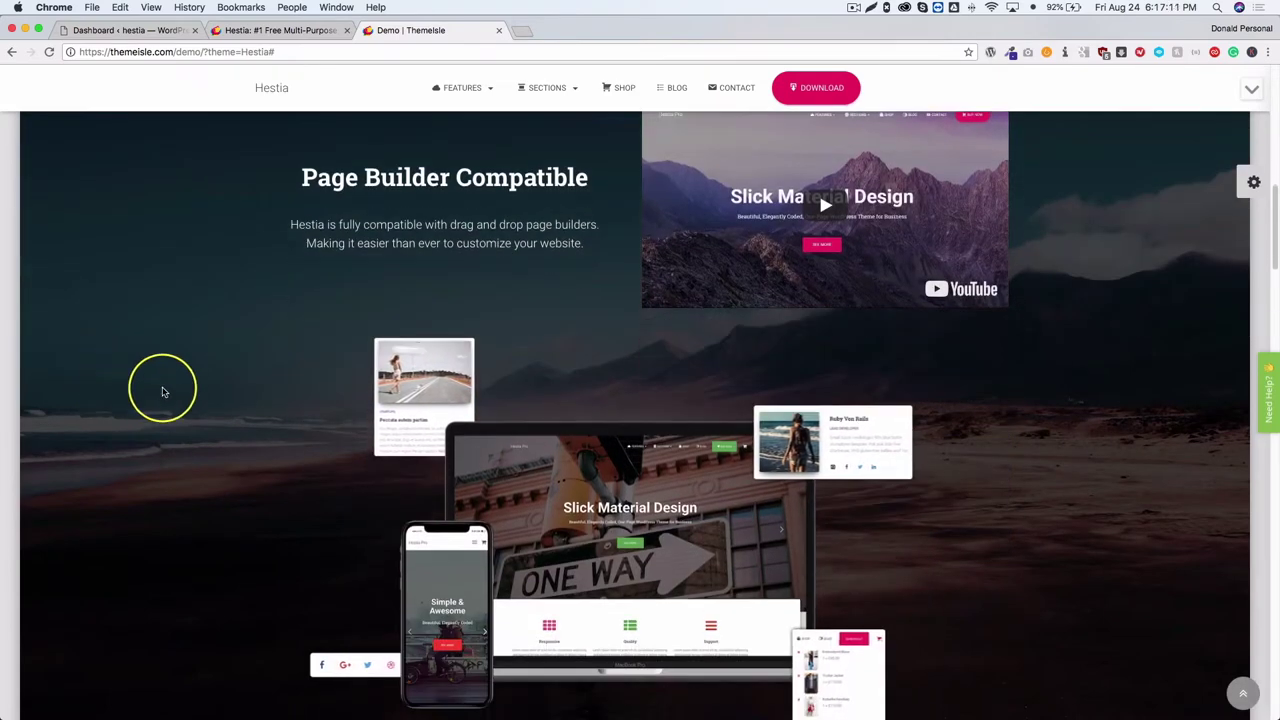
{"action": "scroll", "coordinate": [158, 396], "scroll_direction": "down", "scroll_amount": 6}
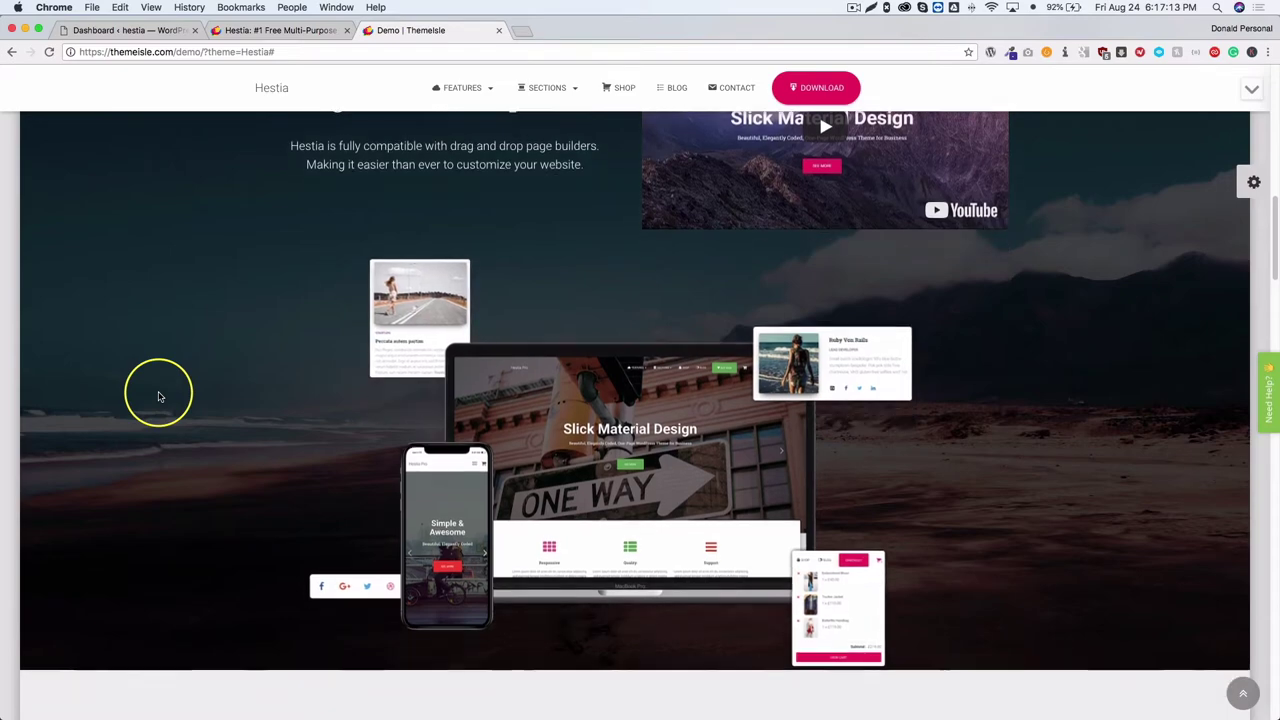
{"action": "scroll", "coordinate": [158, 396], "scroll_direction": "down", "scroll_amount": 8}
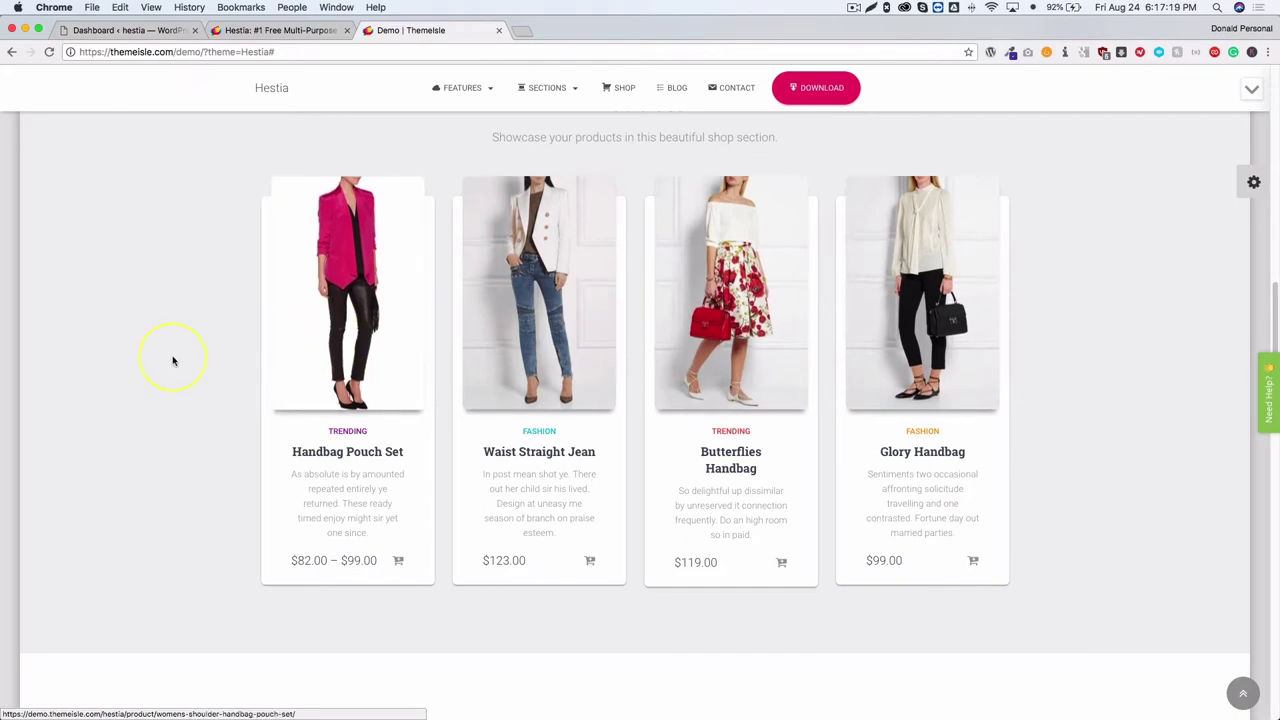
{"action": "scroll", "coordinate": [149, 371], "scroll_direction": "down", "scroll_amount": 10}
{"action": "scroll", "coordinate": [146, 370], "scroll_direction": "down", "scroll_amount": 1}
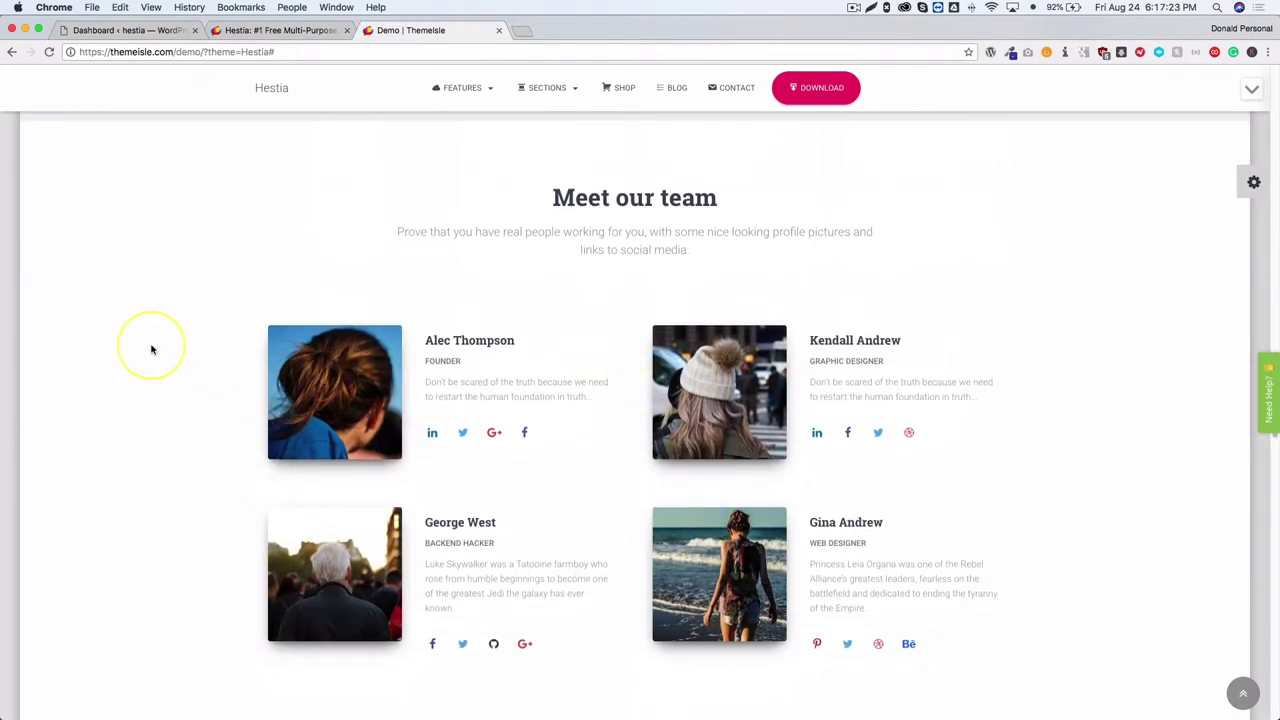
In the WordPress dashboard, upload the Hestia theme's zip file, then install and activate the theme
{"action": "left_click", "coordinate": [112, 31]}
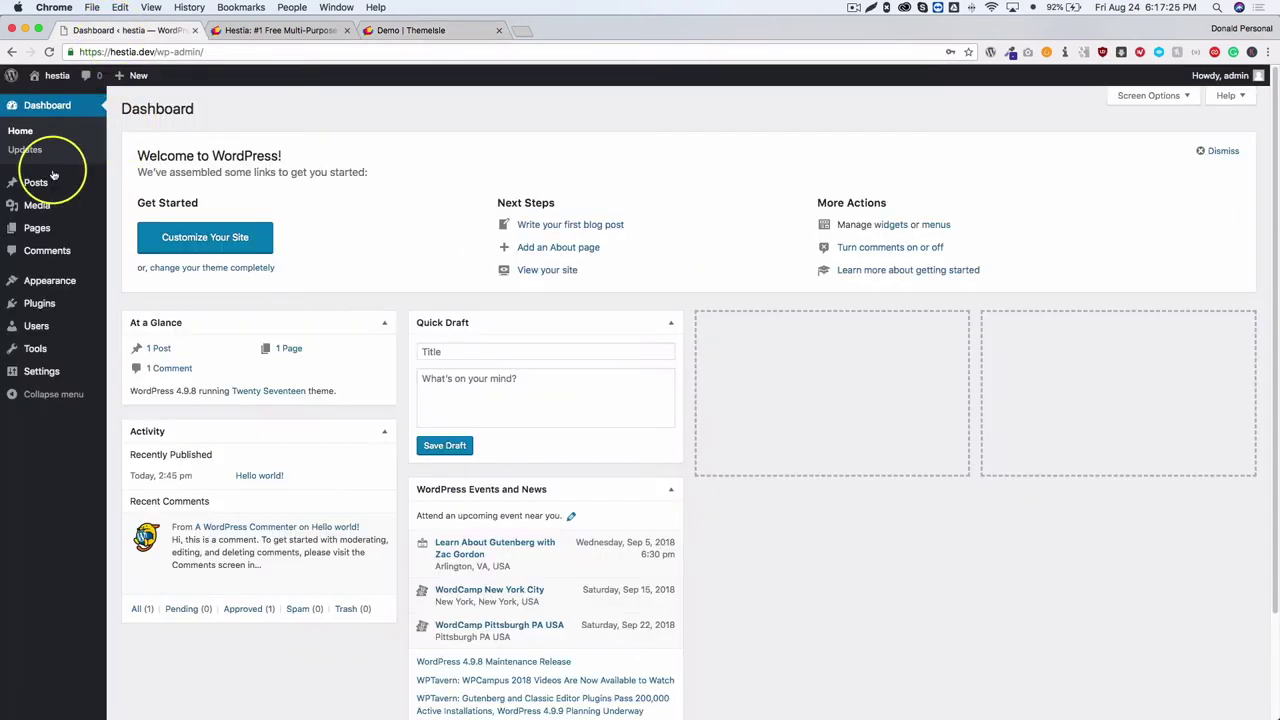
{"action": "mouse_move", "coordinate": [48, 282]}
{"action": "left_click", "coordinate": [140, 284]}
{"action": "left_click", "coordinate": [246, 109]}
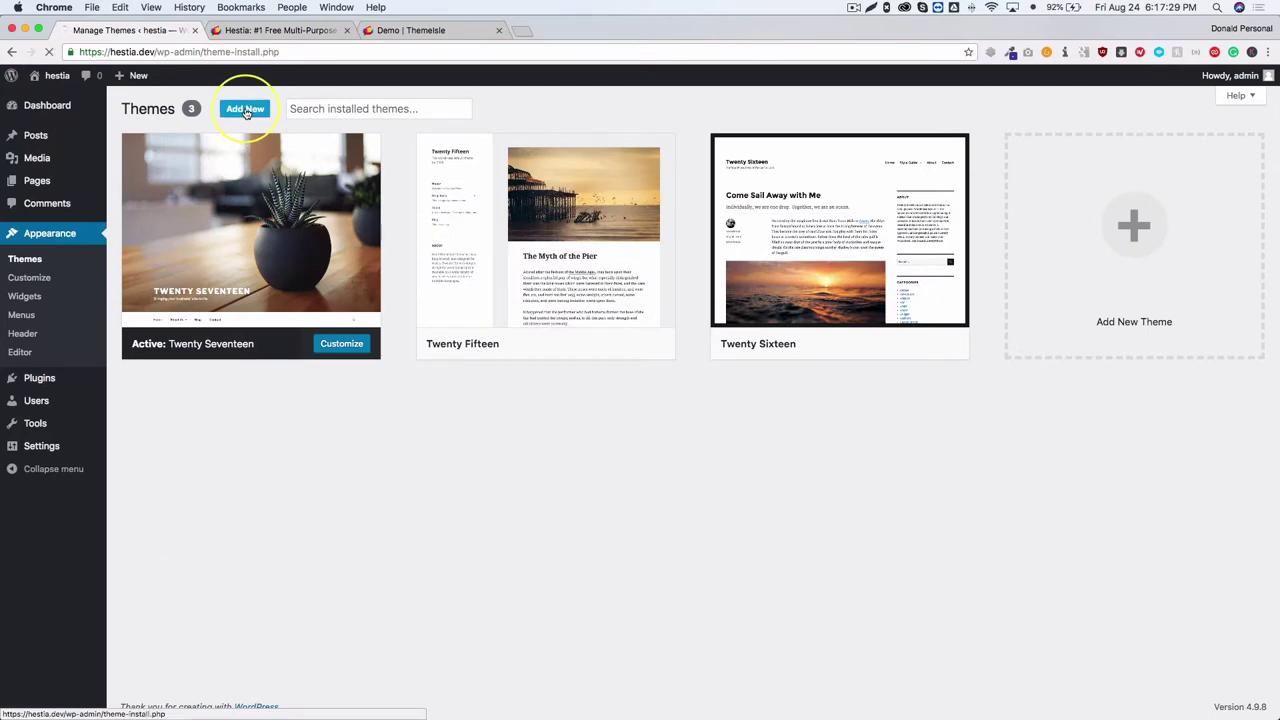
{"action": "left_click", "coordinate": [247, 109]}
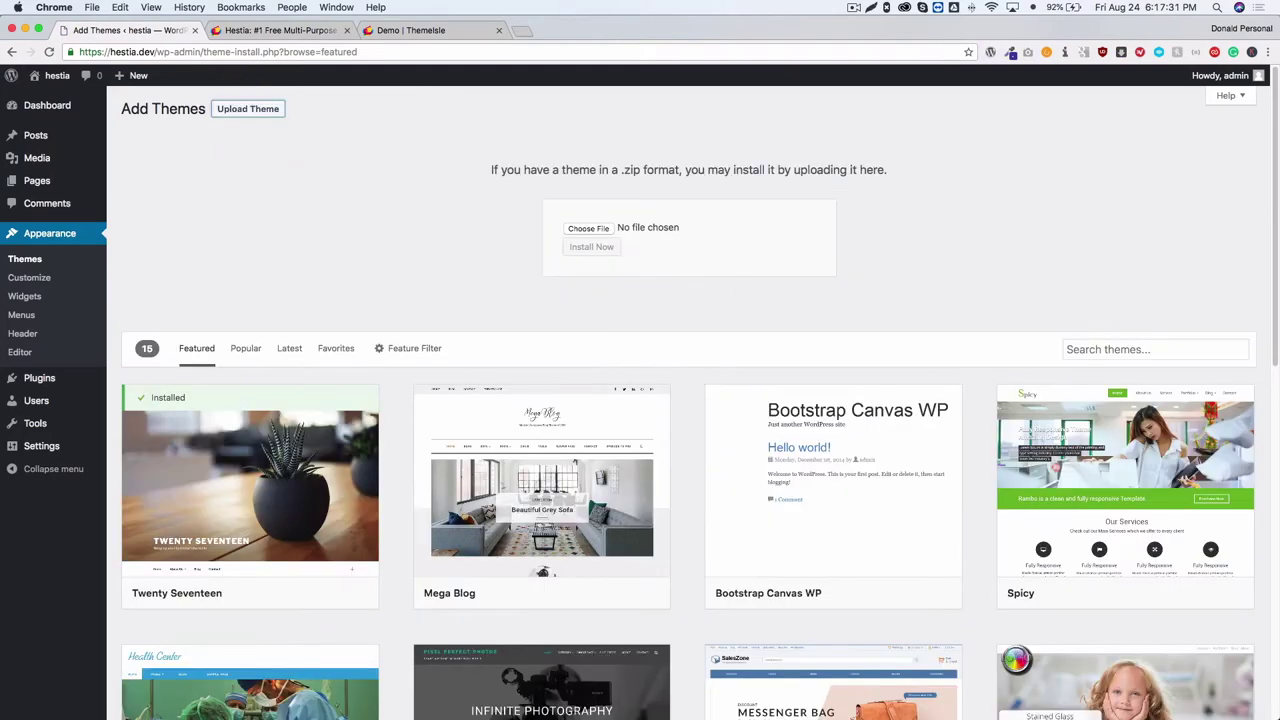
{"action": "left_click_drag", "start_coordinate": [775, 200], "coordinate": [583, 236]}
{"action": "left_click", "coordinate": [588, 247]}
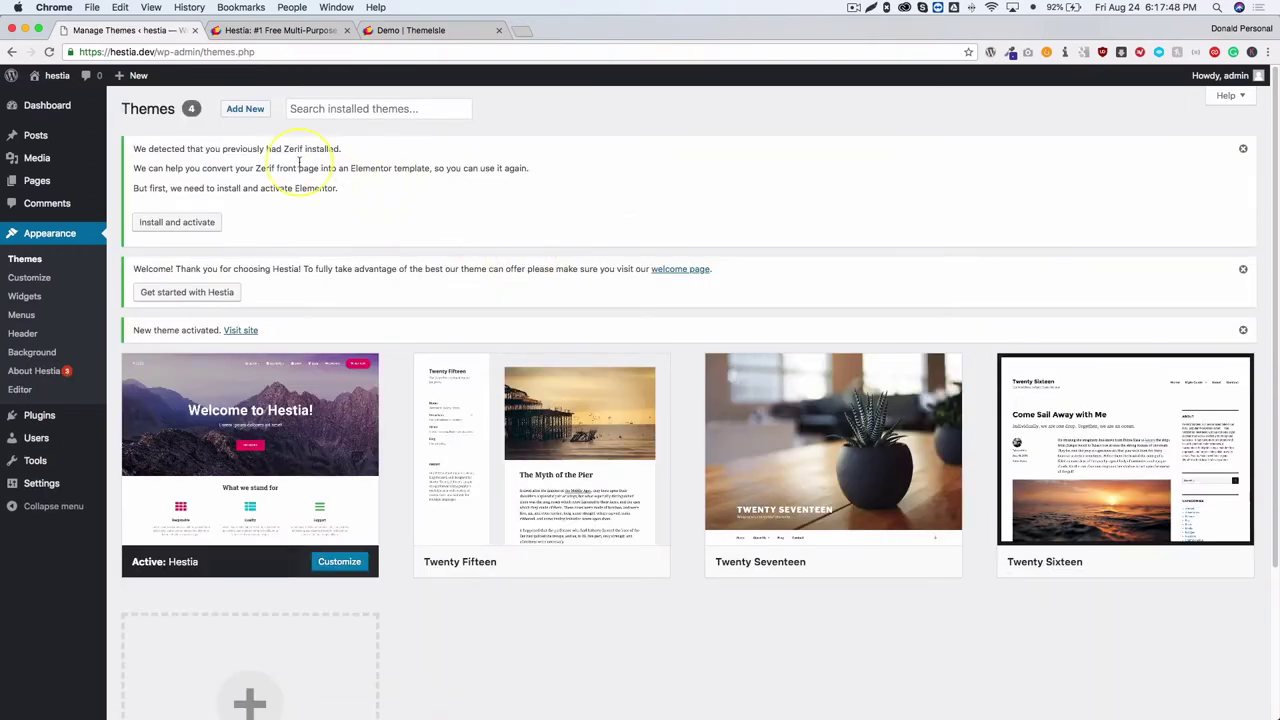
Dismiss the Zerif conversion notice and open Hestia's welcome page, skipping the guided site setup for now
{"action": "left_click_drag", "start_coordinate": [232, 149], "coordinate": [310, 150]}
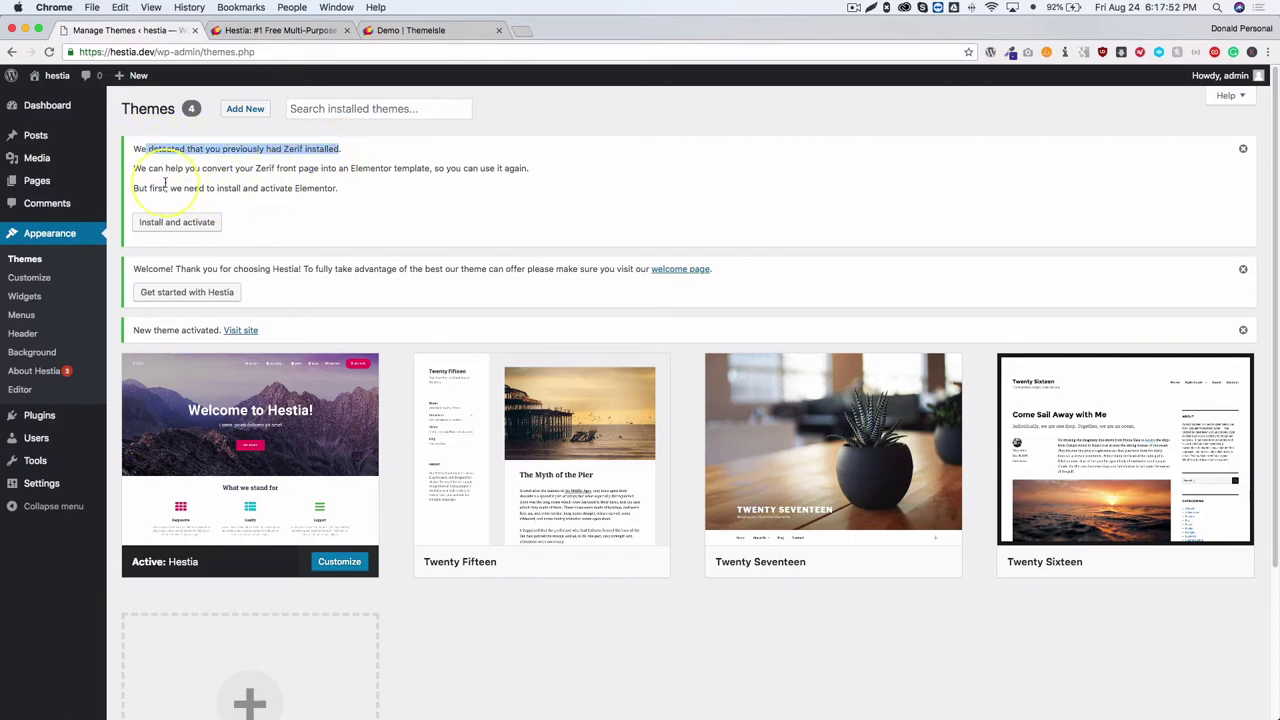
{"action": "left_click", "coordinate": [1244, 150]}
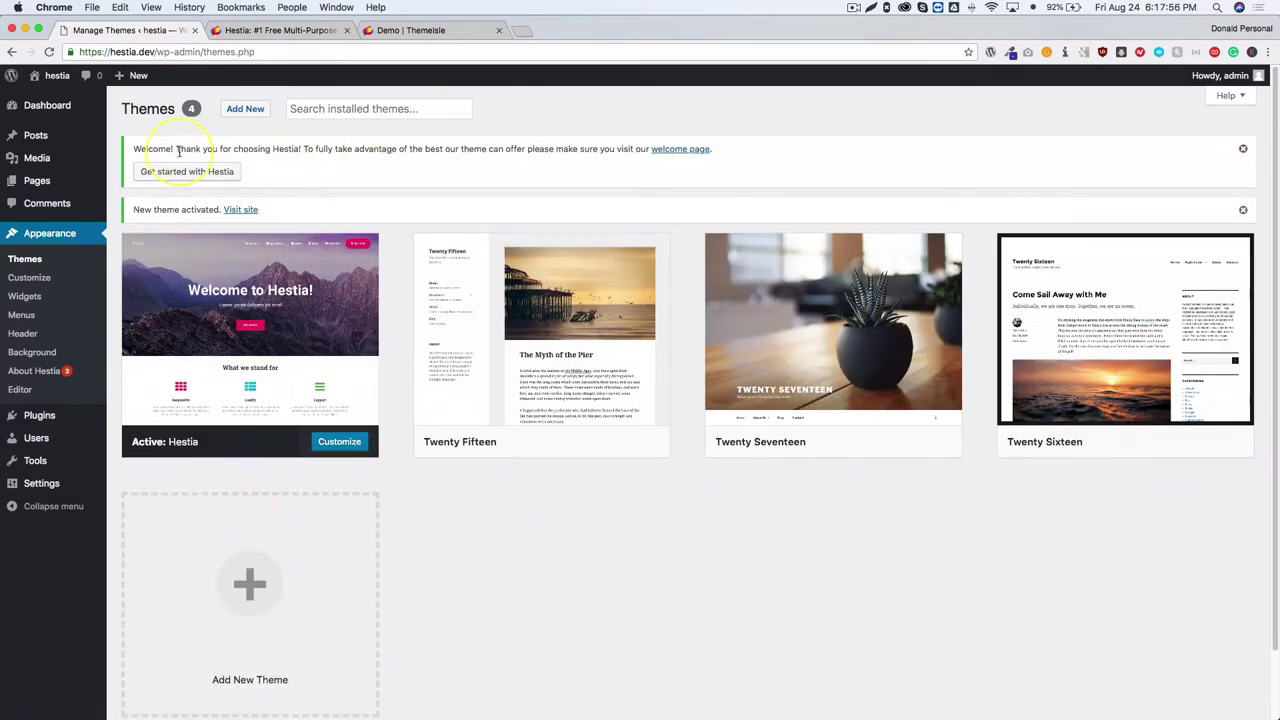
{"action": "left_click_drag", "start_coordinate": [177, 148], "coordinate": [286, 177]}
{"action": "left_click", "coordinate": [260, 176]}
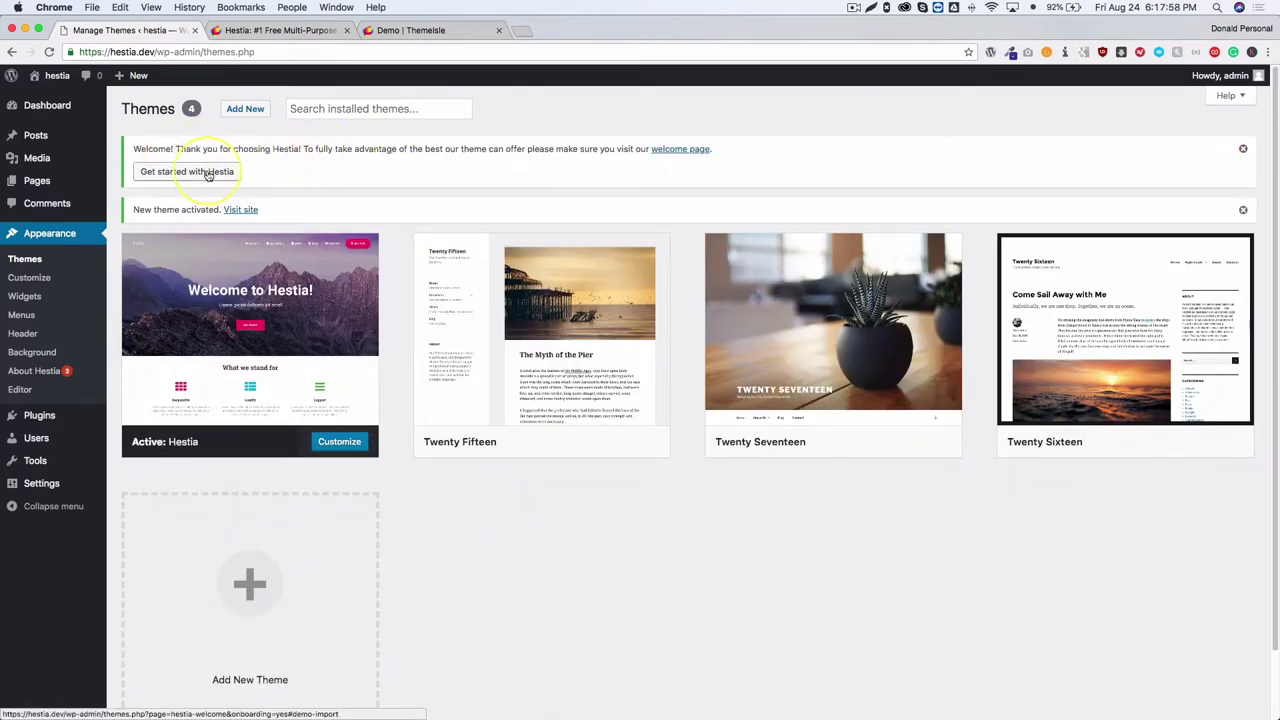
{"action": "left_click", "coordinate": [210, 175]}
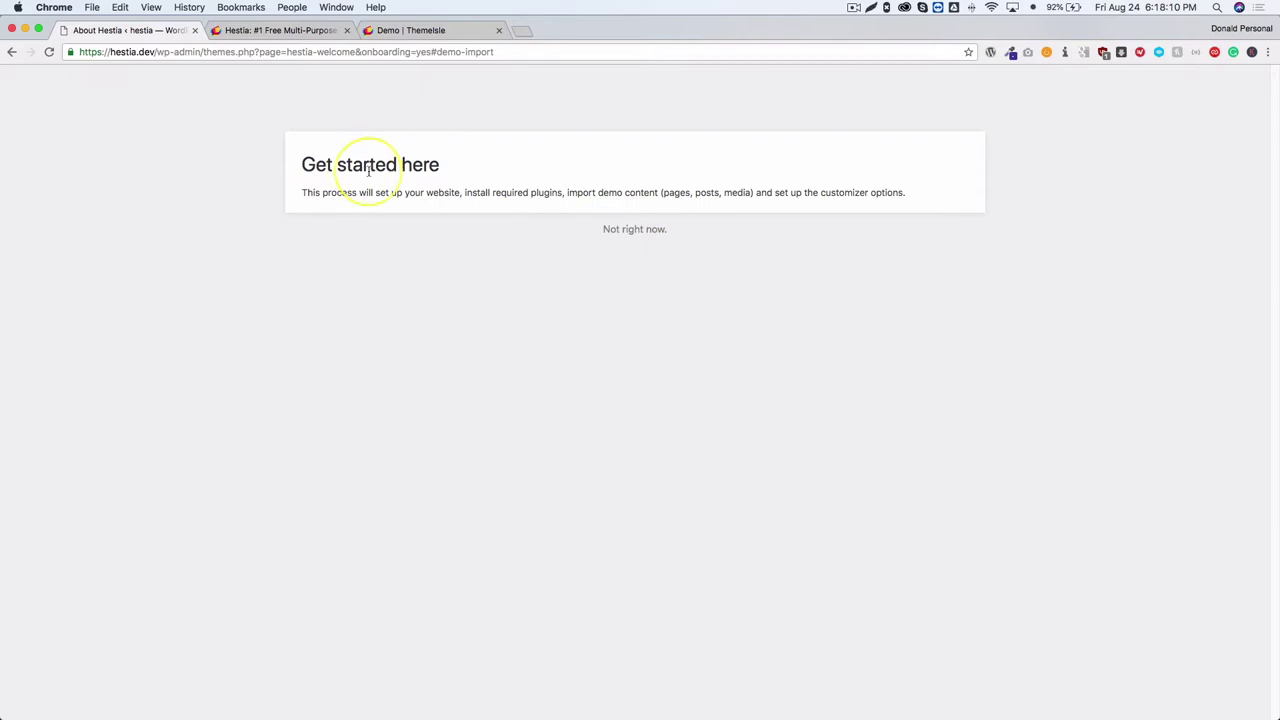
{"action": "left_click", "coordinate": [631, 229]}
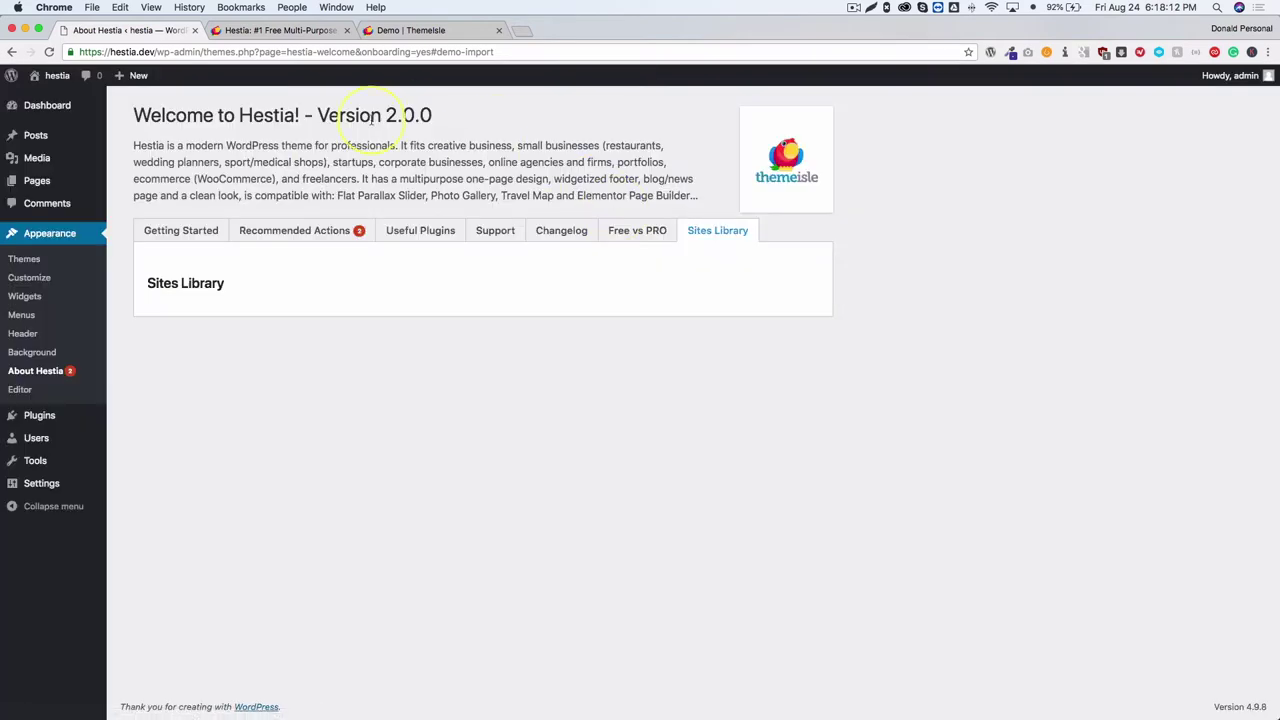
Review Hestia's getting-started information and the recommended Orbit Fox Companion and WPForms plugins
{"action": "left_click", "coordinate": [150, 229]}
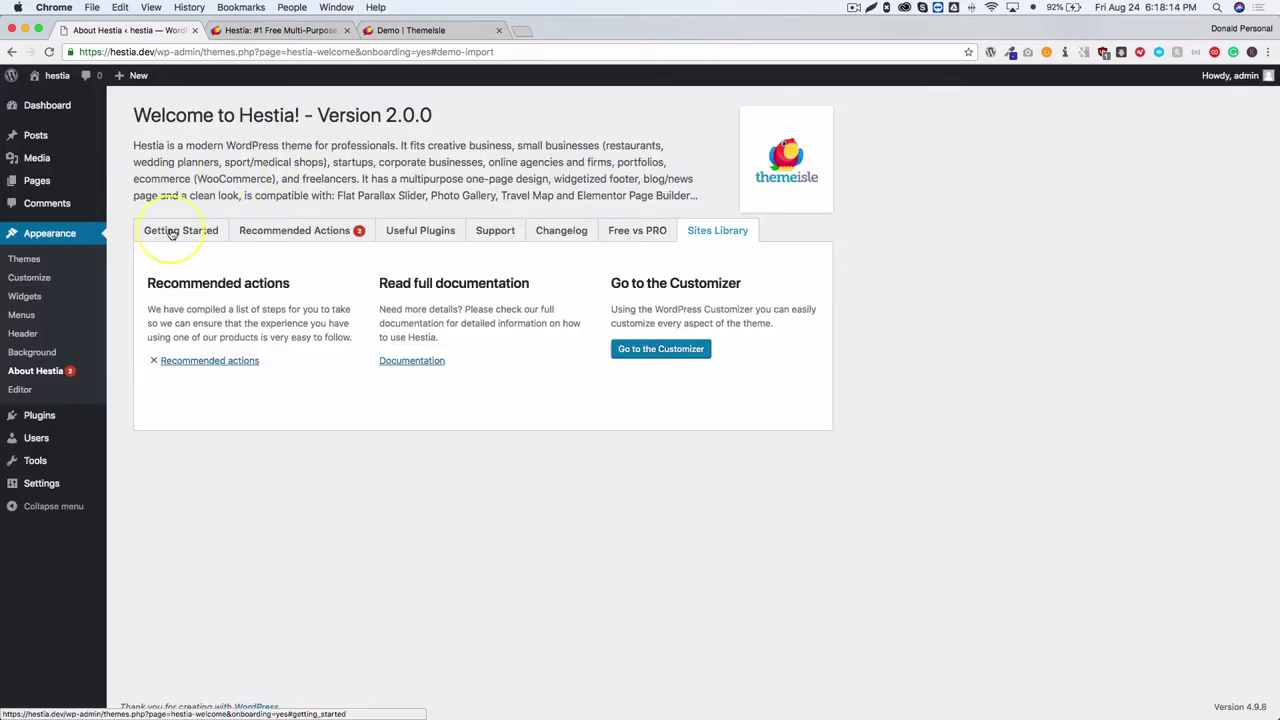
{"action": "left_click", "coordinate": [295, 232]}
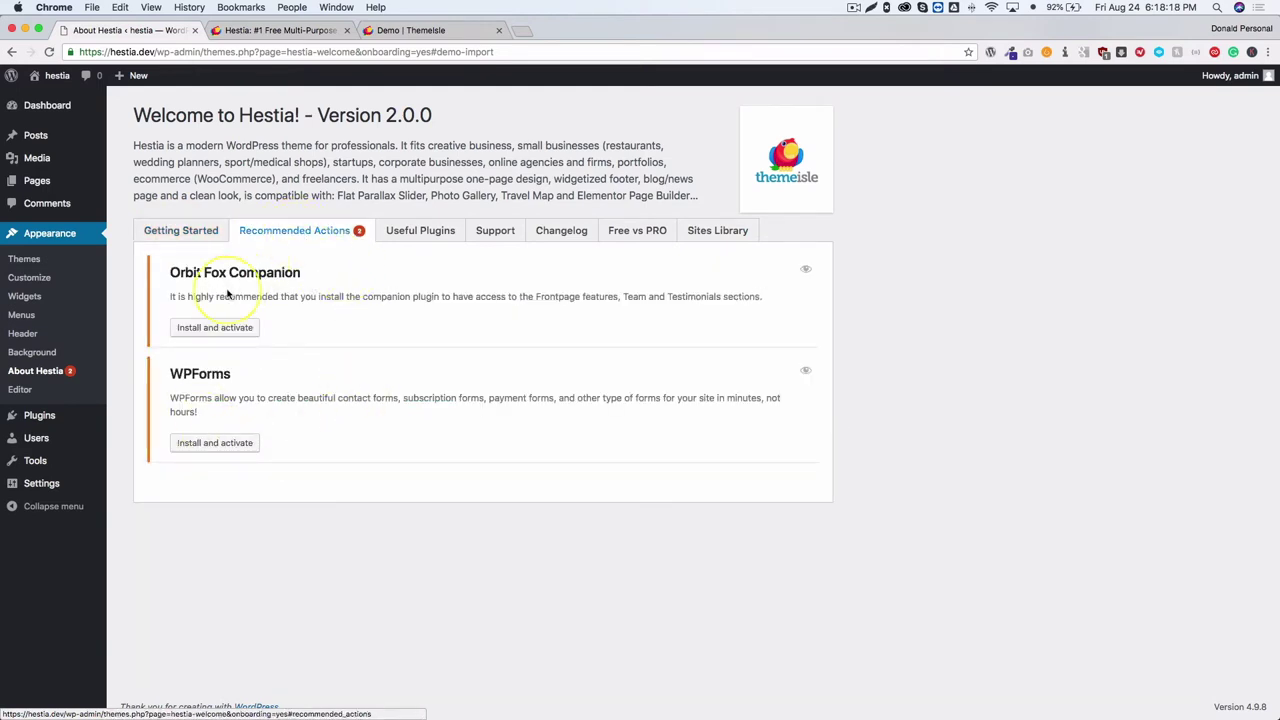
{"action": "left_click_drag", "start_coordinate": [183, 272], "coordinate": [309, 286]}
{"action": "left_click", "coordinate": [241, 400]}
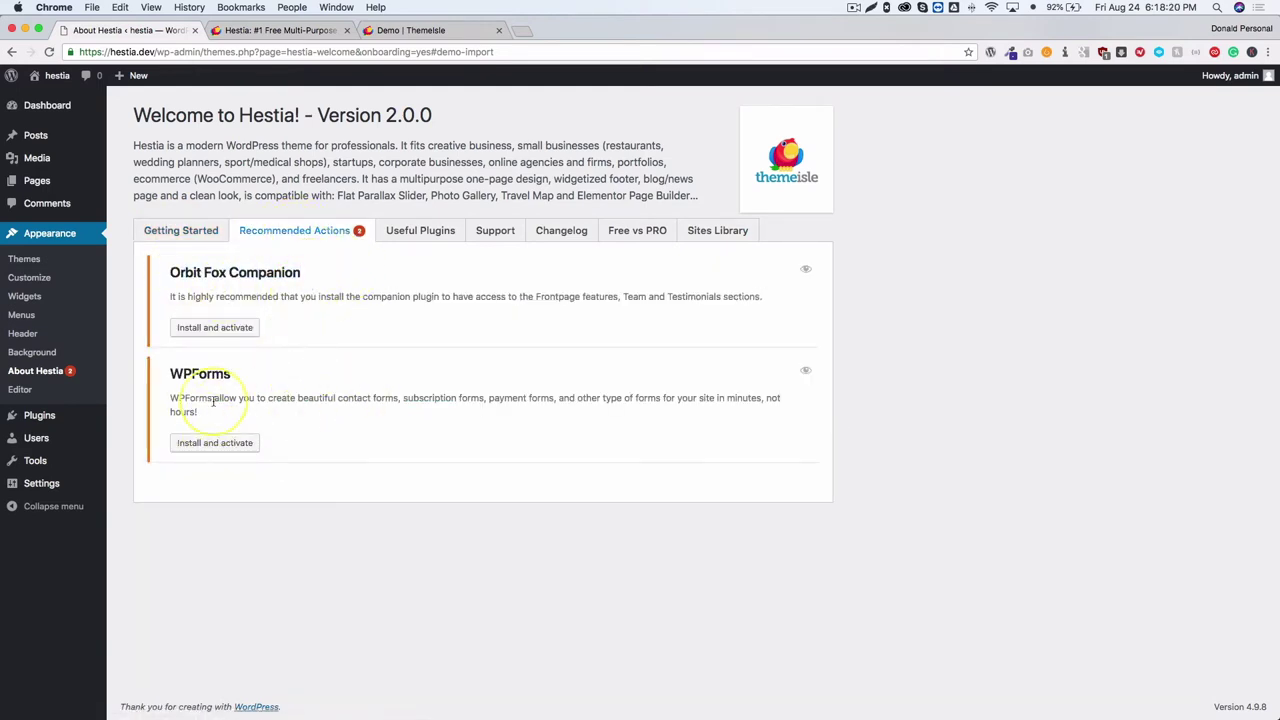
{"action": "left_click_drag", "start_coordinate": [172, 373], "coordinate": [258, 379]}
{"action": "left_click", "coordinate": [343, 372]}
Look over the useful plugins suggested for Hestia and the theme's support resources
{"action": "left_click", "coordinate": [433, 238]}
{"action": "scroll", "coordinate": [338, 356], "scroll_direction": "down", "scroll_amount": 1}
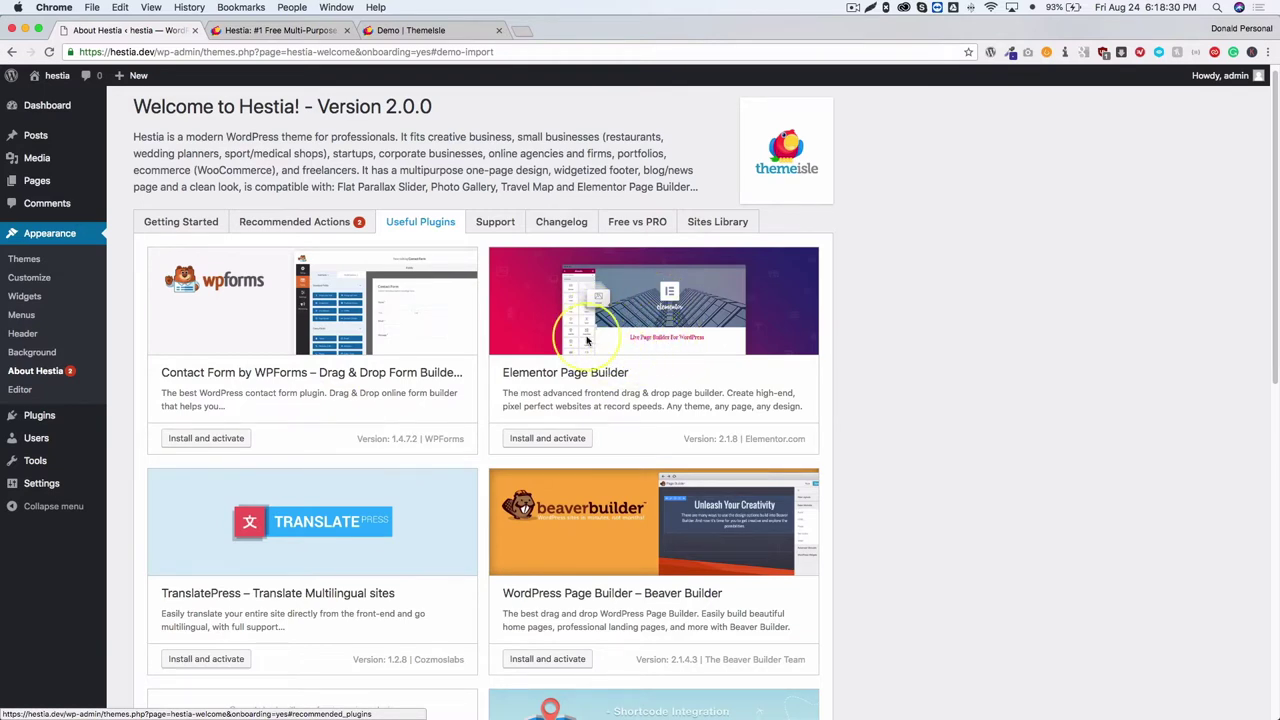
{"action": "left_click", "coordinate": [495, 222]}
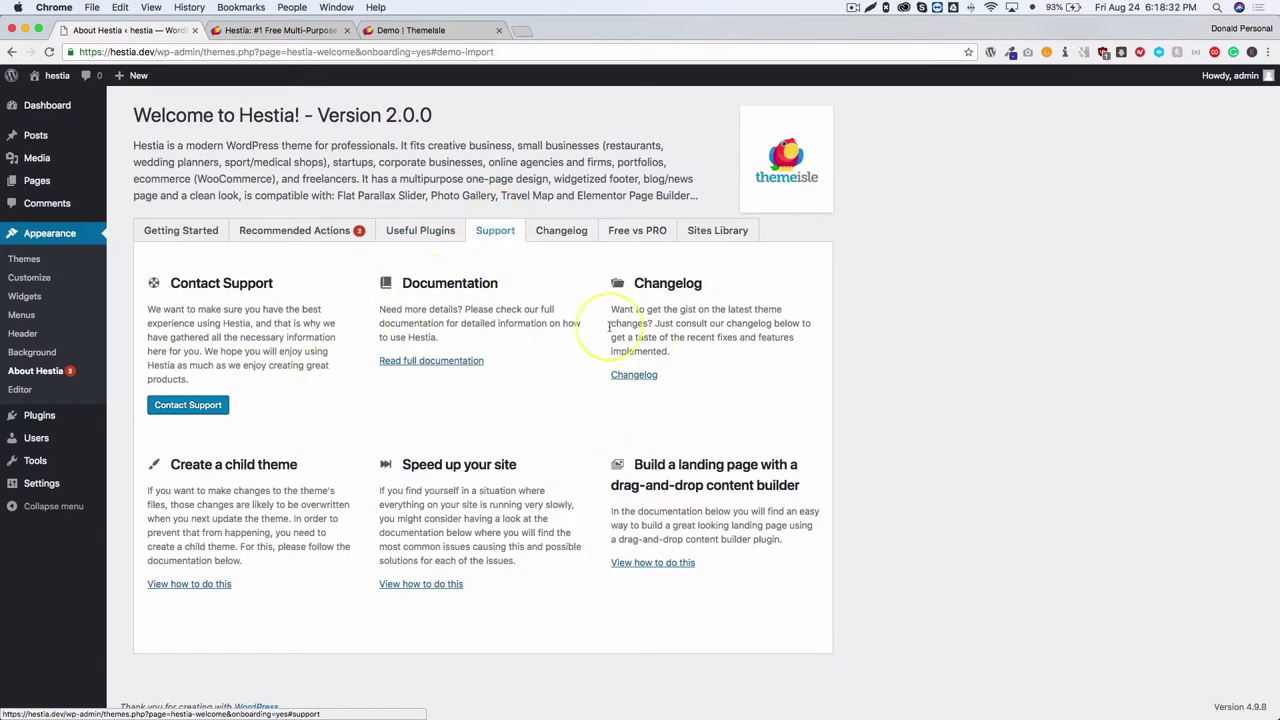
Read the changelog entry for Hestia v2.0.0, including its release date
{"action": "left_click", "coordinate": [570, 240]}
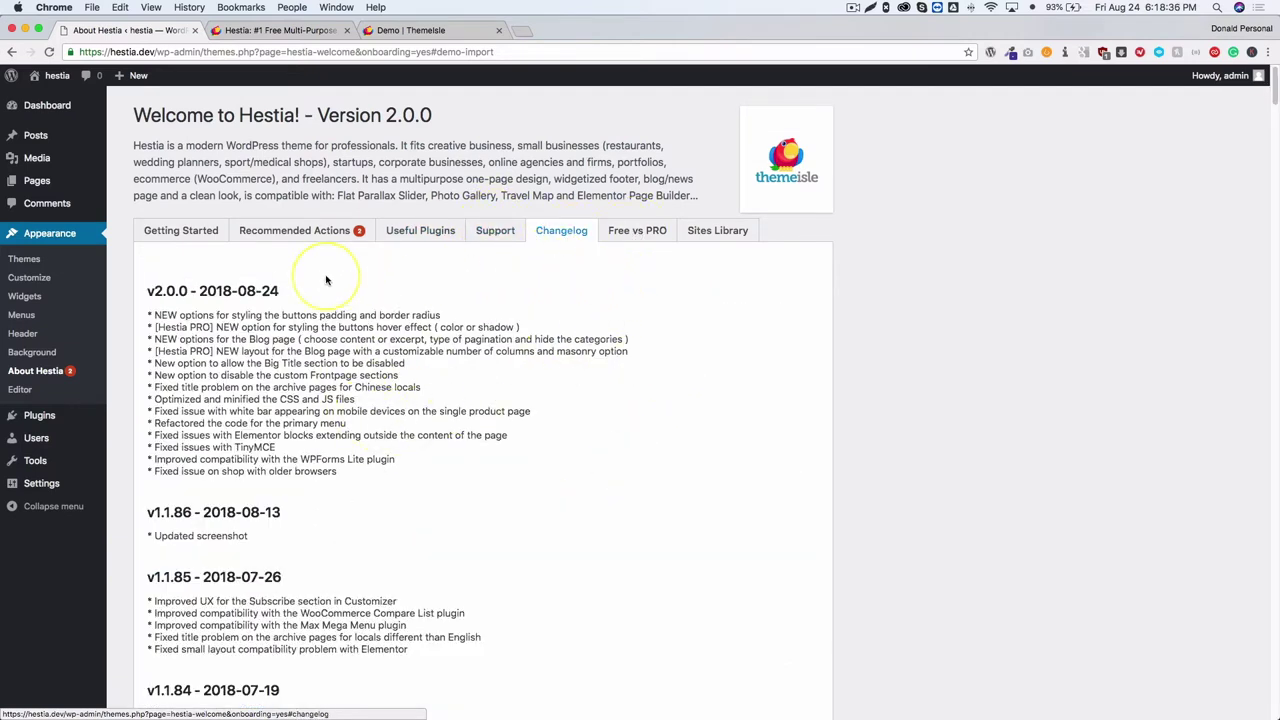
{"action": "left_click_drag", "start_coordinate": [281, 292], "coordinate": [212, 291]}
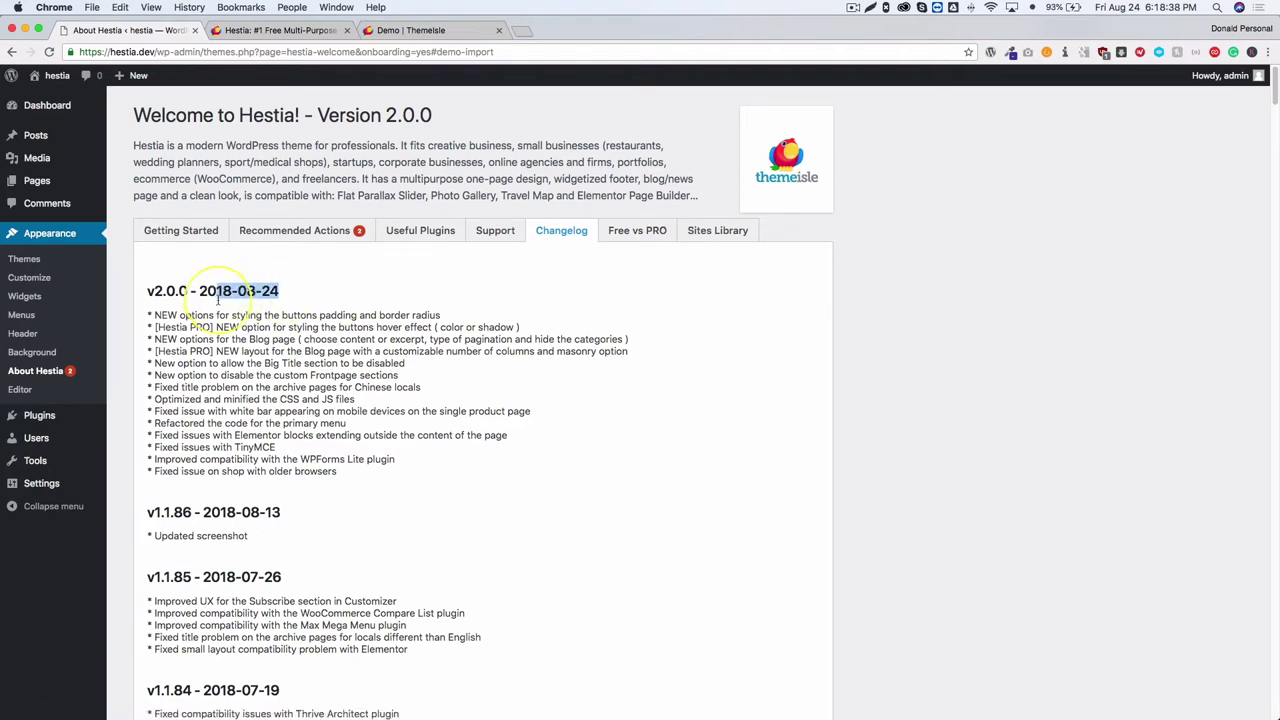
{"action": "left_click", "coordinate": [253, 351]}
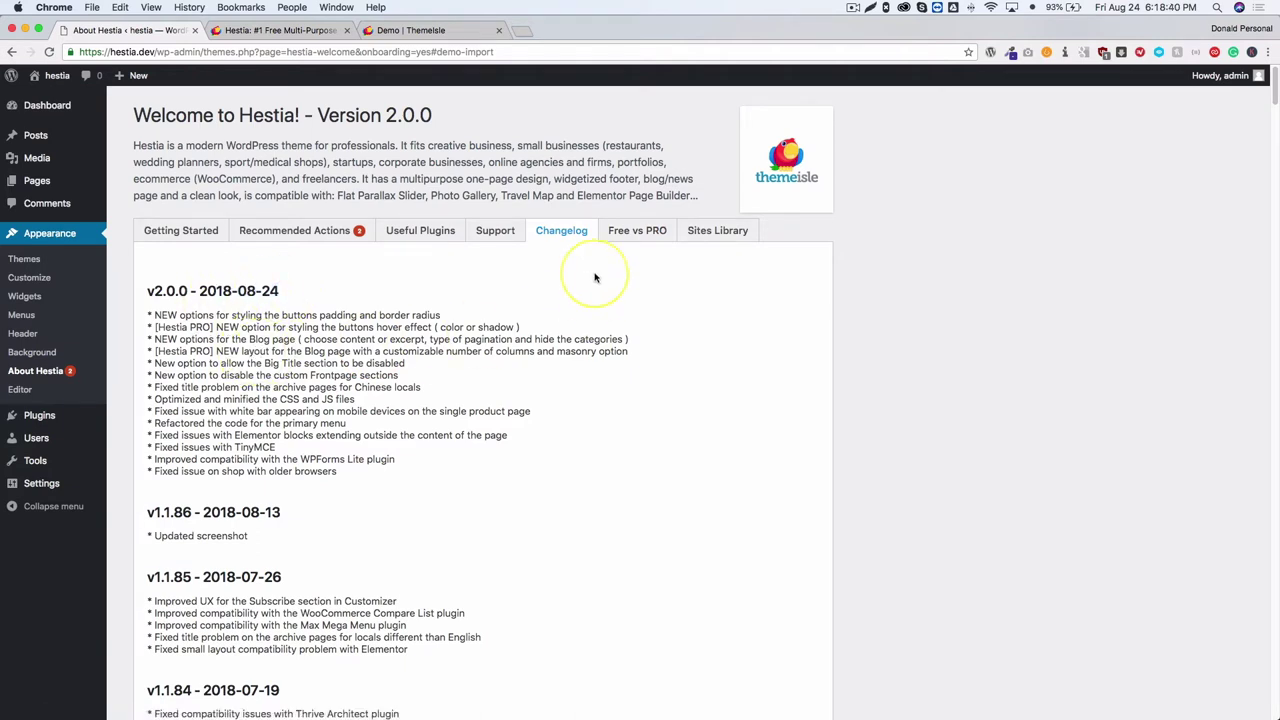
Compare the features of the free Hestia theme with Hestia Pro, including section reordering and the other Pro-only features
{"action": "left_click", "coordinate": [618, 231]}
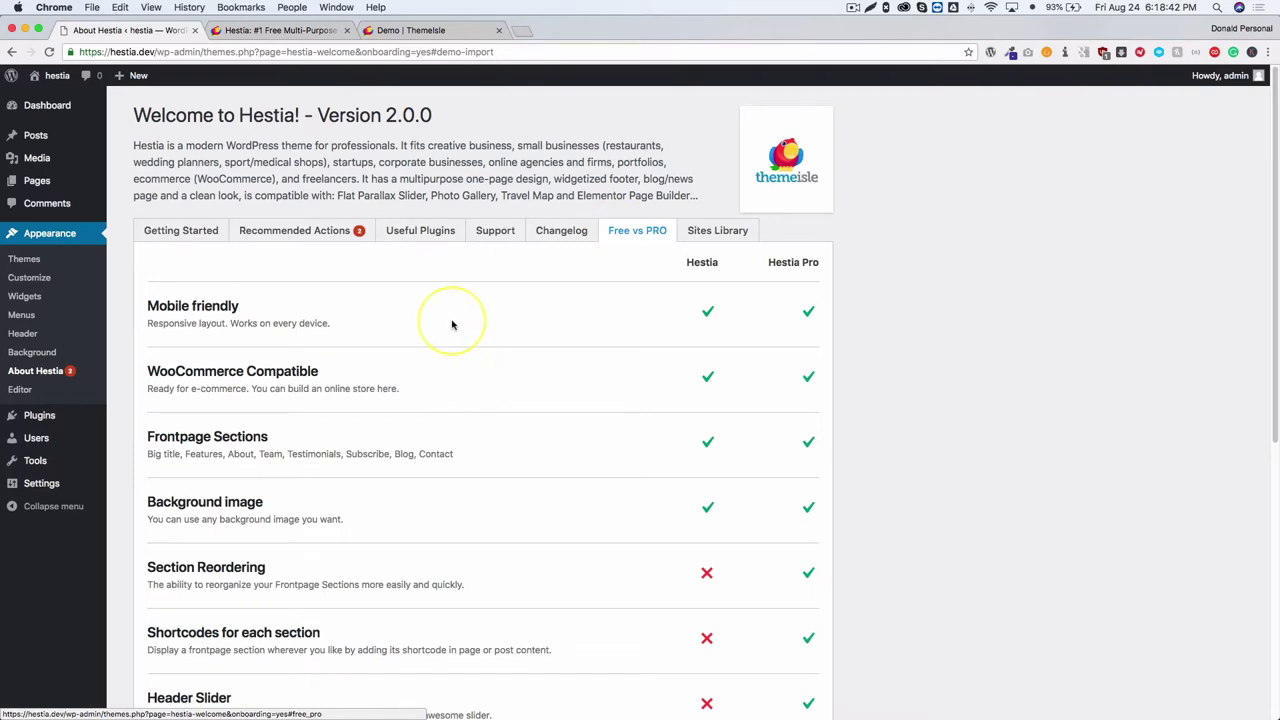
{"action": "scroll", "coordinate": [455, 320], "scroll_direction": "down", "scroll_amount": 3}
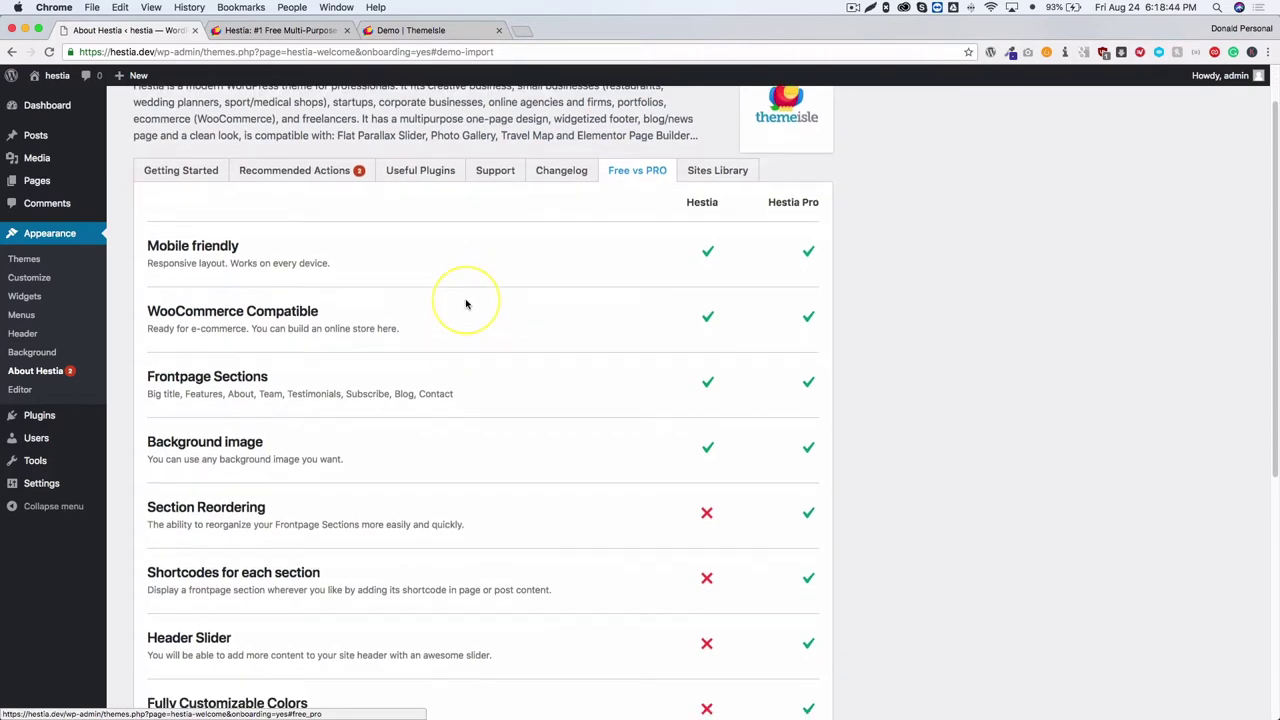
{"action": "scroll", "coordinate": [465, 304], "scroll_direction": "down", "scroll_amount": 2}
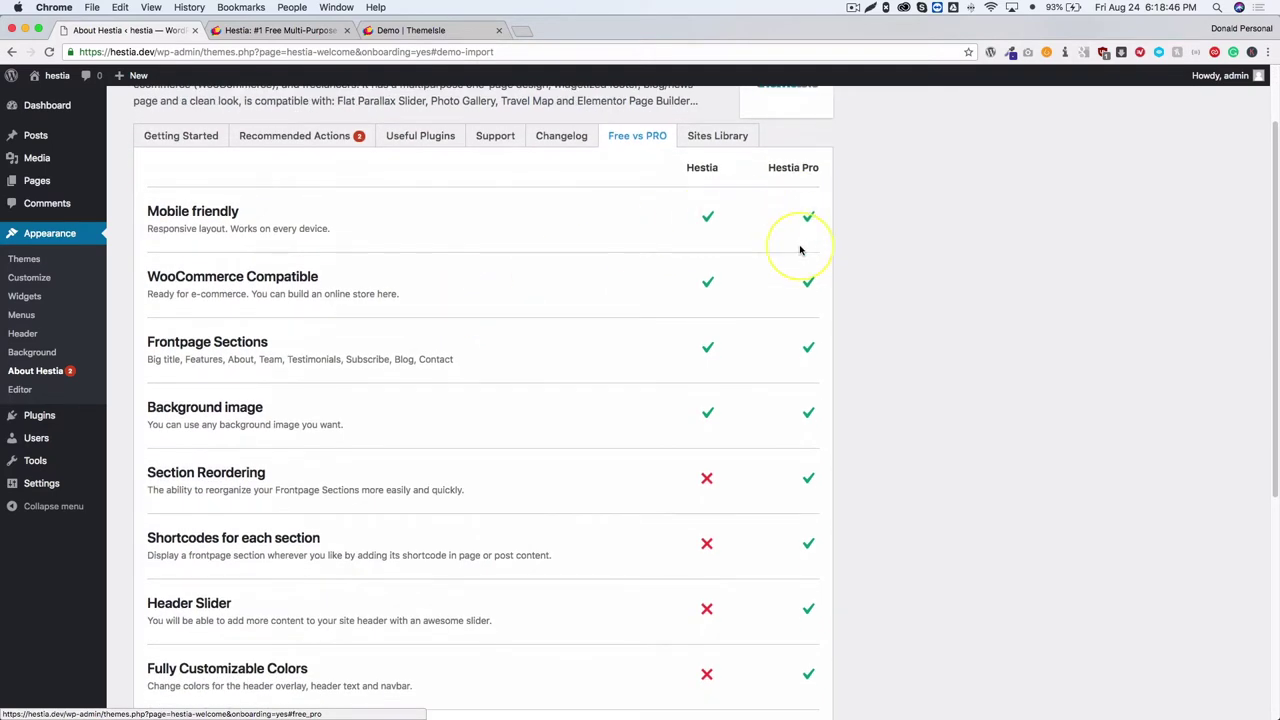
{"action": "scroll", "coordinate": [800, 250], "scroll_direction": "down", "scroll_amount": 15}
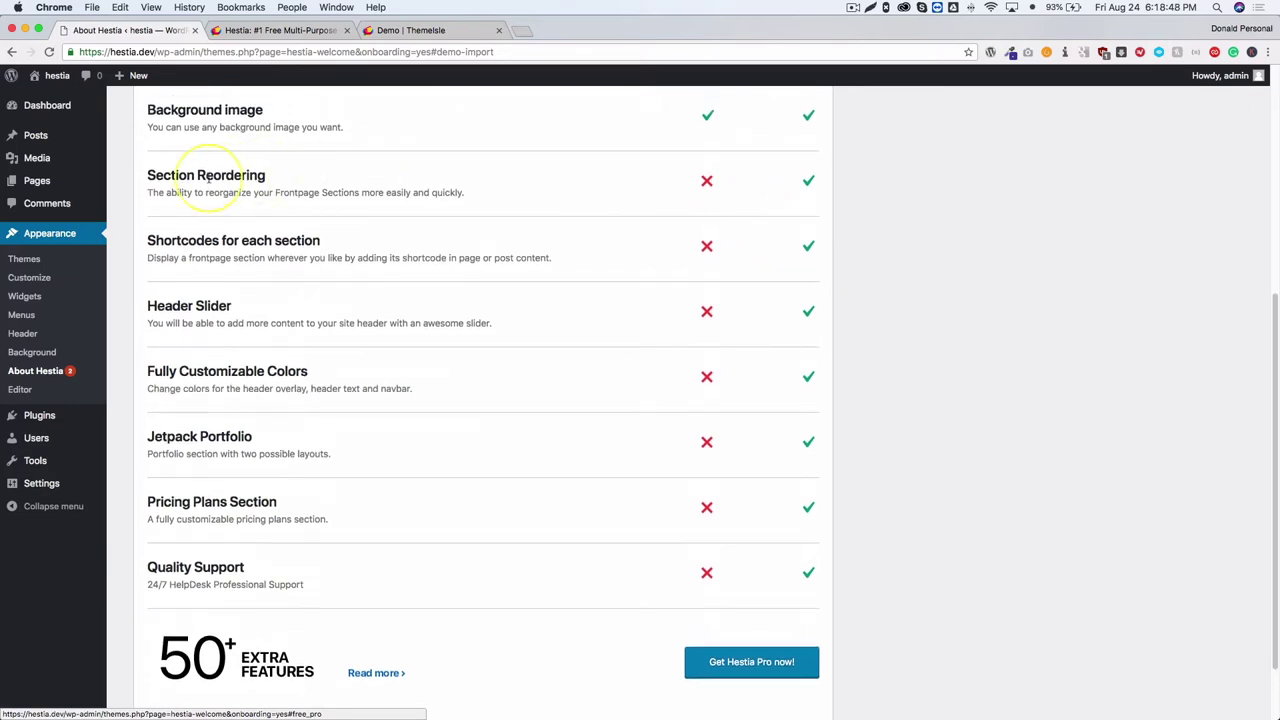
{"action": "left_click_drag", "start_coordinate": [148, 176], "coordinate": [266, 176]}
{"action": "left_click", "coordinate": [171, 229]}
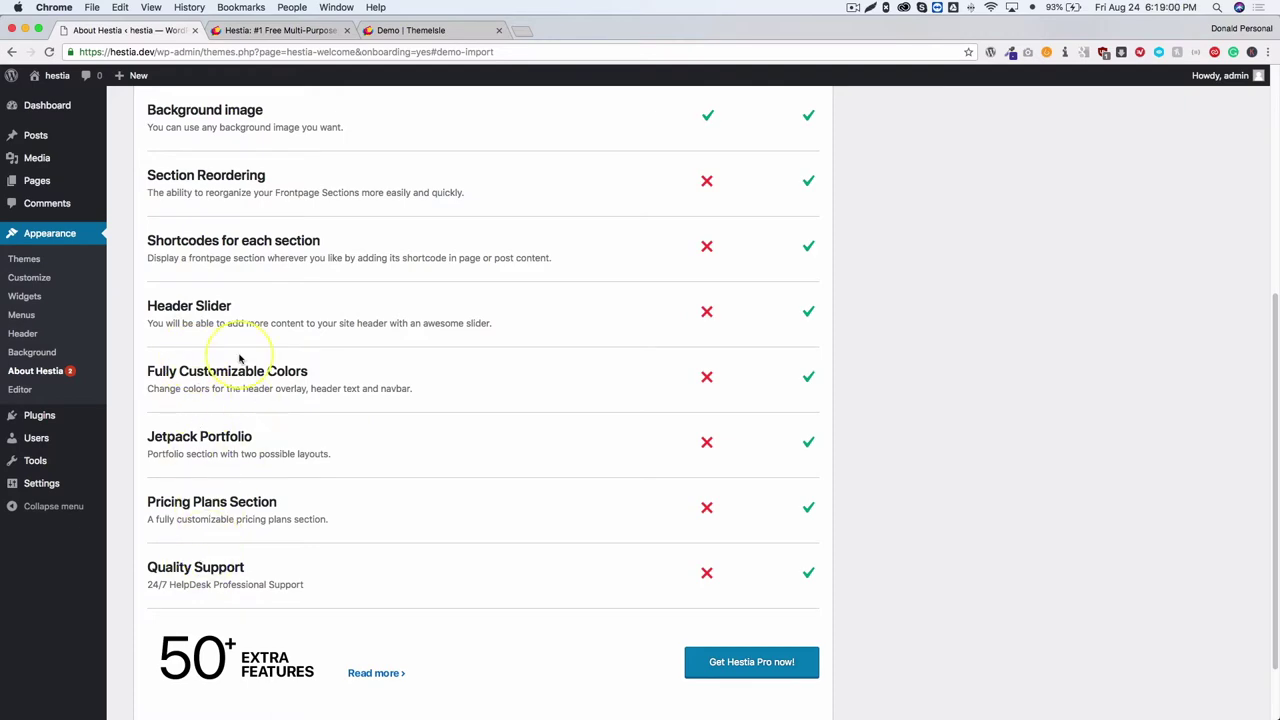
{"action": "scroll", "coordinate": [486, 457], "scroll_direction": "down", "scroll_amount": 2}
{"action": "scroll", "coordinate": [486, 457], "scroll_direction": "up", "scroll_amount": 8}
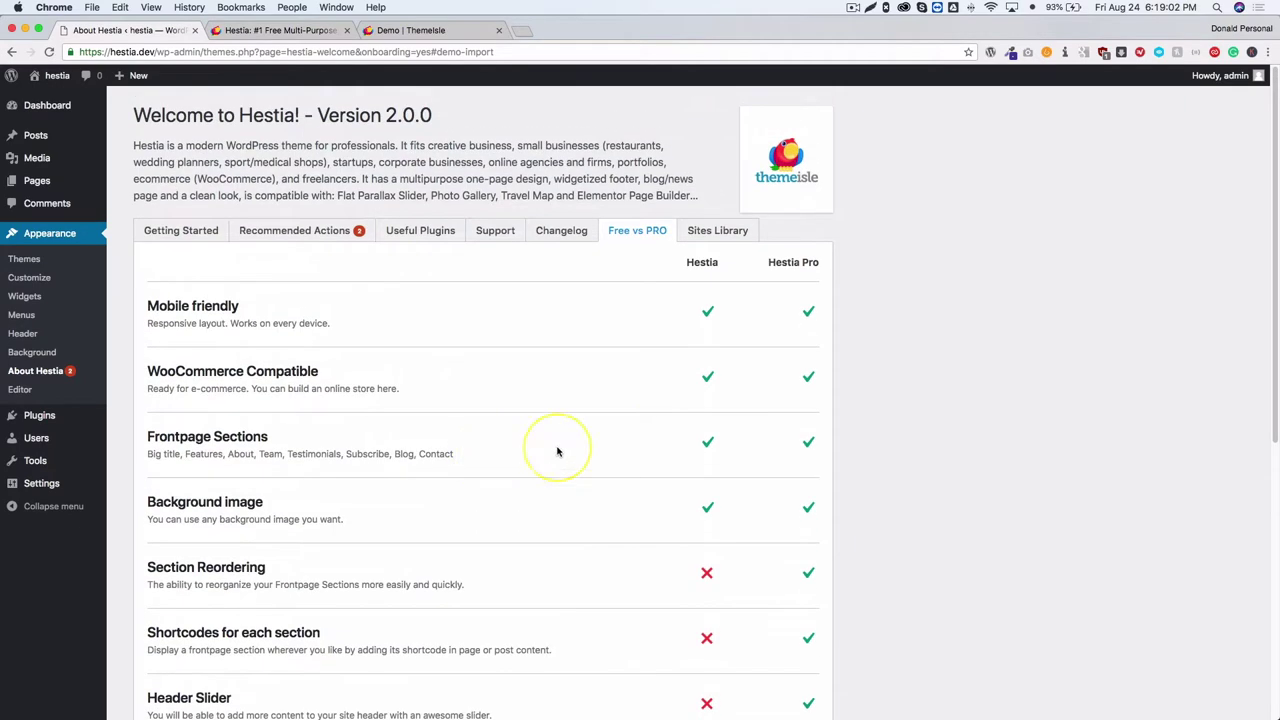
Check Hestia's Sites Library and getting-started information, and open the theme Customizer
{"action": "left_click", "coordinate": [740, 242]}
{"action": "left_click", "coordinate": [157, 236]}
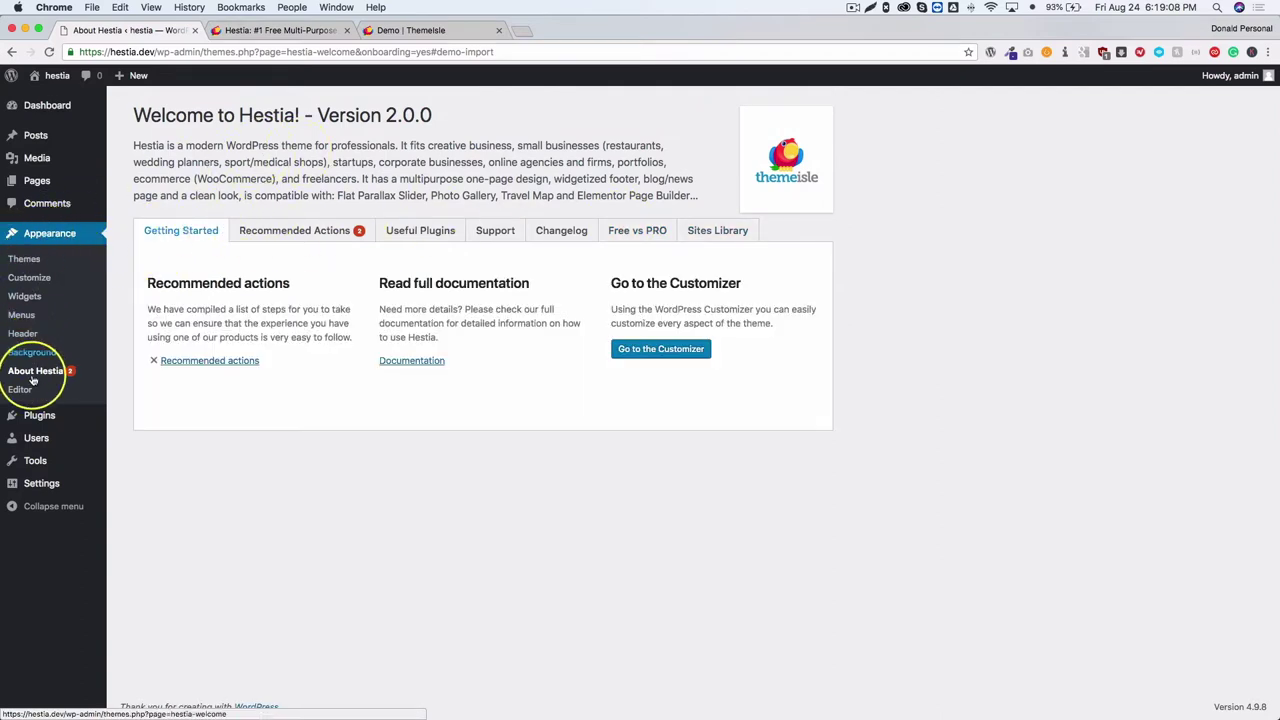
{"action": "left_click", "coordinate": [33, 283]}
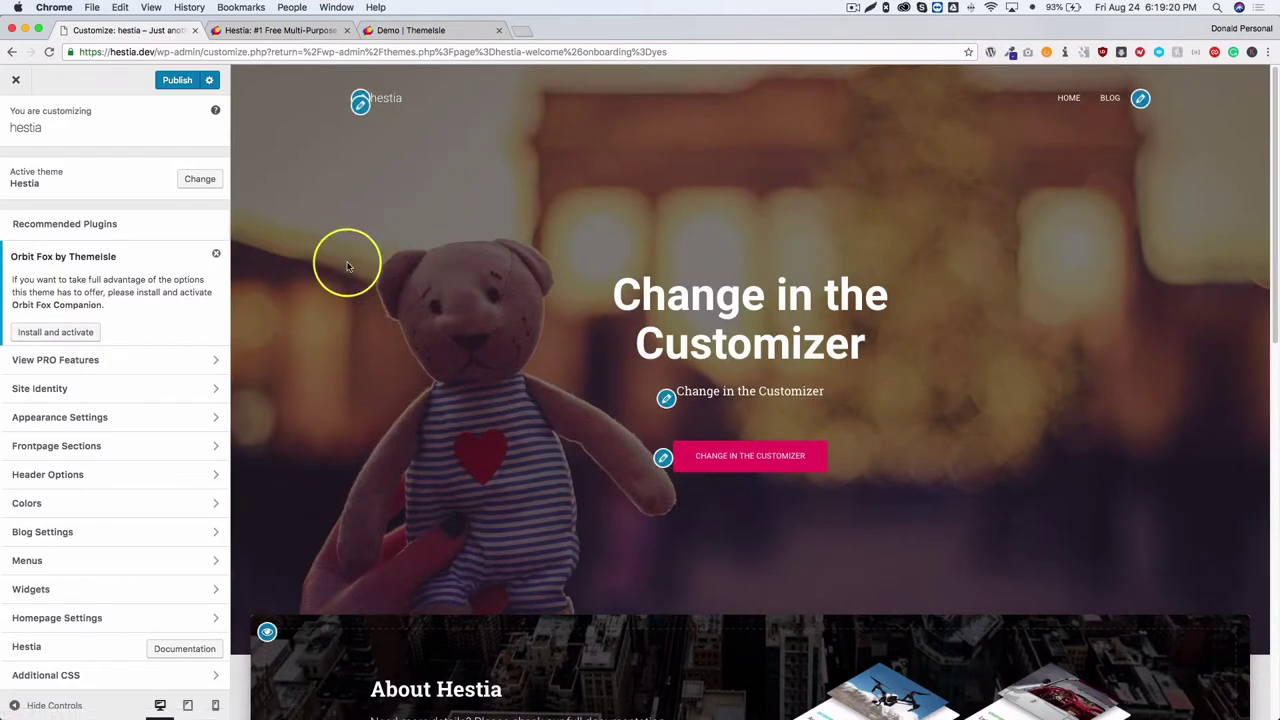
Look through the homepage preview, from the big title header through the About, Blog and contact sections to the footer
{"action": "scroll", "coordinate": [348, 262], "scroll_direction": "down", "scroll_amount": 1}
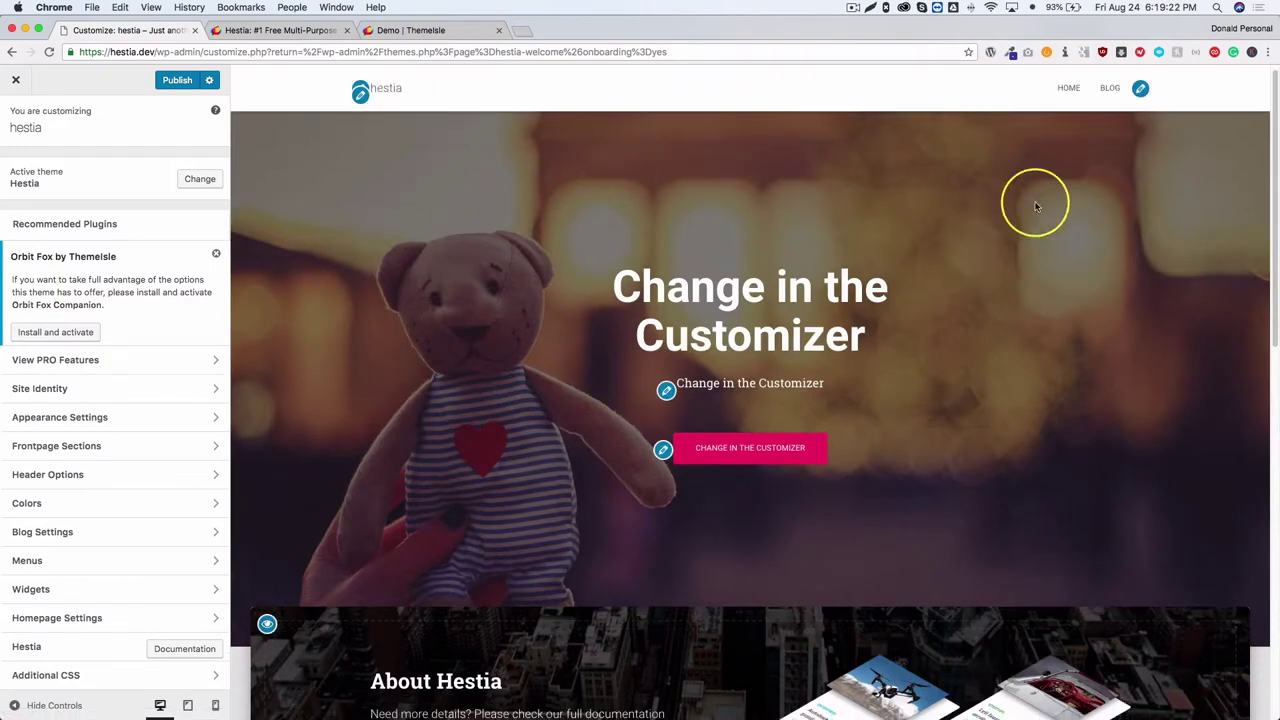
{"action": "scroll", "coordinate": [340, 320], "scroll_direction": "down", "scroll_amount": 6}
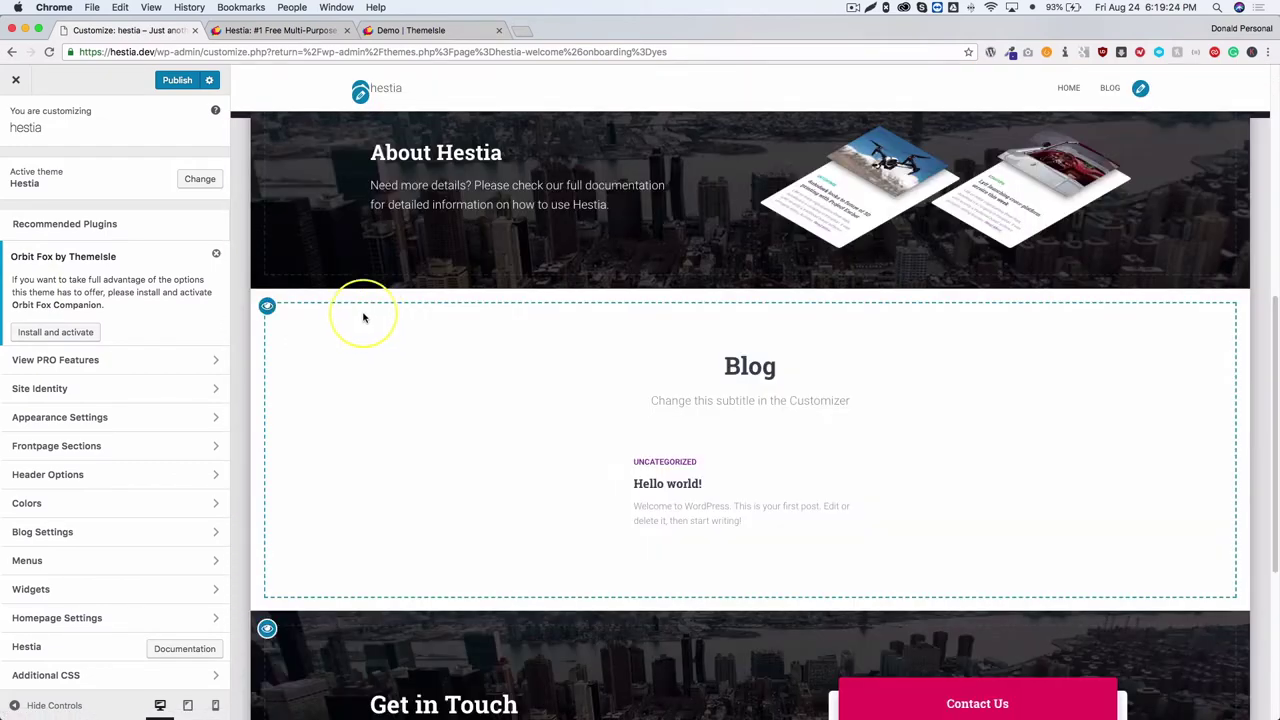
{"action": "scroll", "coordinate": [362, 316], "scroll_direction": "down", "scroll_amount": 5}
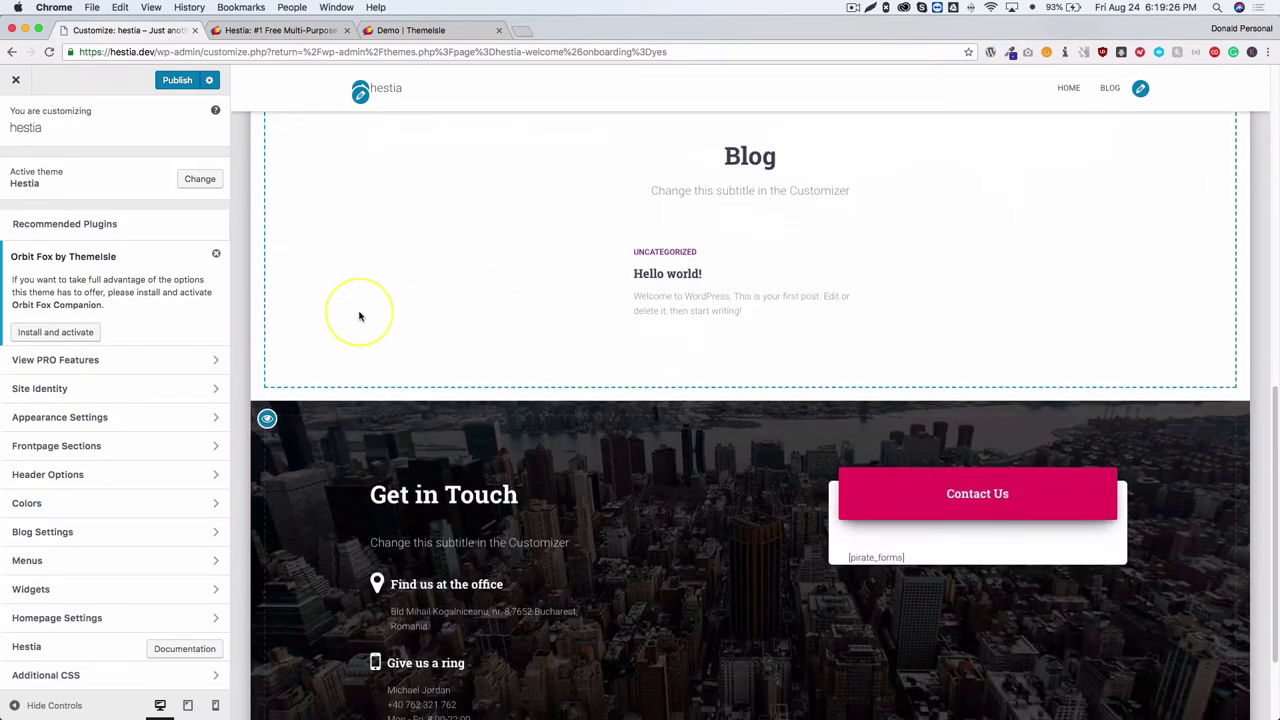
{"action": "scroll", "coordinate": [300, 360], "scroll_direction": "down", "scroll_amount": 1}
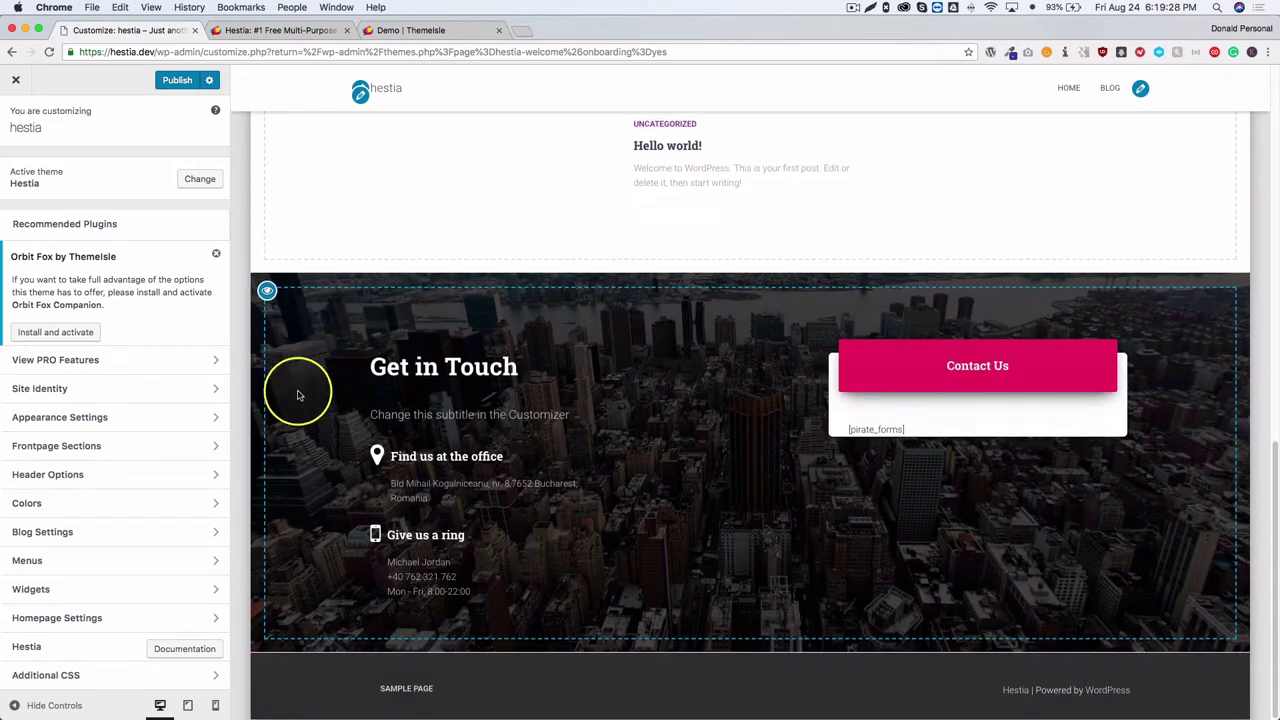
{"action": "scroll", "coordinate": [296, 405], "scroll_direction": "up", "scroll_amount": 6}
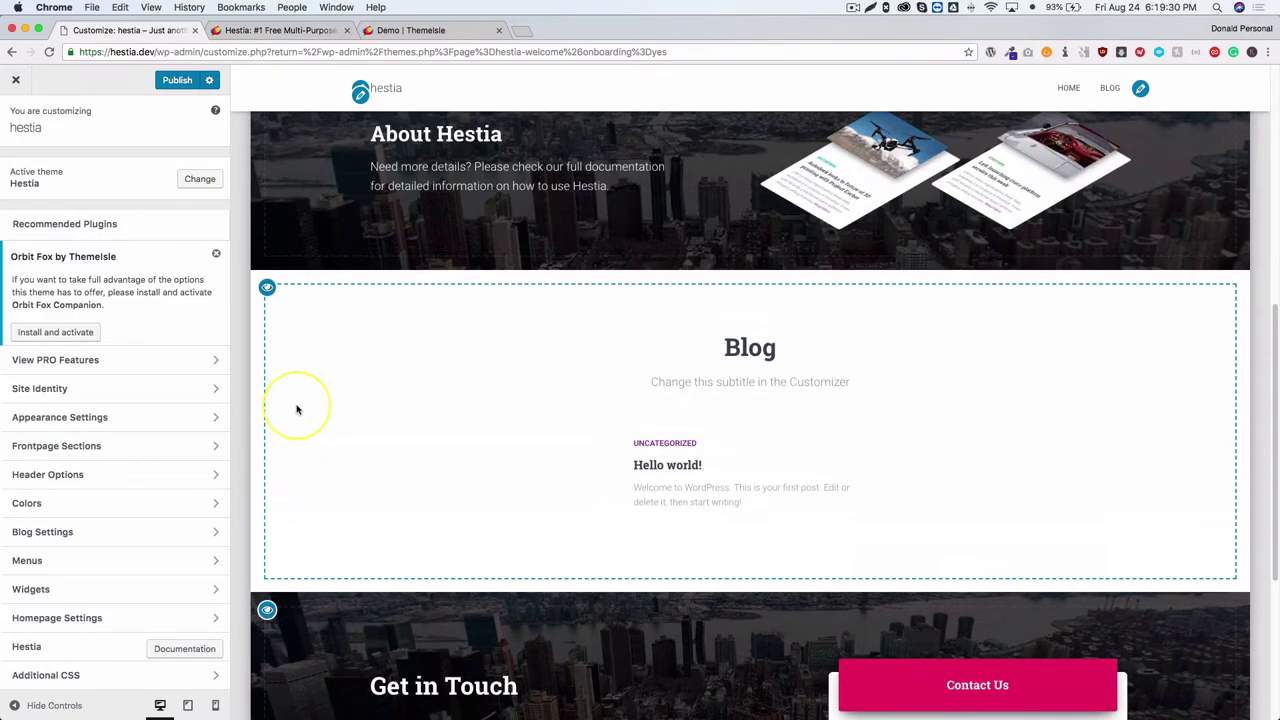
{"action": "scroll", "coordinate": [296, 408], "scroll_direction": "up", "scroll_amount": 6}
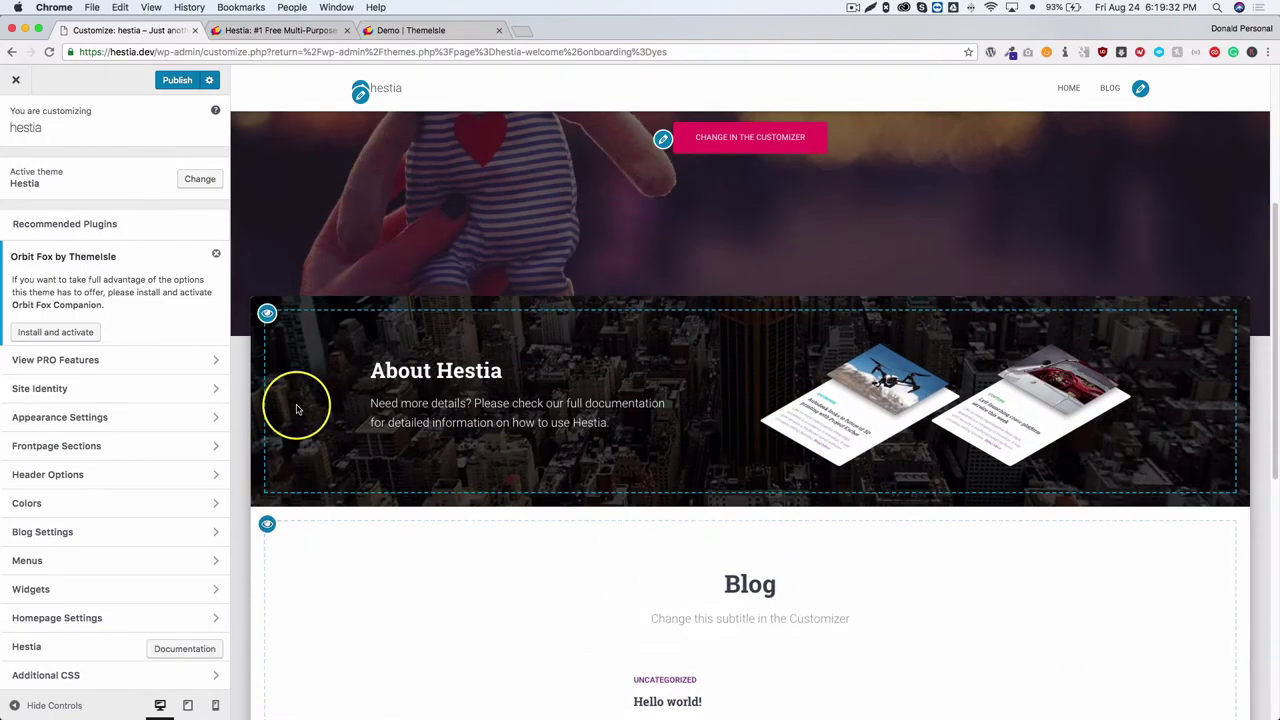
{"action": "scroll", "coordinate": [296, 408], "scroll_direction": "up", "scroll_amount": 4}
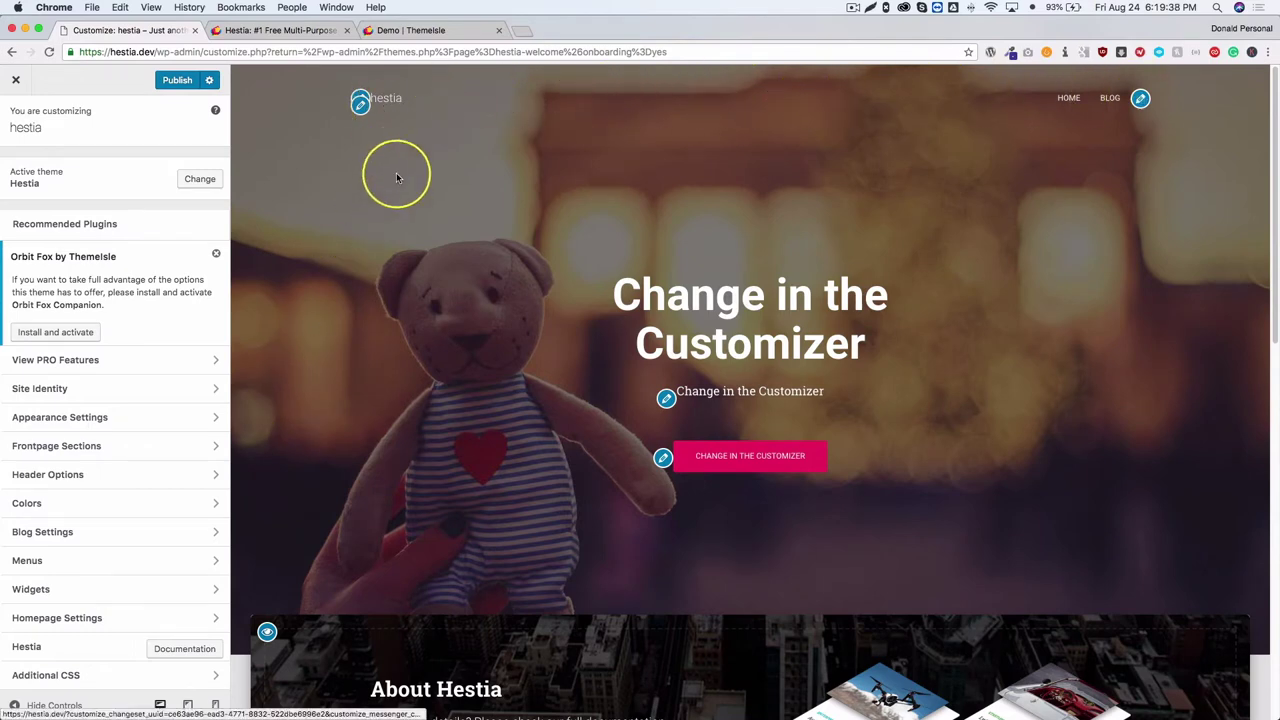
{"action": "scroll", "coordinate": [397, 171], "scroll_direction": "down", "scroll_amount": 1}
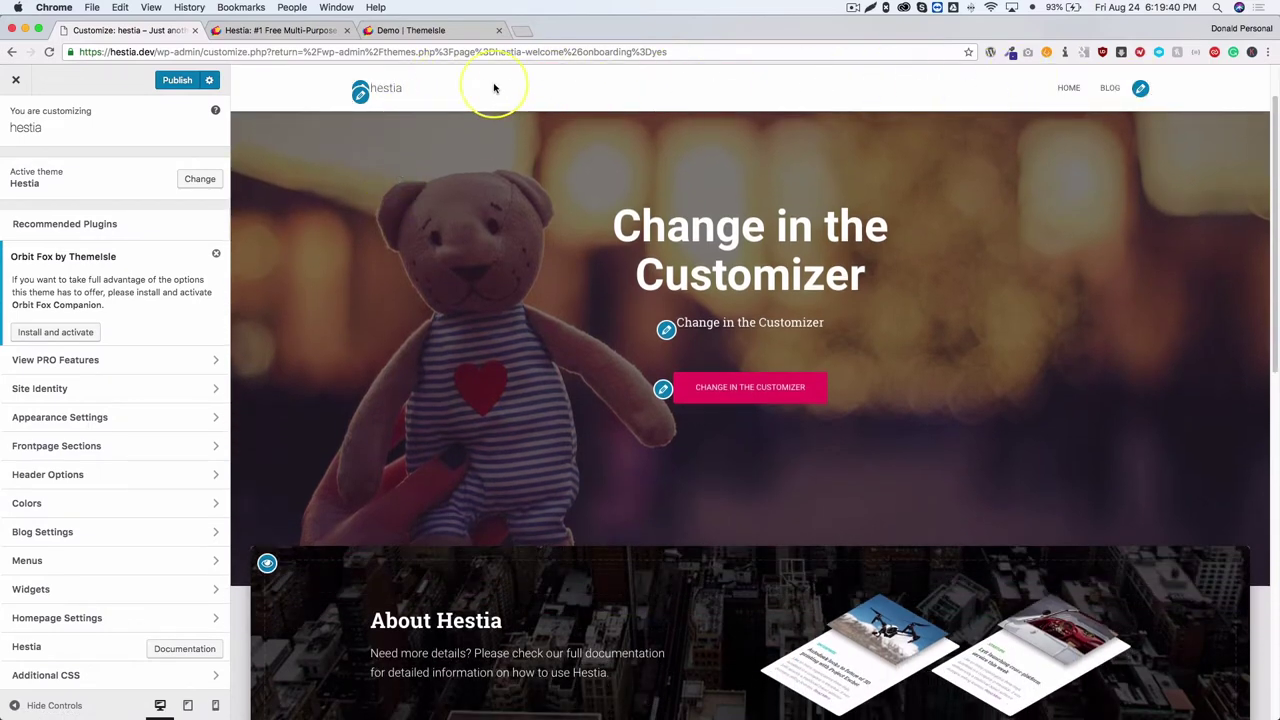
{"action": "scroll", "coordinate": [335, 222], "scroll_direction": "down", "scroll_amount": 1}
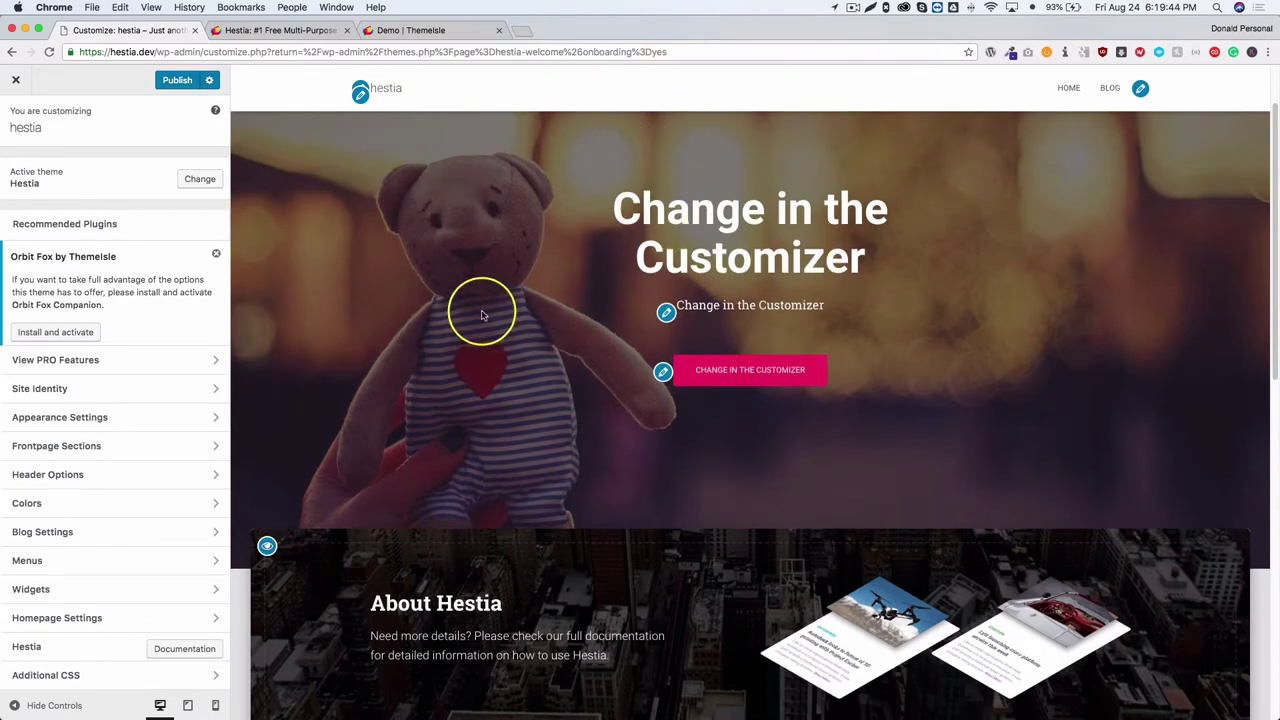
{"action": "scroll", "coordinate": [400, 314], "scroll_direction": "down", "scroll_amount": 5}
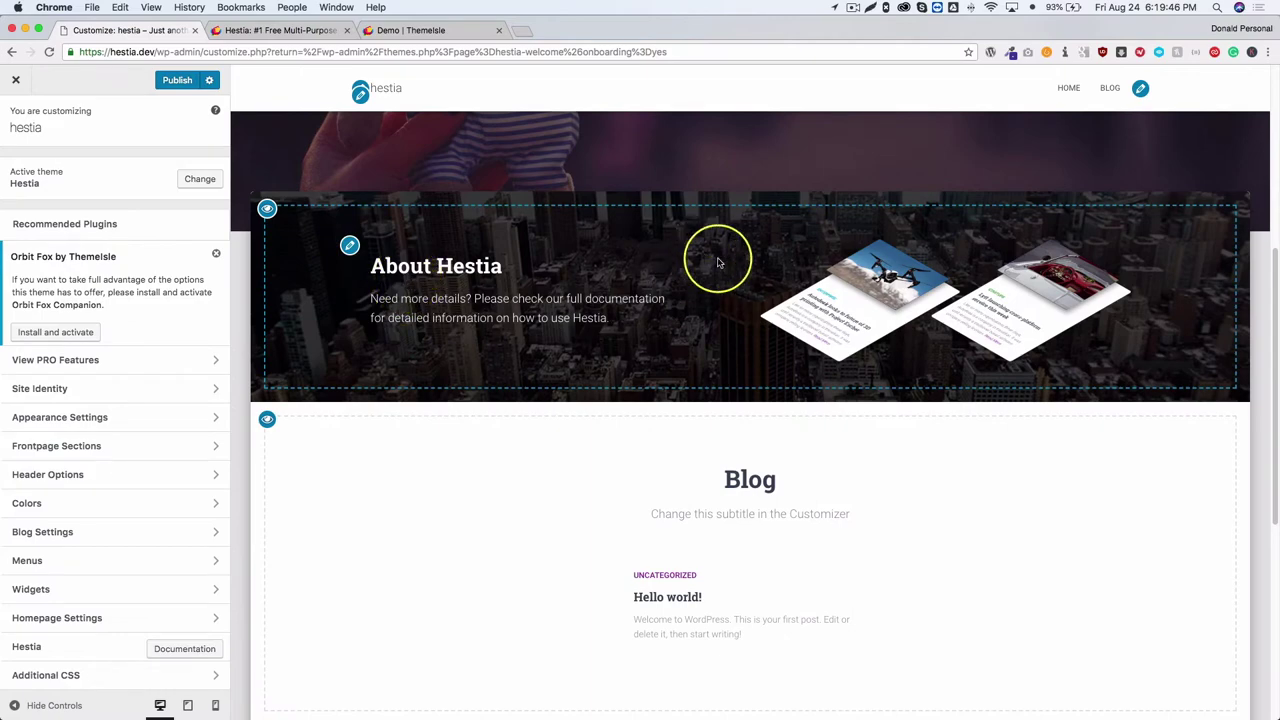
{"action": "scroll", "coordinate": [350, 352], "scroll_direction": "down", "scroll_amount": 3}
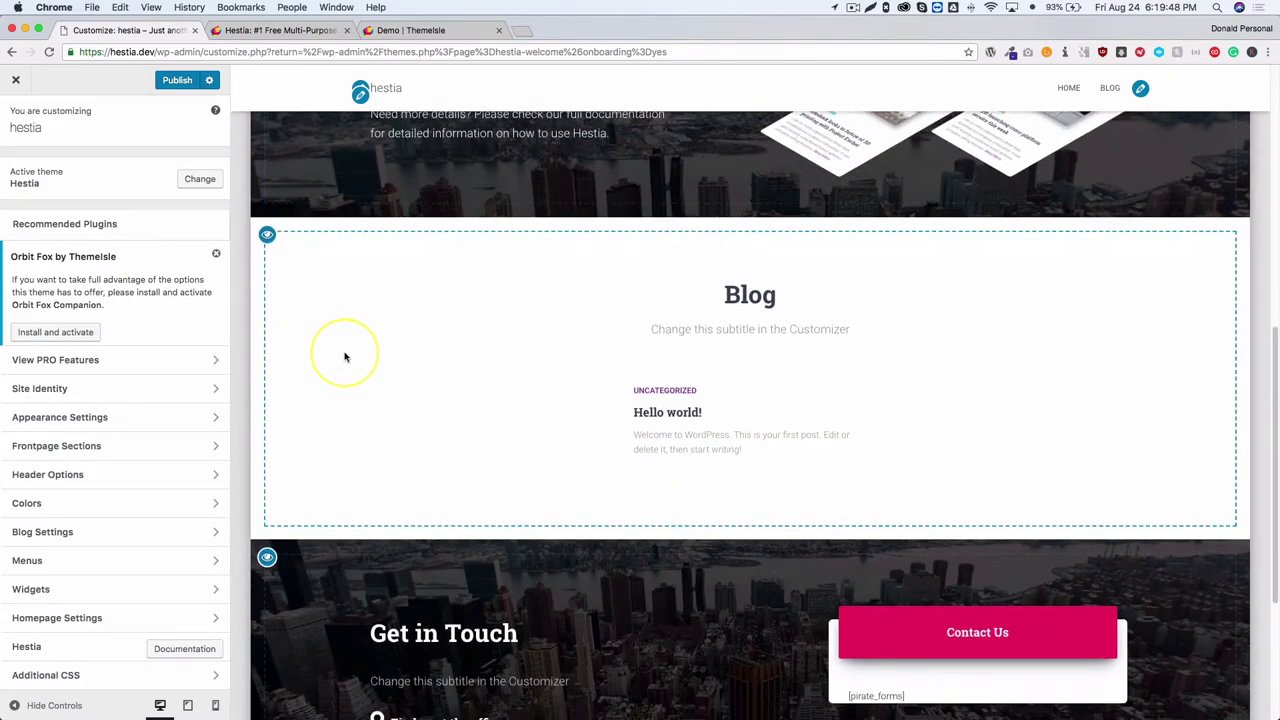
Try hiding the Blog section on the front page, re-enable it and return to the main Customizer options
{"action": "left_click", "coordinate": [266, 235]}
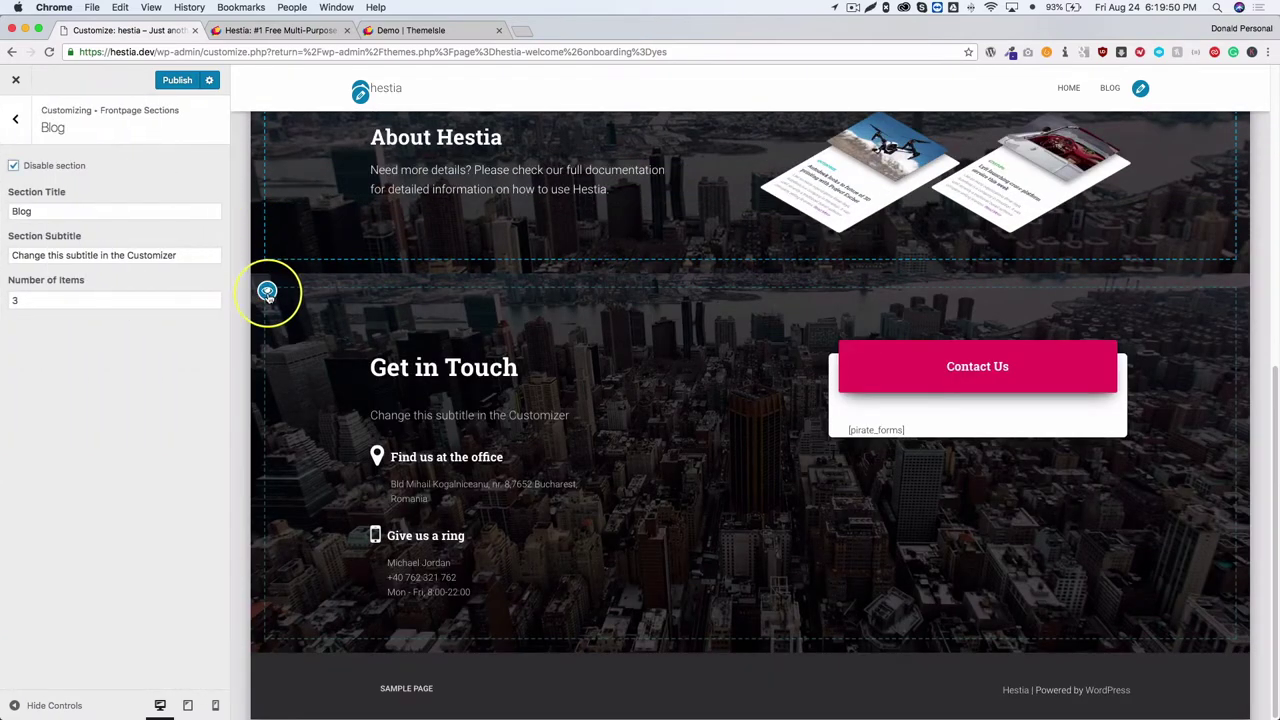
{"action": "left_click", "coordinate": [14, 167]}
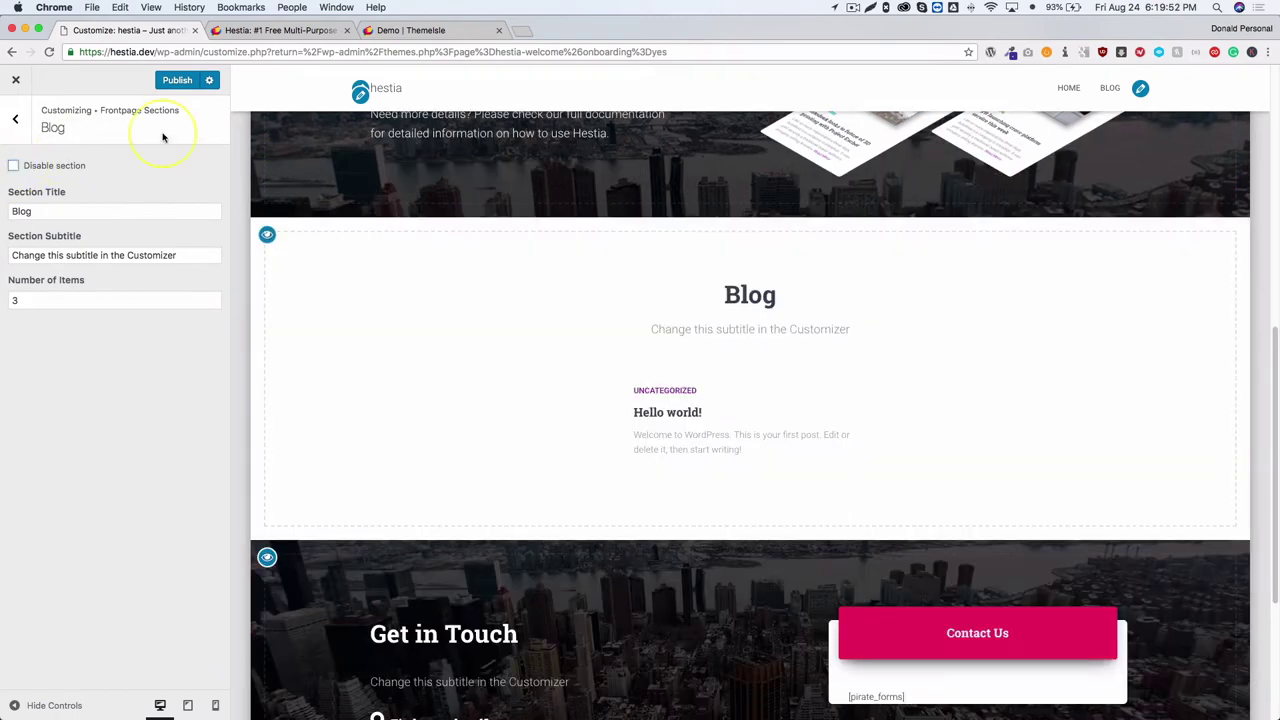
{"action": "left_click", "coordinate": [17, 120]}
{"action": "left_click", "coordinate": [20, 122]}
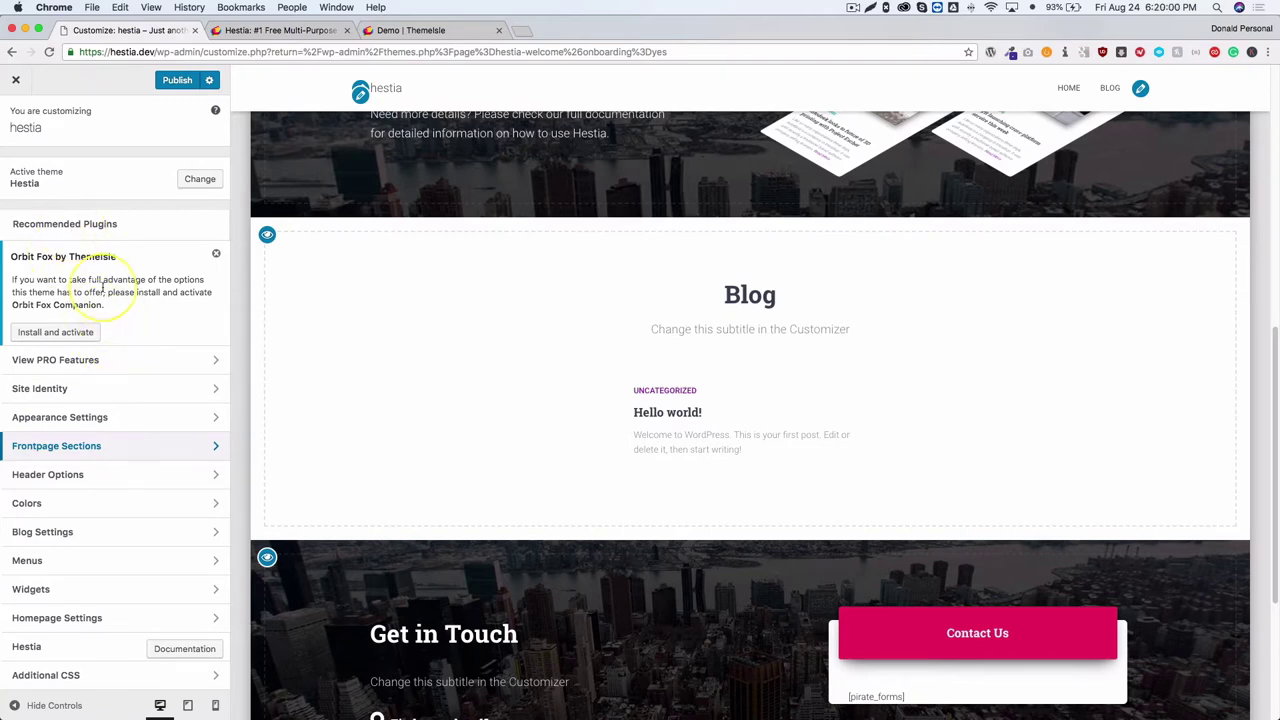
Review the PRO features list and the Site Identity options for logo, site title, tagline and site icon
{"action": "left_click", "coordinate": [97, 364]}
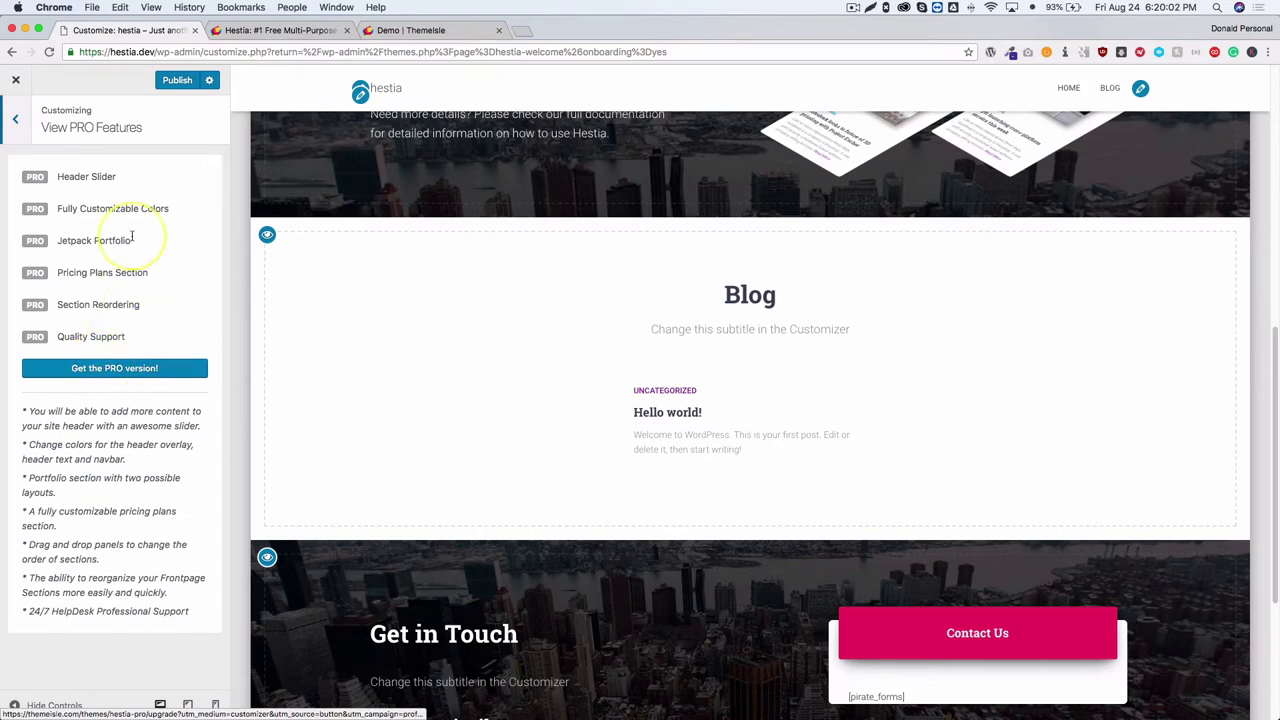
{"action": "left_click", "coordinate": [15, 119]}
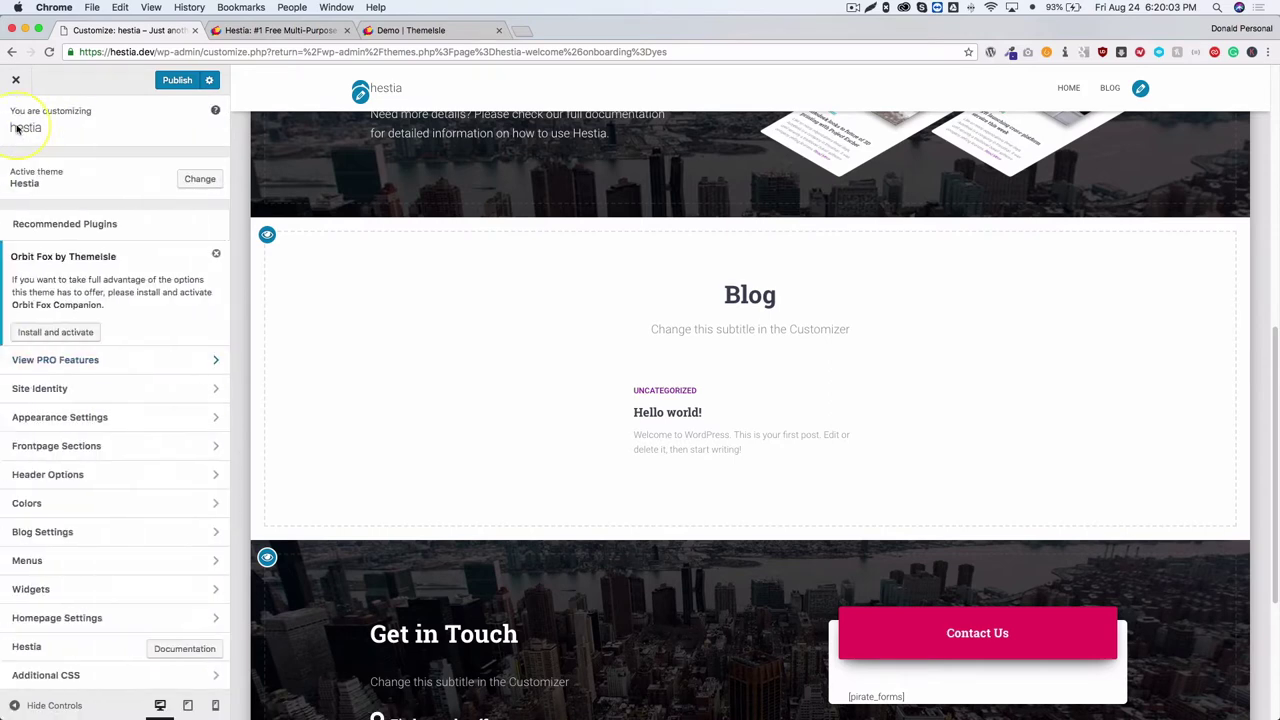
{"action": "left_click", "coordinate": [60, 390]}
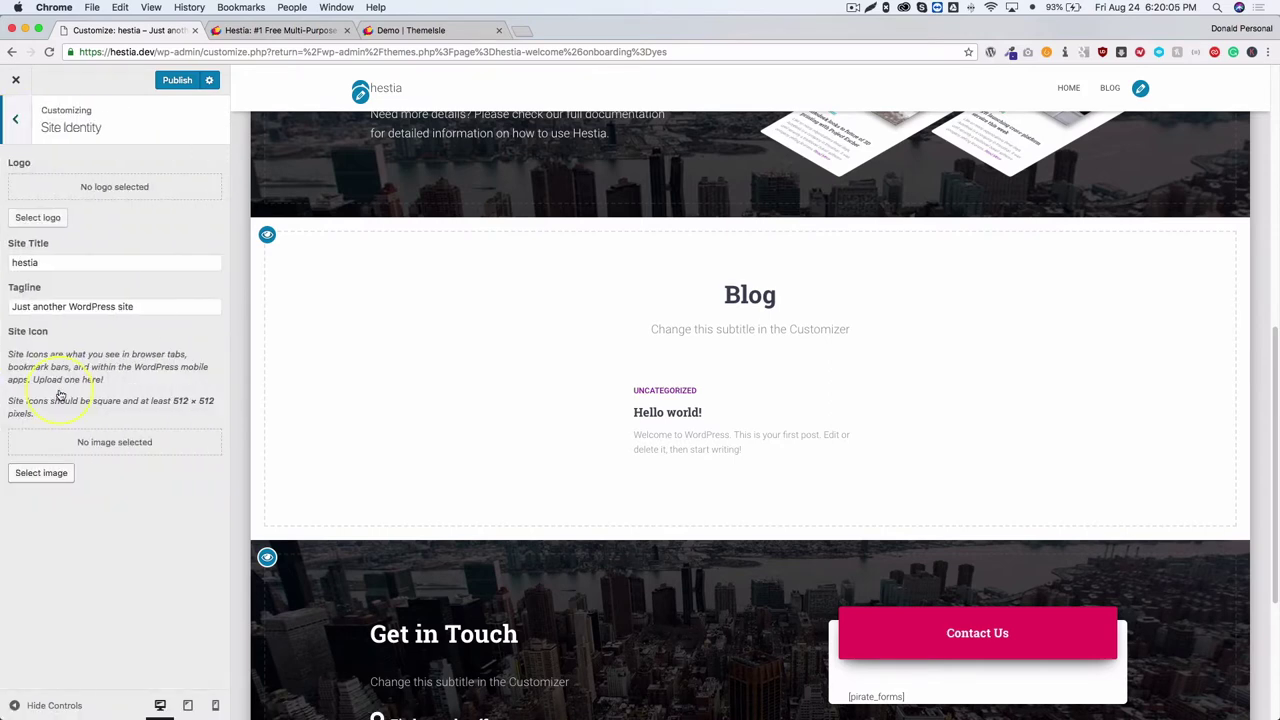
{"action": "left_click", "coordinate": [75, 261]}
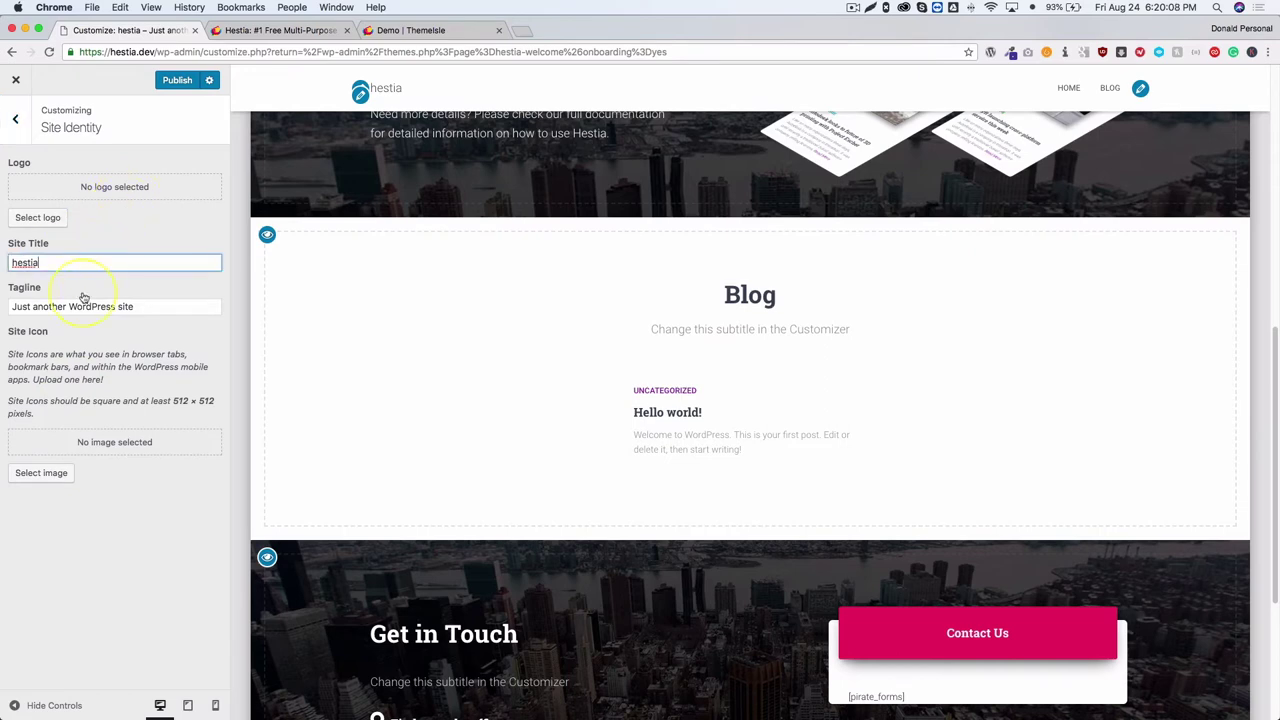
{"action": "left_click", "coordinate": [79, 305]}
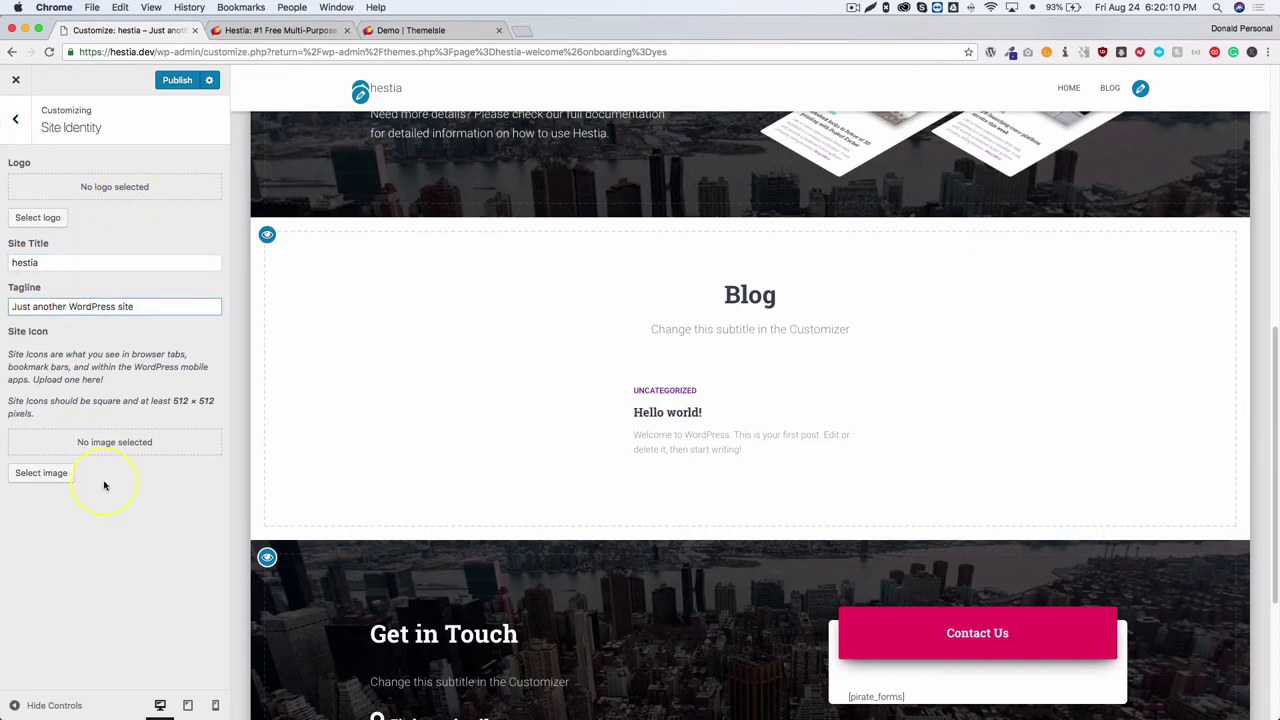
{"action": "left_click", "coordinate": [15, 118]}
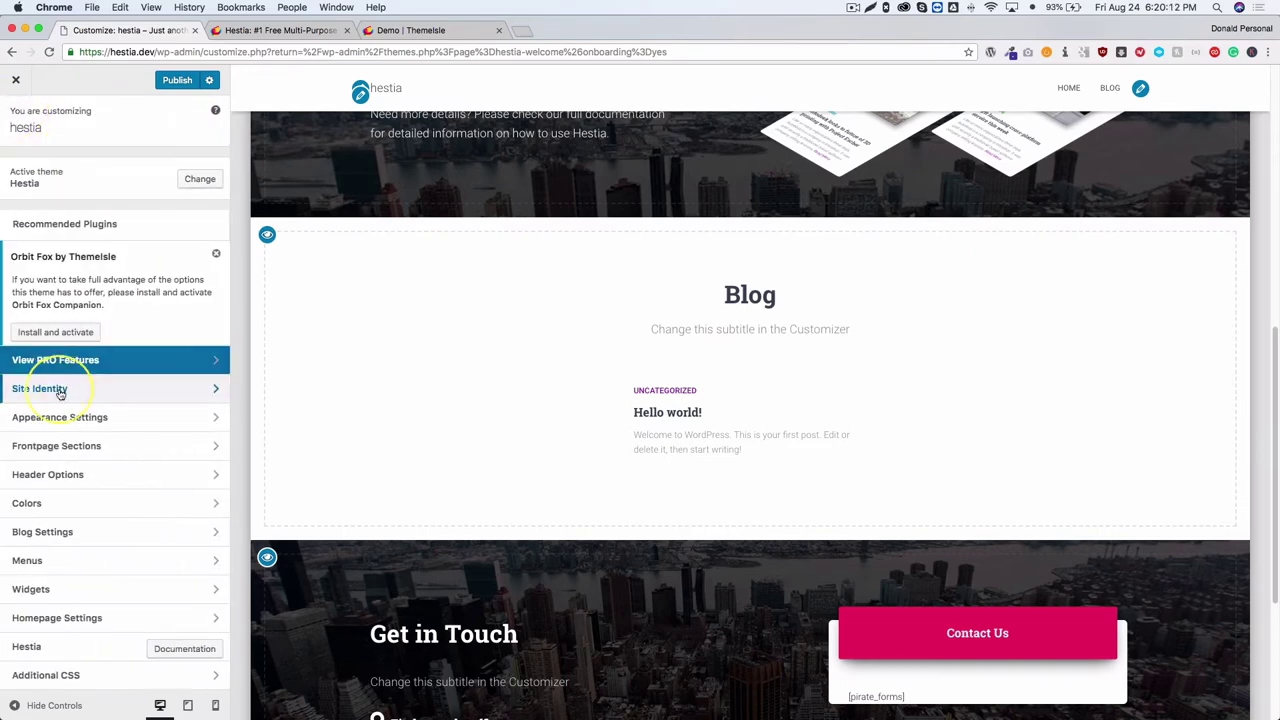
Enable Scroll to Top in the general appearance settings
{"action": "left_click", "coordinate": [72, 420]}
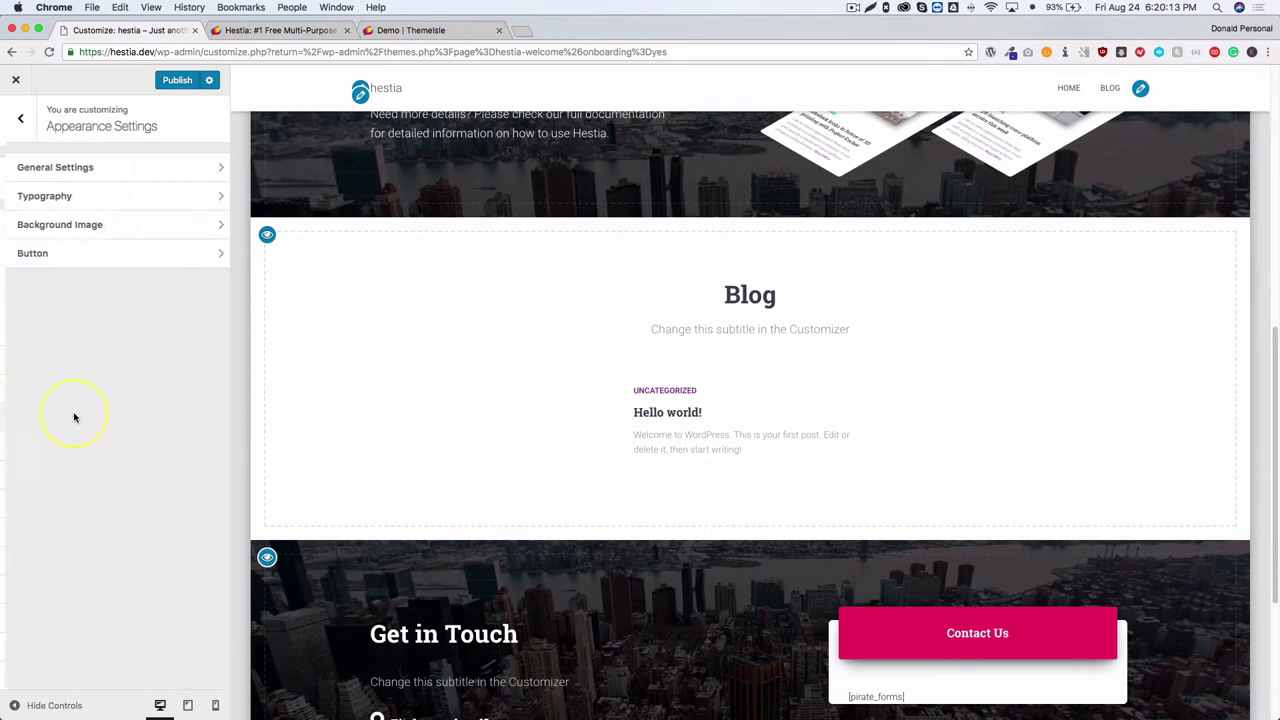
{"action": "left_click", "coordinate": [109, 172]}
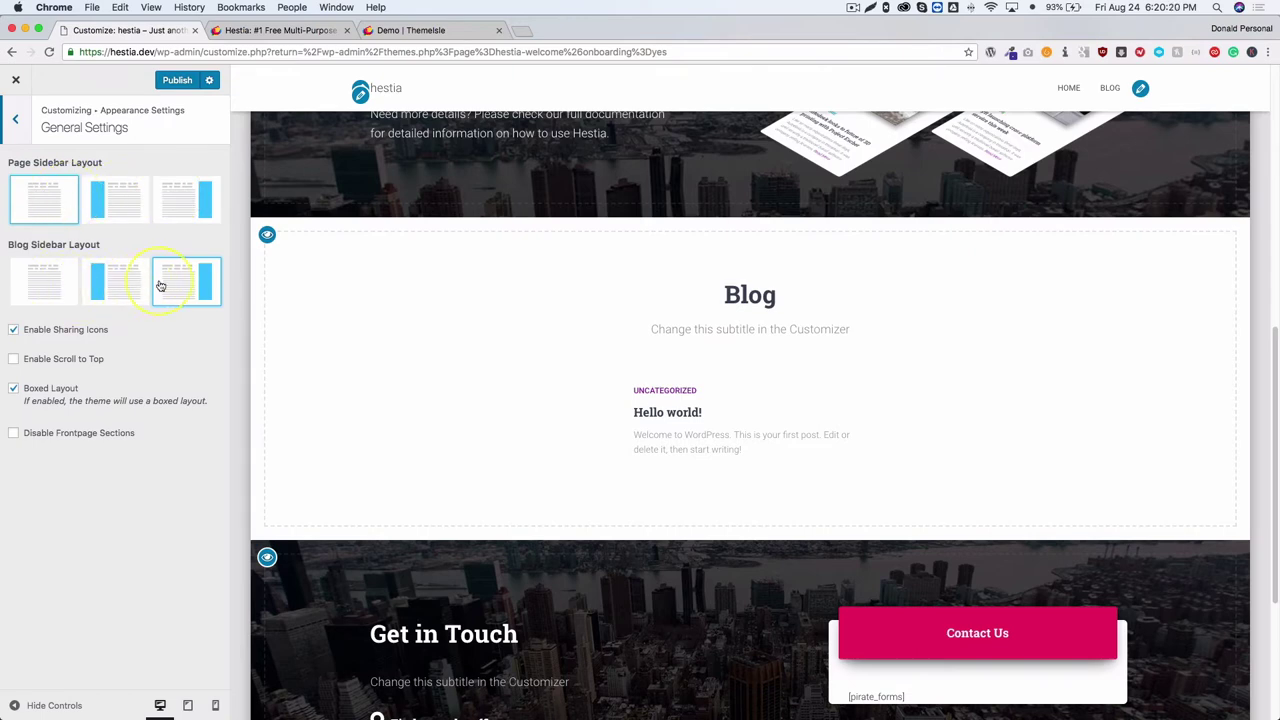
{"action": "left_click", "coordinate": [40, 362]}
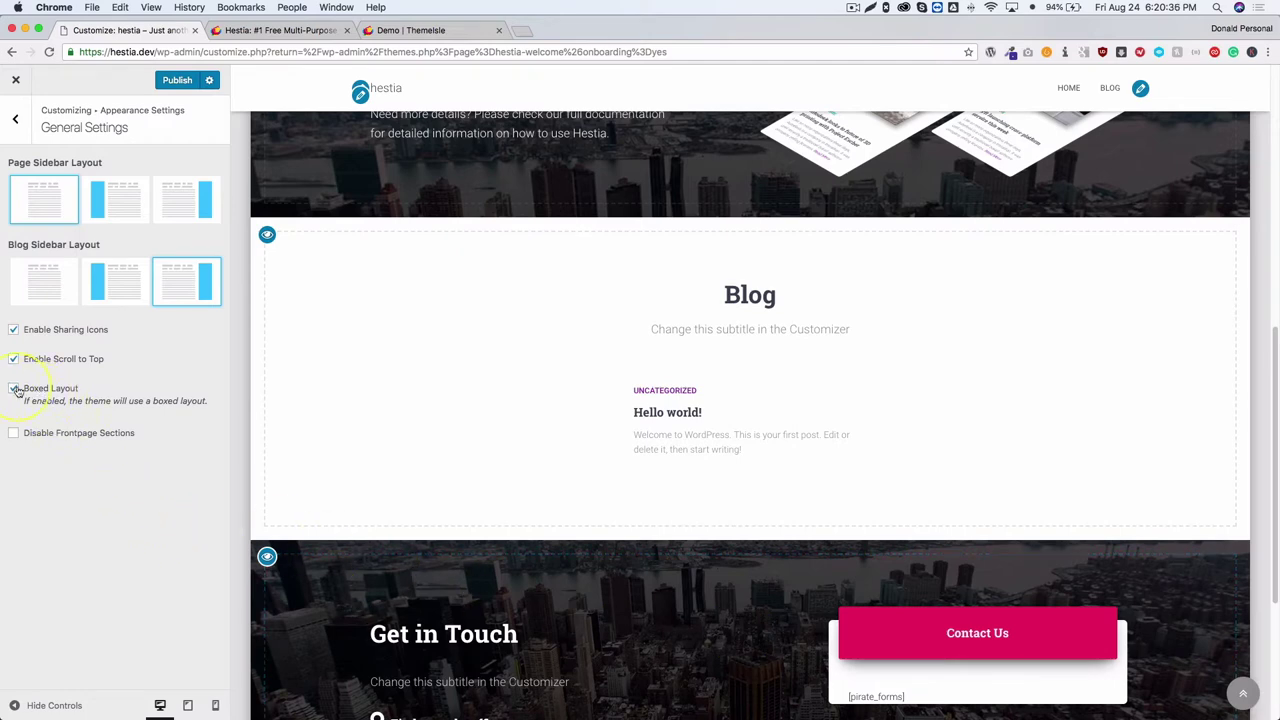
Preview the page with the controls hidden, try it without Boxed Layout and re-enable Boxed Layout
{"action": "left_click", "coordinate": [15, 706]}
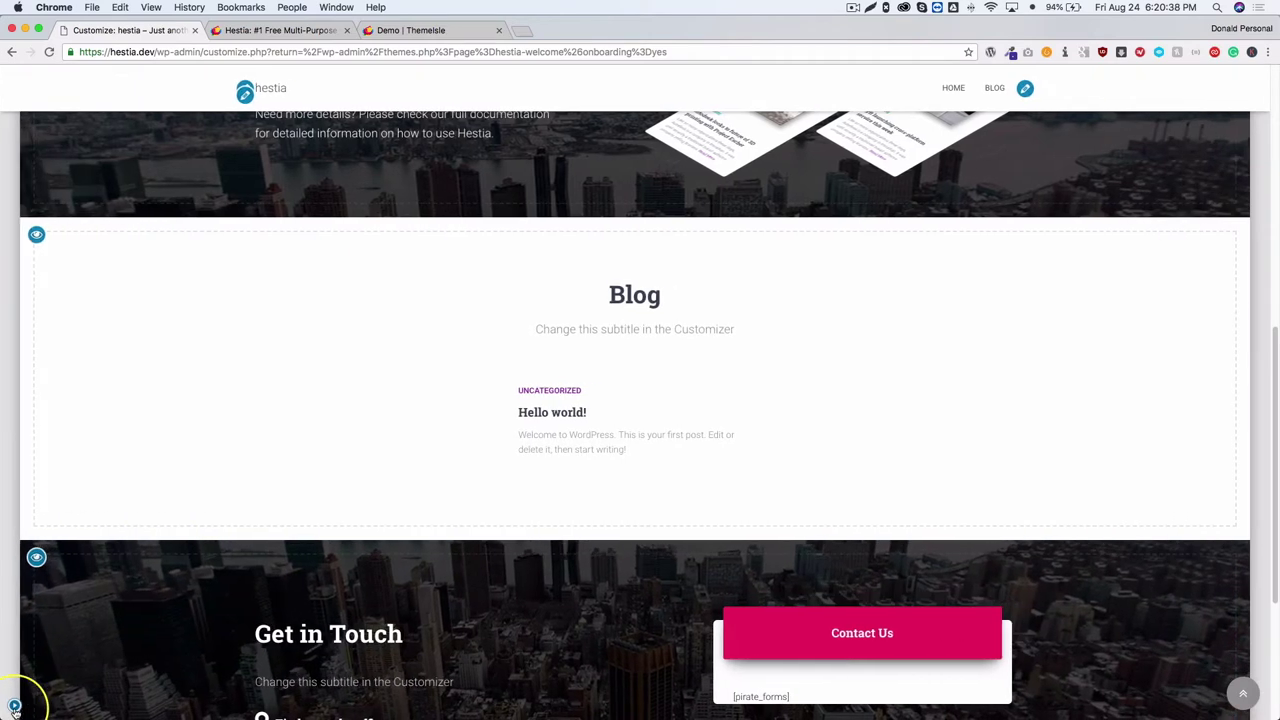
{"action": "left_click", "coordinate": [15, 706]}
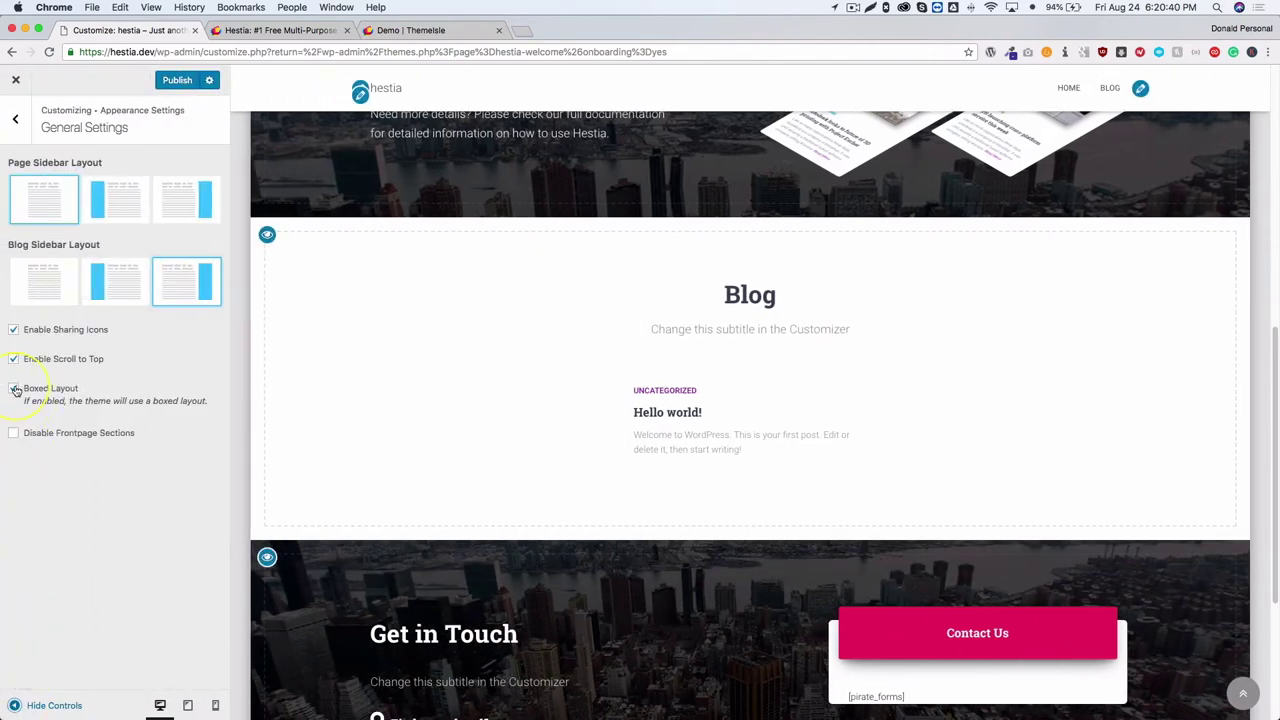
{"action": "left_click", "coordinate": [15, 390]}
{"action": "left_click", "coordinate": [14, 705]}
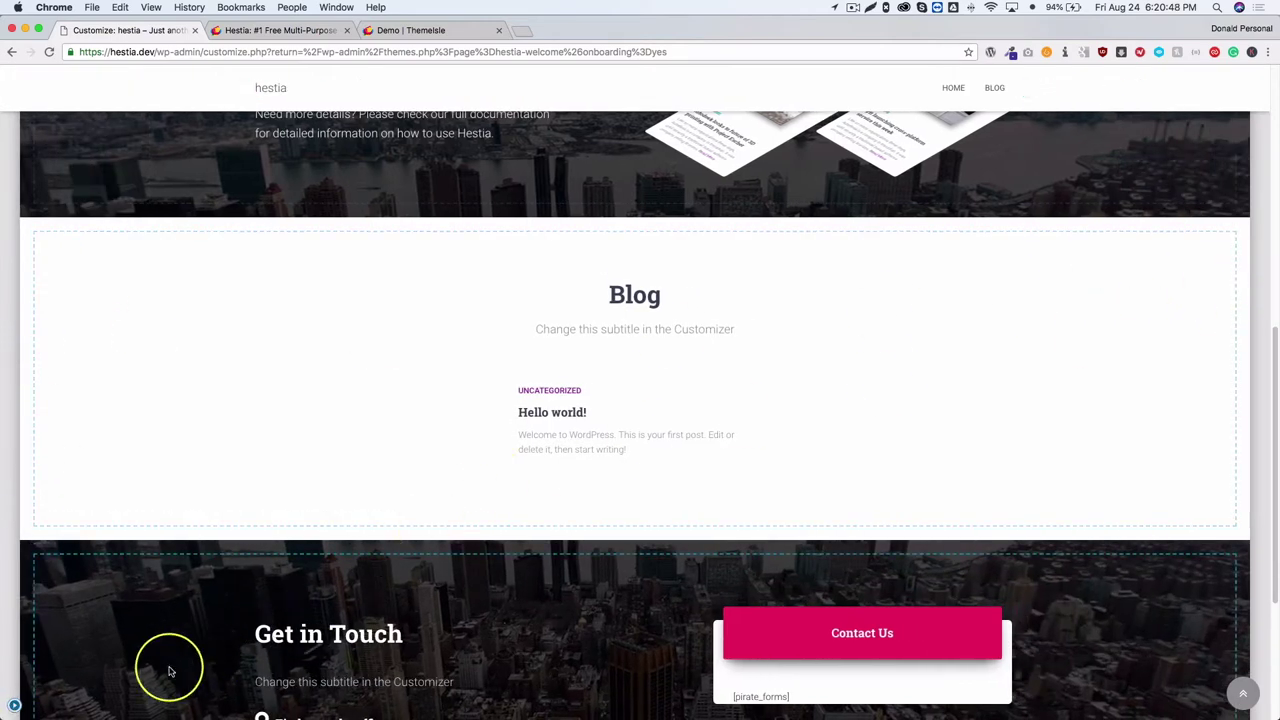
{"action": "left_click", "coordinate": [15, 705]}
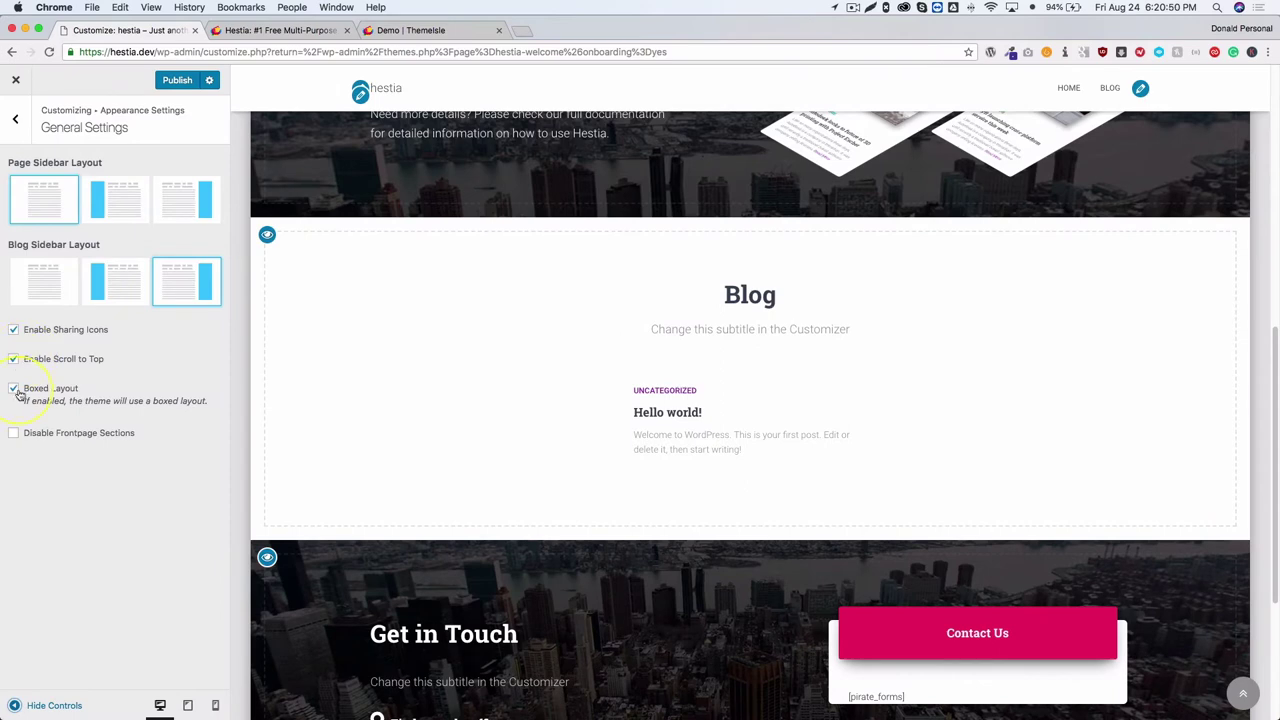
{"action": "left_click", "coordinate": [14, 390]}
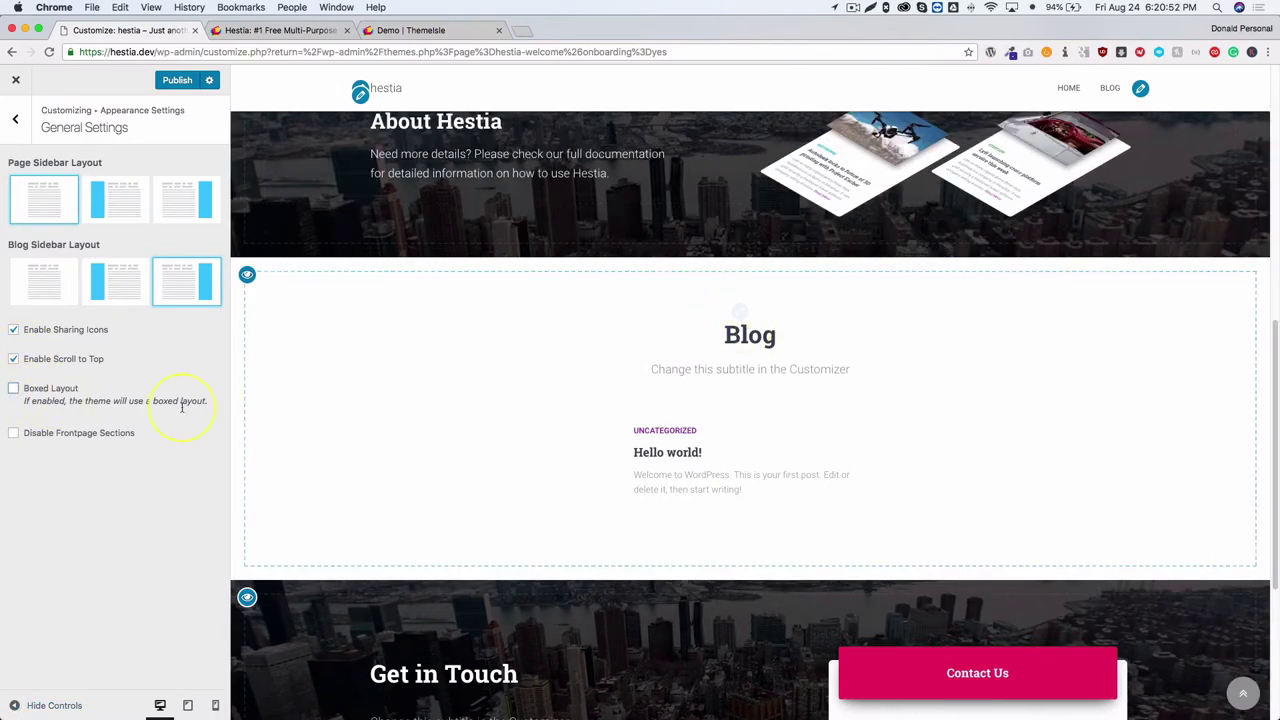
{"action": "left_click", "coordinate": [14, 390]}
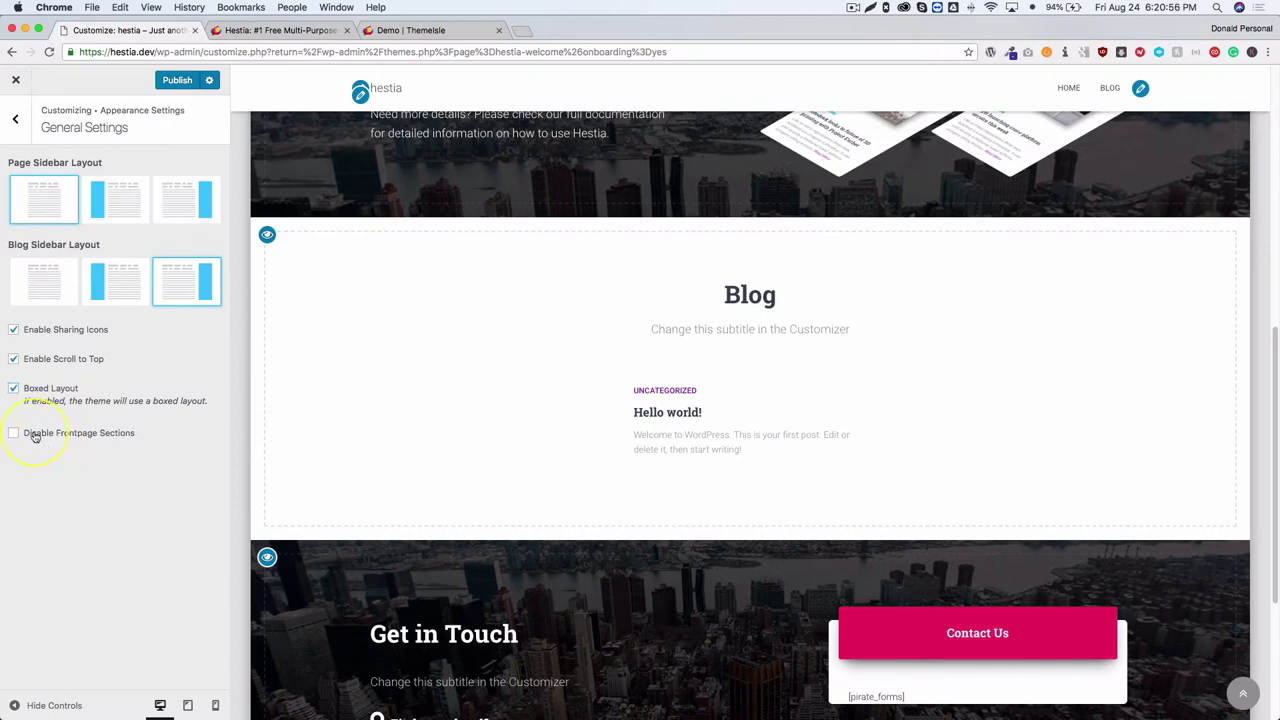
Disable the frontpage sections and return to the list of appearance settings
{"action": "left_click", "coordinate": [60, 435]}
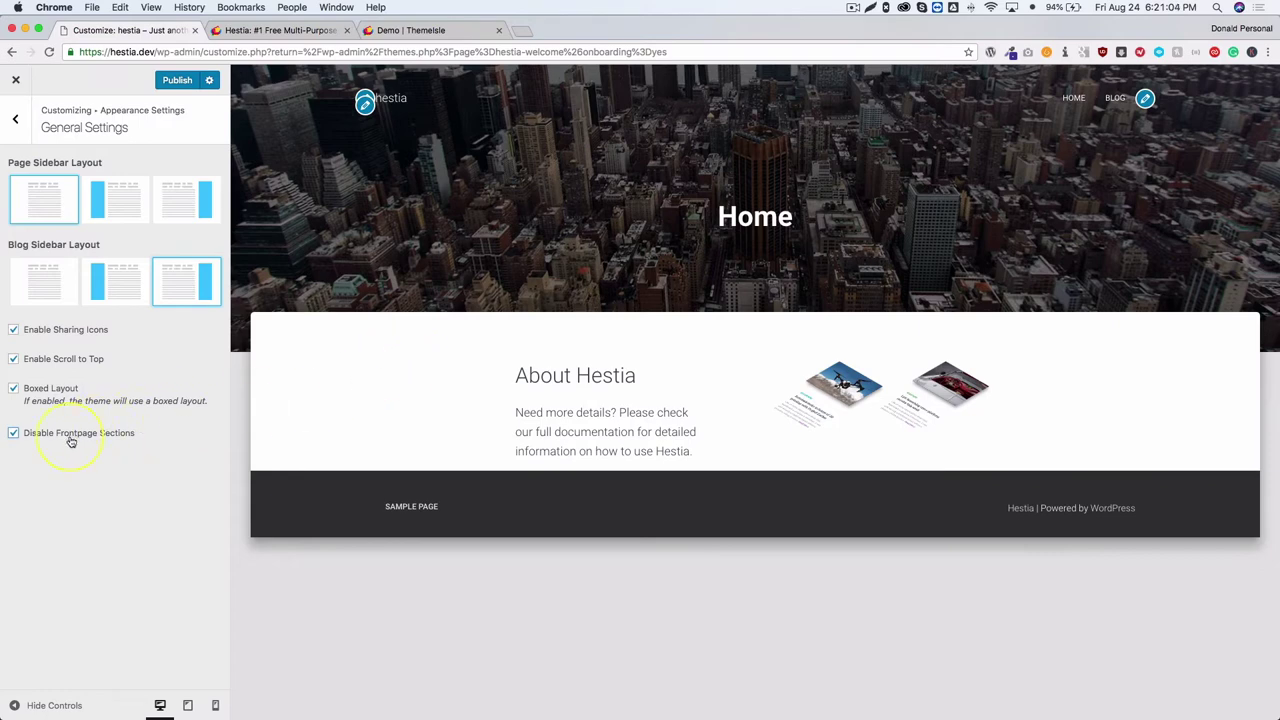
{"action": "left_click", "coordinate": [15, 118]}
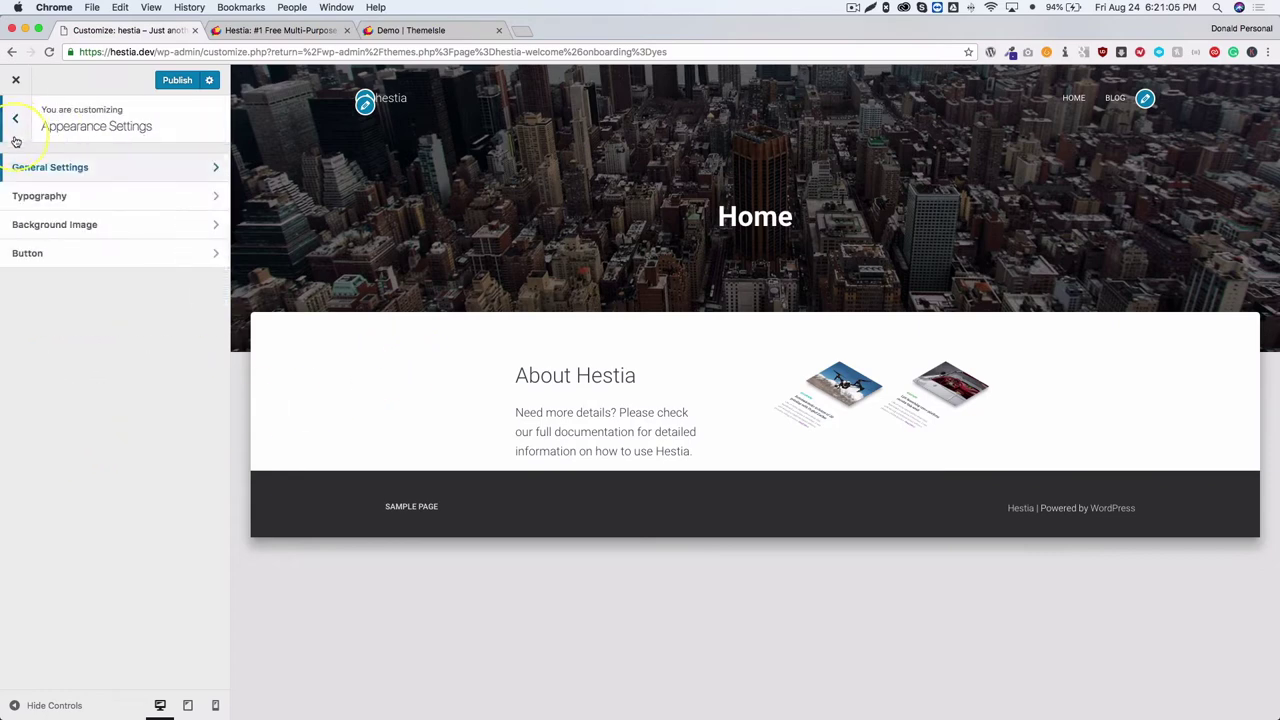
Increase the typography font sizes for posts and pages to +2 for Content and +2 for Title
{"action": "left_click", "coordinate": [37, 196]}
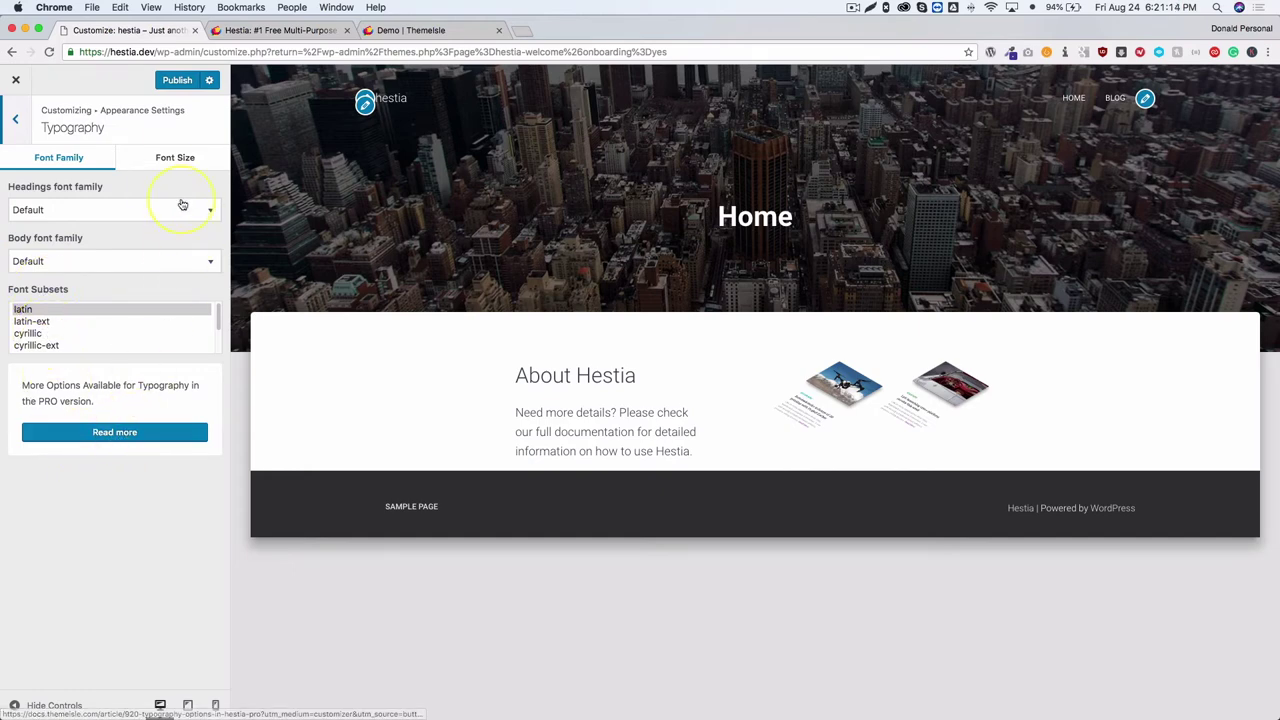
{"action": "left_click", "coordinate": [160, 162]}
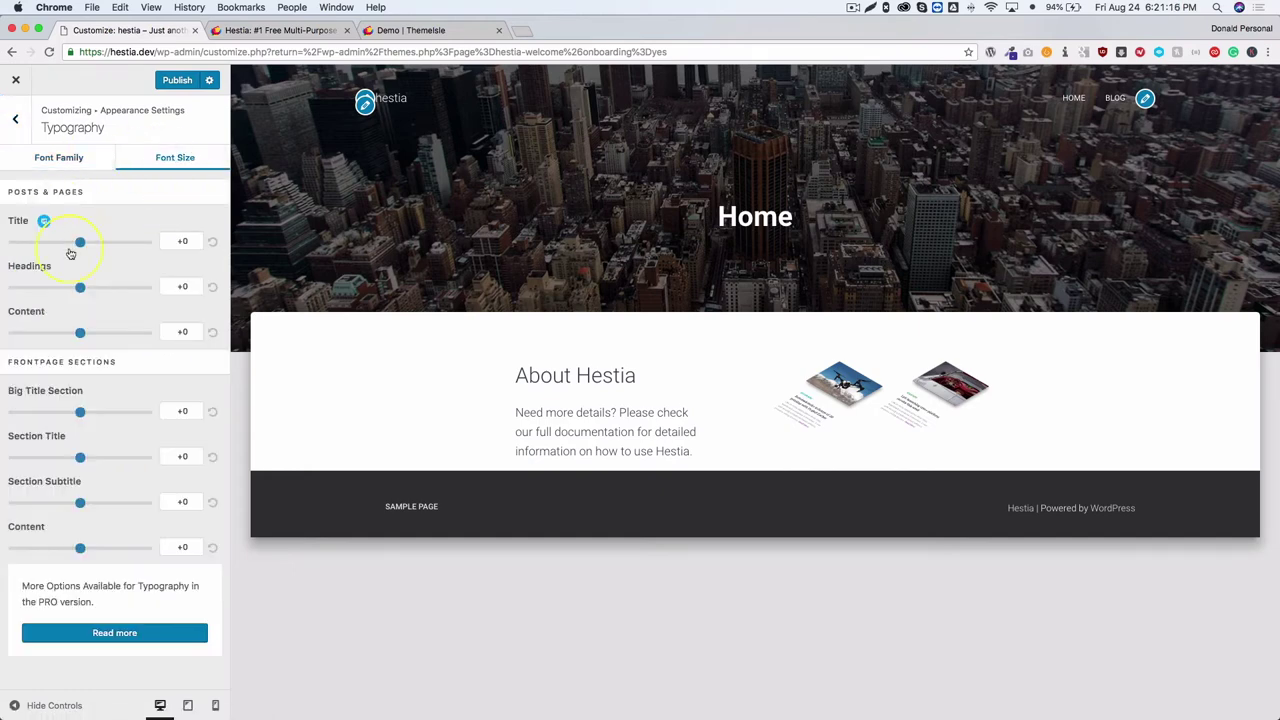
{"action": "left_click_drag", "start_coordinate": [15, 196], "coordinate": [86, 194]}
{"action": "left_click_drag", "start_coordinate": [33, 362], "coordinate": [98, 361]}
{"action": "mouse_move", "coordinate": [80, 334]}
{"action": "left_mouse_down"}
{"action": "mouse_move", "coordinate": [103, 332]}
{"action": "mouse_move", "coordinate": [86, 332]}
{"action": "left_mouse_up"}
{"action": "left_click_drag", "start_coordinate": [80, 242], "coordinate": [87, 247]}
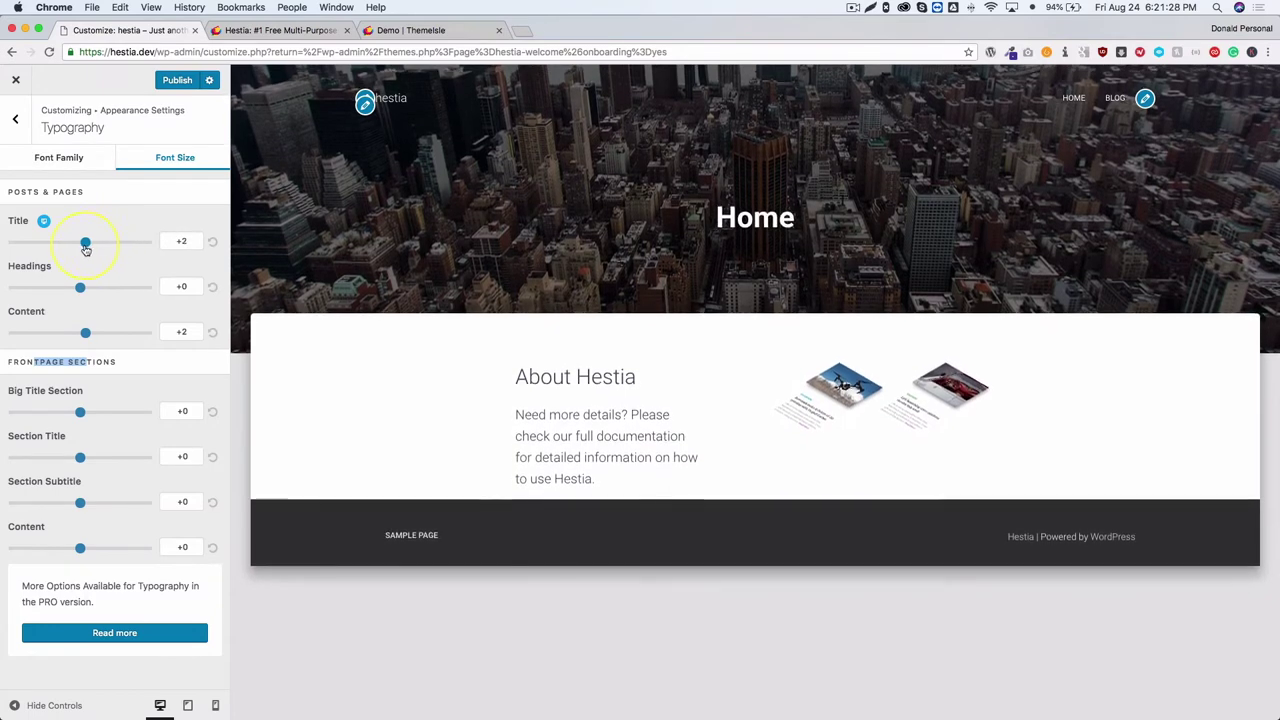
View the Background Image settings and the image selection dialog, and close it without choosing an image
{"action": "left_click", "coordinate": [15, 119]}
{"action": "left_click", "coordinate": [47, 226]}
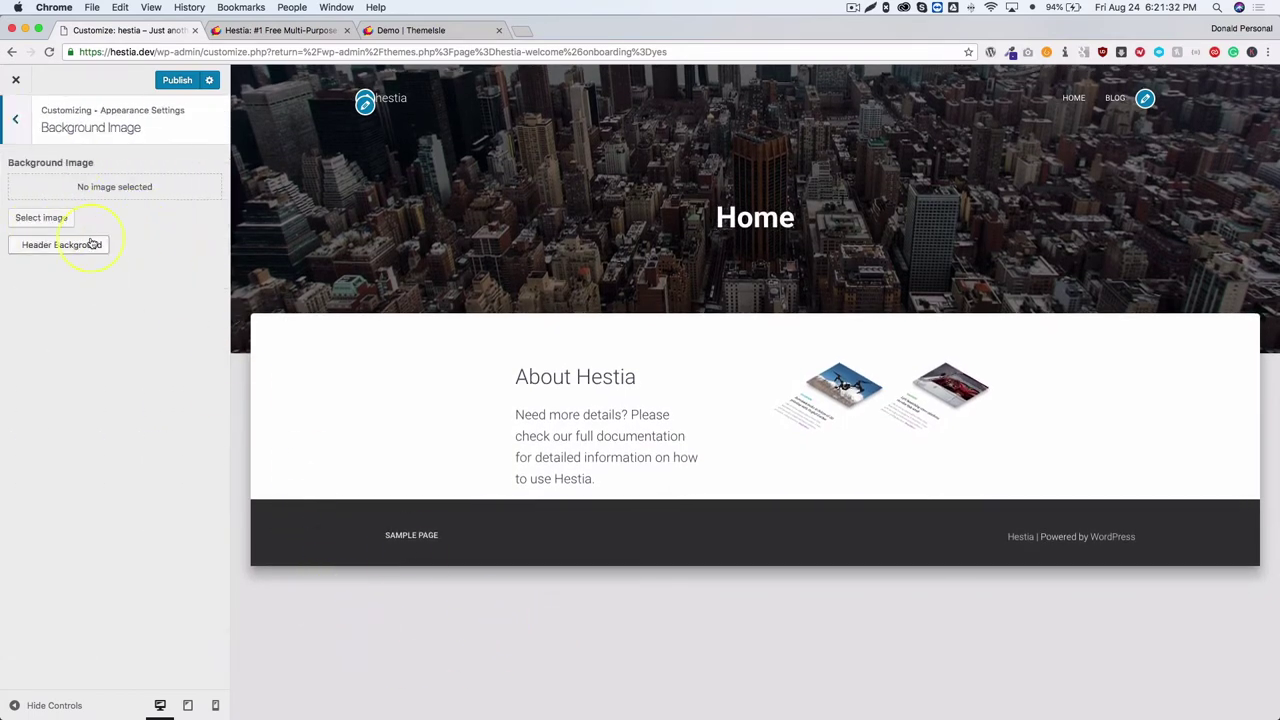
{"action": "left_click", "coordinate": [41, 220]}
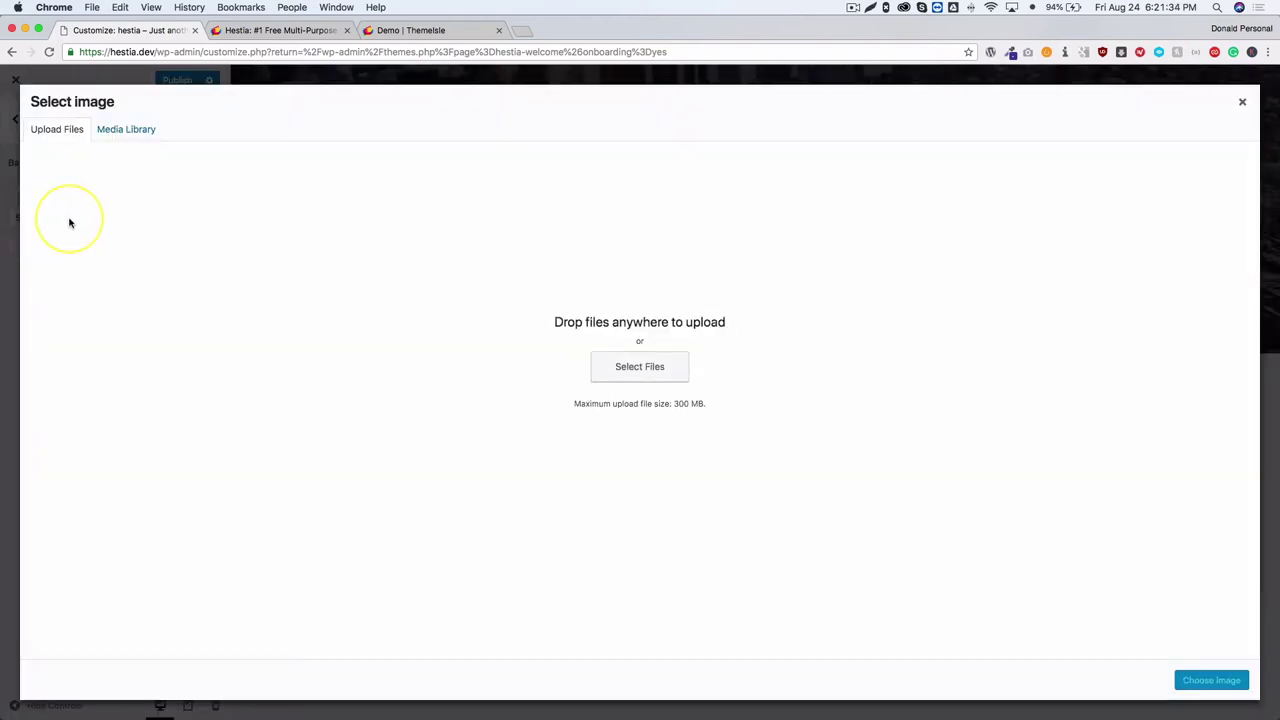
{"action": "left_click", "coordinate": [57, 83]}
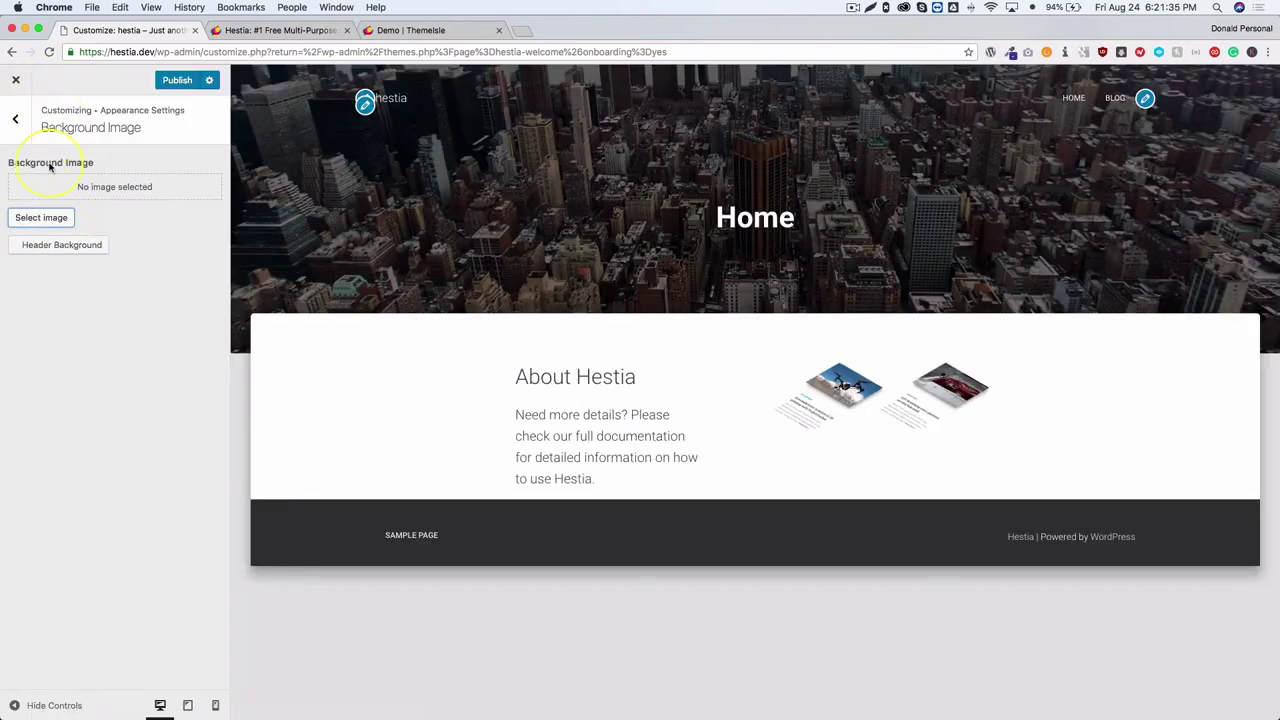
Open the header background settings, try the second and third header layouts, and restore the first layout
{"action": "left_click", "coordinate": [62, 246]}
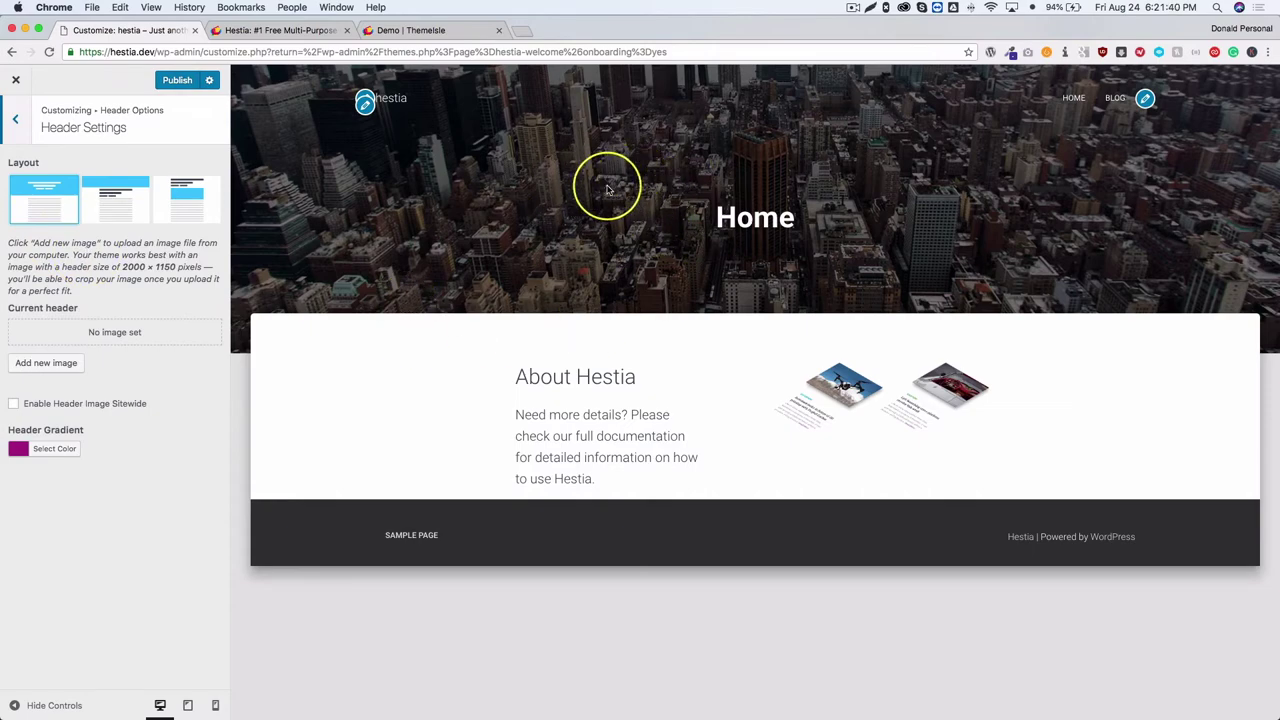
{"action": "left_click", "coordinate": [113, 204]}
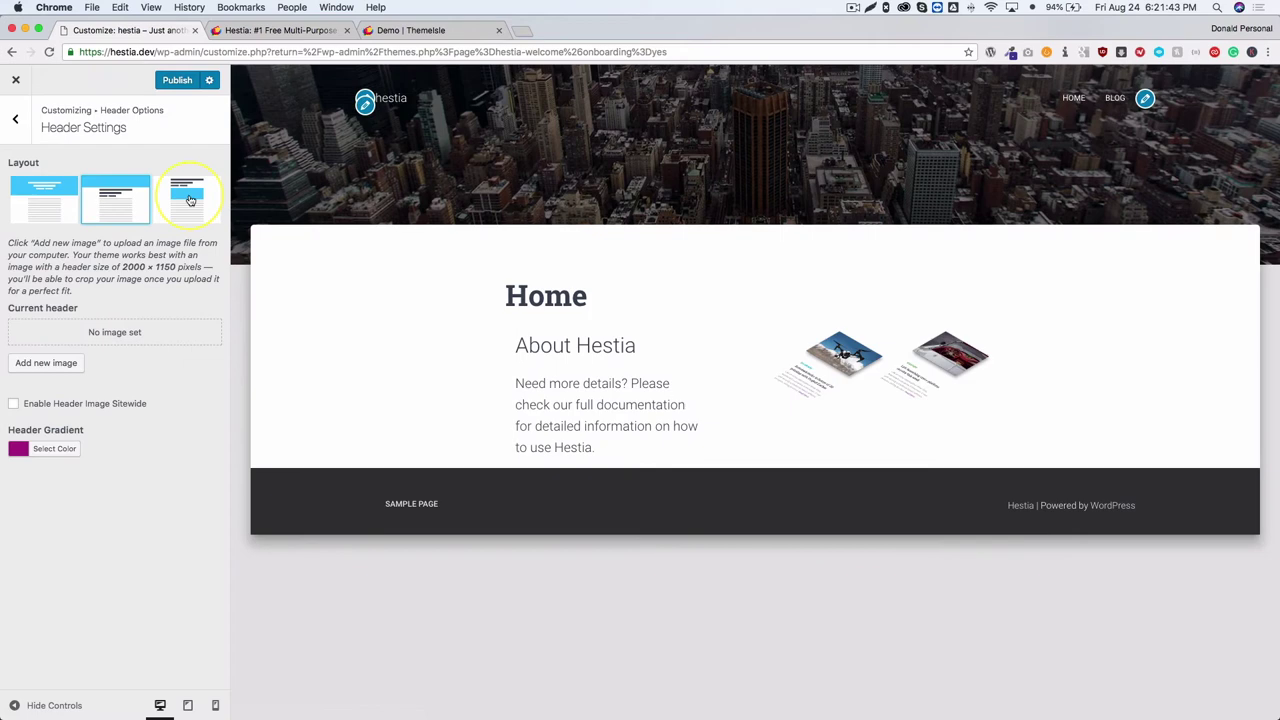
{"action": "left_click", "coordinate": [190, 200]}
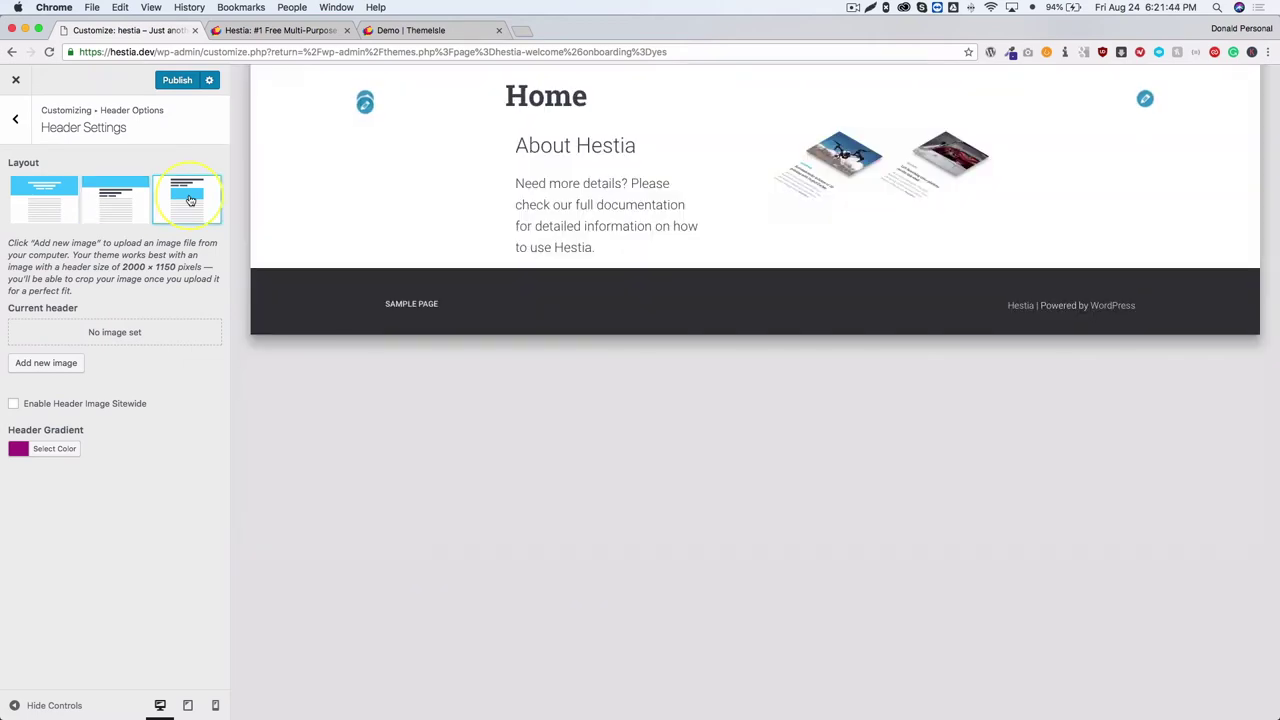
{"action": "left_click", "coordinate": [22, 206]}
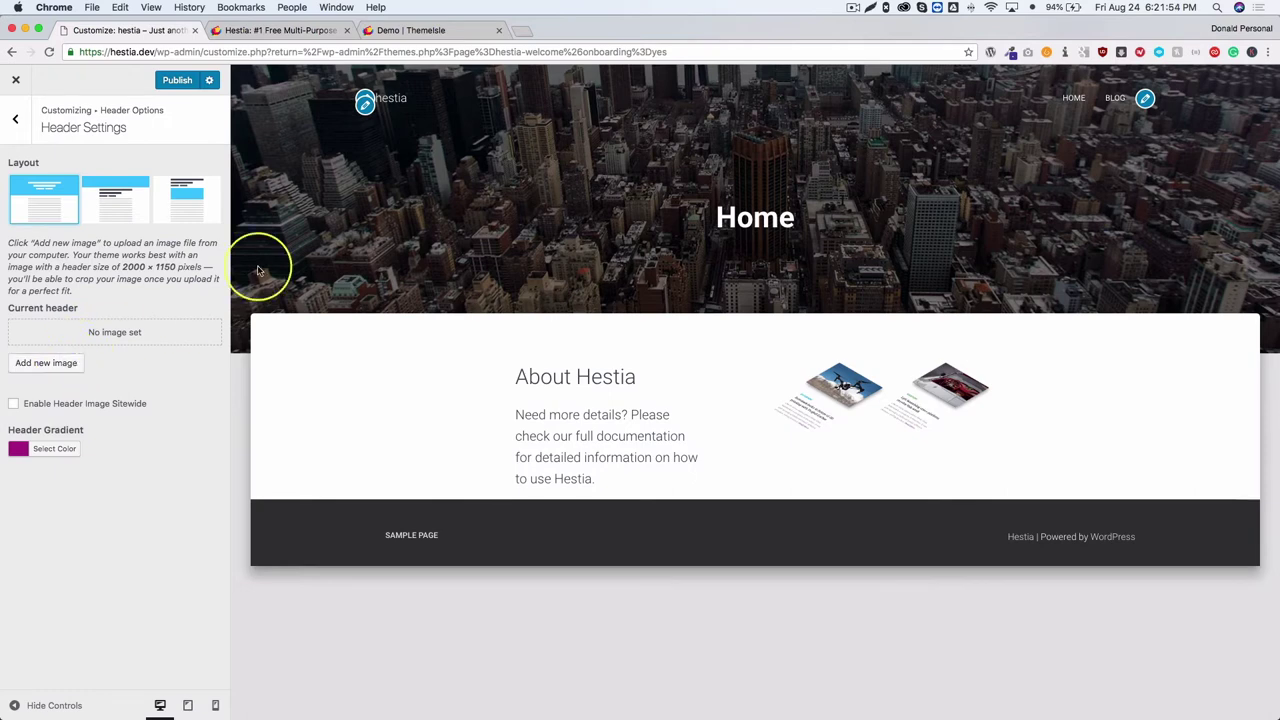
Review the button padding and border radius options in Appearance Settings and return to the main Customizer list
{"action": "left_click", "coordinate": [16, 118]}
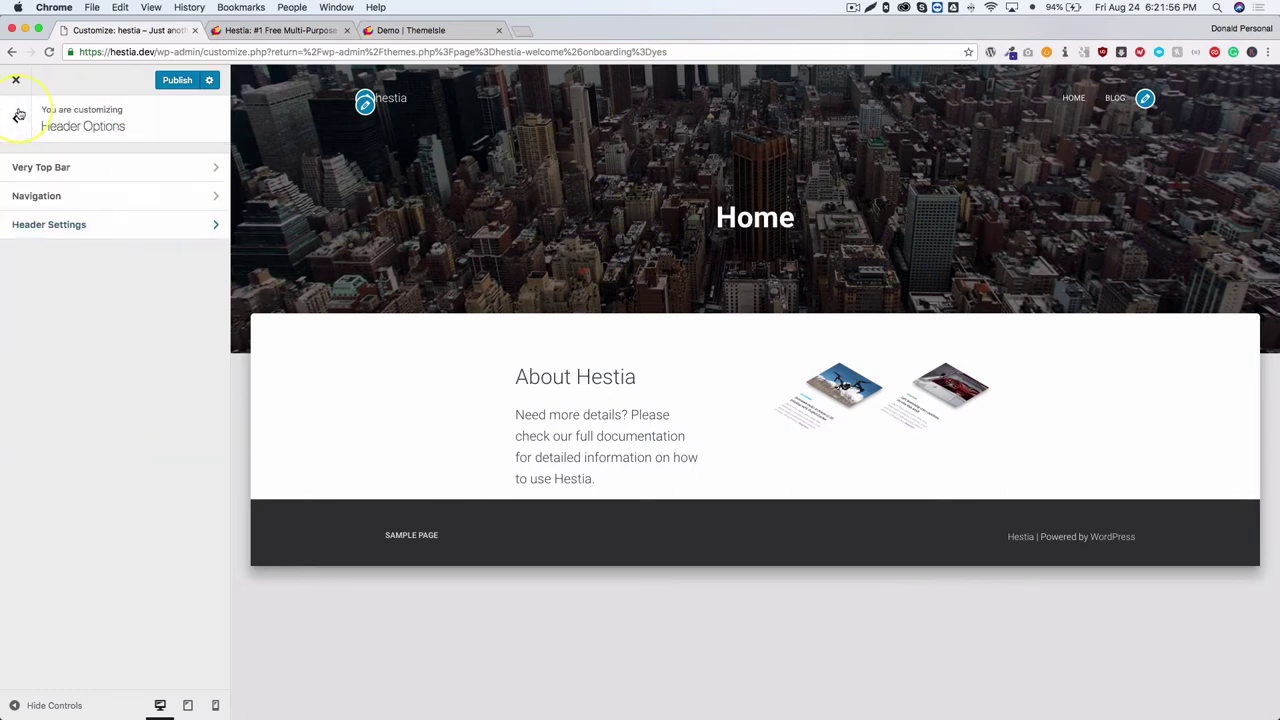
{"action": "left_click", "coordinate": [16, 118]}
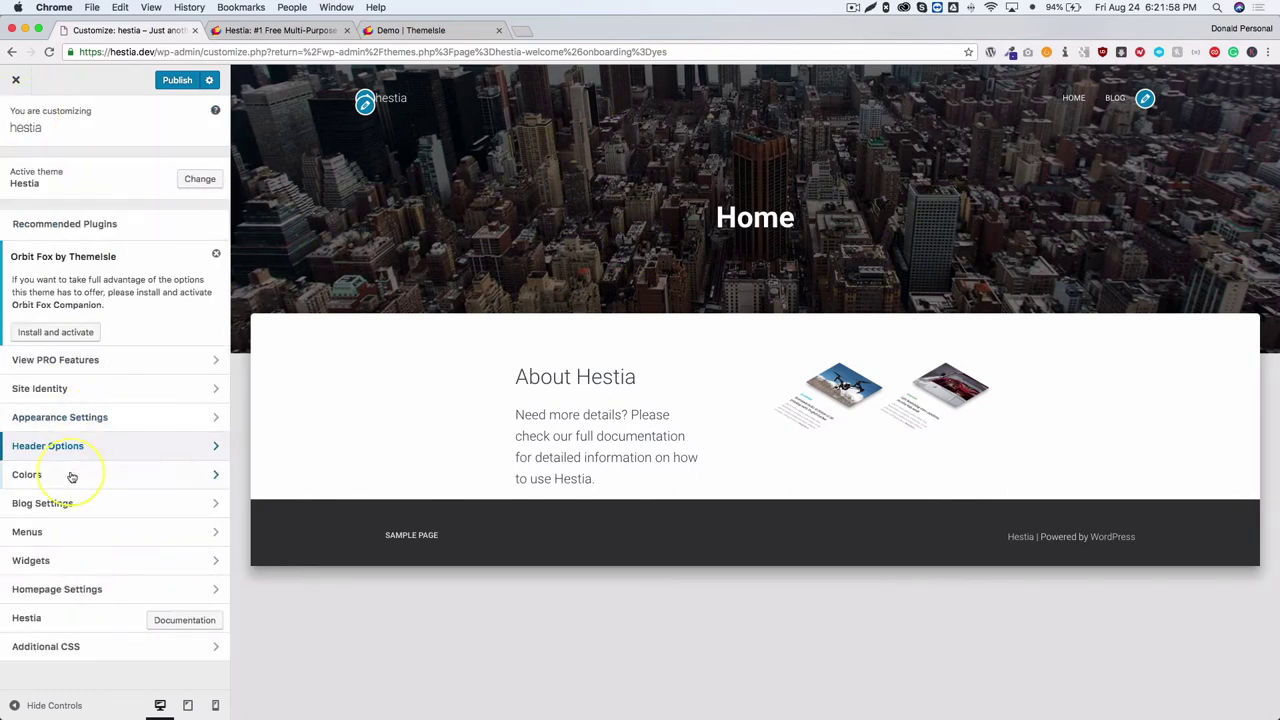
{"action": "left_click", "coordinate": [90, 418]}
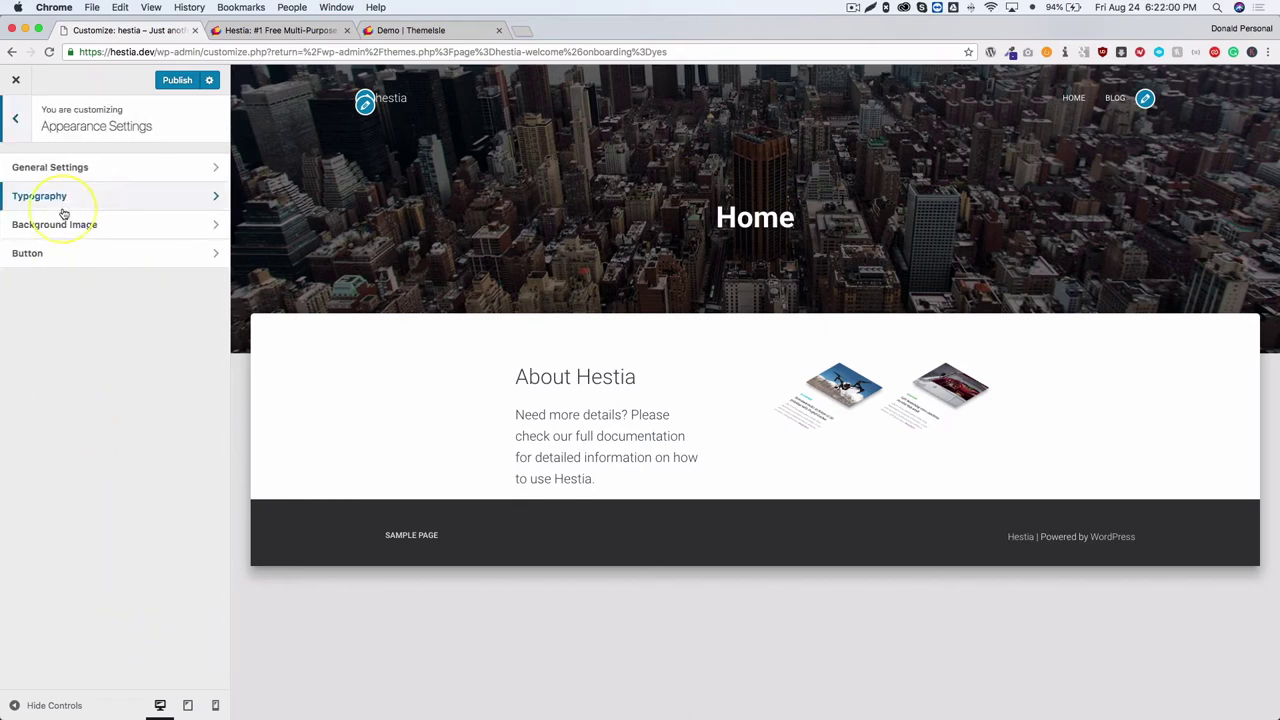
{"action": "left_click", "coordinate": [58, 254]}
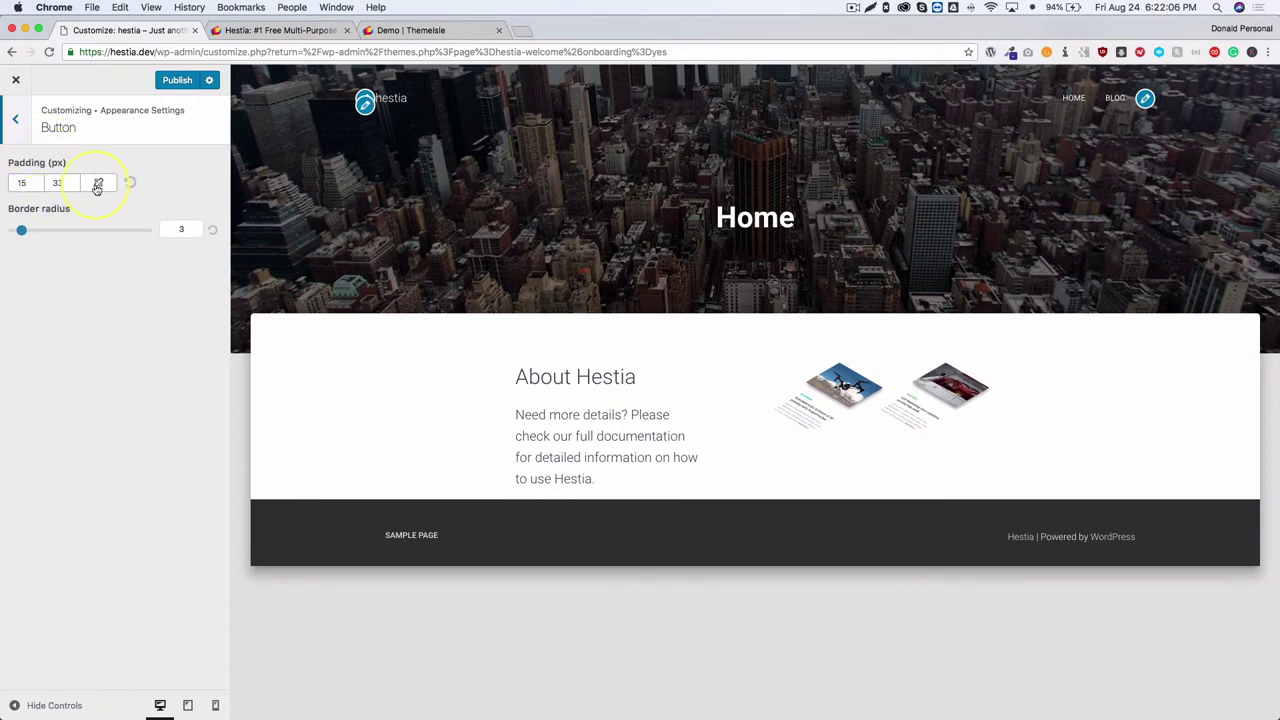
{"action": "left_click", "coordinate": [14, 119]}
{"action": "left_click", "coordinate": [20, 135]}
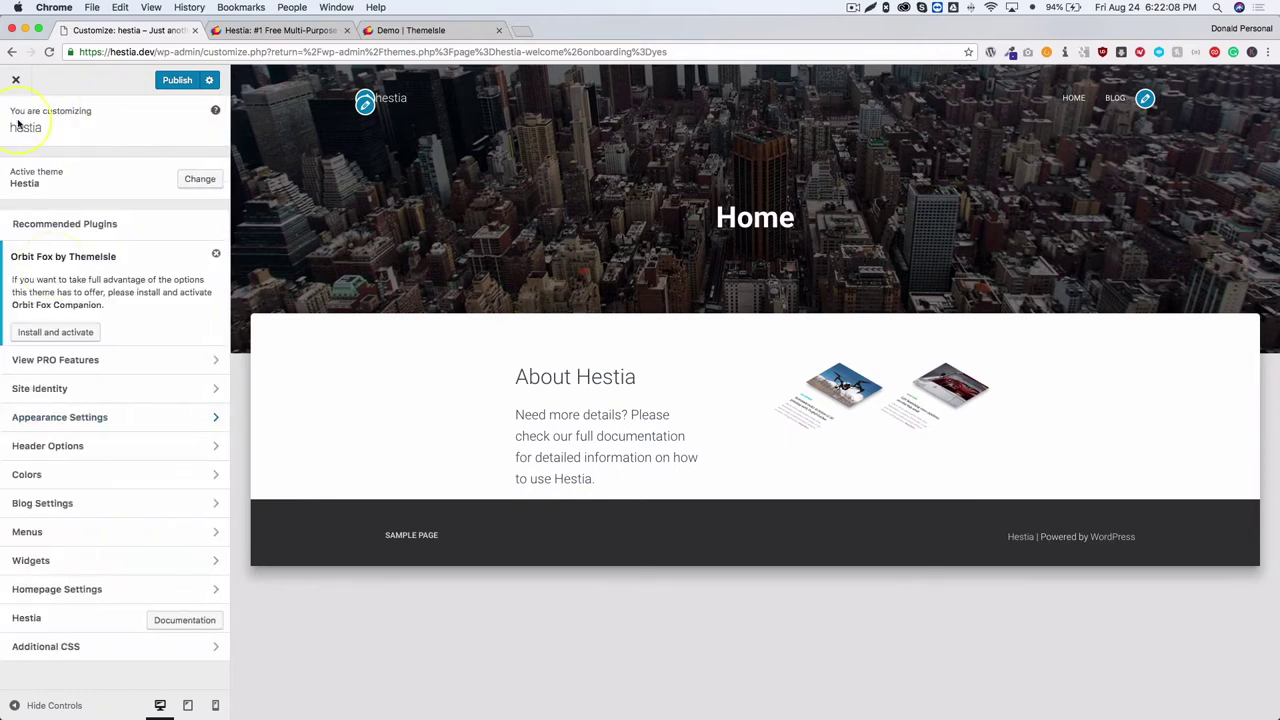
Try enabling the Very Top Bar section in Header Options, disable it again and return to the header options list
{"action": "left_click", "coordinate": [60, 445]}
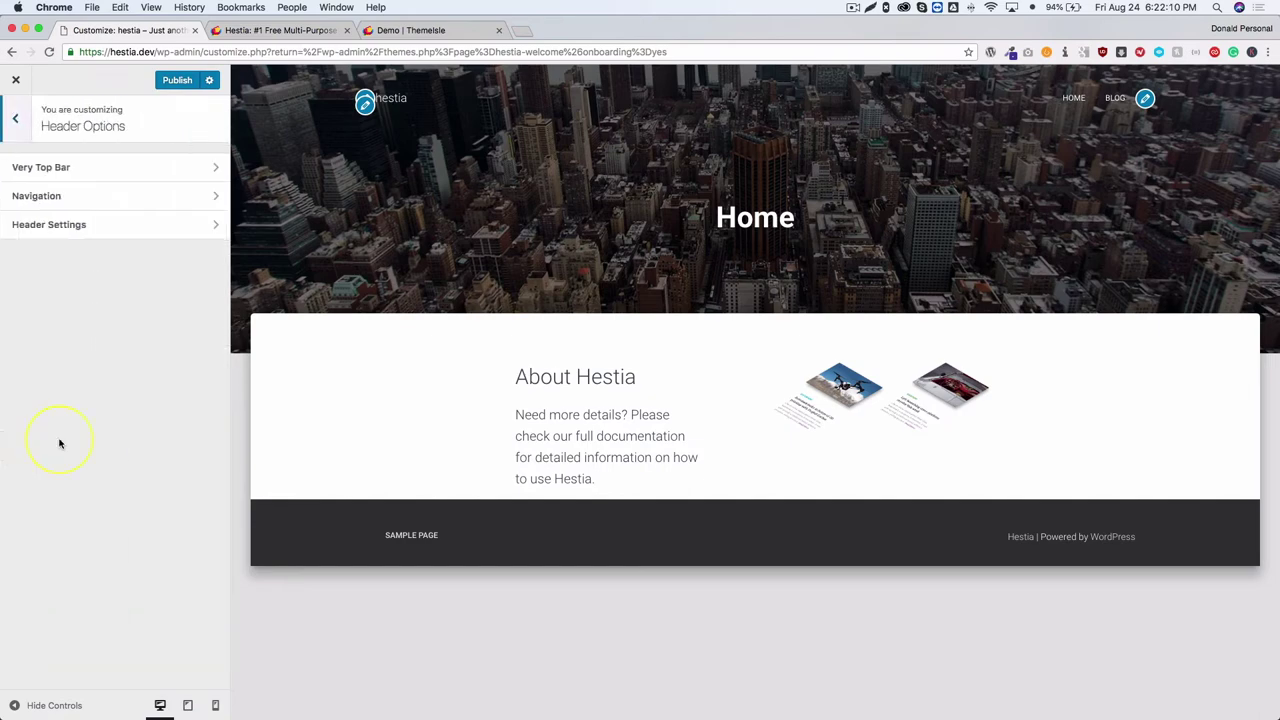
{"action": "left_click", "coordinate": [63, 172]}
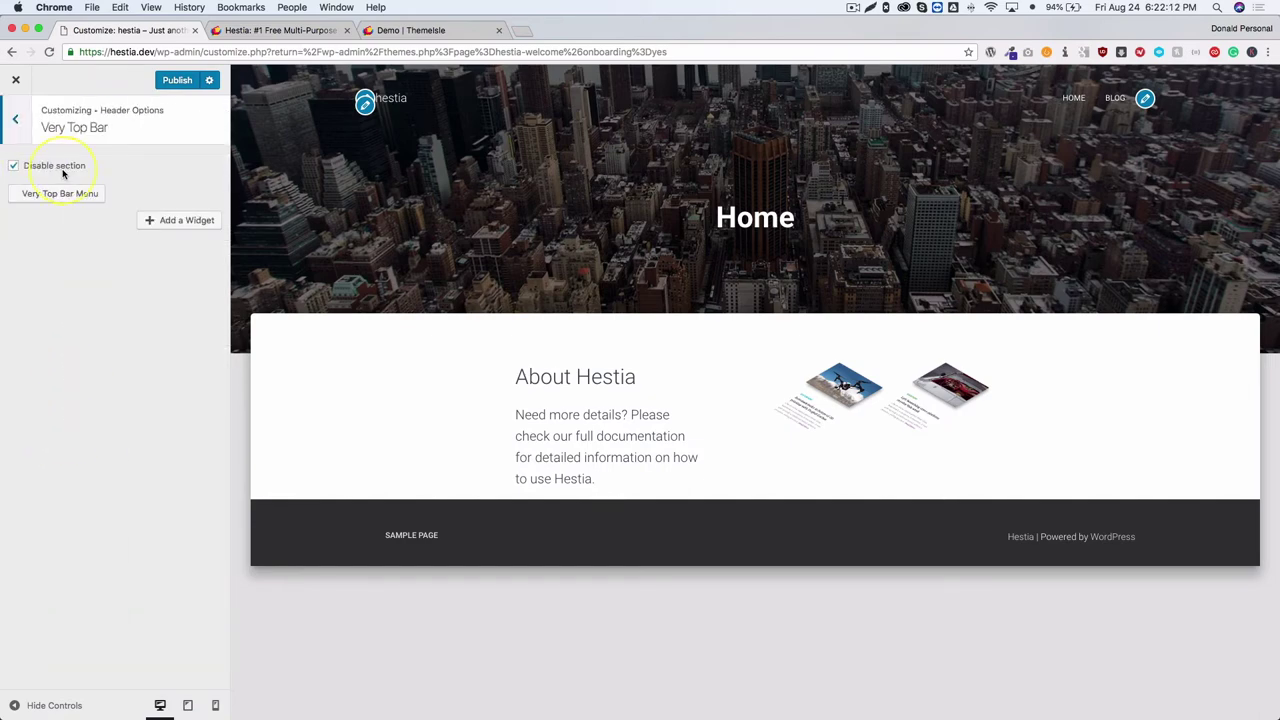
{"action": "left_click", "coordinate": [15, 167]}
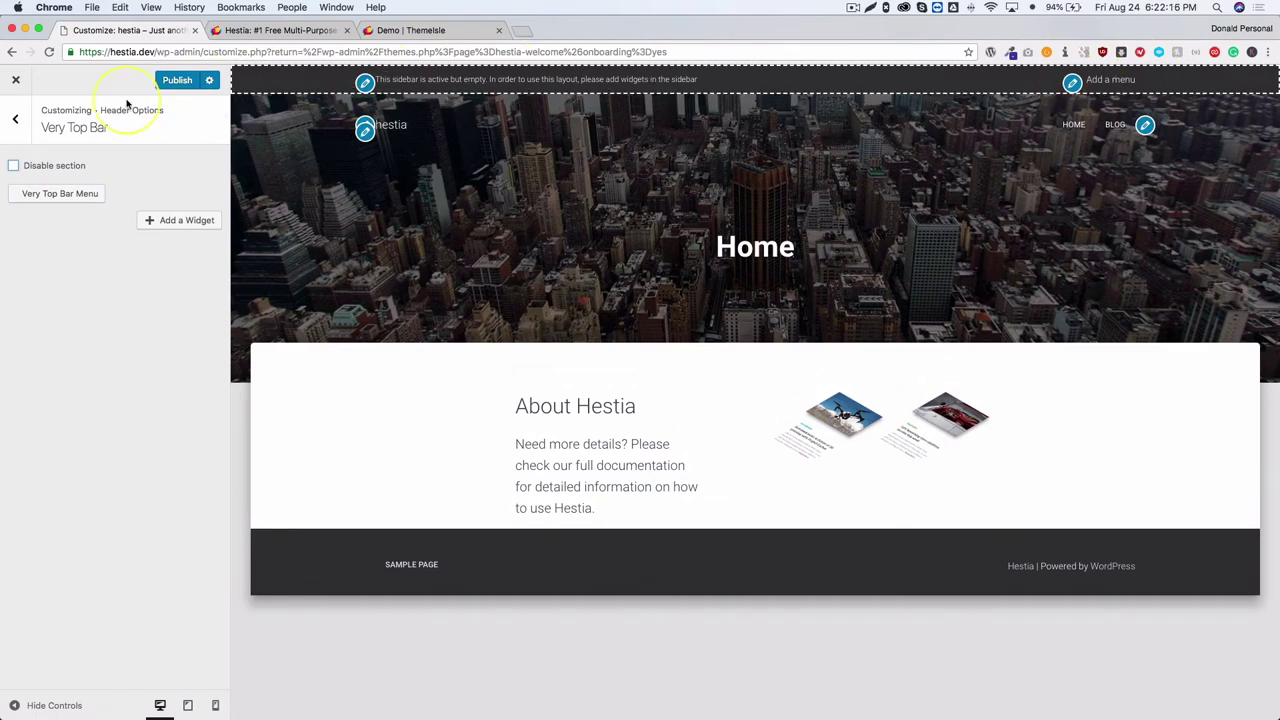
{"action": "left_click", "coordinate": [13, 168]}
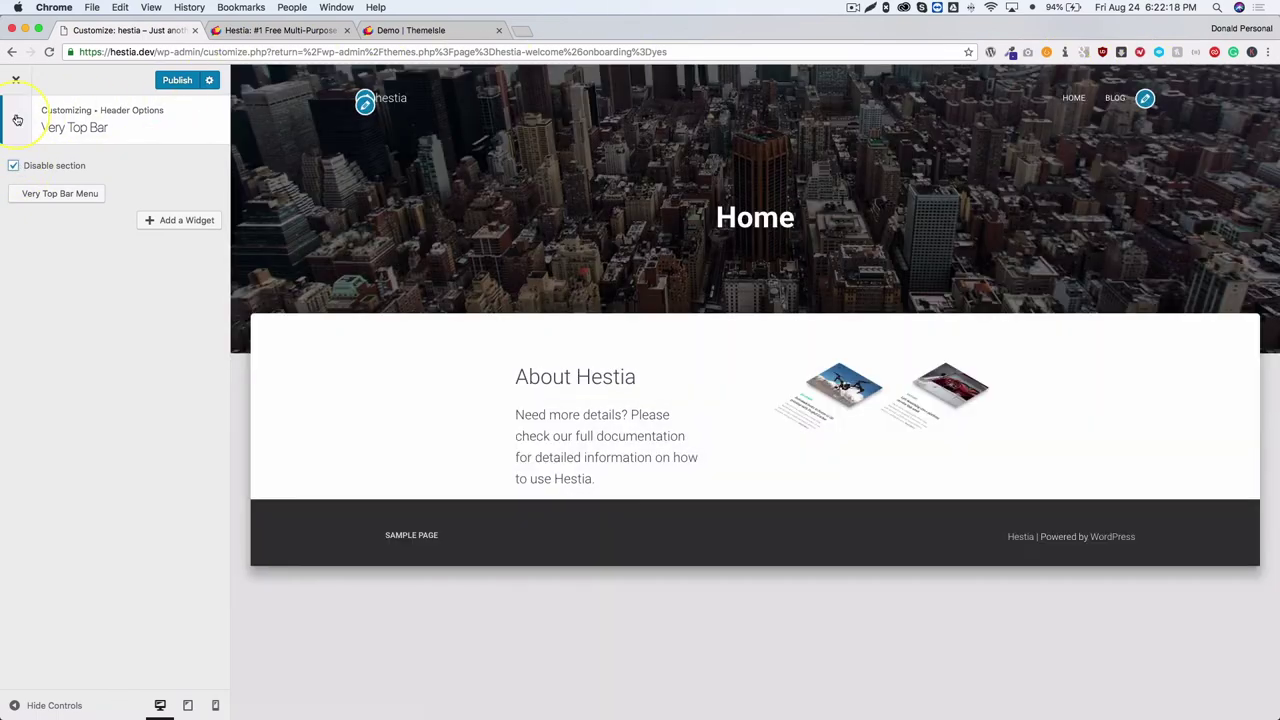
{"action": "key", "text": "Escape"}
Choose the third navigation layout with menu search left off, and return to the main Customizer list
{"action": "left_click", "coordinate": [44, 199]}
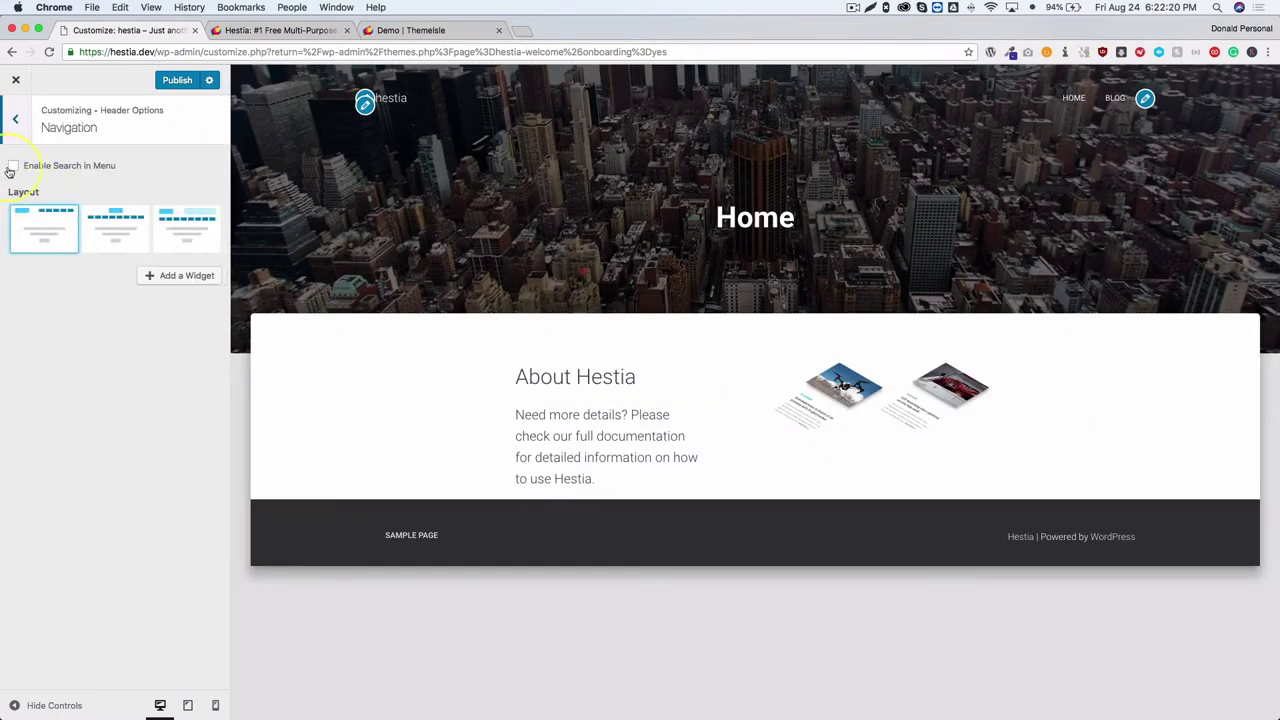
{"action": "left_click", "coordinate": [13, 167]}
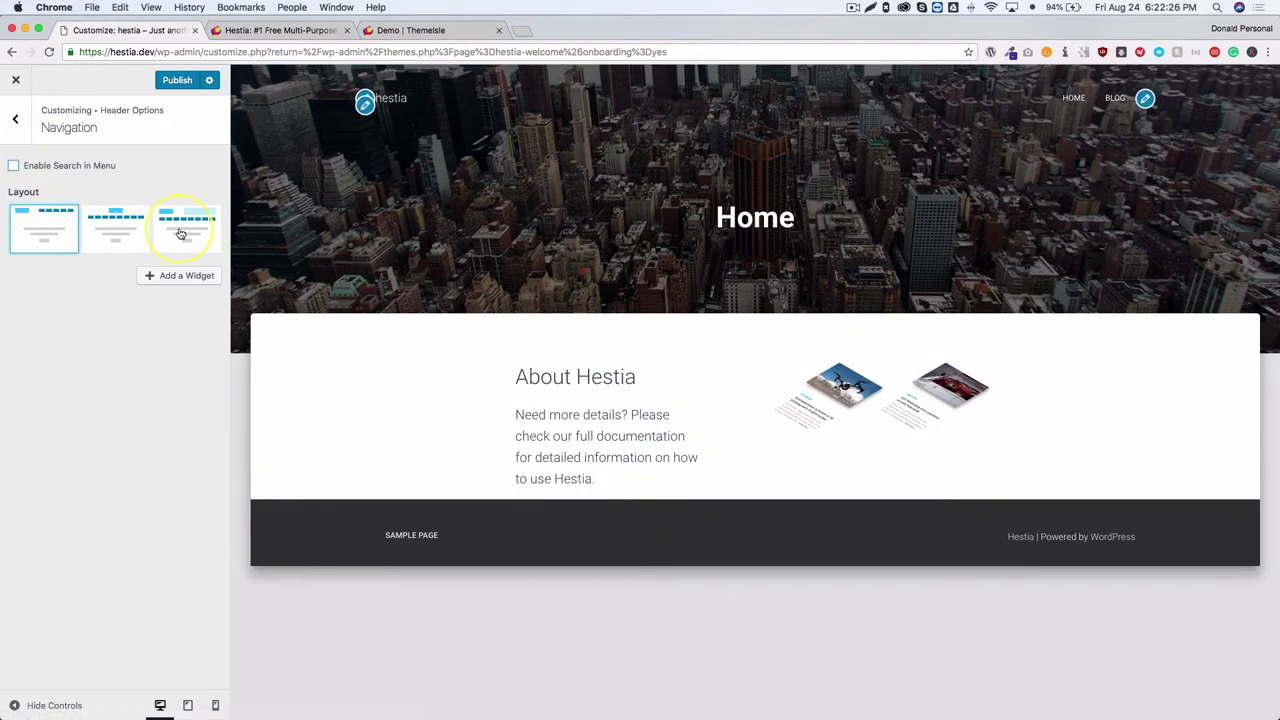
{"action": "left_click", "coordinate": [180, 230]}
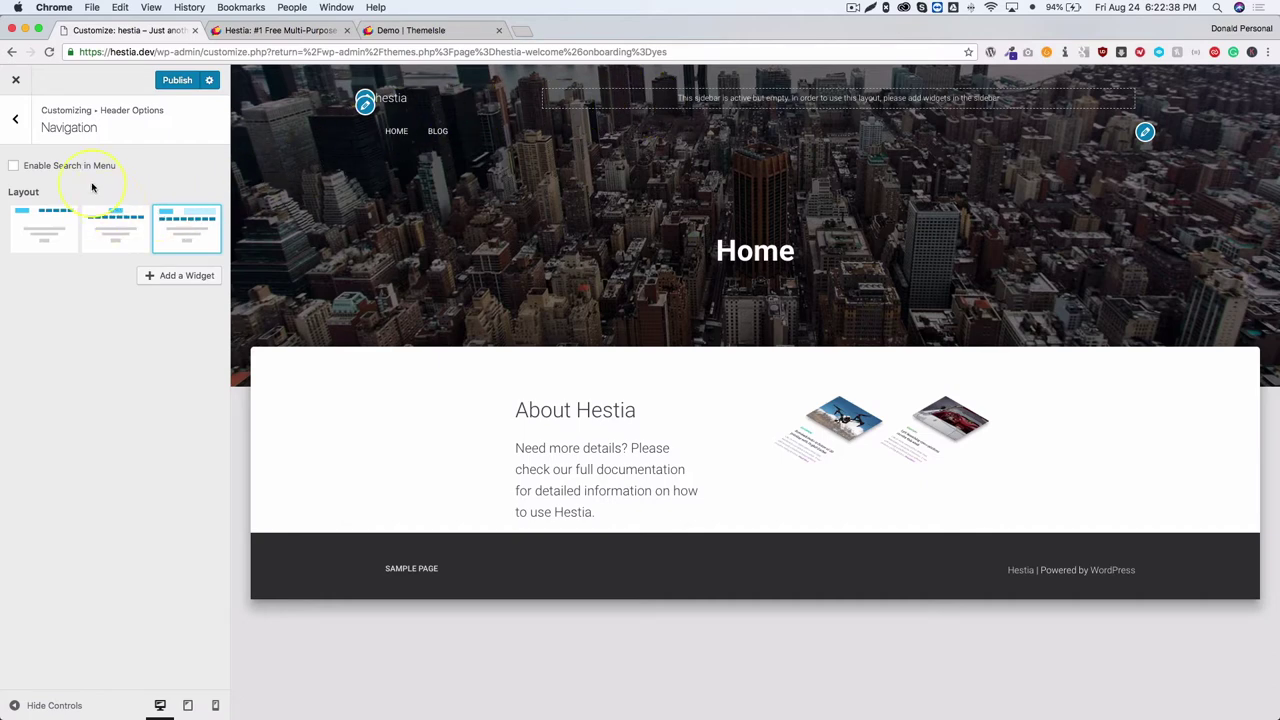
{"action": "left_click", "coordinate": [15, 119]}
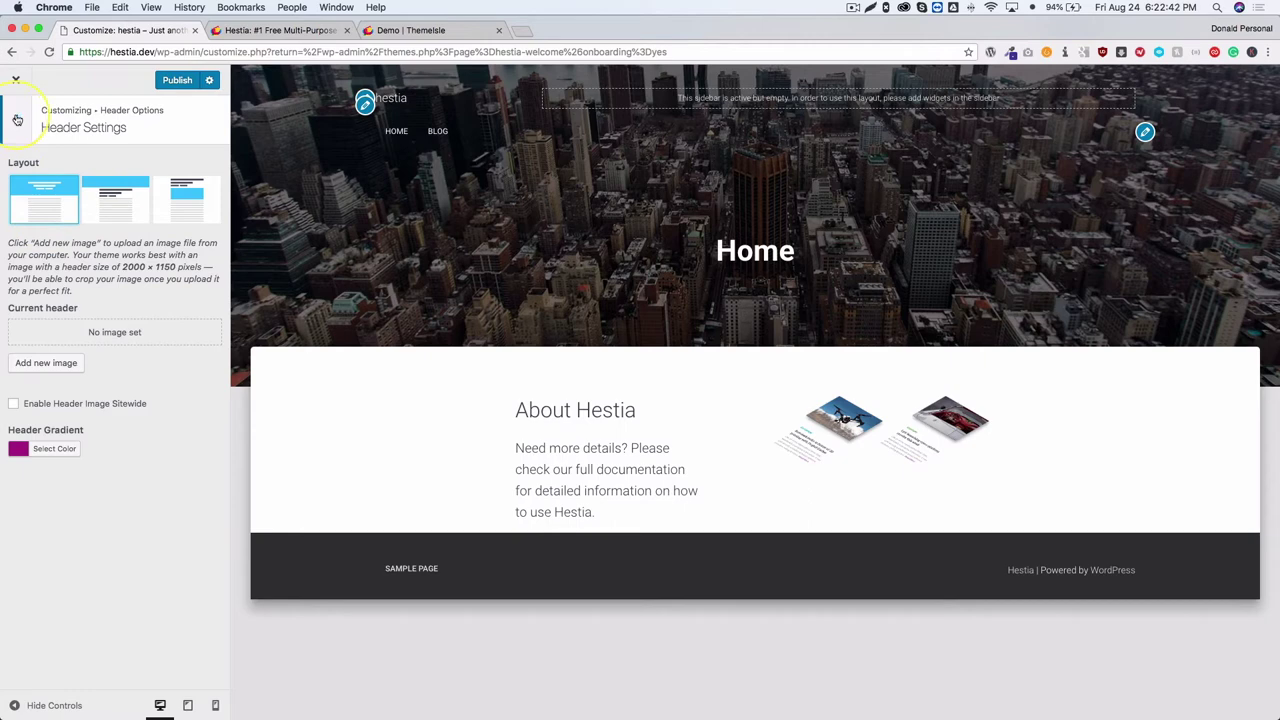
{"action": "left_click", "coordinate": [17, 119]}
{"action": "left_click", "coordinate": [17, 119]}
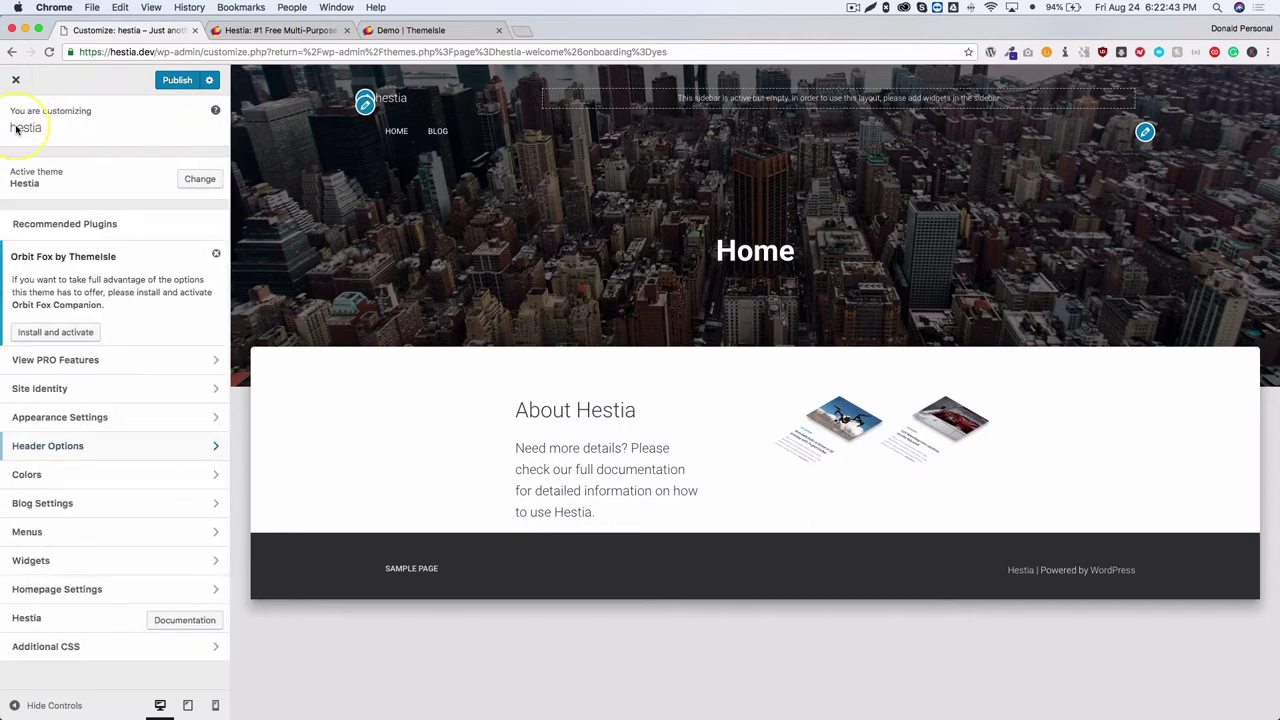
Try a green background color, restore the default color and return to the main Customizer list
{"action": "left_click", "coordinate": [56, 477]}
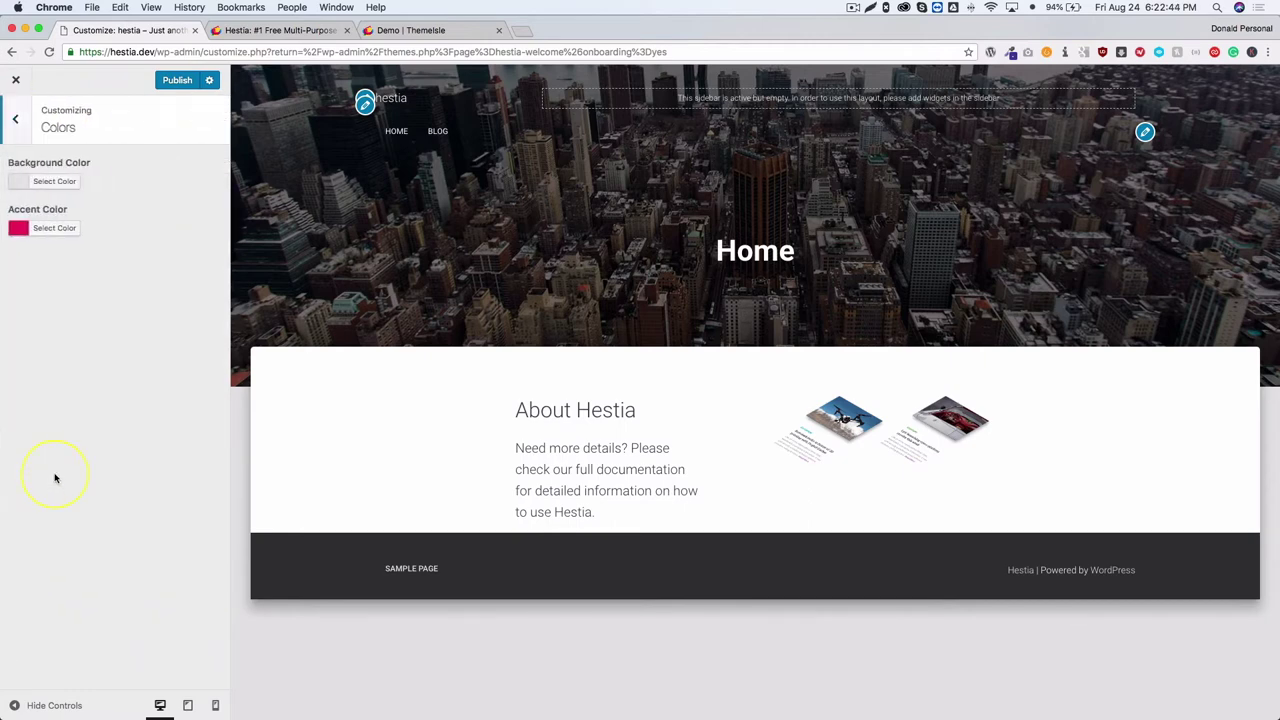
{"action": "left_click", "coordinate": [55, 182]}
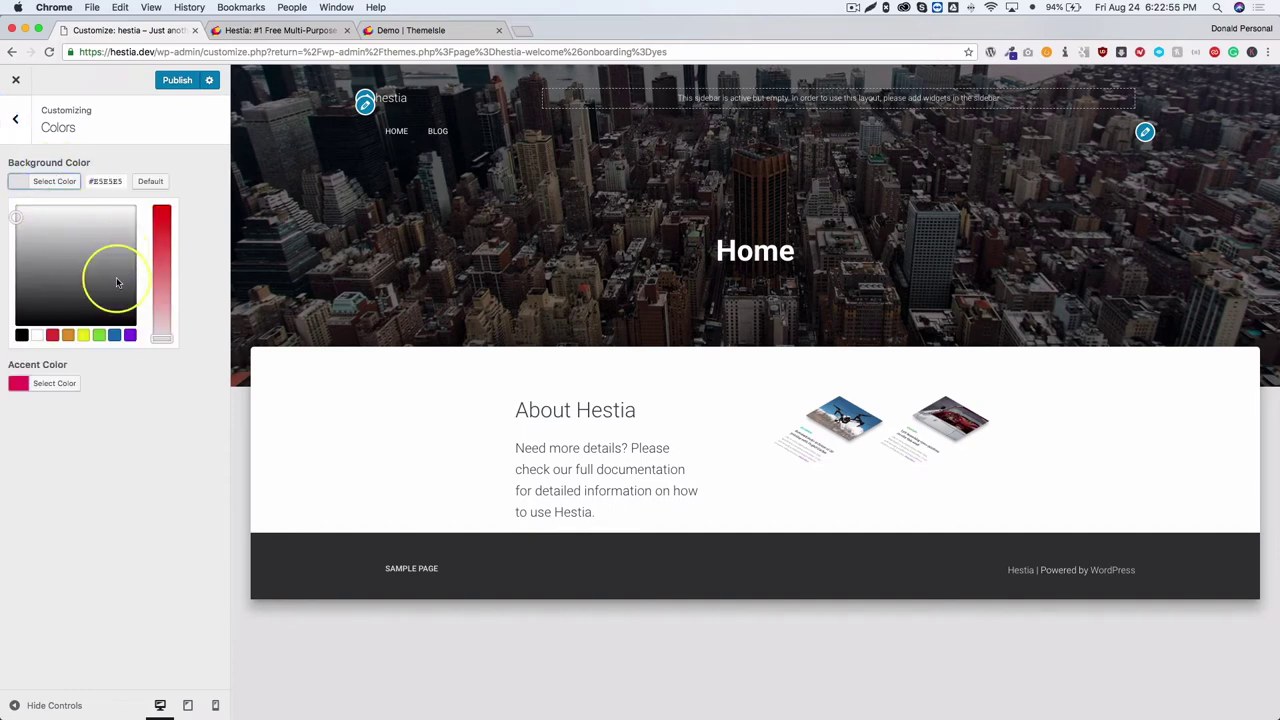
{"action": "left_click", "coordinate": [98, 335]}
{"action": "left_click", "coordinate": [150, 181]}
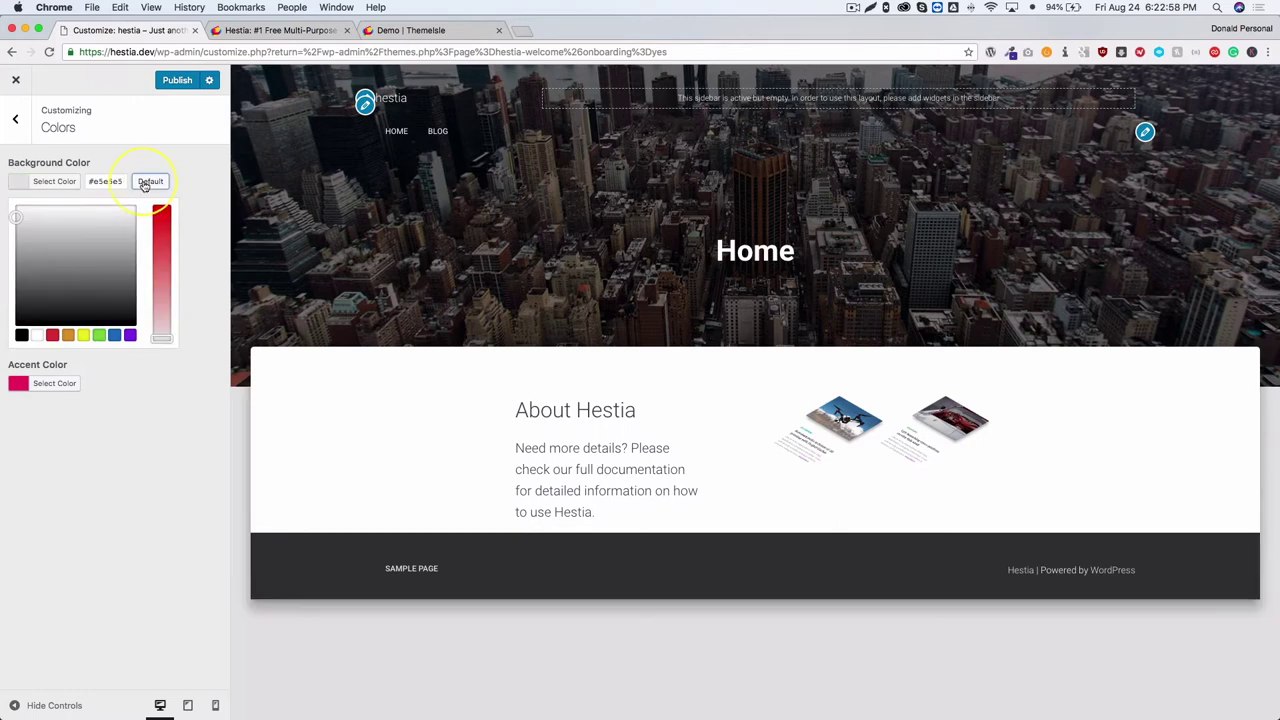
{"action": "left_click", "coordinate": [115, 132]}
{"action": "left_click", "coordinate": [18, 122]}
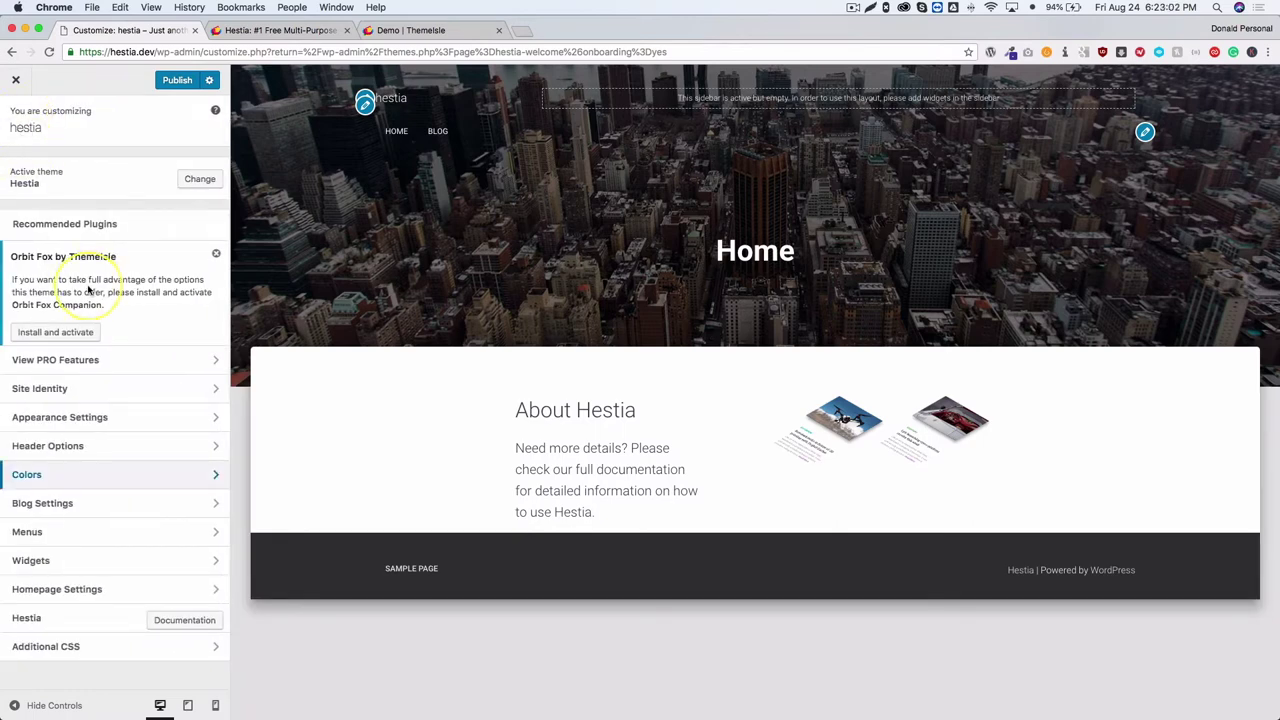
Open Blog Settings, check the featured post categories and keep the second blog layout
{"action": "left_click", "coordinate": [93, 517]}
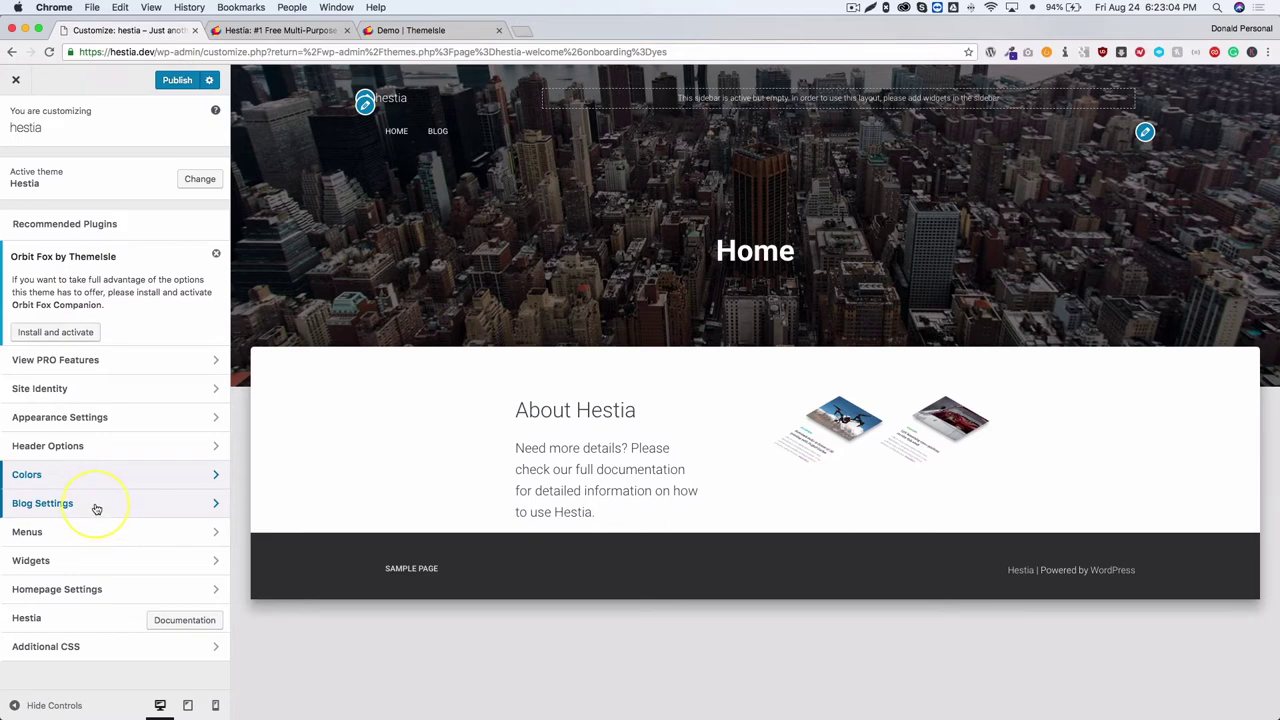
{"action": "left_click", "coordinate": [96, 509]}
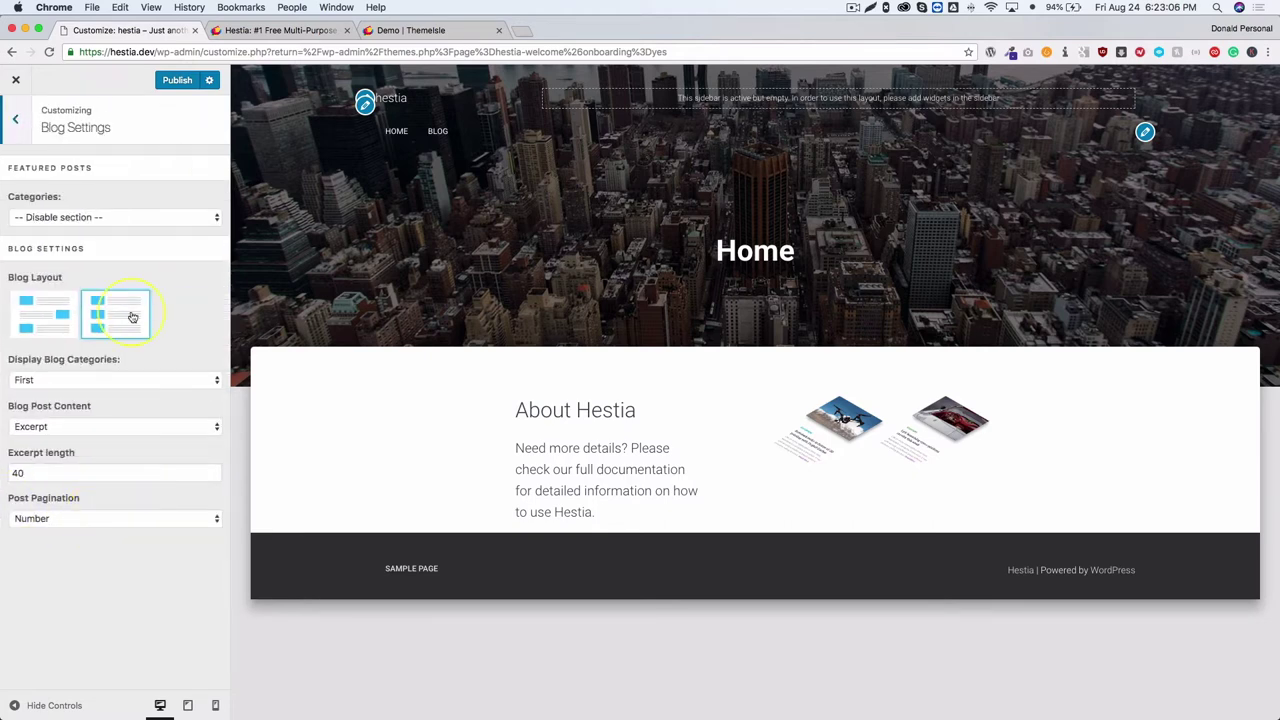
{"action": "left_click", "coordinate": [47, 221]}
{"action": "left_click", "coordinate": [80, 198]}
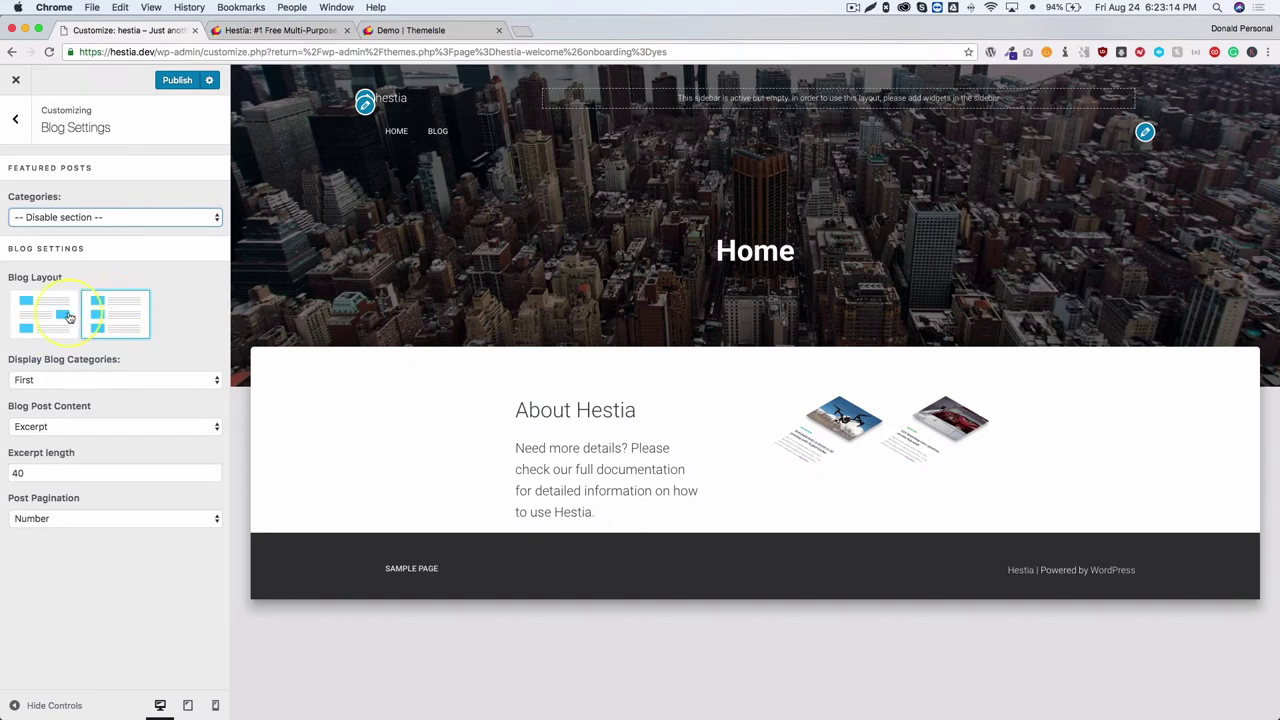
{"action": "left_click", "coordinate": [106, 328]}
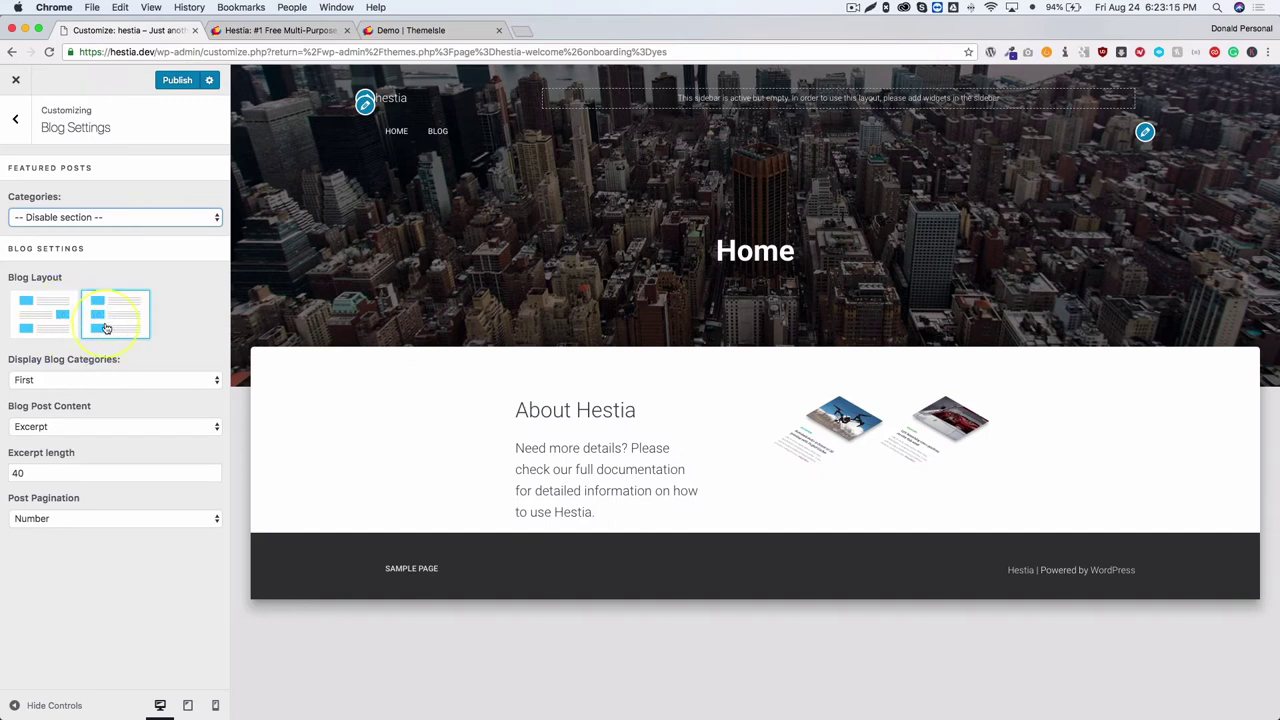
View the Display Blog Categories choices and keep First selected
{"action": "left_click", "coordinate": [87, 381]}
{"action": "left_click", "coordinate": [87, 378]}
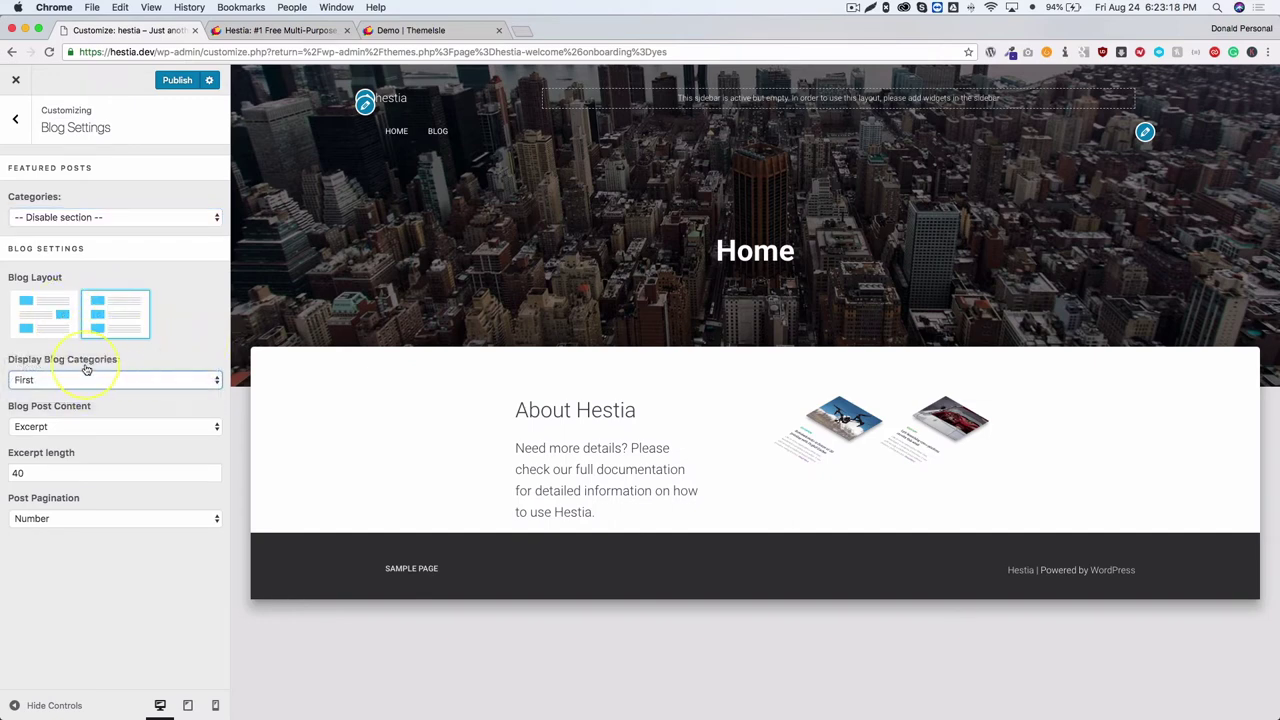
{"action": "left_click", "coordinate": [95, 381]}
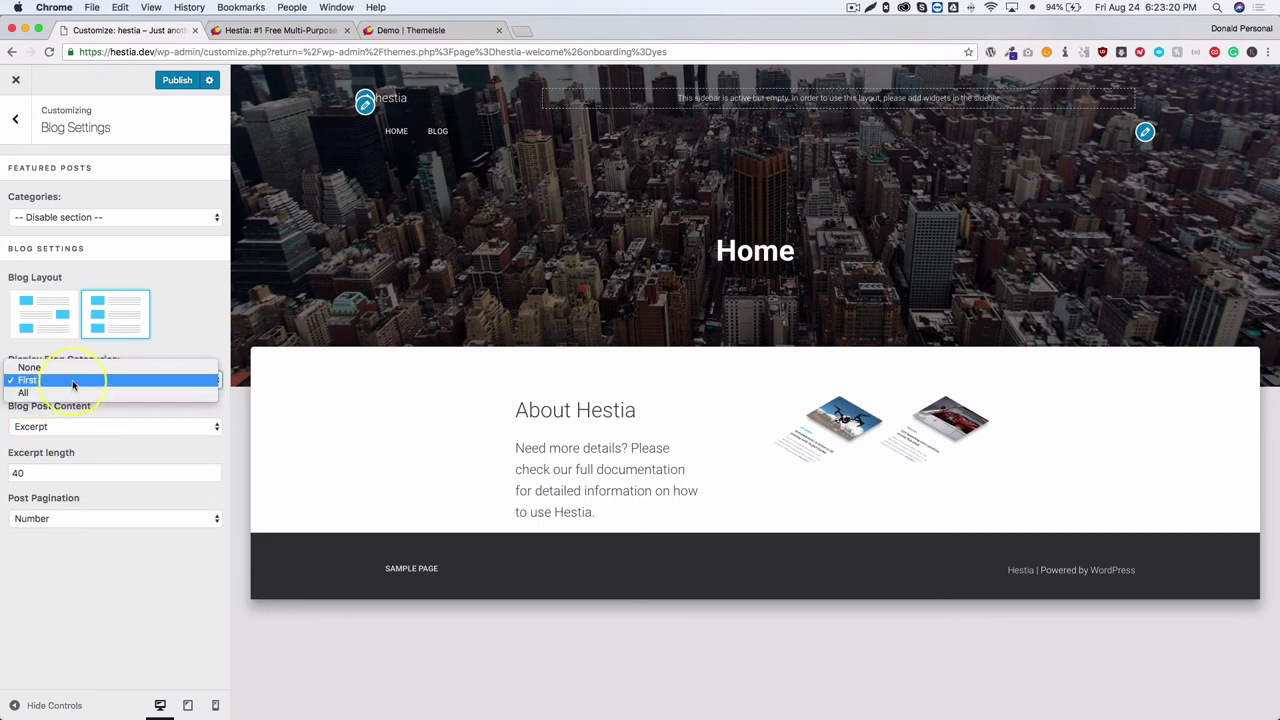
{"action": "left_click", "coordinate": [175, 345]}
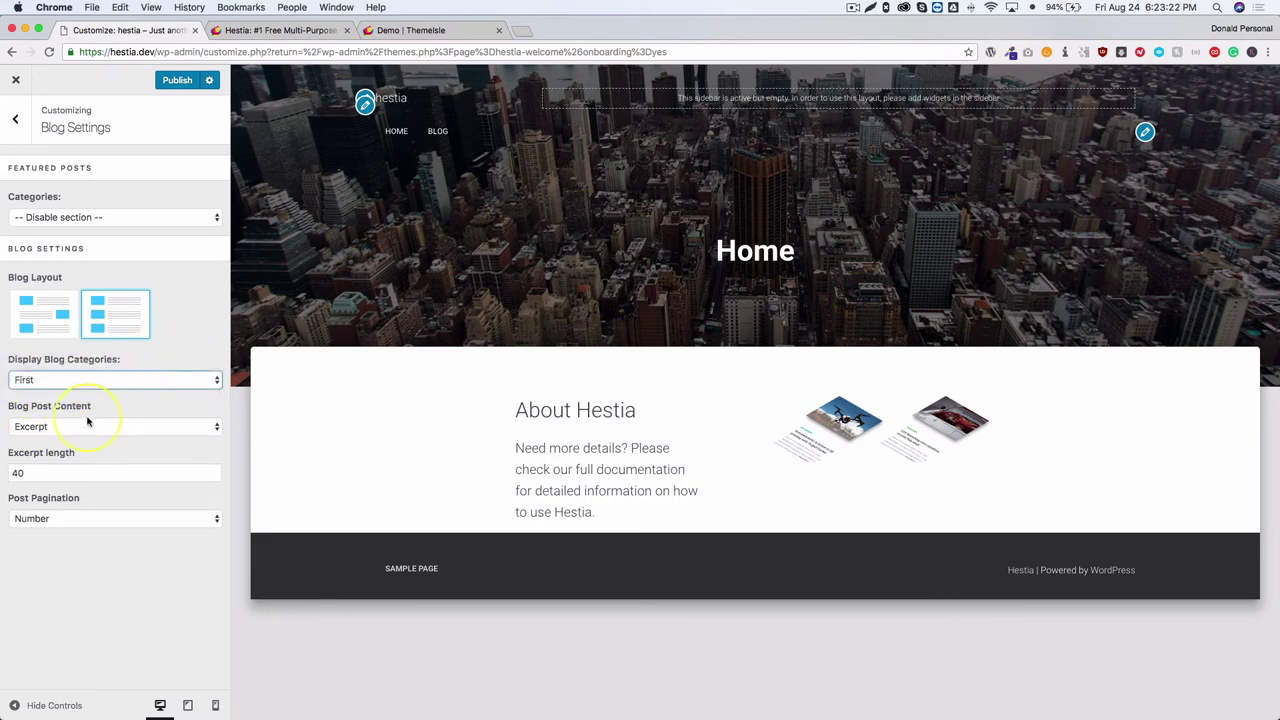
Check the Blog Post Content choices and the excerpt length field, keeping Excerpt selected
{"action": "left_click", "coordinate": [47, 428]}
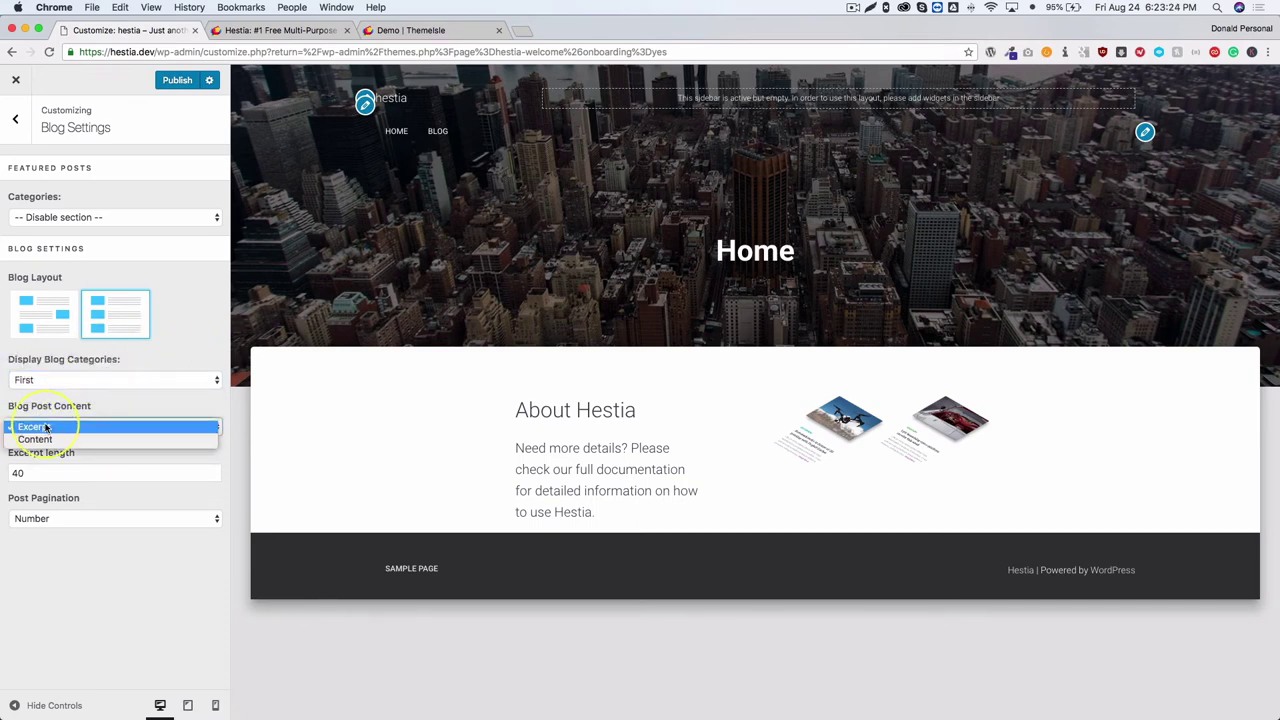
{"action": "left_click", "coordinate": [114, 418]}
{"action": "left_click", "coordinate": [27, 473]}
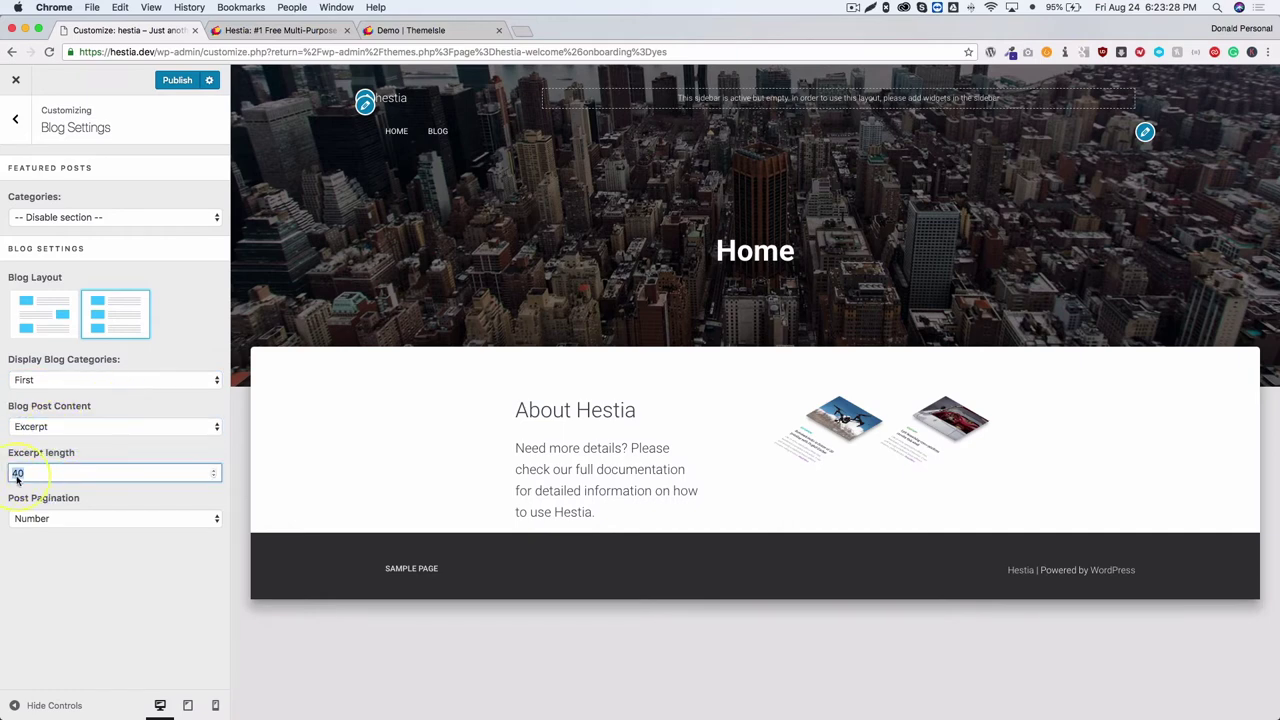
{"action": "left_click", "coordinate": [61, 575]}
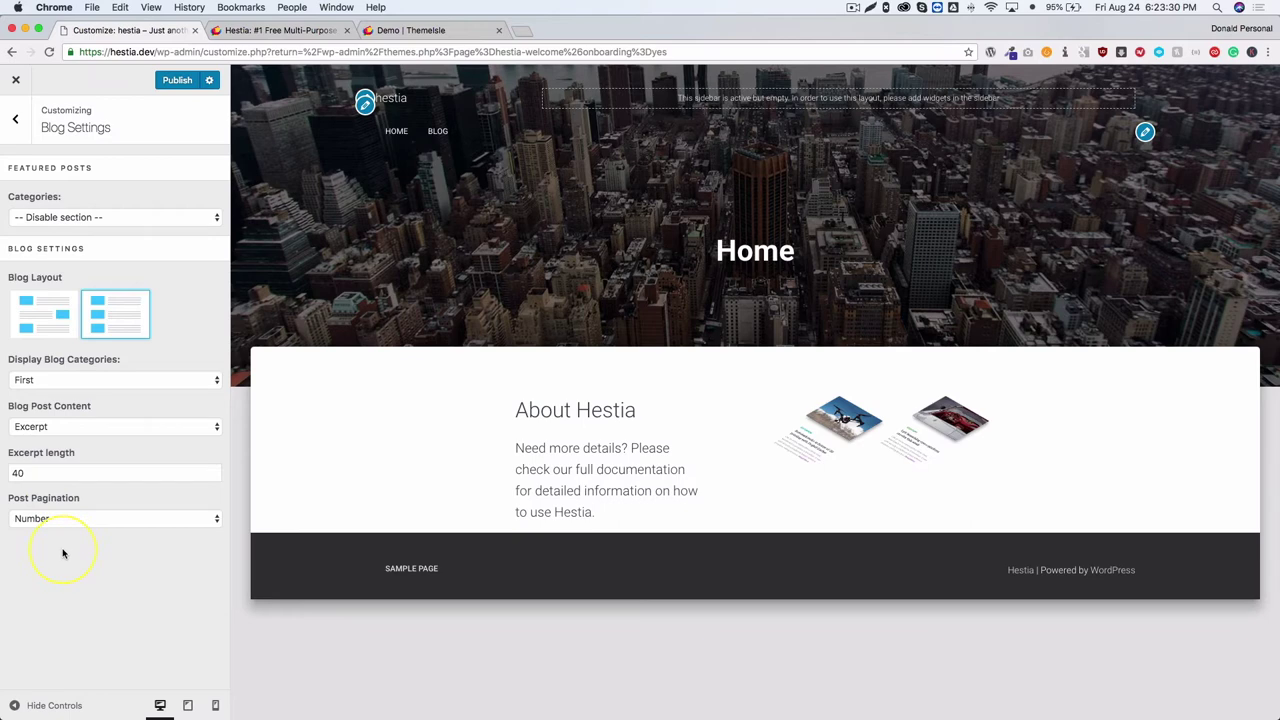
{"action": "left_click", "coordinate": [42, 425]}
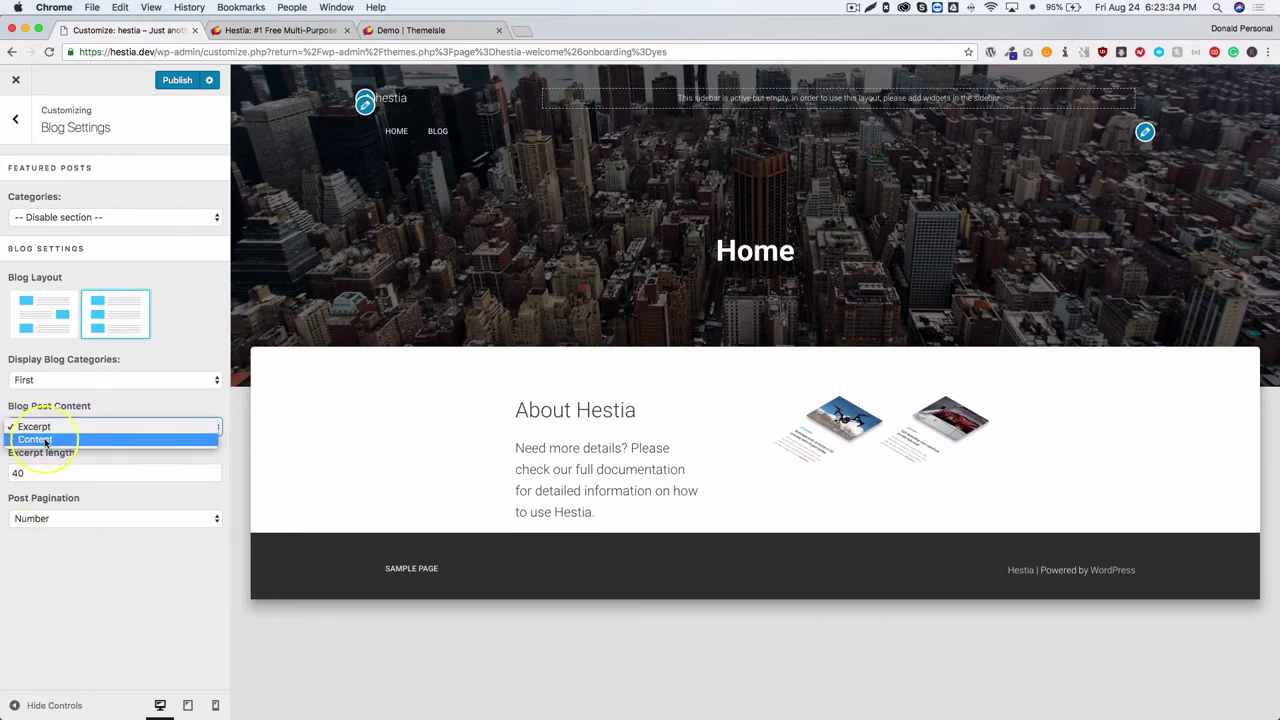
{"action": "left_click", "coordinate": [51, 490]}
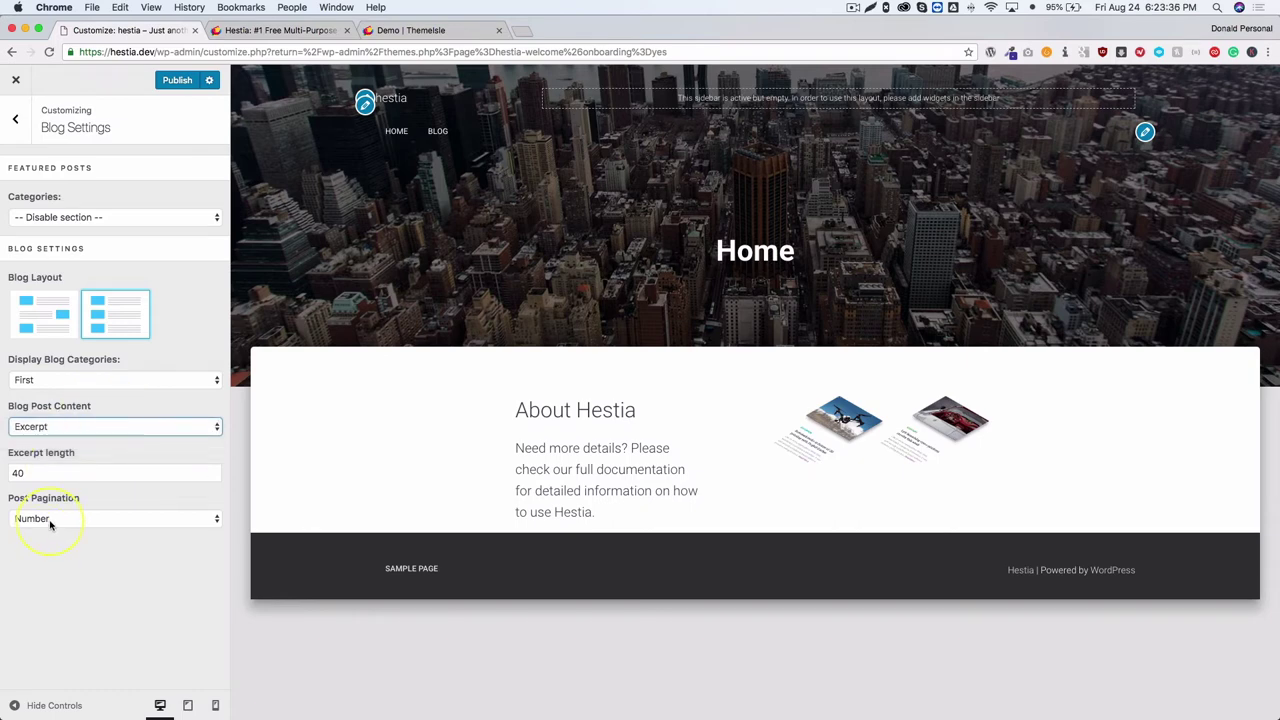
View the Post Pagination choices, keep Number selected and return to the main Customizer list
{"action": "left_click", "coordinate": [51, 521]}
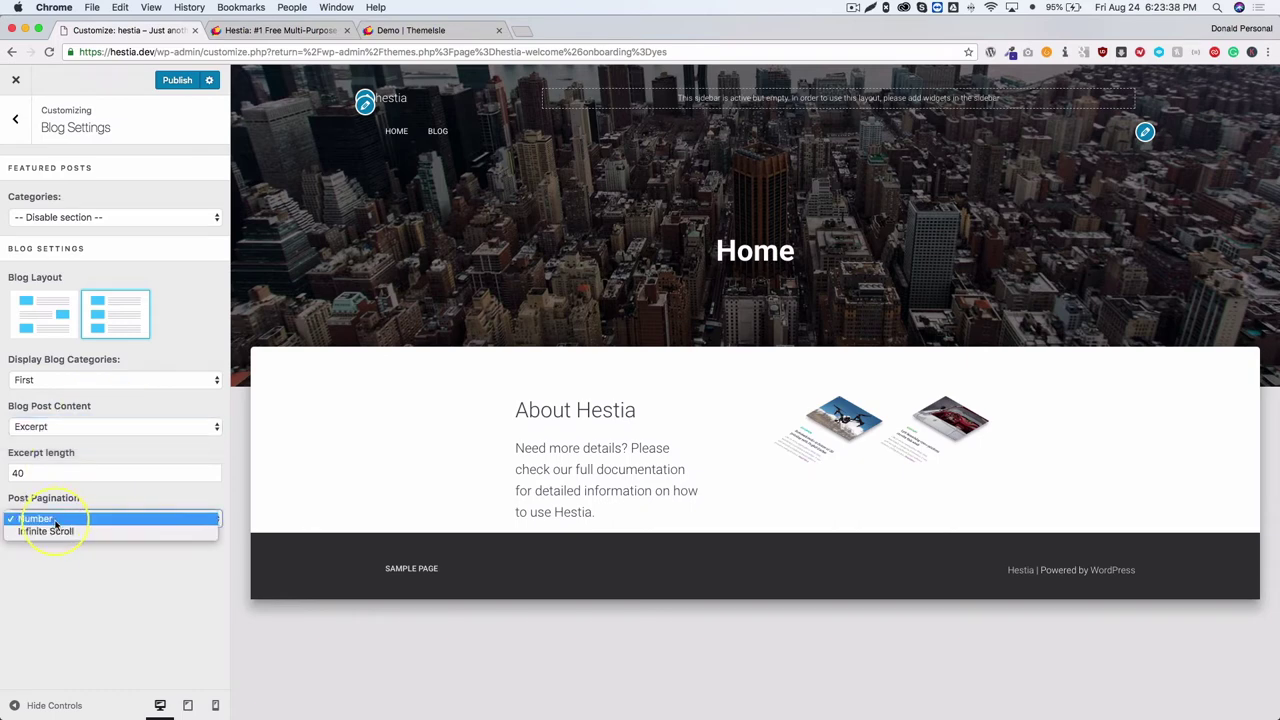
{"action": "left_click", "coordinate": [74, 576]}
{"action": "left_click", "coordinate": [59, 522]}
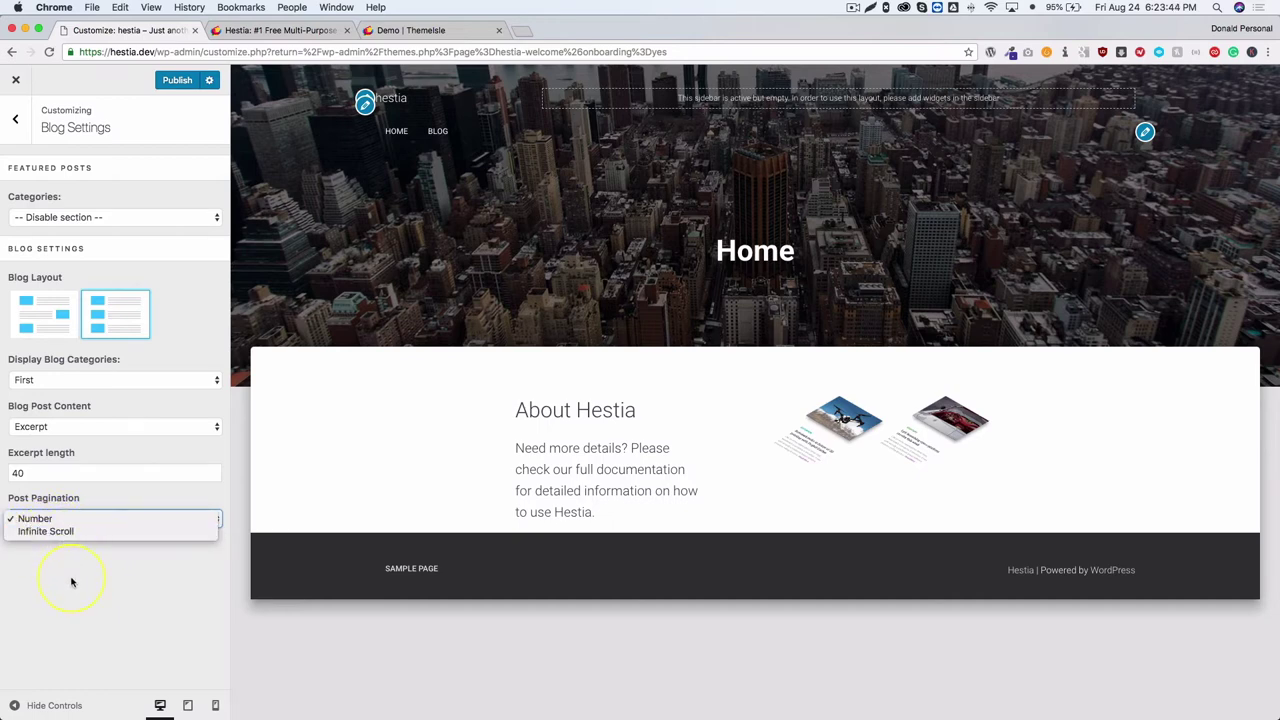
{"action": "left_click", "coordinate": [74, 582]}
{"action": "left_click", "coordinate": [15, 118]}
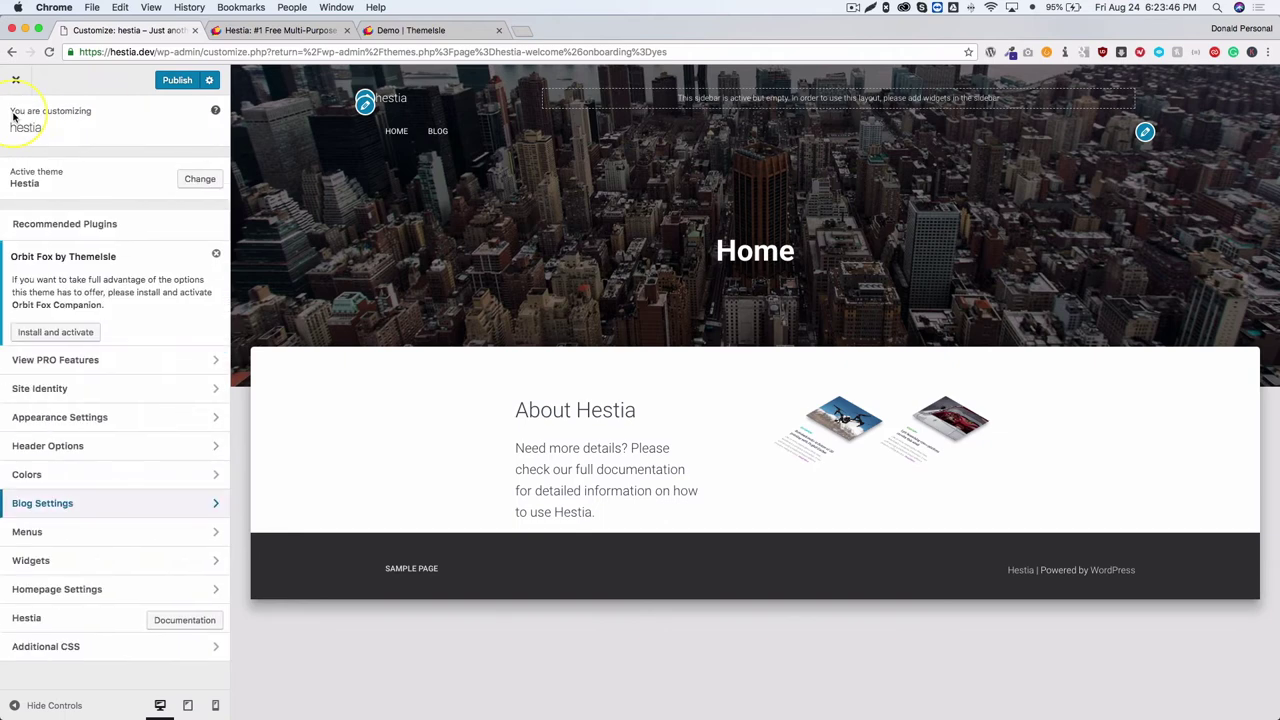
Revisit Blog Settings briefly, look into the Primary Menu under Menus and return to the main Customizer list
{"action": "left_click", "coordinate": [60, 503]}
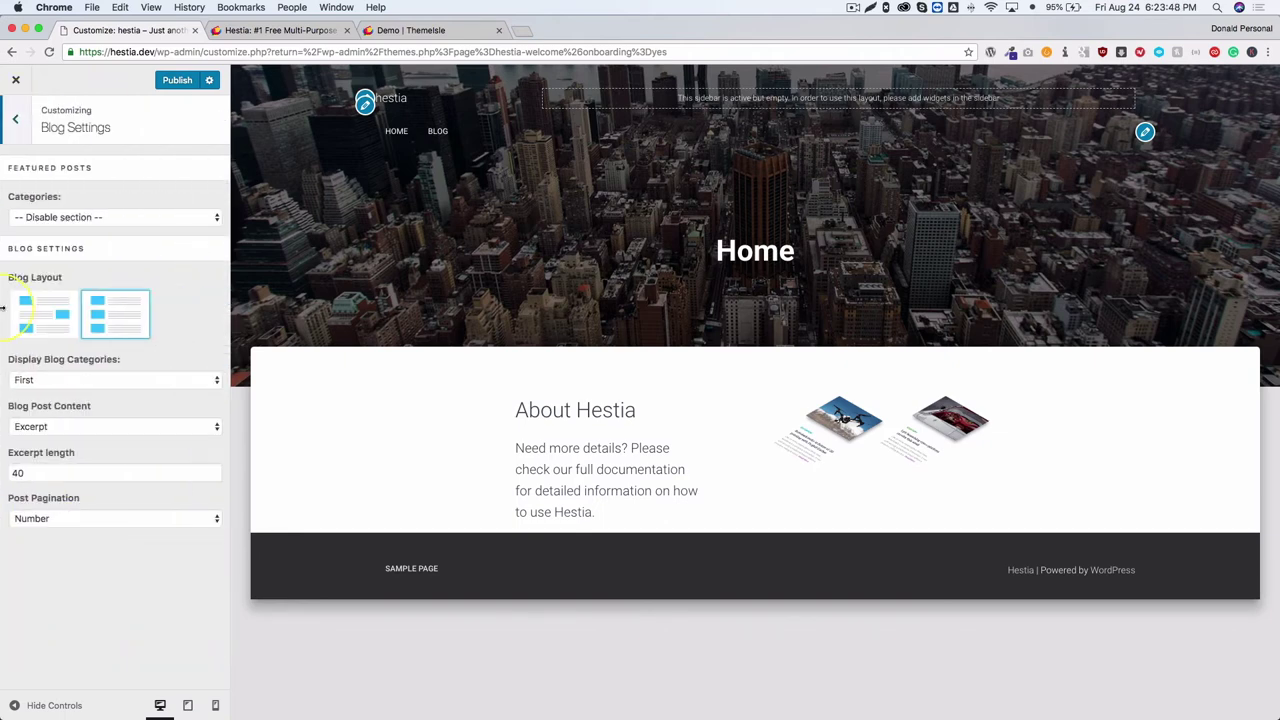
{"action": "left_click", "coordinate": [19, 143]}
{"action": "left_click", "coordinate": [57, 529]}
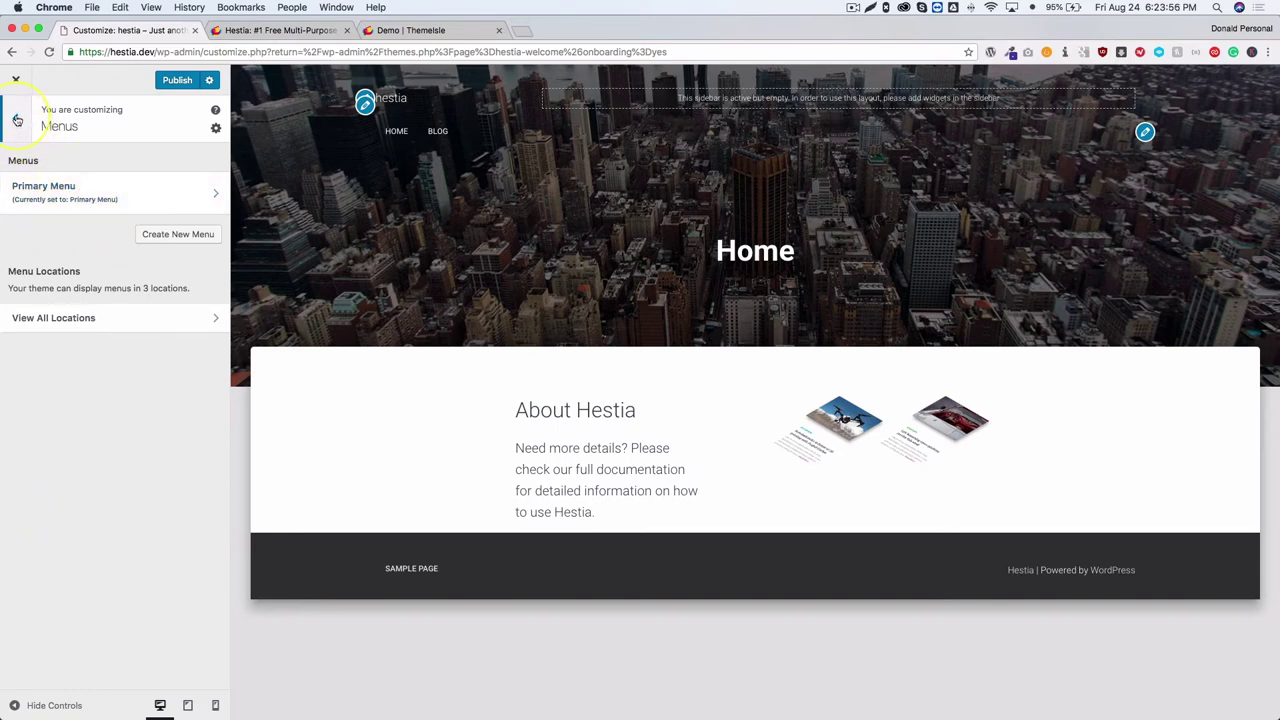
{"action": "left_click", "coordinate": [57, 205]}
{"action": "left_click", "coordinate": [21, 120]}
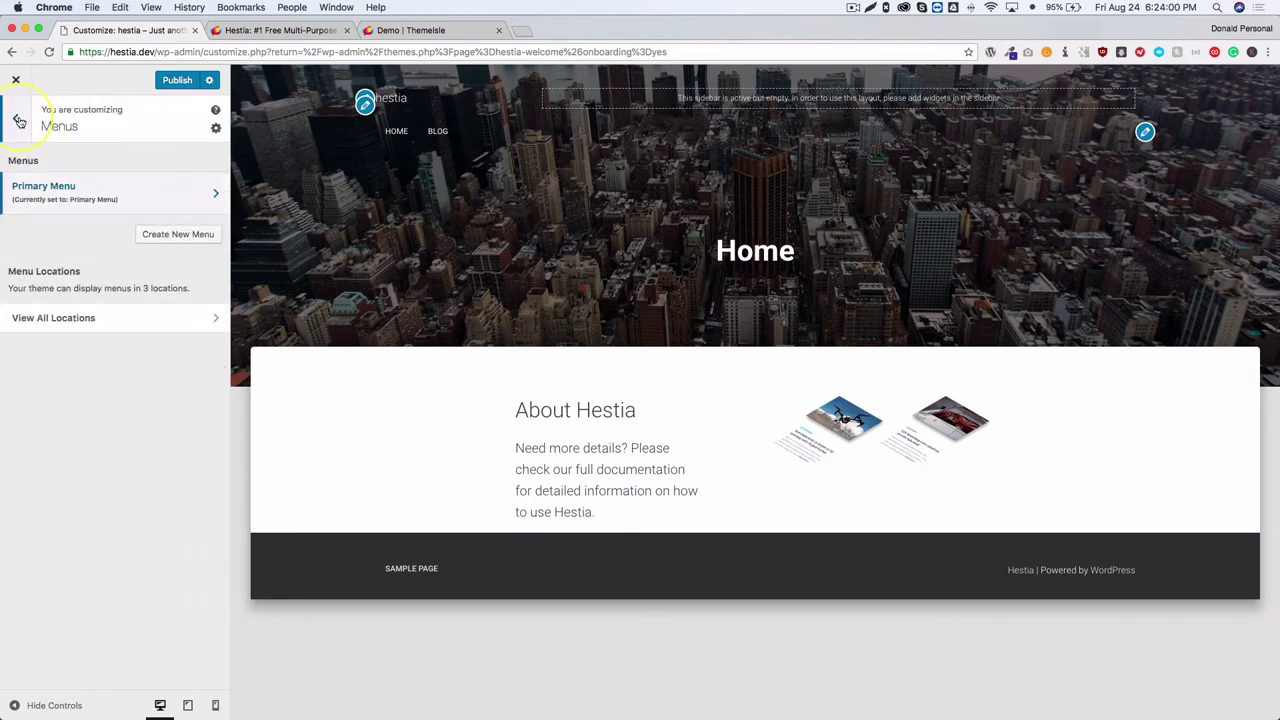
{"action": "left_click", "coordinate": [24, 120]}
View the Widgets areas and the Homepage Settings, keeping Home as the static homepage, and return to the main Customizer list
{"action": "left_click", "coordinate": [76, 561]}
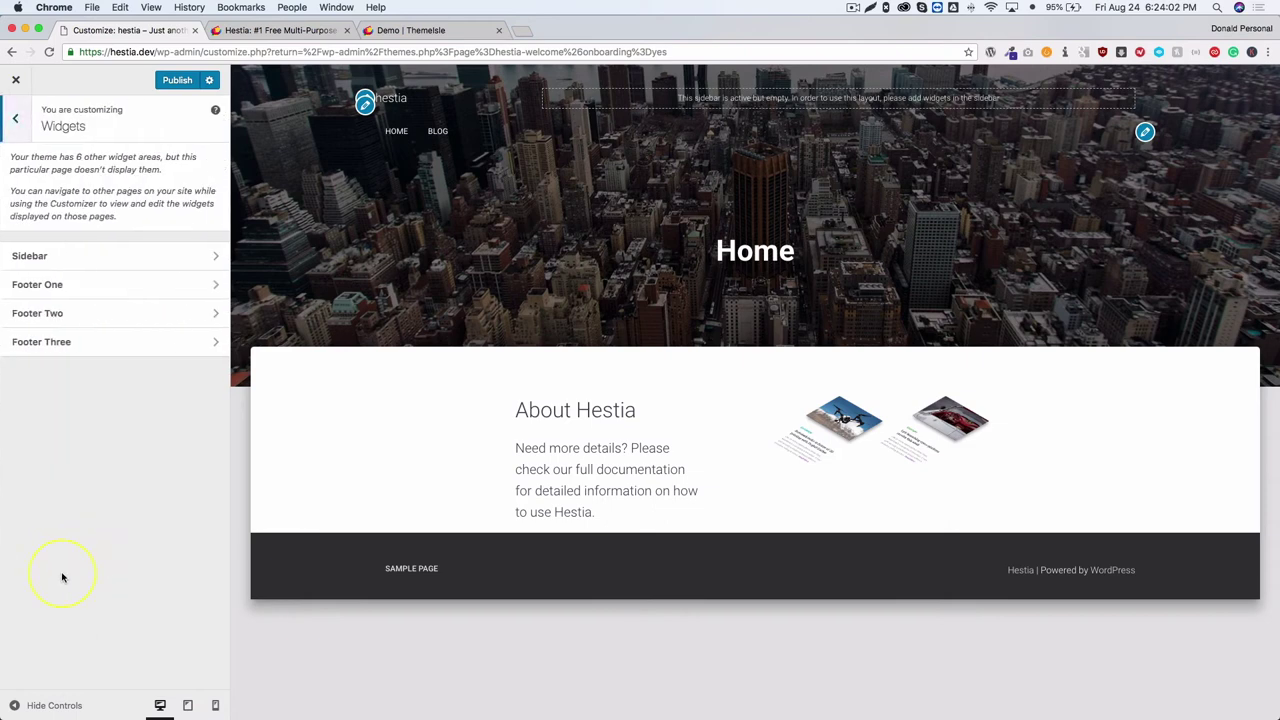
{"action": "left_click", "coordinate": [17, 119]}
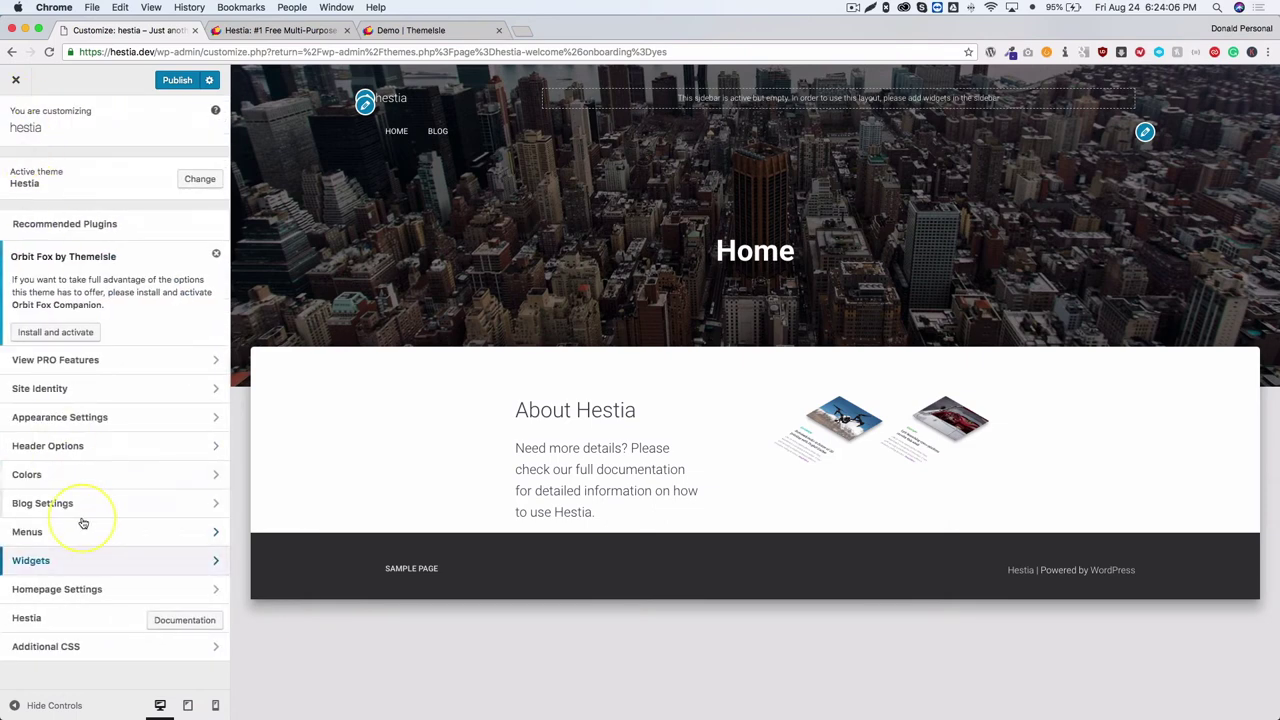
{"action": "left_click", "coordinate": [74, 592]}
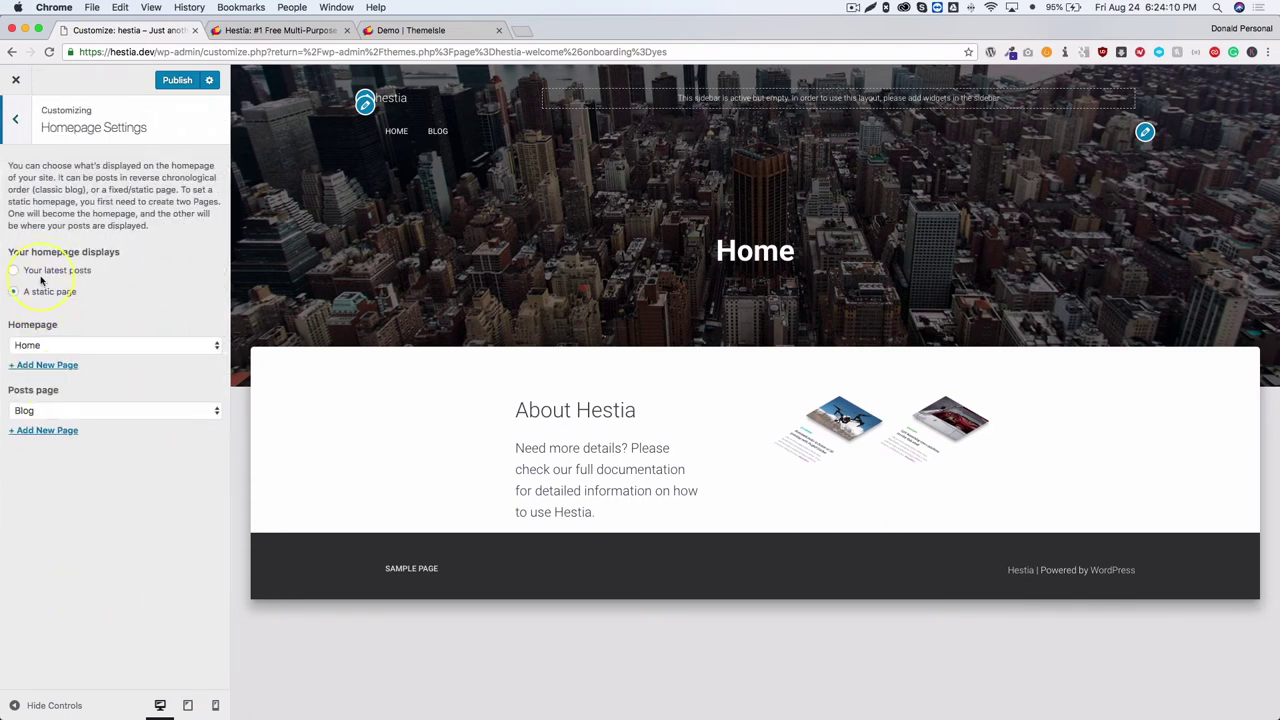
{"action": "left_click", "coordinate": [57, 348]}
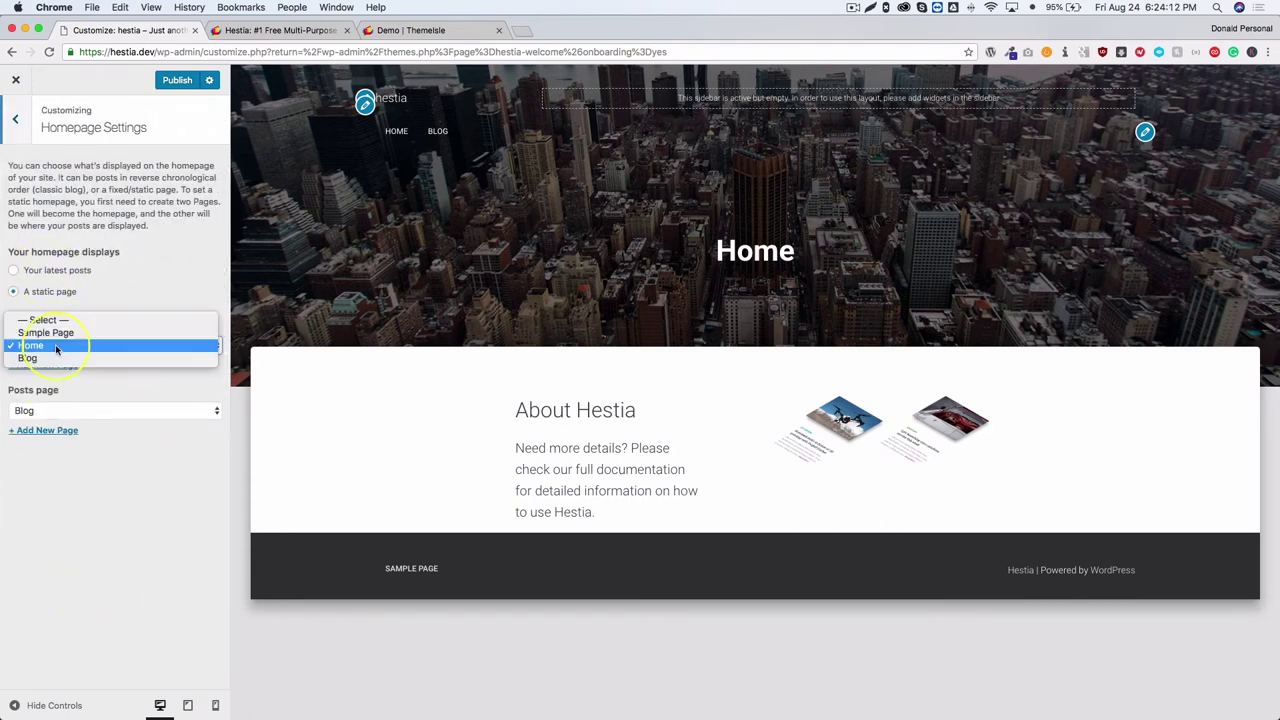
{"action": "left_click", "coordinate": [80, 345]}
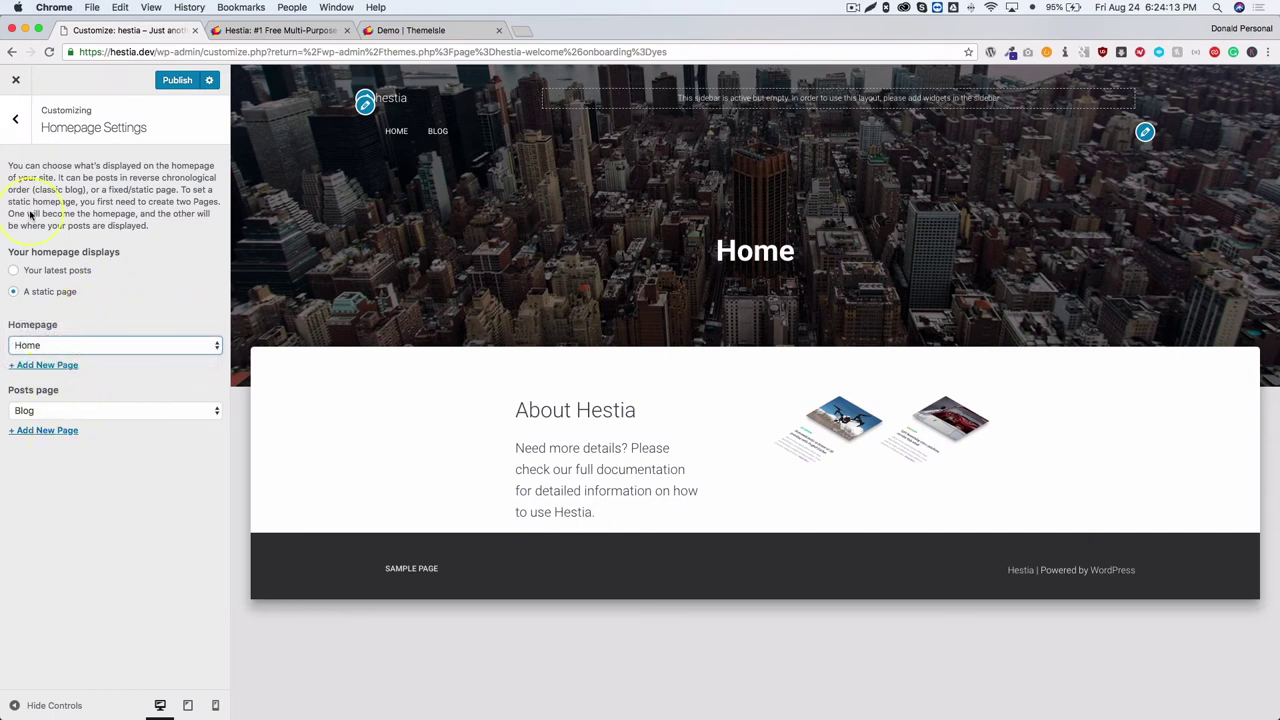
{"action": "left_click", "coordinate": [15, 118]}
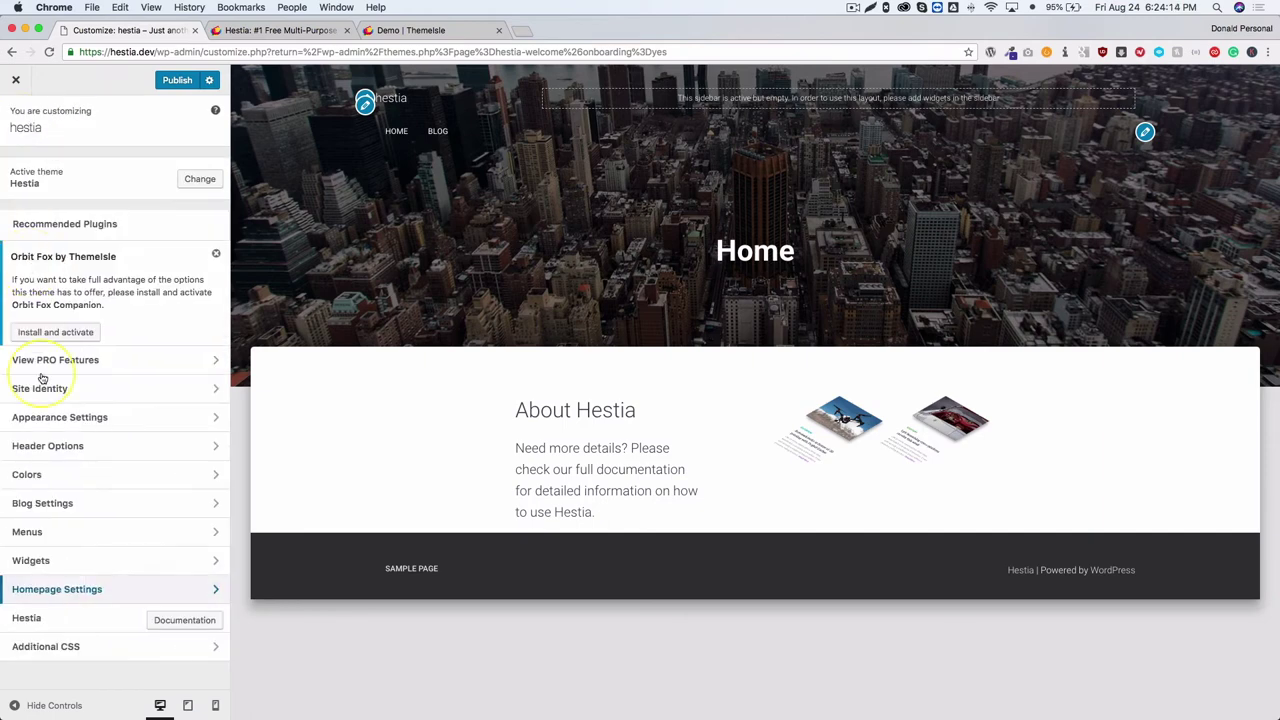
Open the Hestia documentation, skim its installation and recommended plugins sections, and close it
{"action": "left_click", "coordinate": [185, 621]}
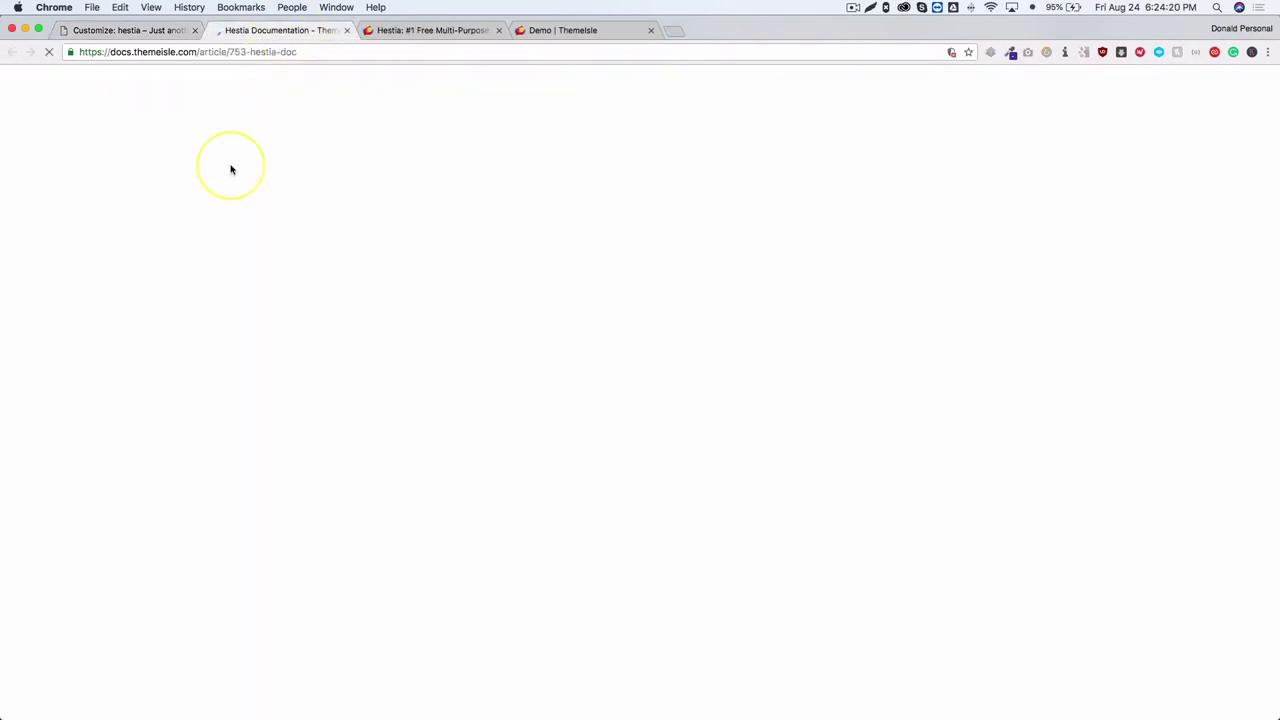
{"action": "scroll", "coordinate": [620, 280], "scroll_direction": "down", "scroll_amount": 5}
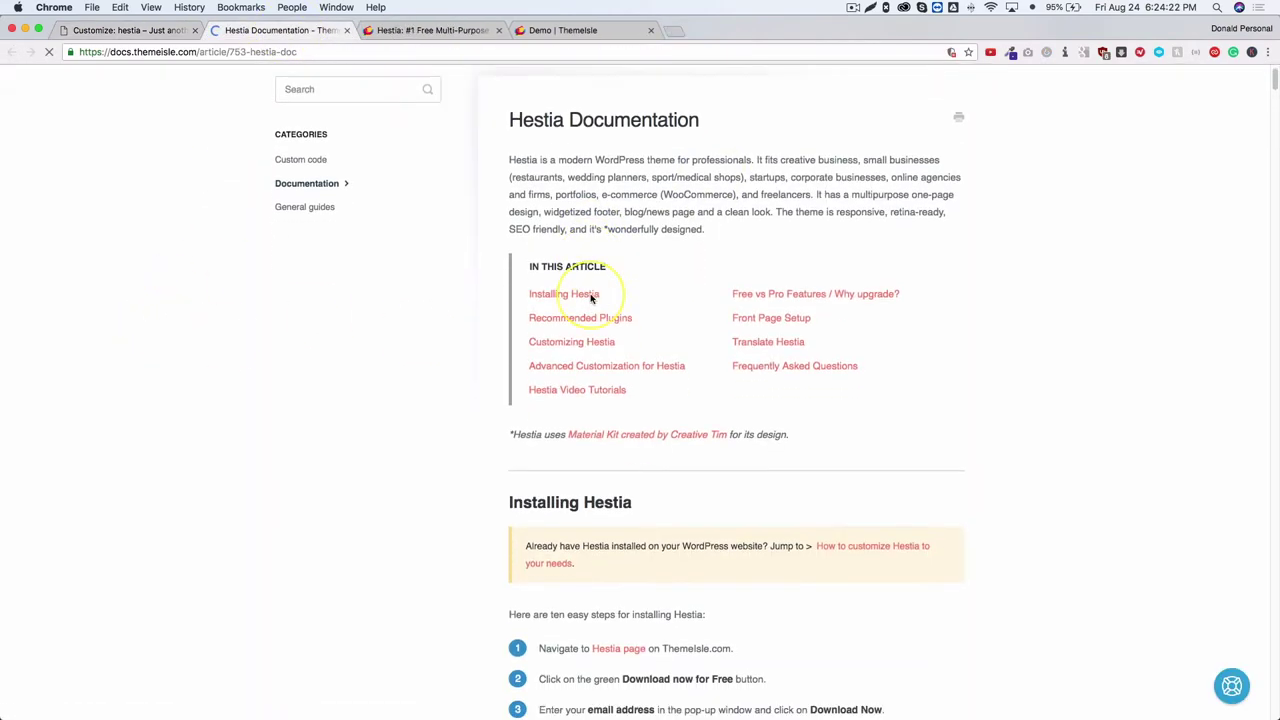
{"action": "scroll", "coordinate": [490, 350], "scroll_direction": "down", "scroll_amount": 10}
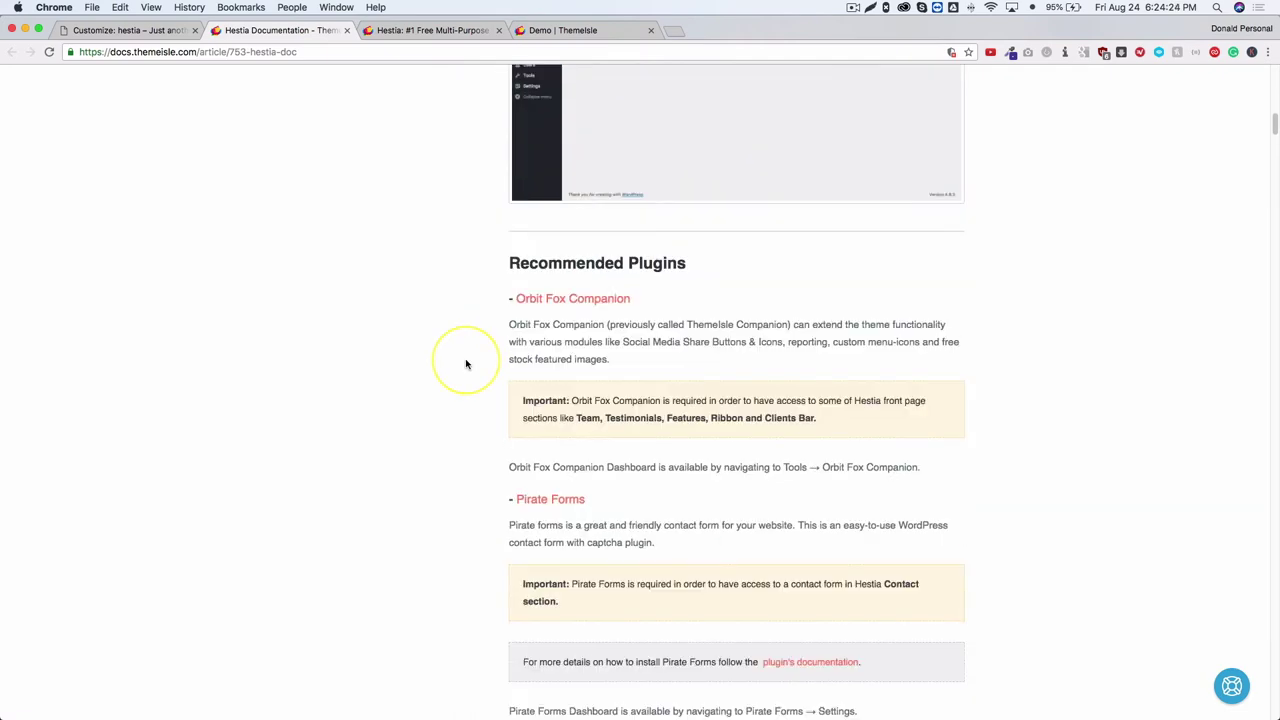
{"action": "scroll", "coordinate": [466, 364], "scroll_direction": "down", "scroll_amount": 2}
{"action": "scroll", "coordinate": [466, 364], "scroll_direction": "up", "scroll_amount": 5}
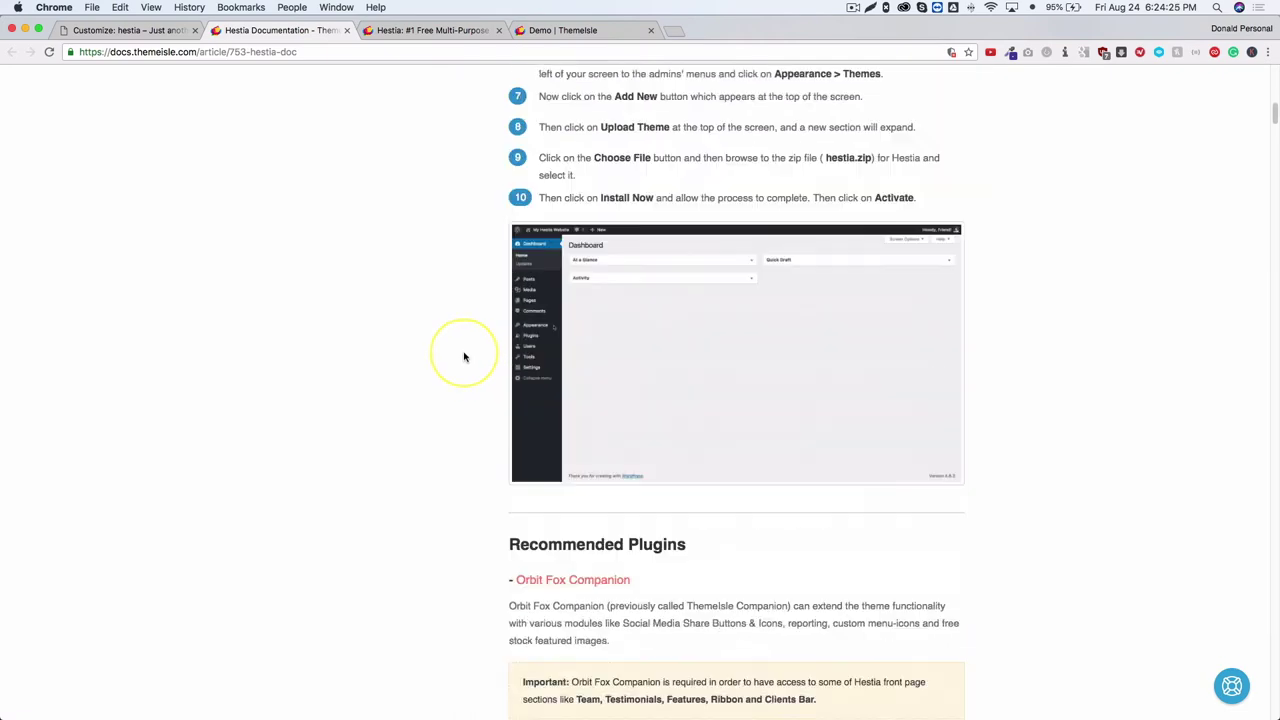
{"action": "left_click", "coordinate": [347, 31]}
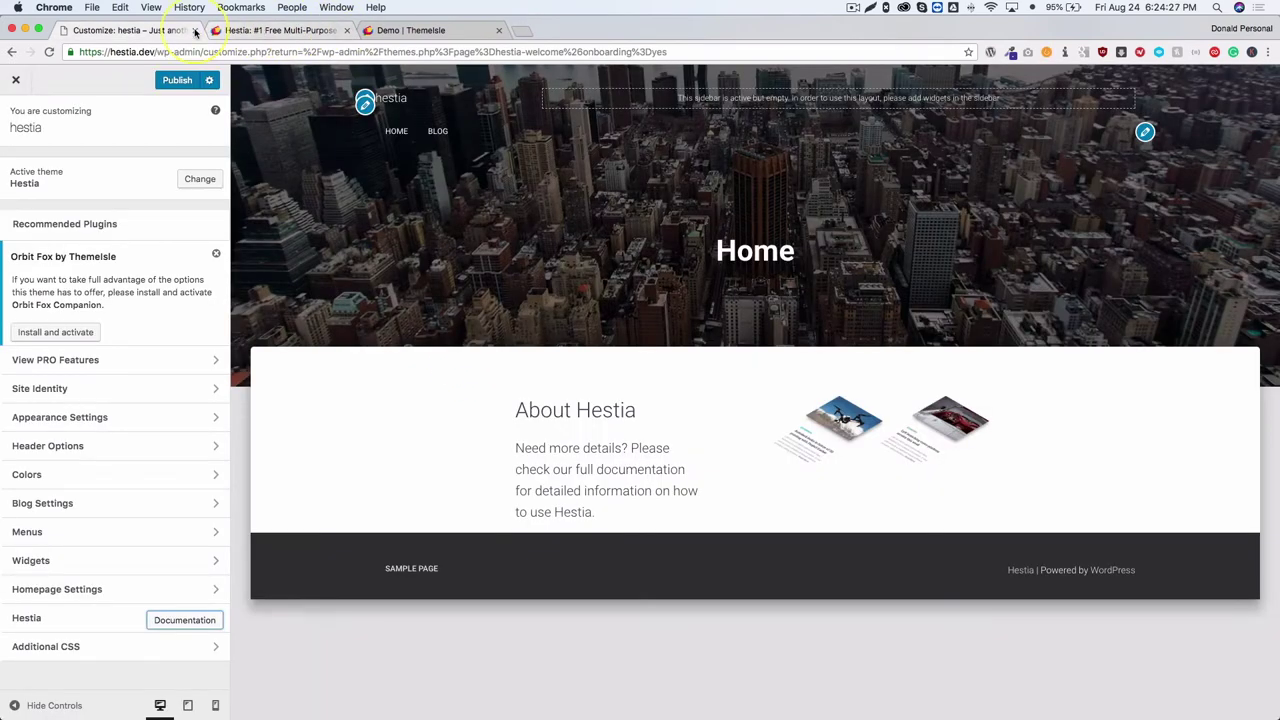
Check the Additional CSS section, publish the customizations and exit the Customizer
{"action": "left_click", "coordinate": [100, 650]}
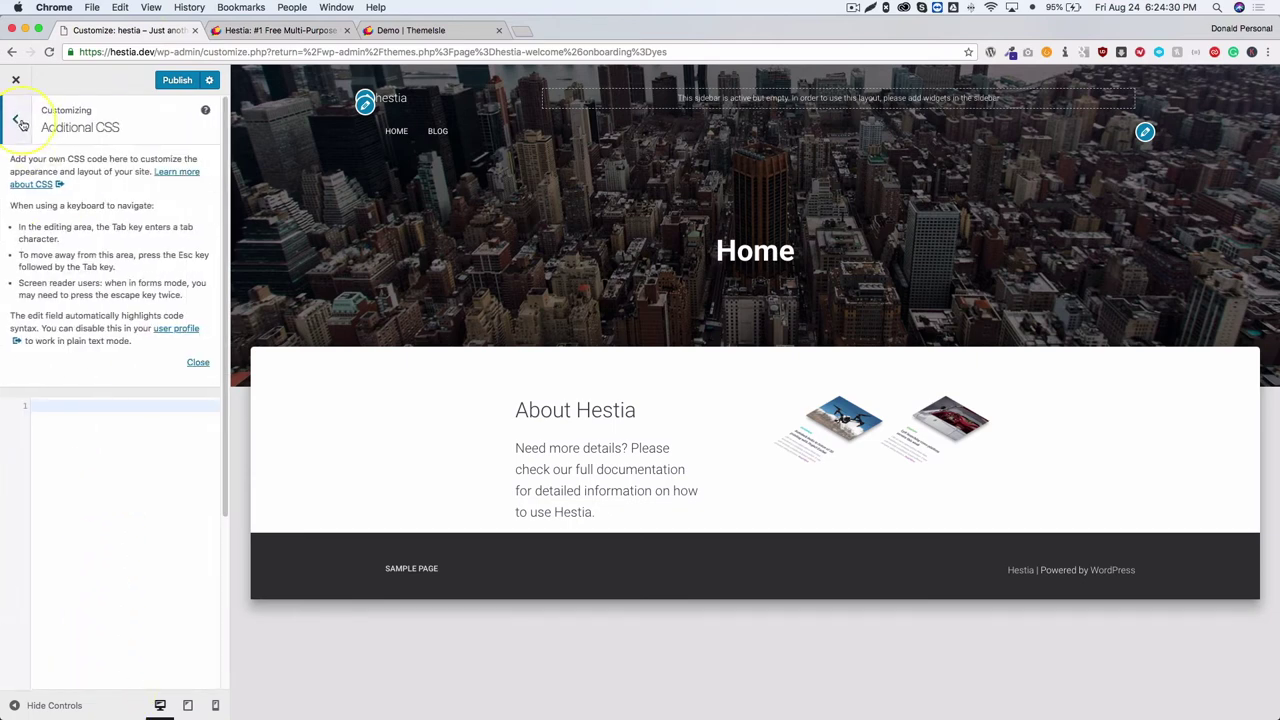
{"action": "left_click", "coordinate": [21, 123]}
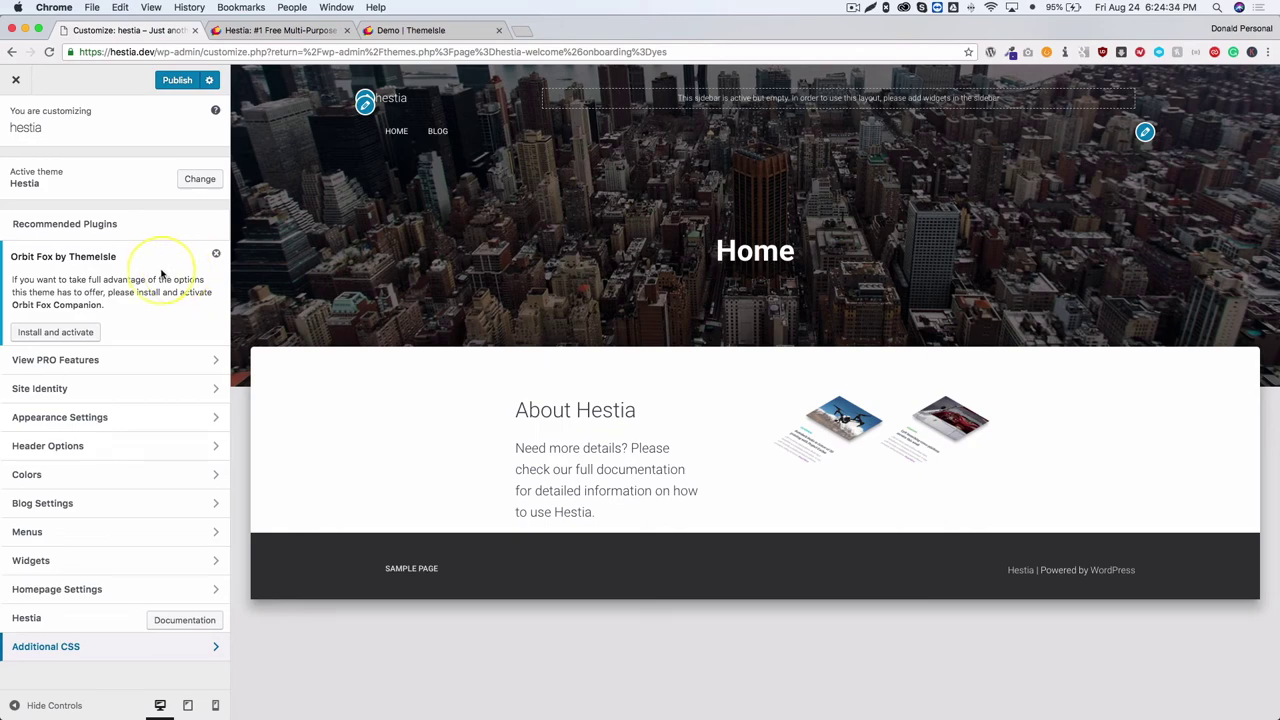
{"action": "left_click", "coordinate": [177, 80]}
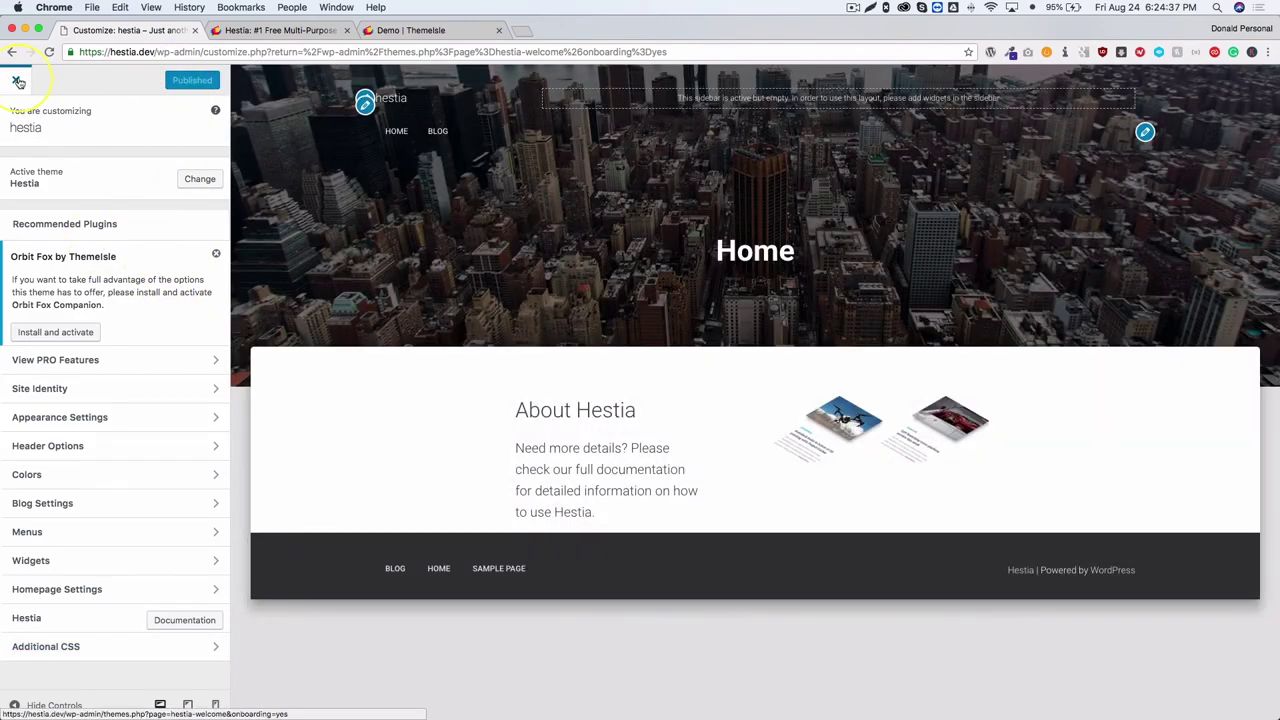
{"action": "left_click", "coordinate": [16, 79]}
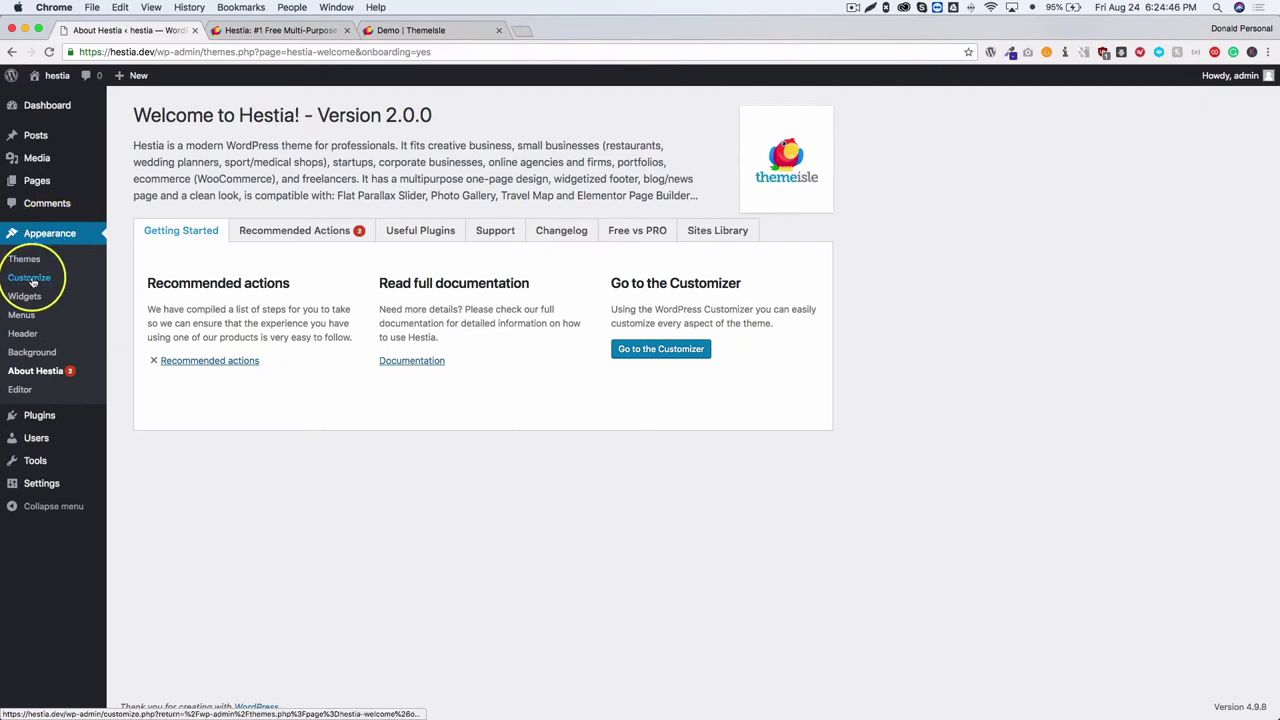
View the Header Settings from the dashboard's Appearance options and exit the Customizer
{"action": "left_click", "coordinate": [24, 336]}
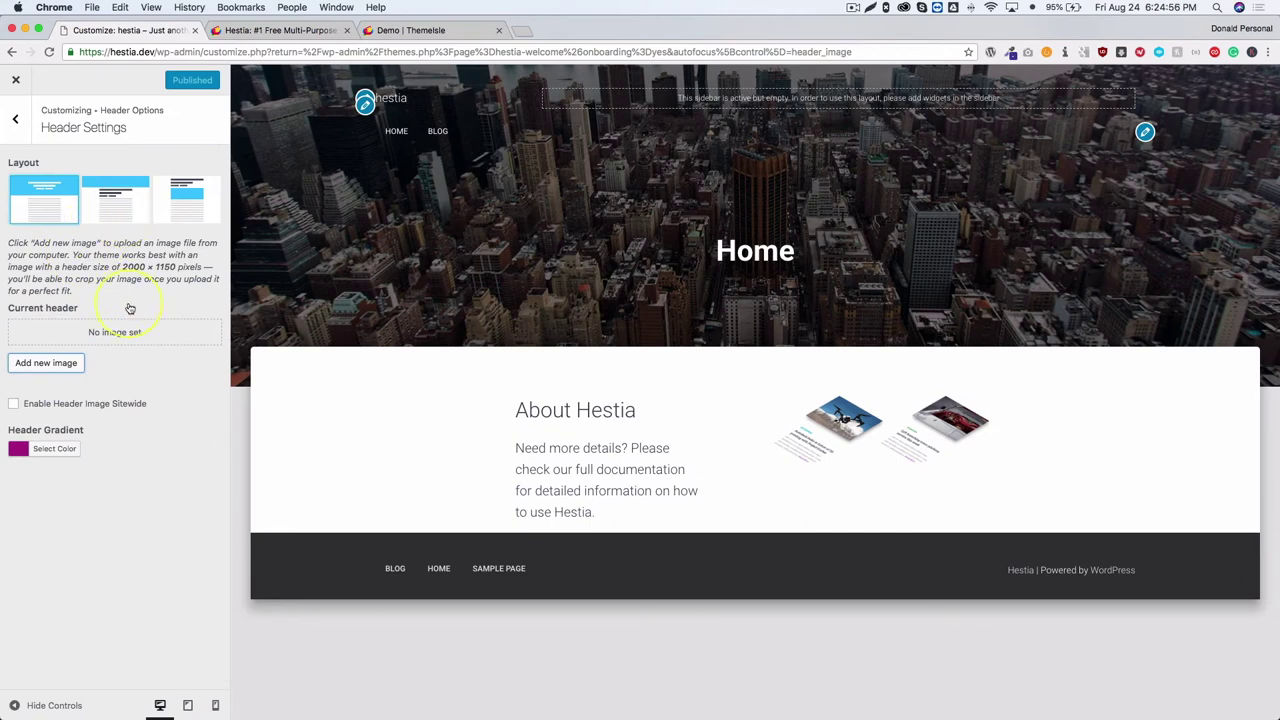
{"action": "left_click", "coordinate": [15, 119]}
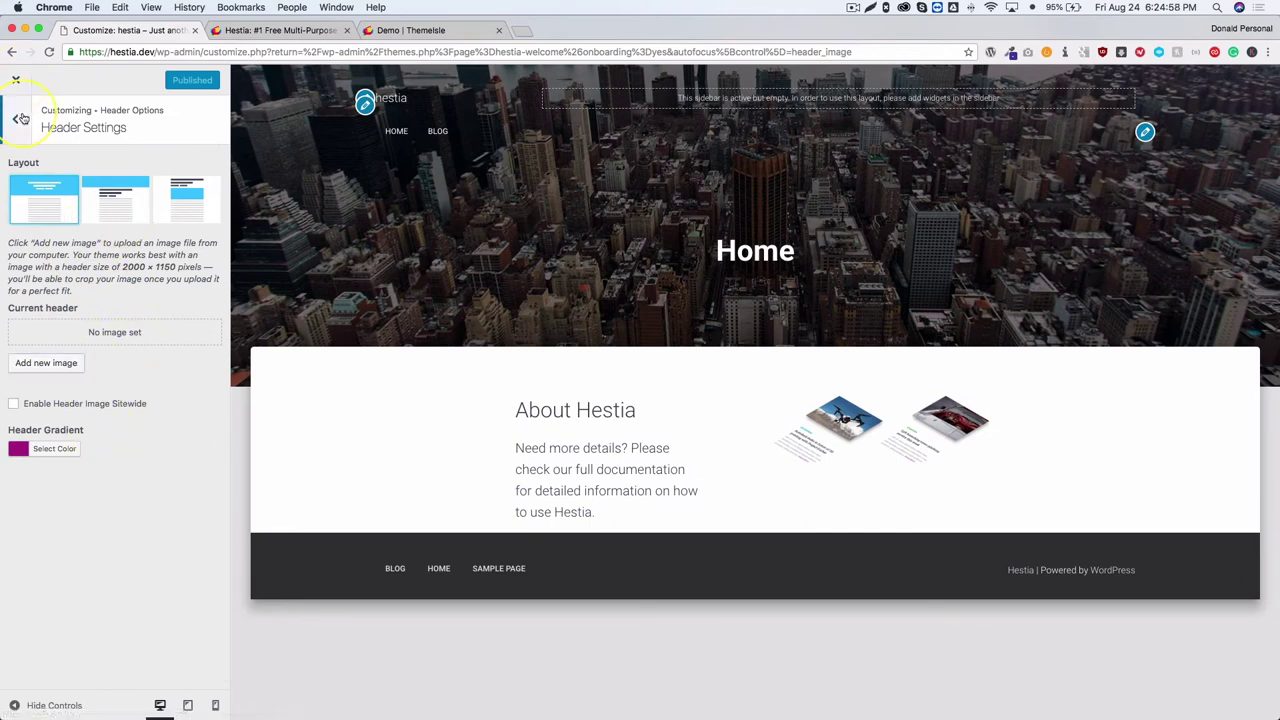
{"action": "left_click", "coordinate": [15, 119]}
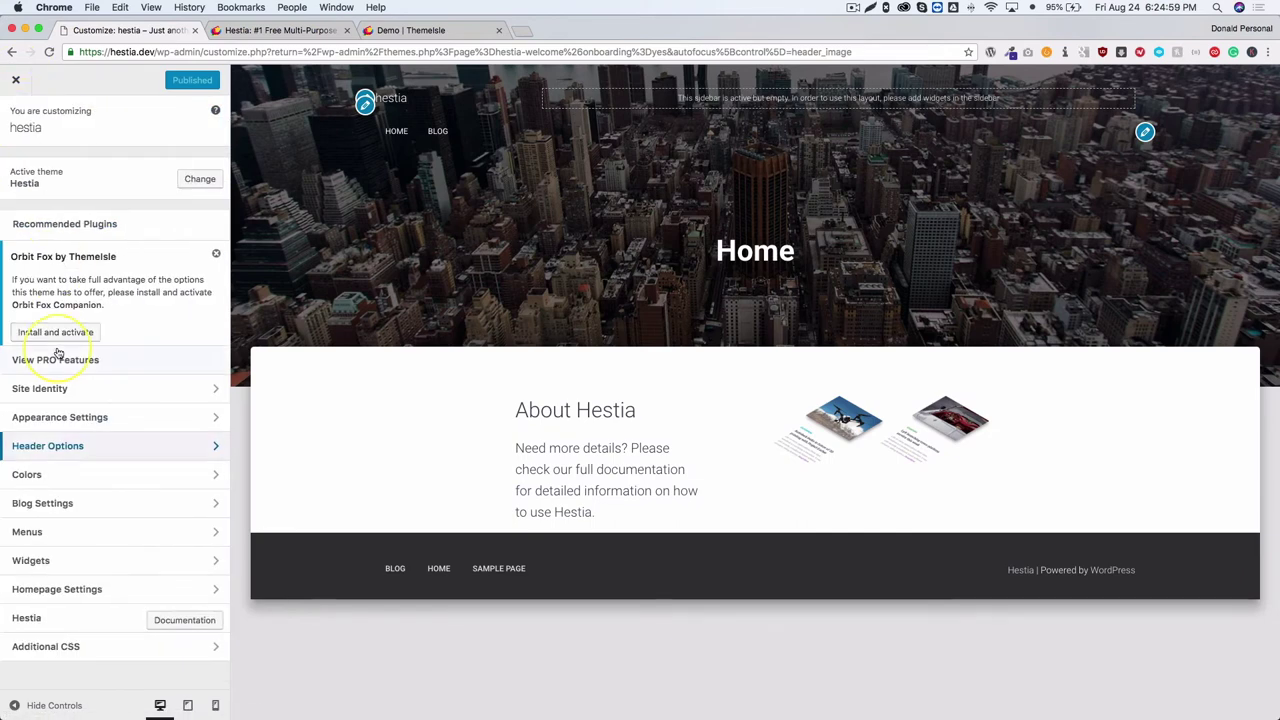
{"action": "left_click", "coordinate": [15, 79]}
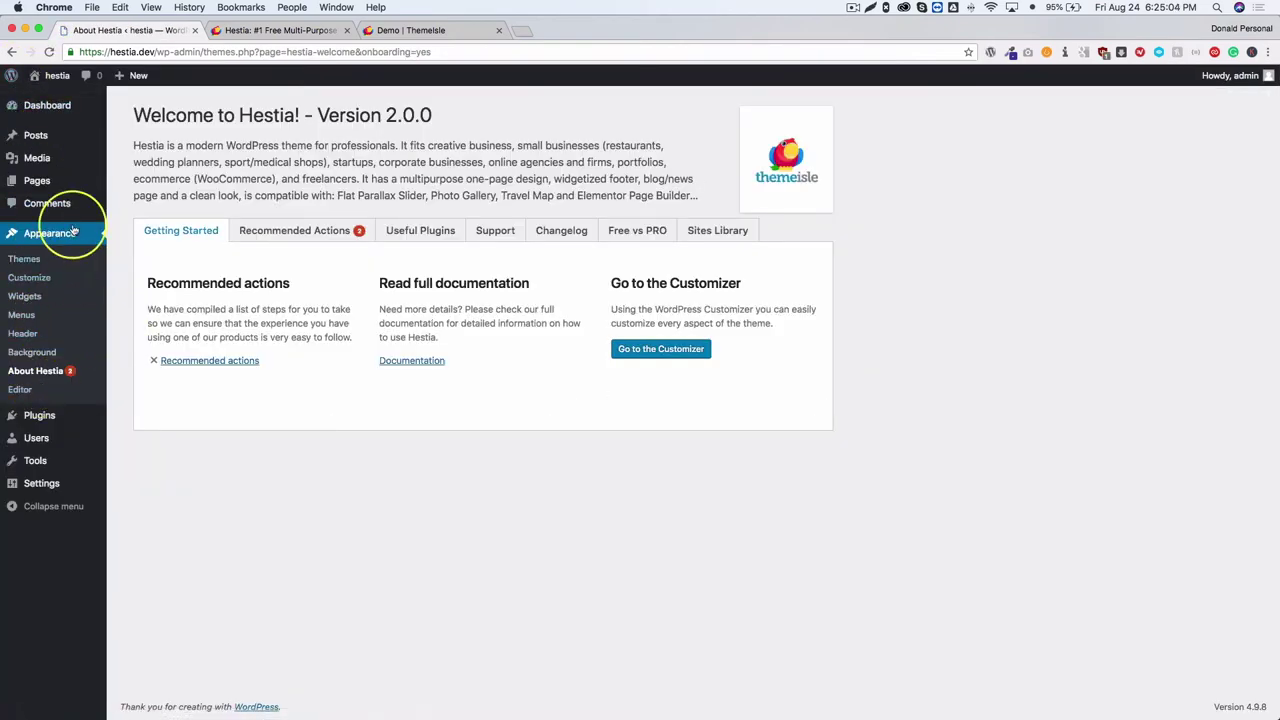
Open the list of all pages and check the Home front page entry
{"action": "mouse_move", "coordinate": [53, 186]}
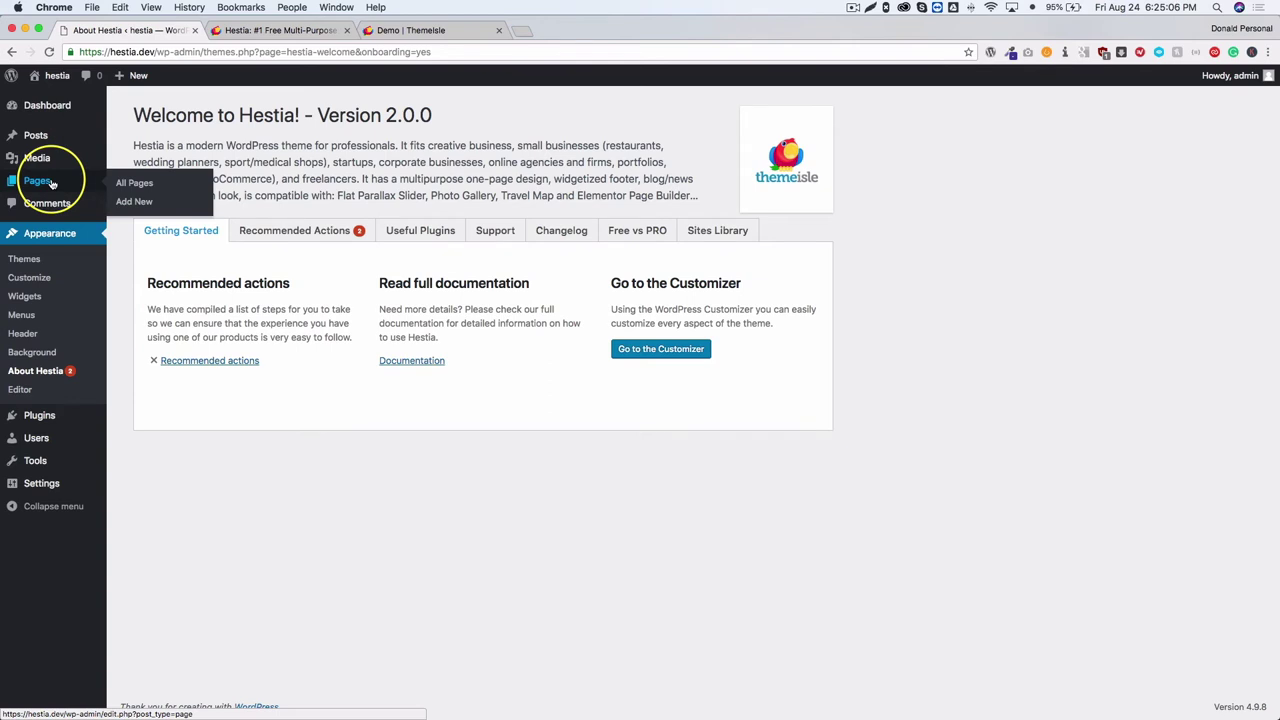
{"action": "left_click", "coordinate": [52, 184]}
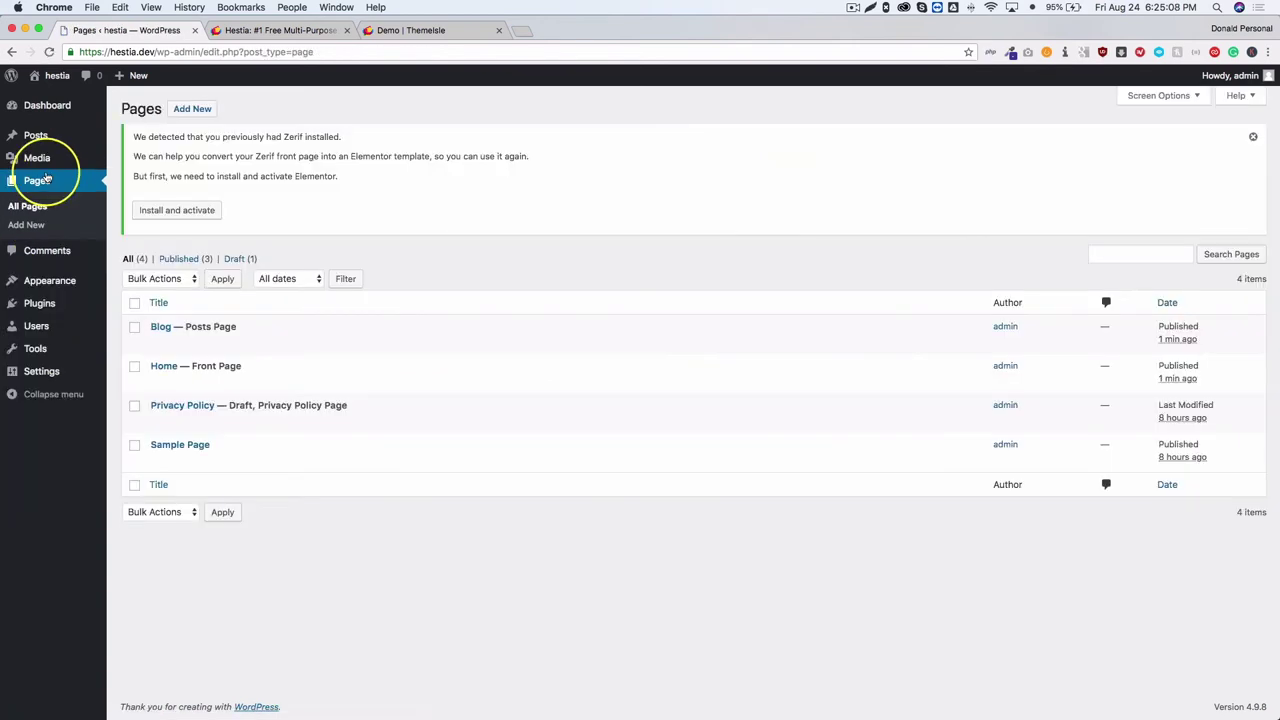
{"action": "mouse_move", "coordinate": [150, 366]}
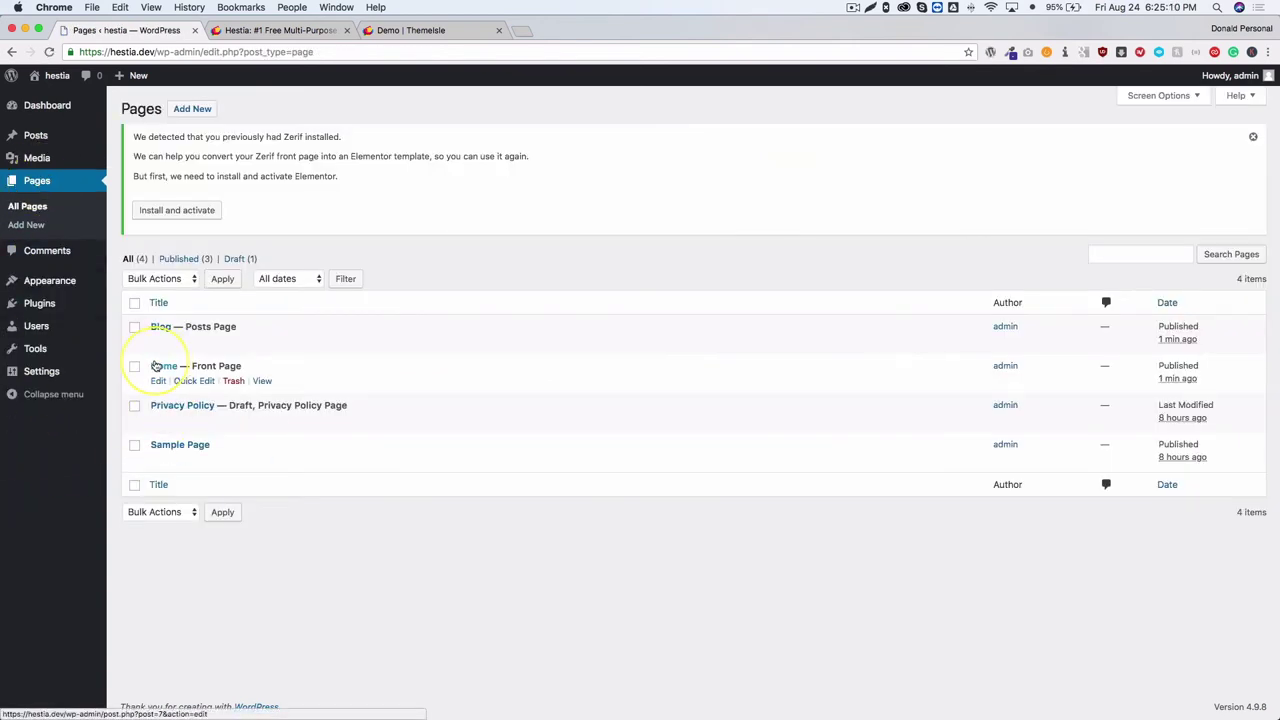
Search for "elementor" among the new plugins available to add
{"action": "mouse_move", "coordinate": [42, 305]}
{"action": "left_click", "coordinate": [133, 326]}
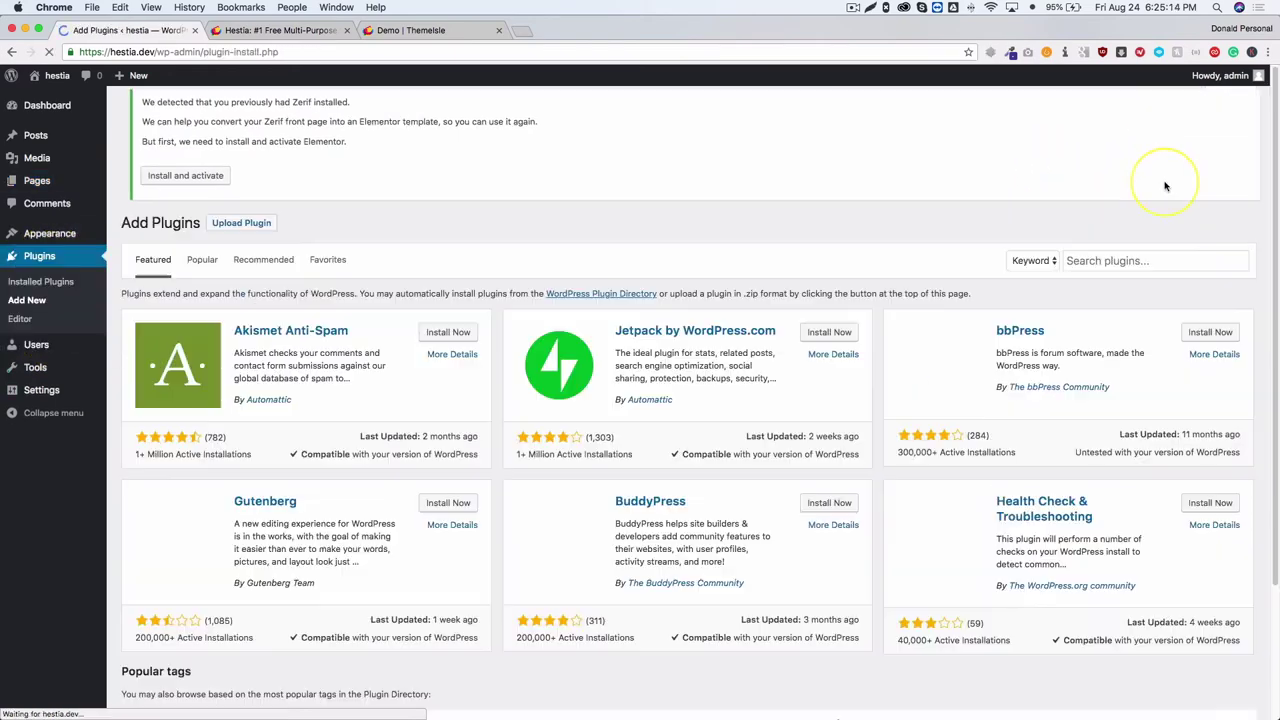
{"action": "left_click", "coordinate": [1090, 268]}
{"action": "type", "text": "elementor"}
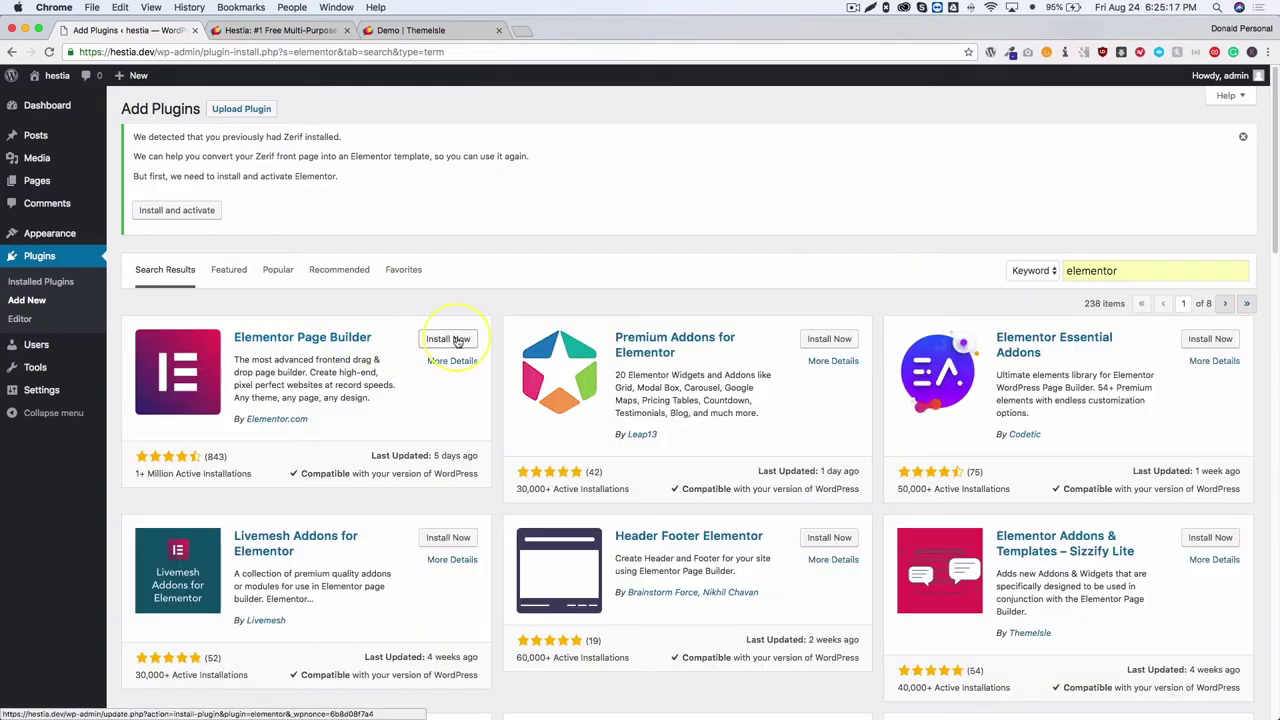
Install and activate the Elementor Page Builder plugin and dismiss the Zerif conversion notice
{"action": "left_click", "coordinate": [450, 339]}
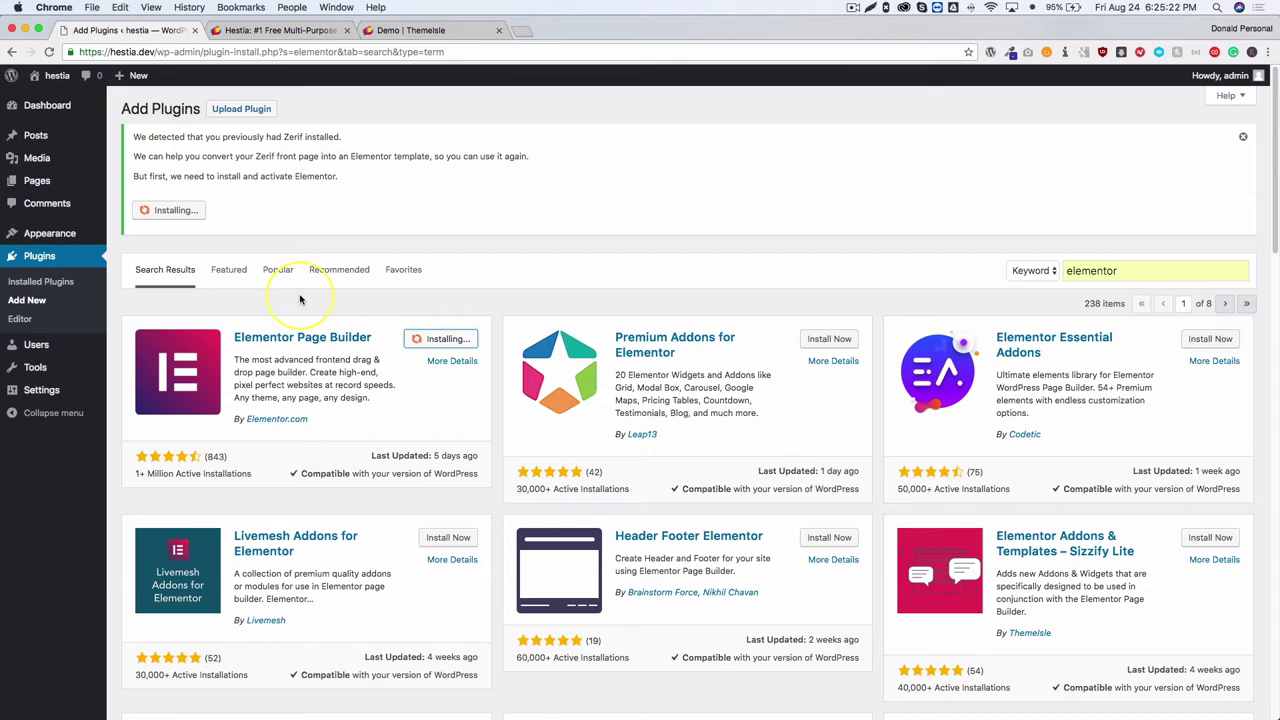
{"action": "left_click", "coordinate": [443, 339]}
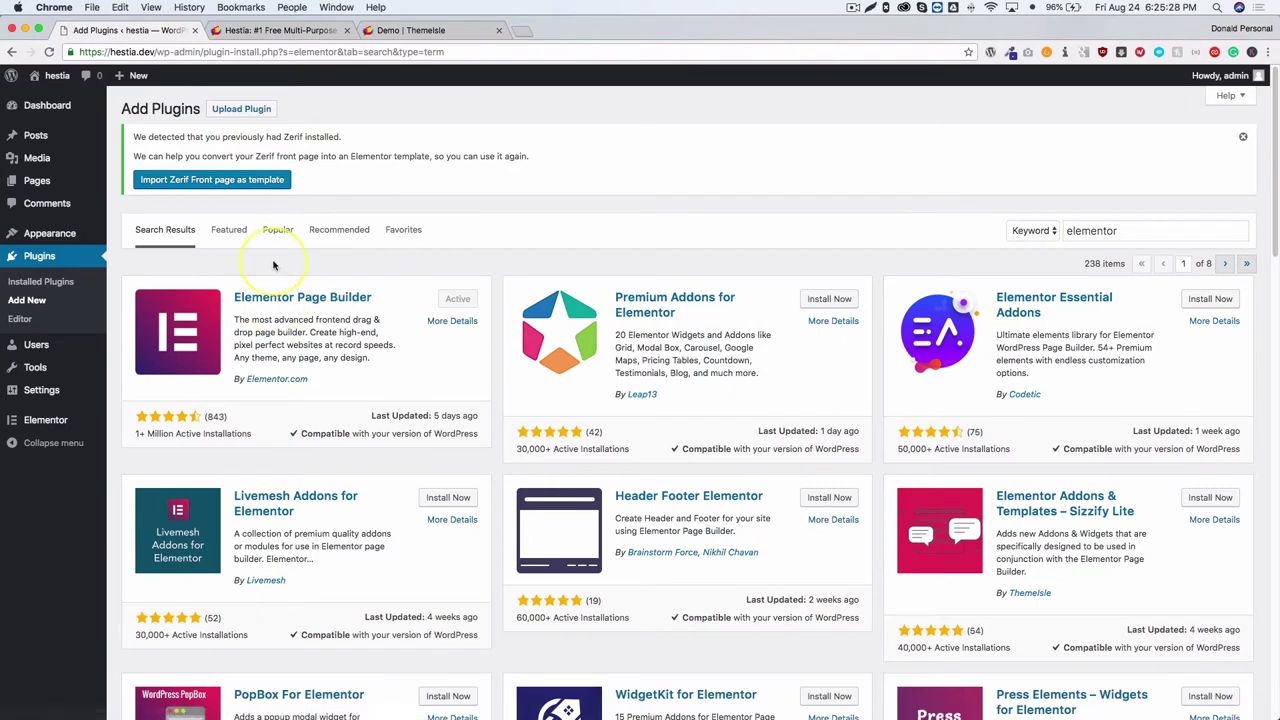
{"action": "left_click", "coordinate": [1242, 137]}
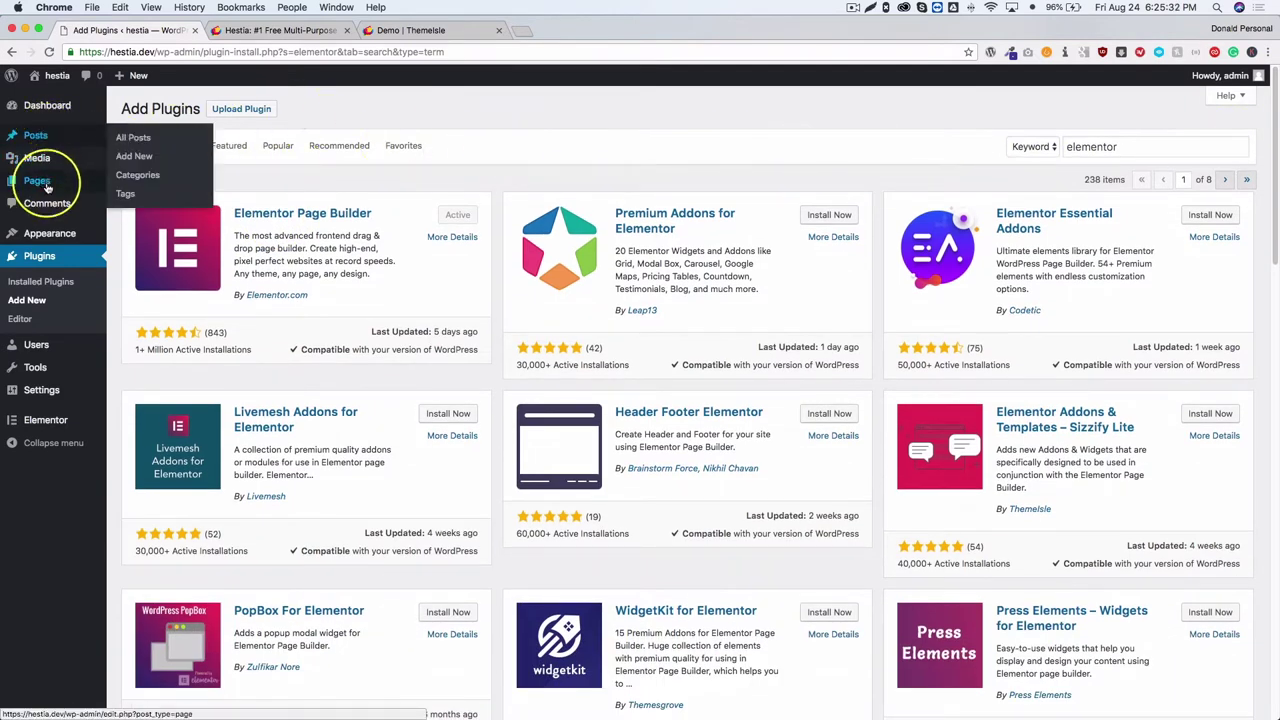
Open the Home front page for editing, delete all of its content and update the page
{"action": "left_click", "coordinate": [40, 180]}
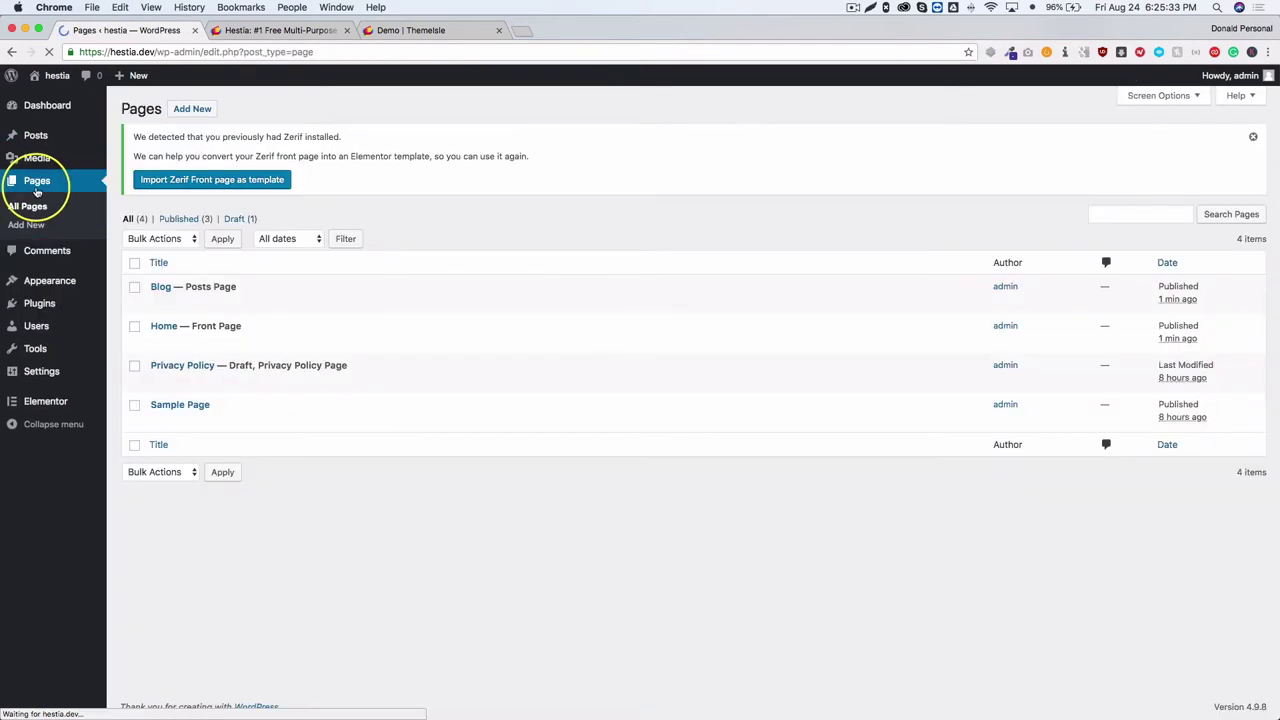
{"action": "left_click", "coordinate": [164, 327]}
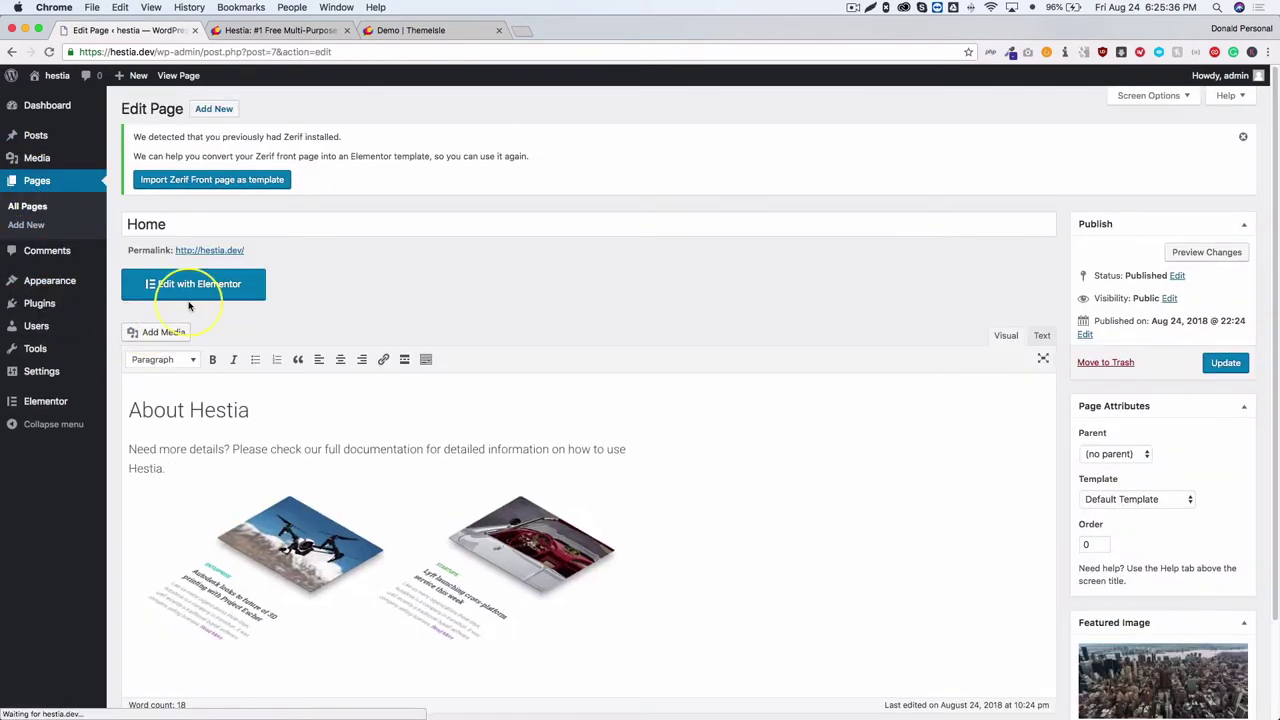
{"action": "left_click", "coordinate": [368, 465]}
{"action": "key", "text": "super+a"}
{"action": "key", "text": "BackSpace"}
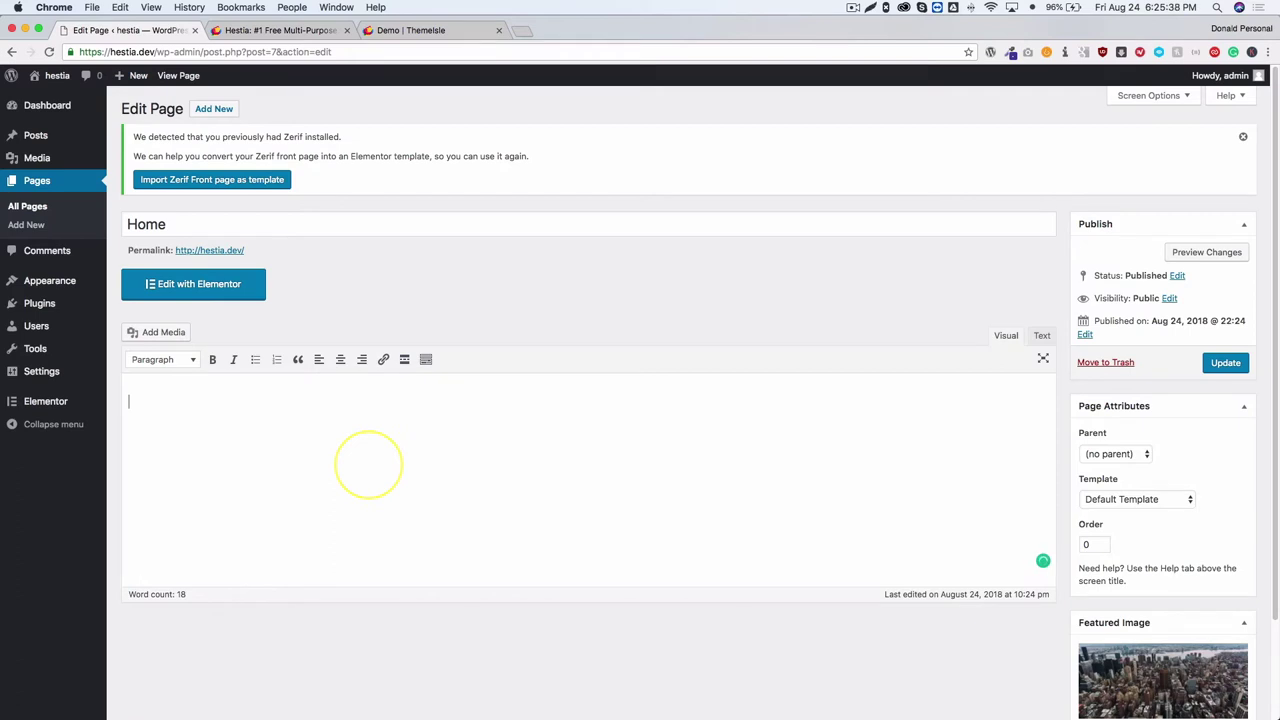
{"action": "left_click", "coordinate": [1238, 366]}
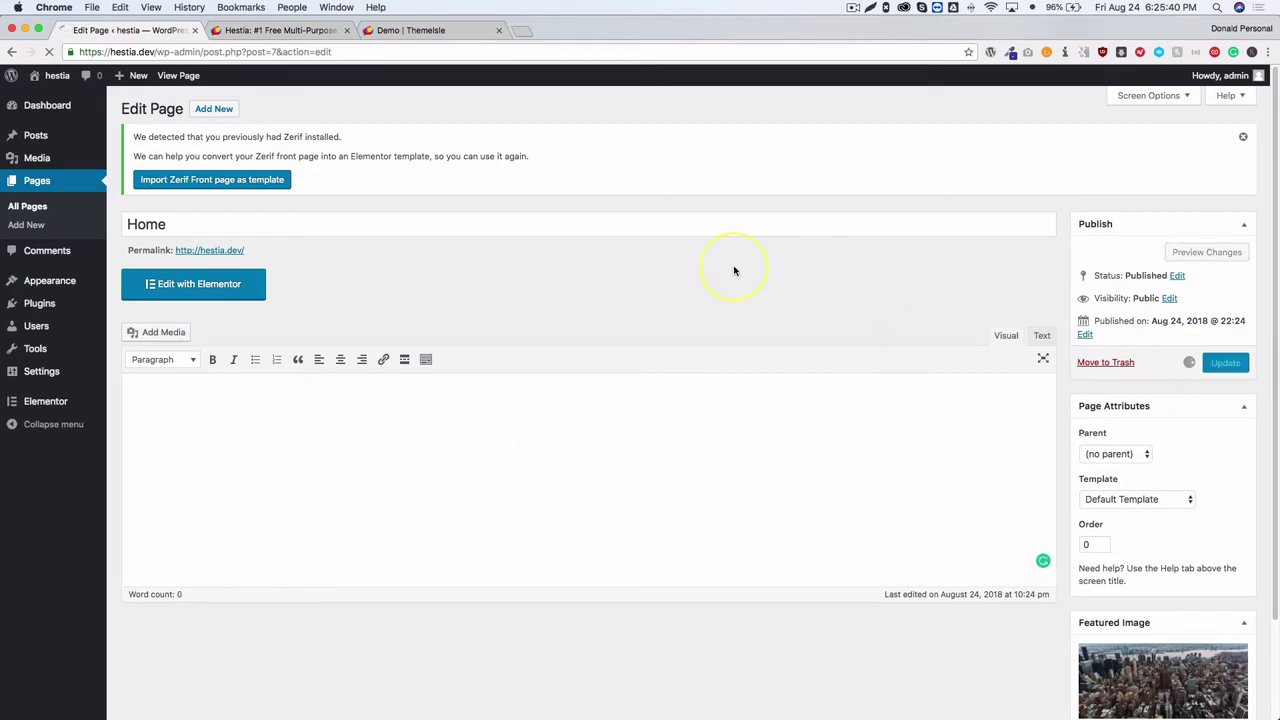
Remove the Home page's featured image and open the page in the Elementor editor
{"action": "scroll", "coordinate": [716, 397], "scroll_direction": "down", "scroll_amount": 3}
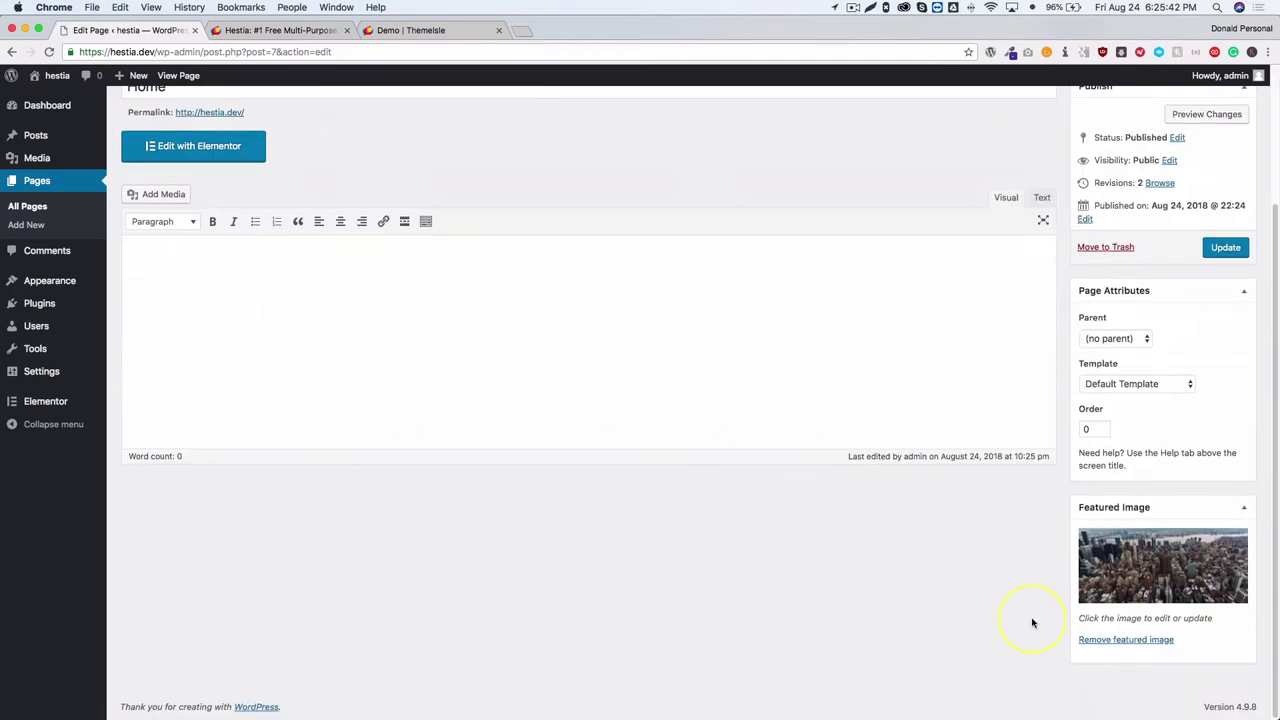
{"action": "left_click", "coordinate": [1100, 640]}
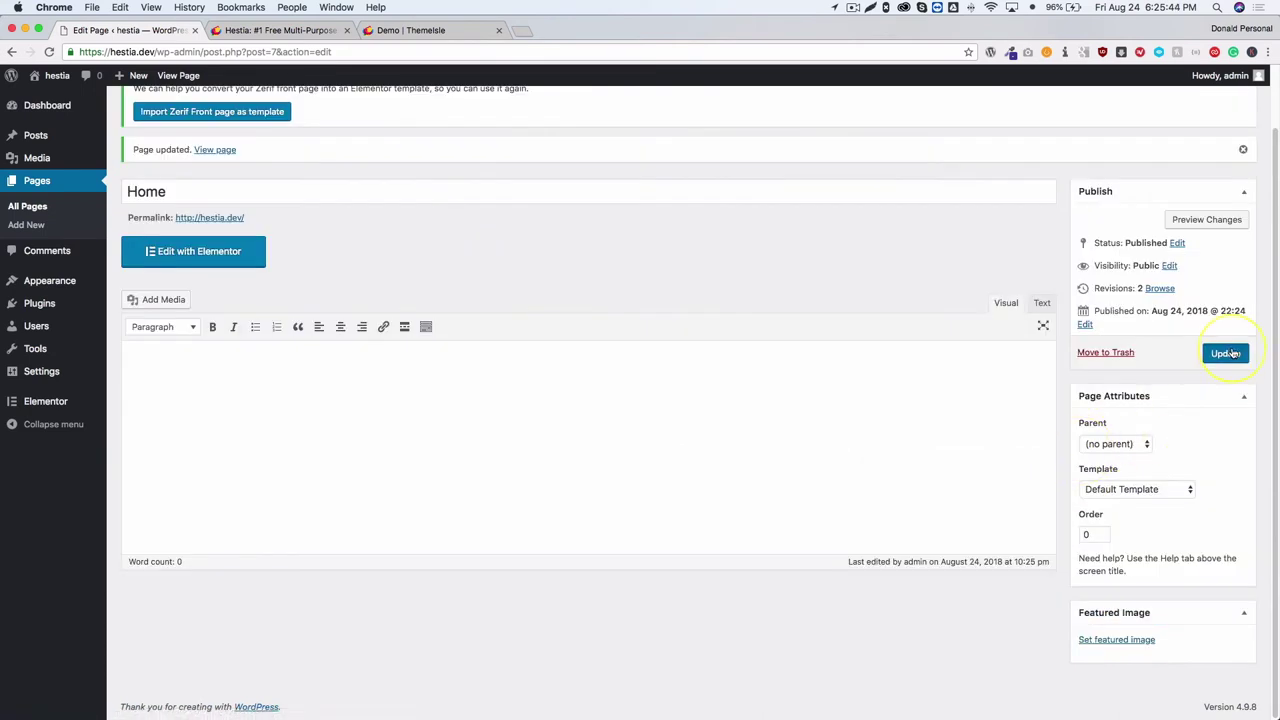
{"action": "scroll", "coordinate": [450, 280], "scroll_direction": "up", "scroll_amount": 2}
{"action": "left_click", "coordinate": [195, 319]}
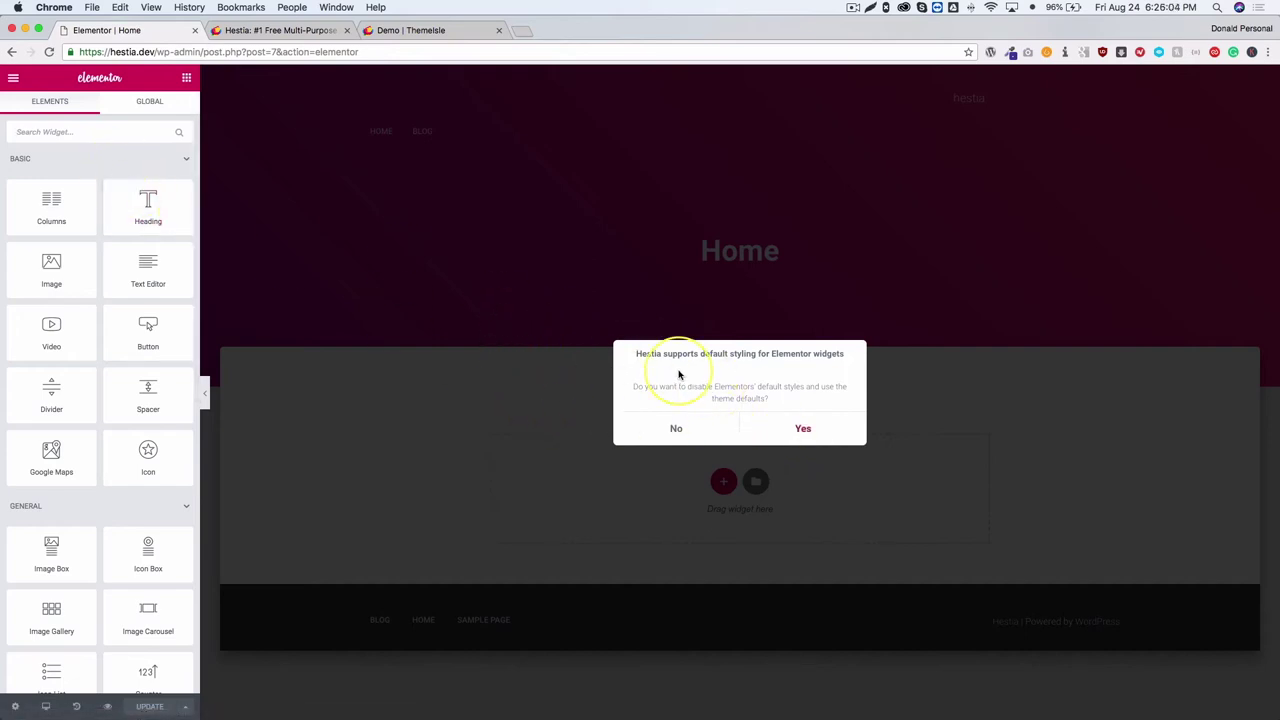
Read the prompt about Hestia's default styling for Elementor widgets and decline using the theme defaults
{"action": "left_click_drag", "start_coordinate": [656, 354], "coordinate": [808, 354]}
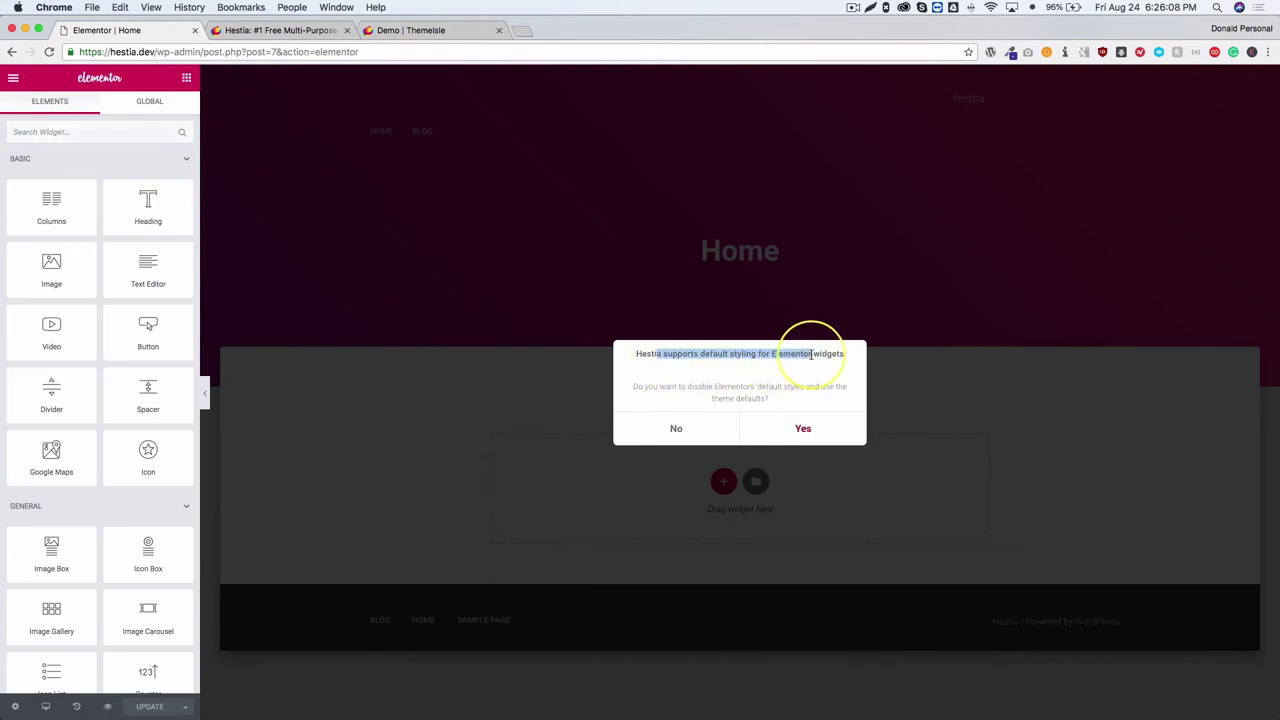
{"action": "left_click_drag", "start_coordinate": [679, 387], "coordinate": [800, 386]}
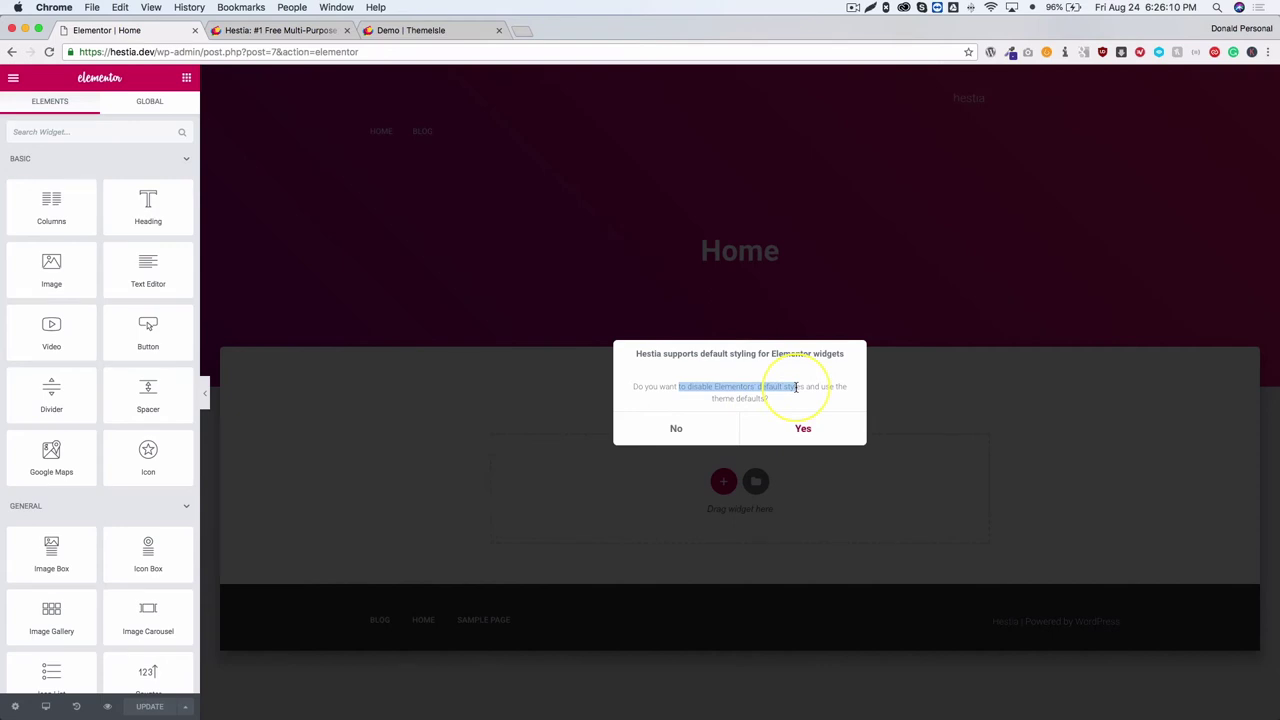
{"action": "left_click", "coordinate": [709, 390]}
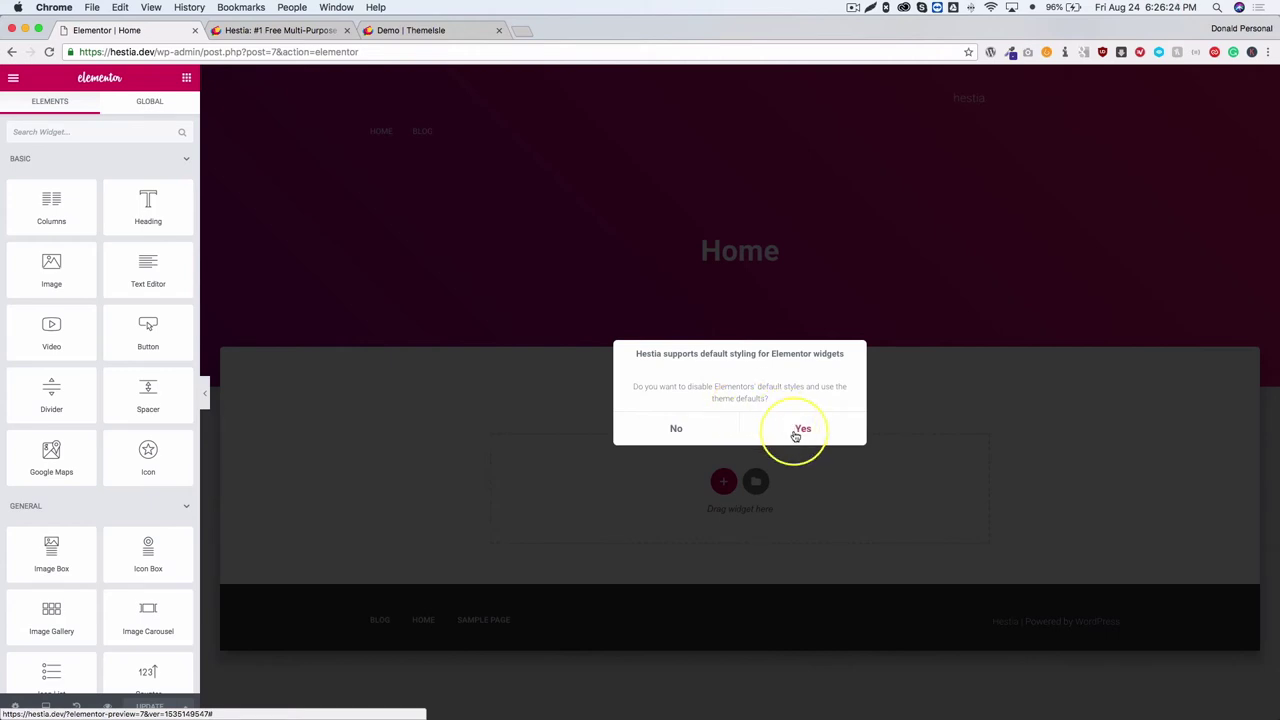
{"action": "left_click", "coordinate": [677, 428]}
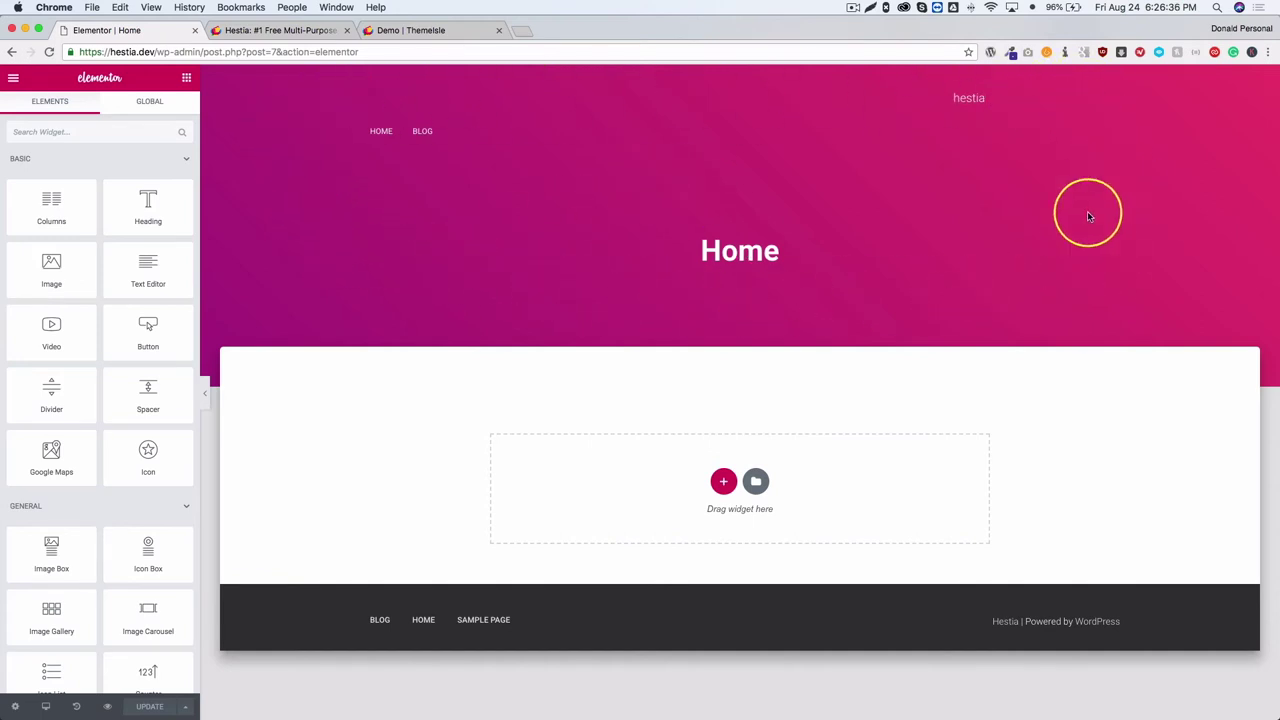
Try the Fullwidth Template and Page with Sidebar layouts in the Home page's settings
{"action": "left_click", "coordinate": [15, 708]}
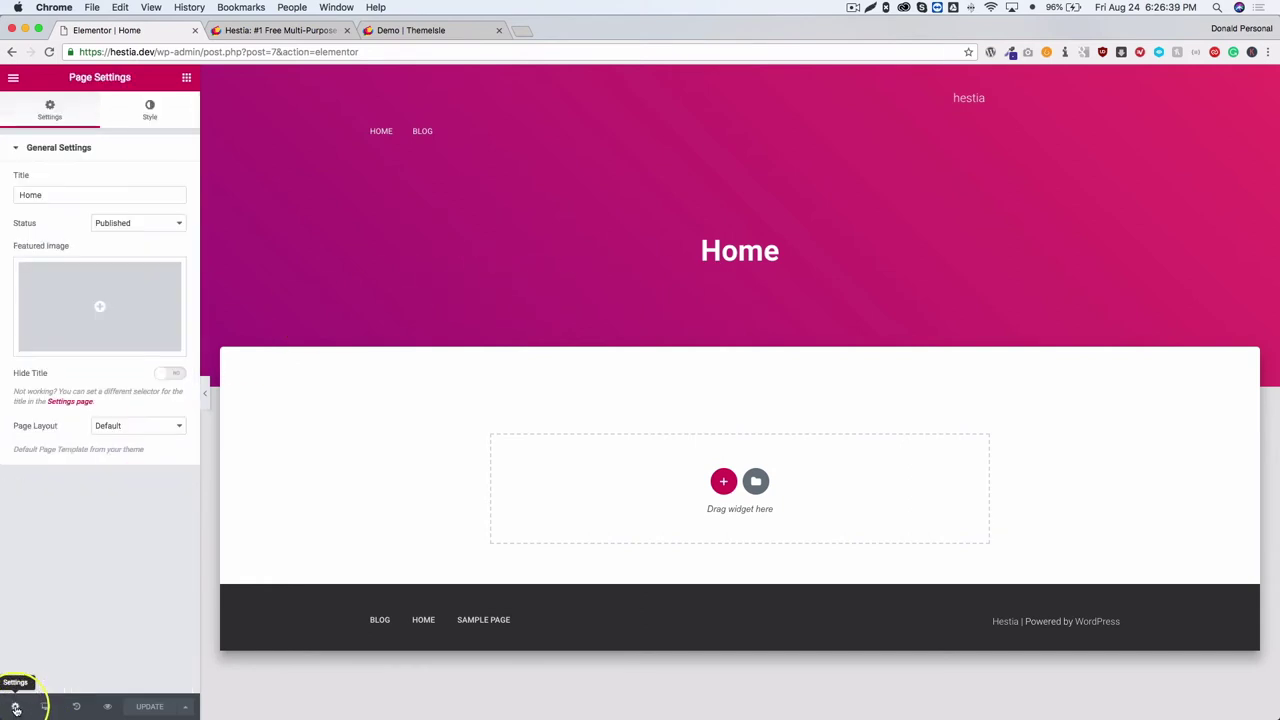
{"action": "left_click", "coordinate": [146, 426]}
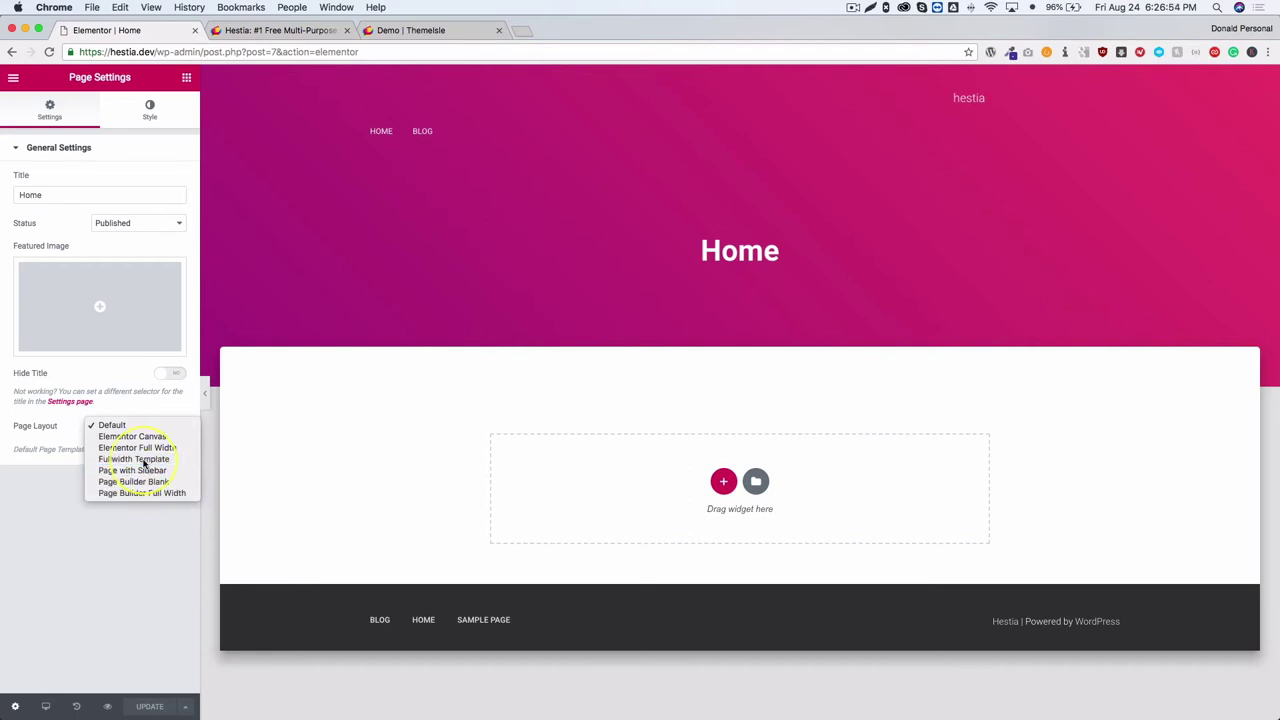
{"action": "left_click", "coordinate": [140, 459]}
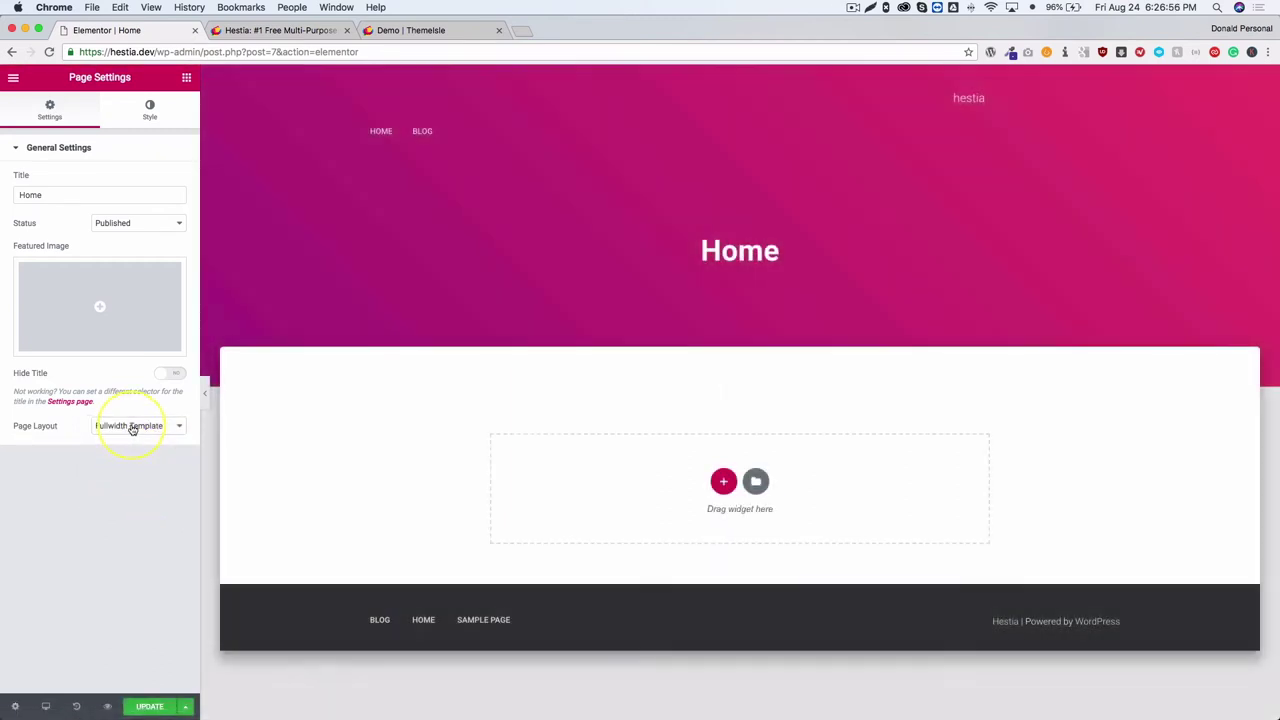
{"action": "left_click", "coordinate": [129, 427]}
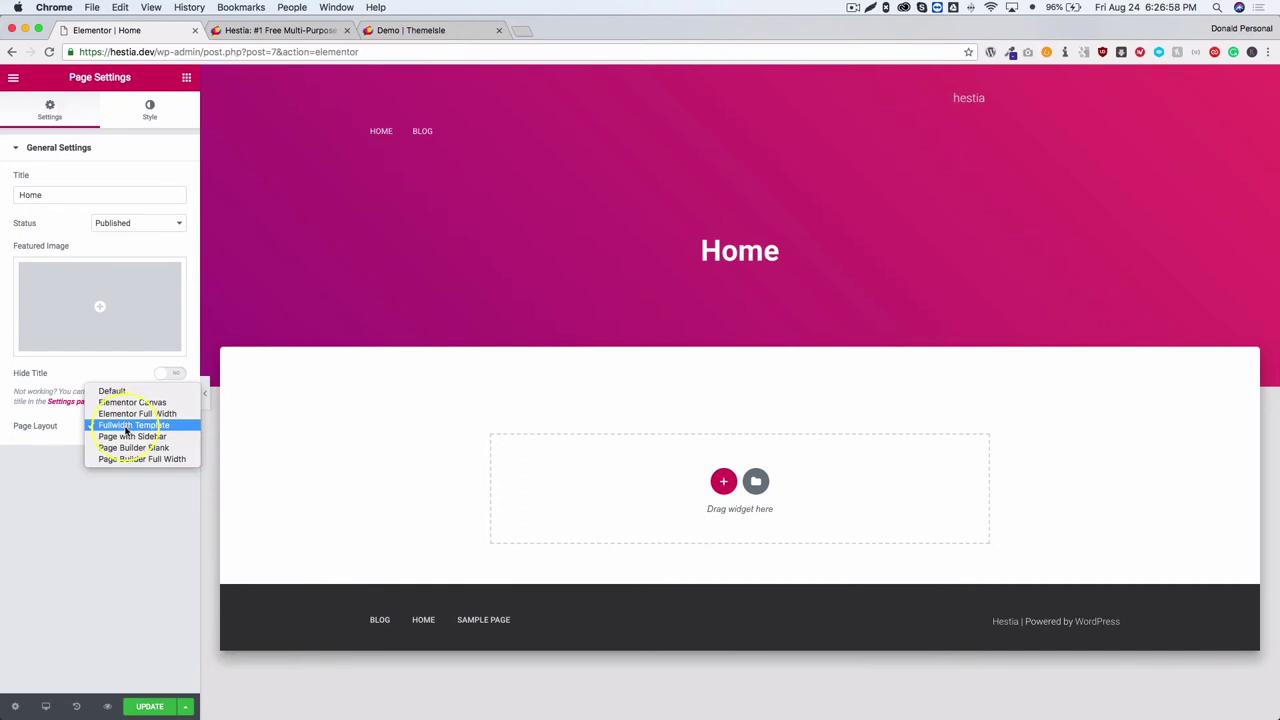
{"action": "left_click", "coordinate": [128, 437]}
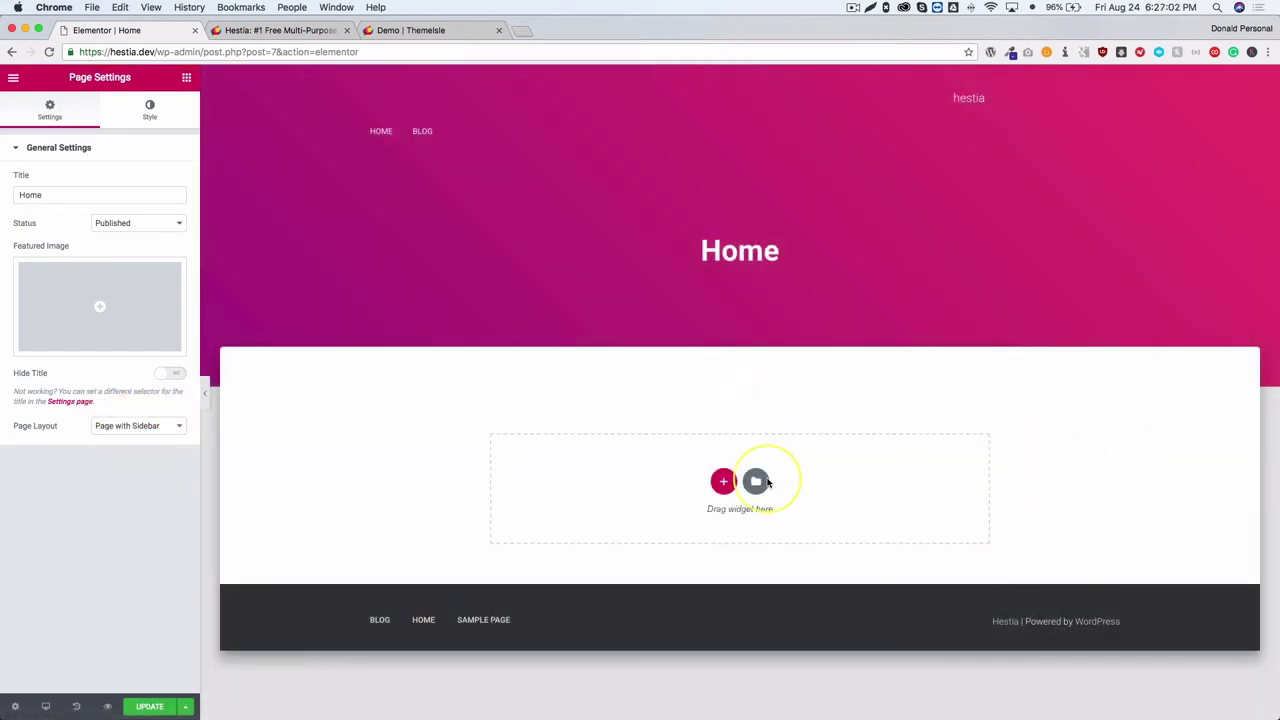
Try the Page Builder Blank layout on the Home page, followed by Page Builder Full Width
{"action": "left_click", "coordinate": [102, 427]}
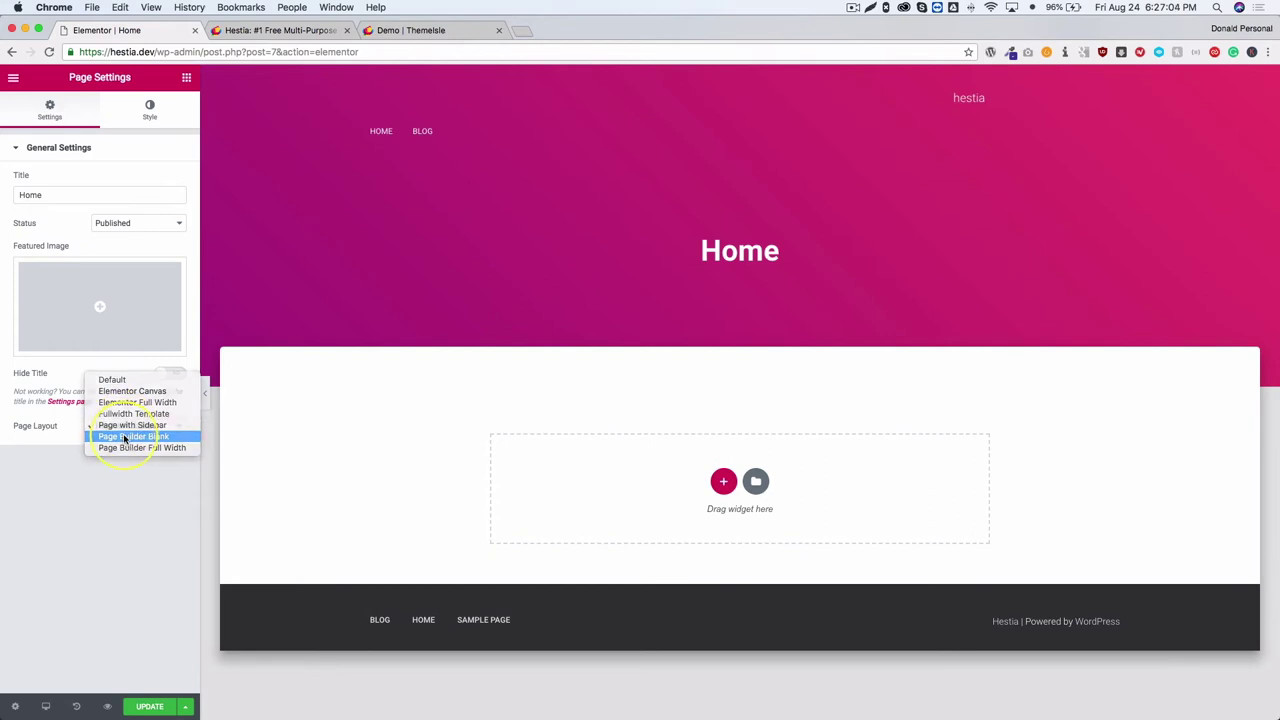
{"action": "left_click", "coordinate": [124, 437]}
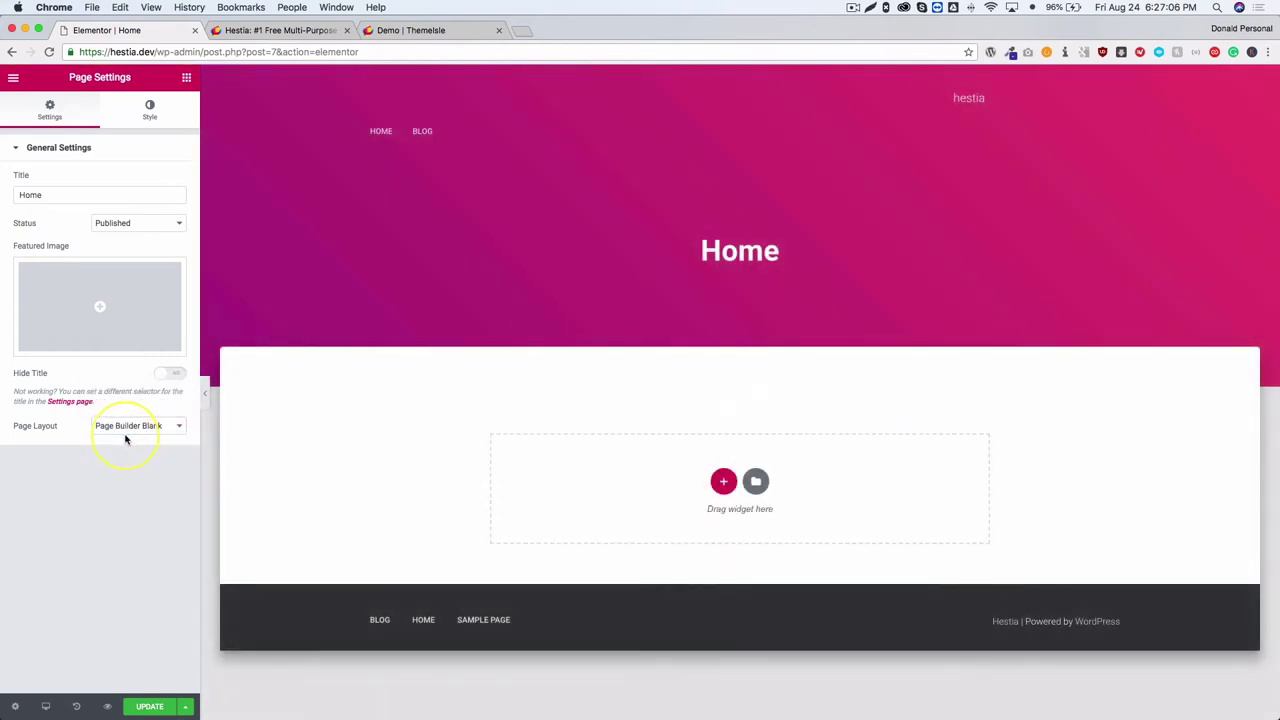
{"action": "left_click", "coordinate": [128, 432]}
{"action": "left_click", "coordinate": [127, 437]}
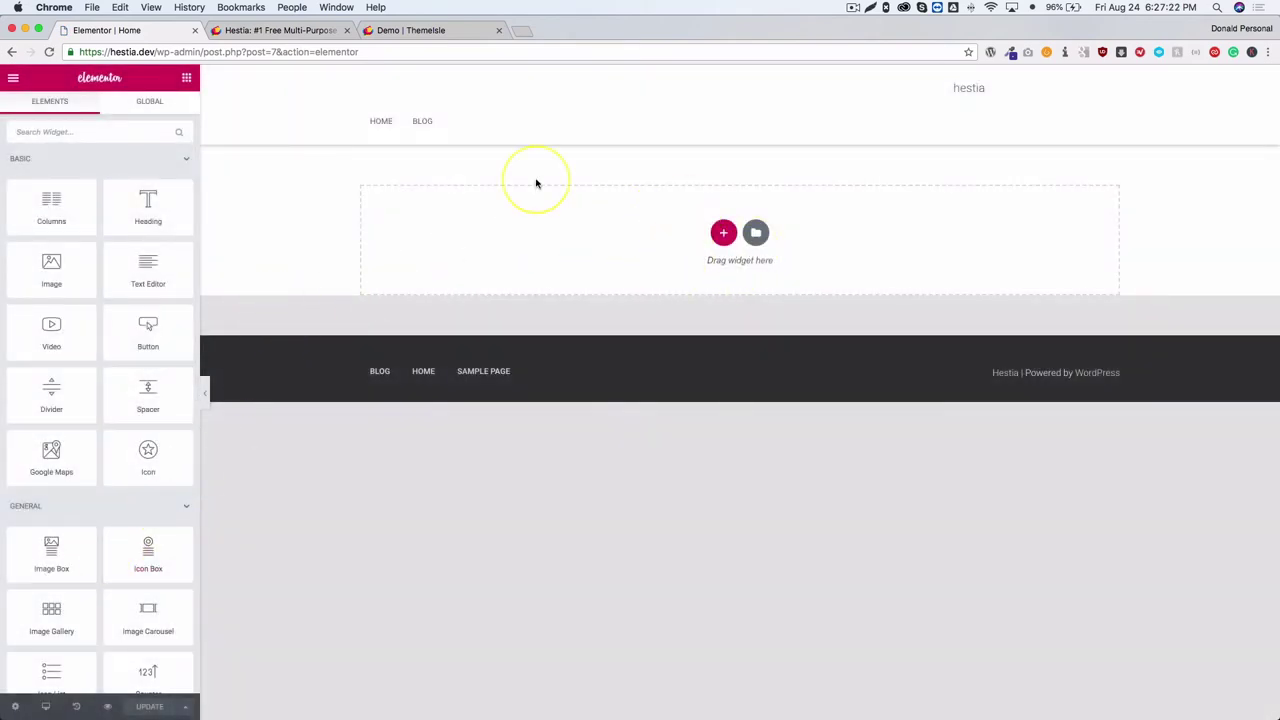
Reopen the page settings and change the Home page's layout to Page Builder Blank
{"action": "left_click", "coordinate": [15, 706]}
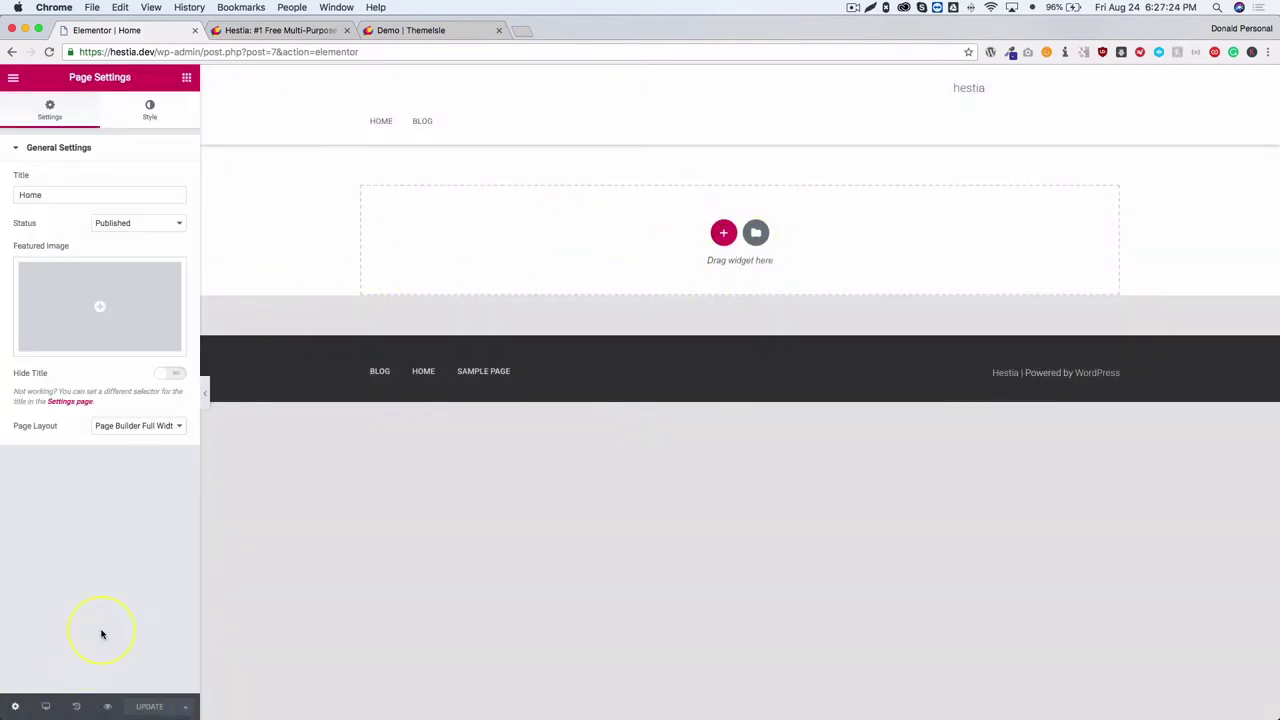
{"action": "left_click", "coordinate": [128, 429]}
{"action": "left_click", "coordinate": [130, 412]}
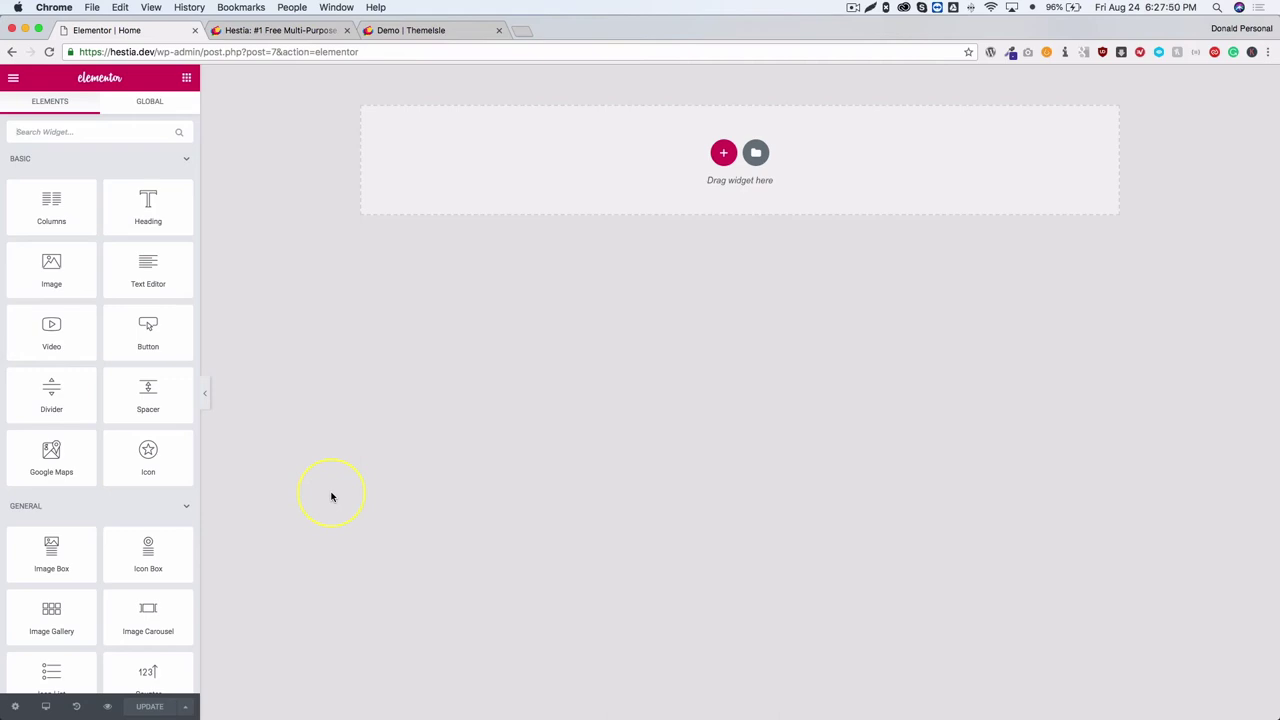
Set the Home page's layout to Elementor Full Width and update the page
{"action": "left_click", "coordinate": [15, 706]}
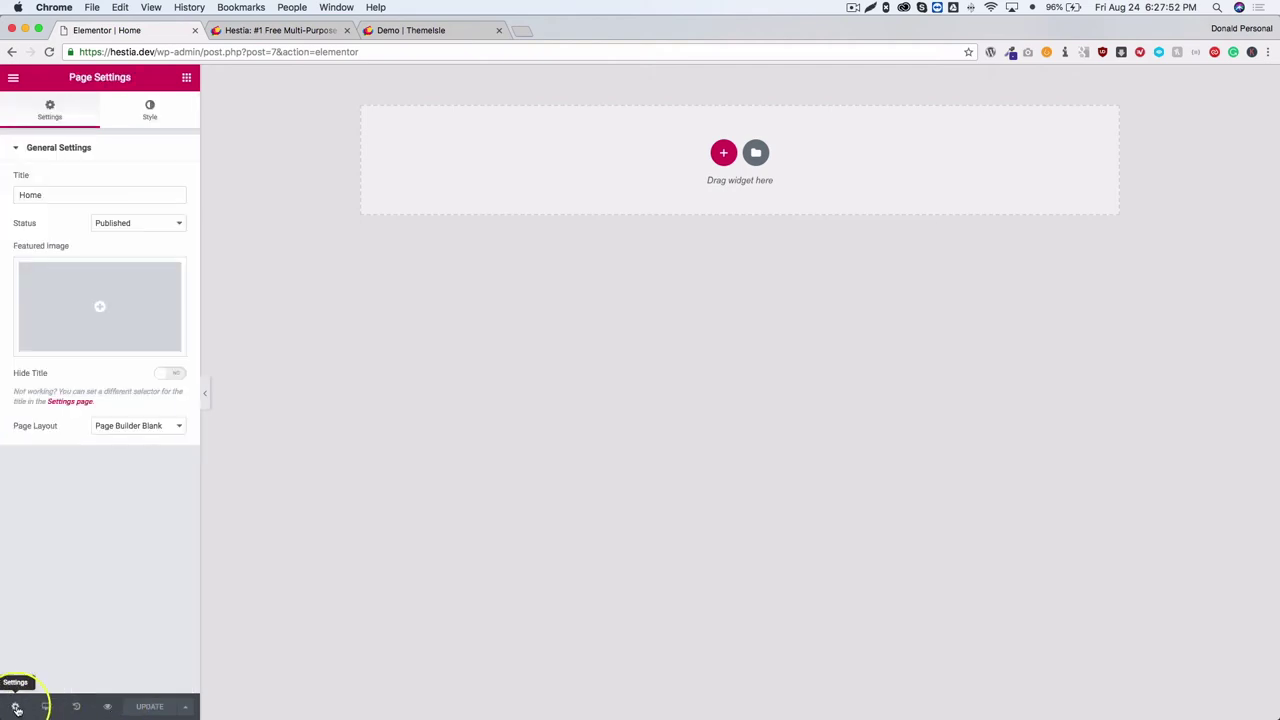
{"action": "left_click", "coordinate": [126, 426]}
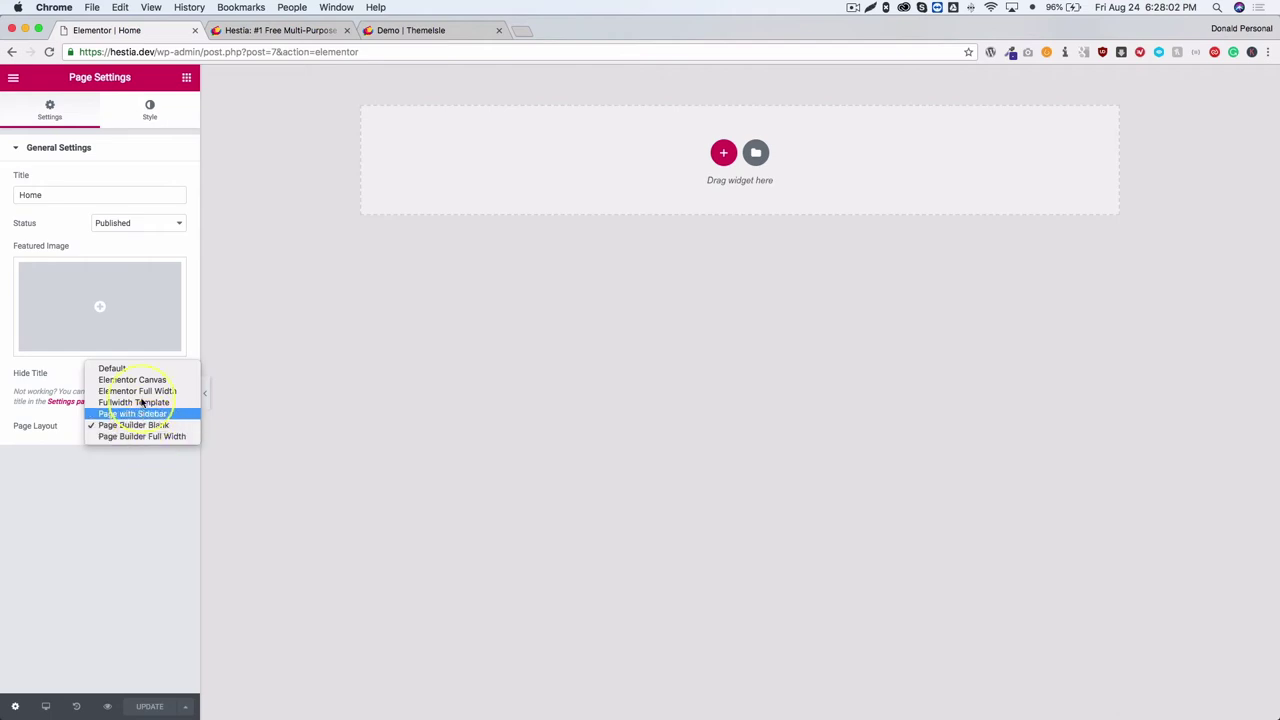
{"action": "left_click", "coordinate": [138, 391]}
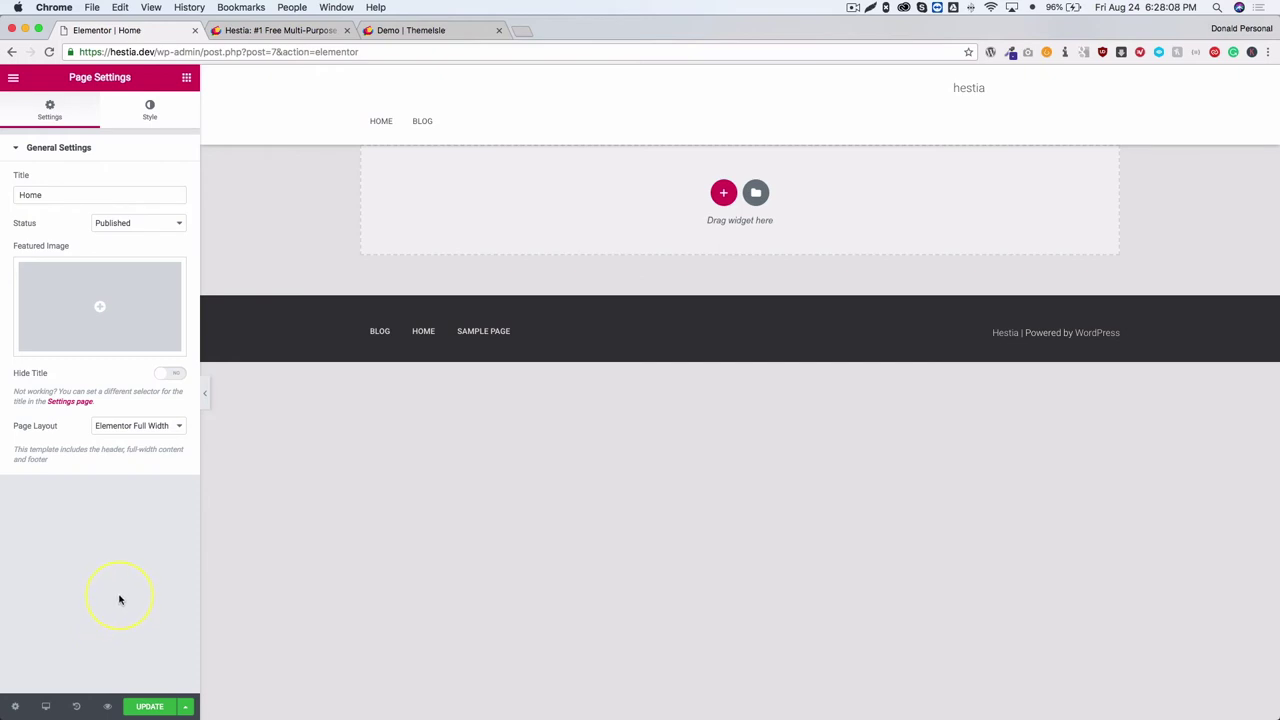
{"action": "left_click", "coordinate": [130, 427]}
{"action": "left_click", "coordinate": [130, 425]}
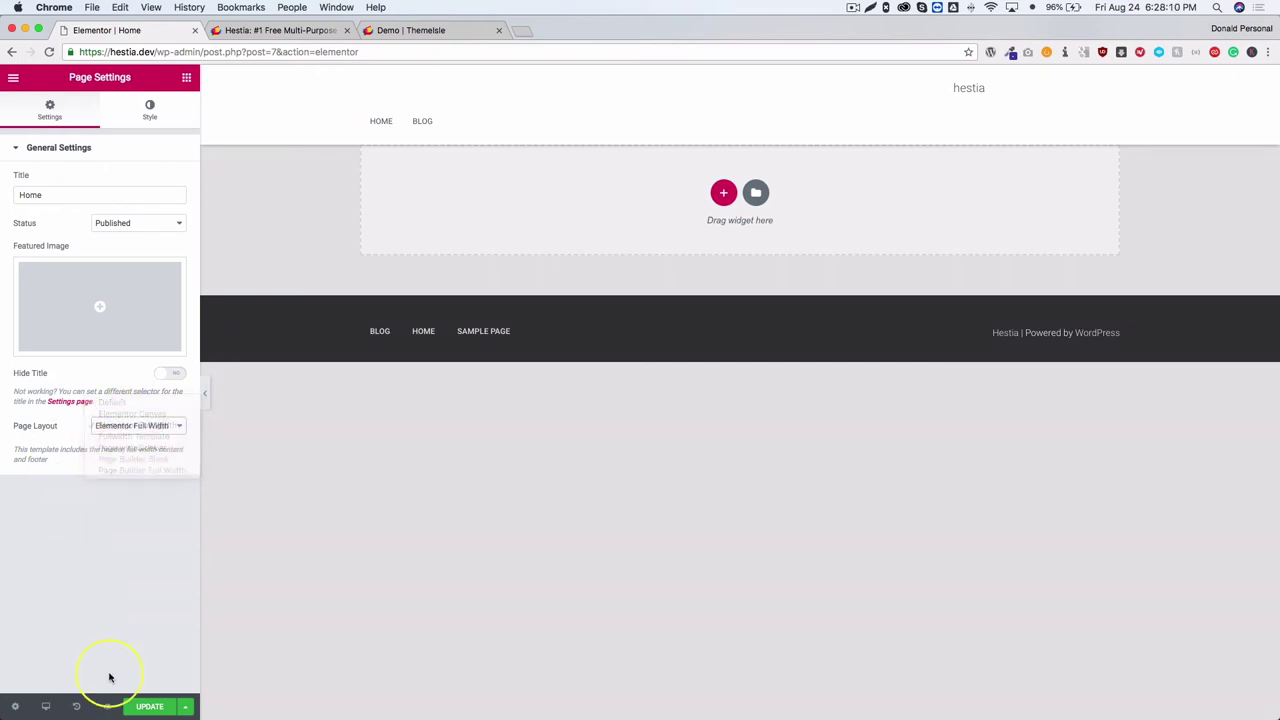
{"action": "left_click", "coordinate": [148, 706]}
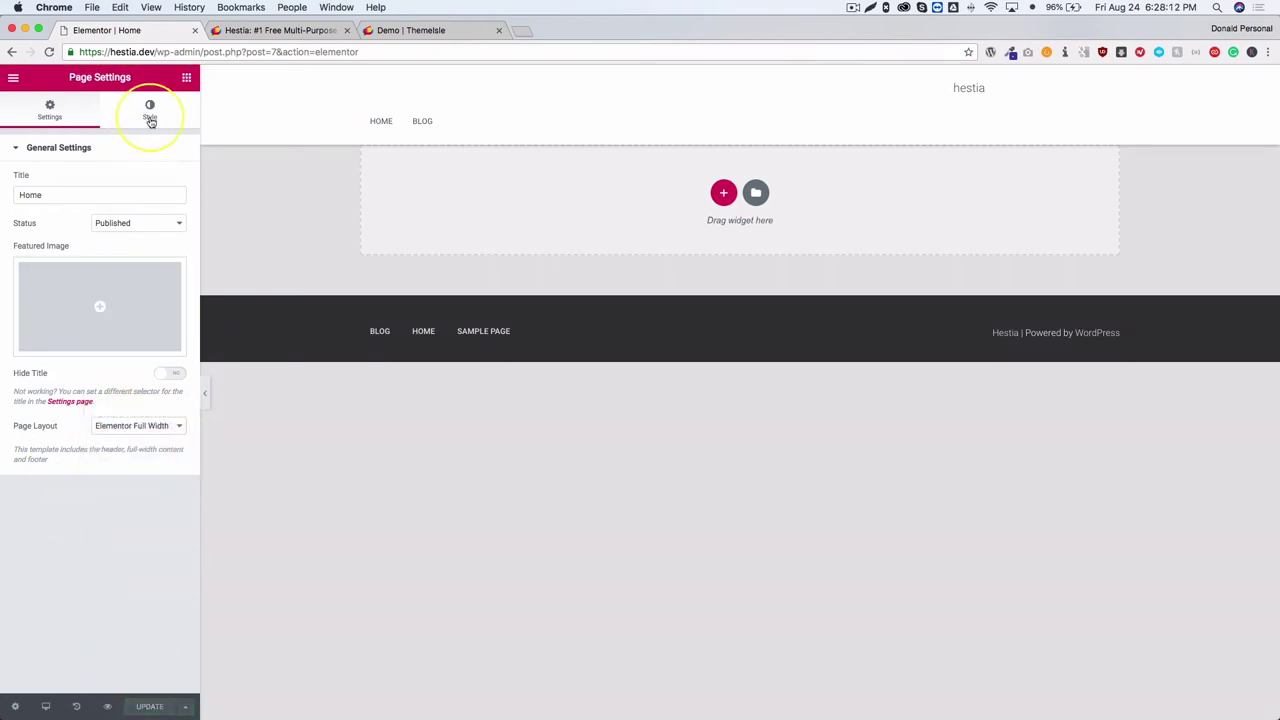
Insert the "Homepage – Business" page template from the Elementor library and review the resulting page
{"action": "left_click", "coordinate": [185, 80]}
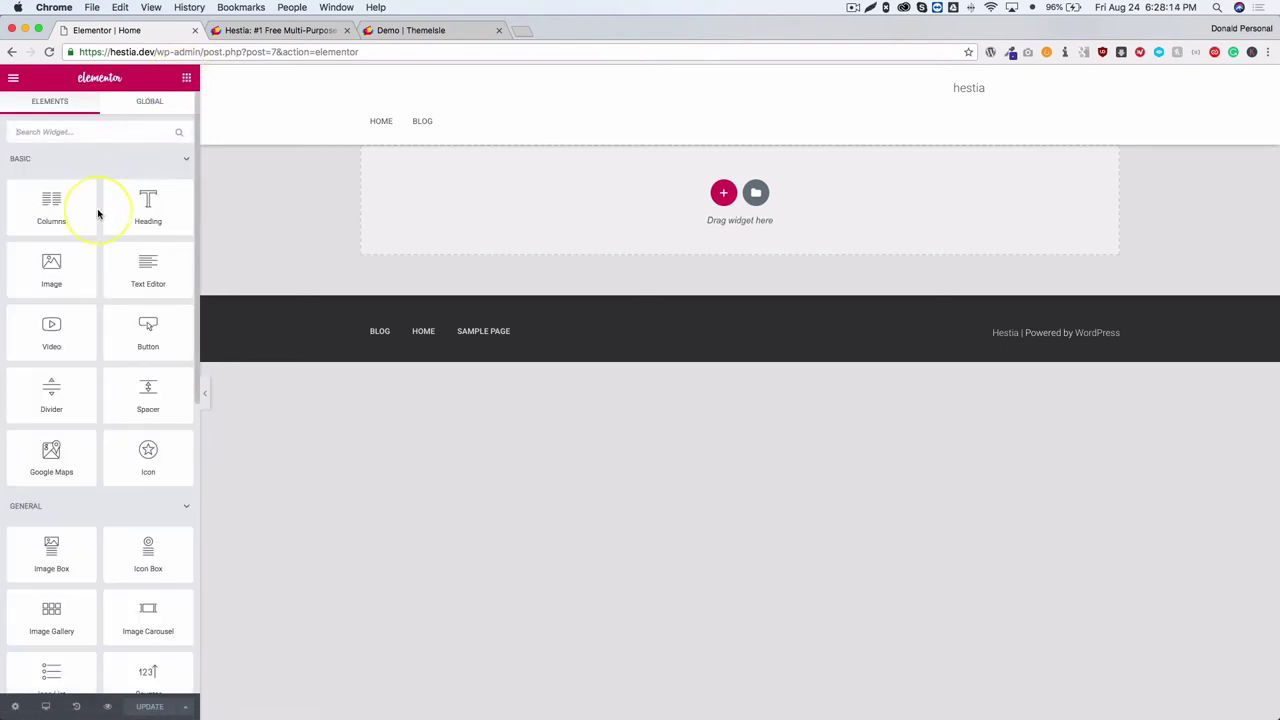
{"action": "left_click", "coordinate": [754, 193]}
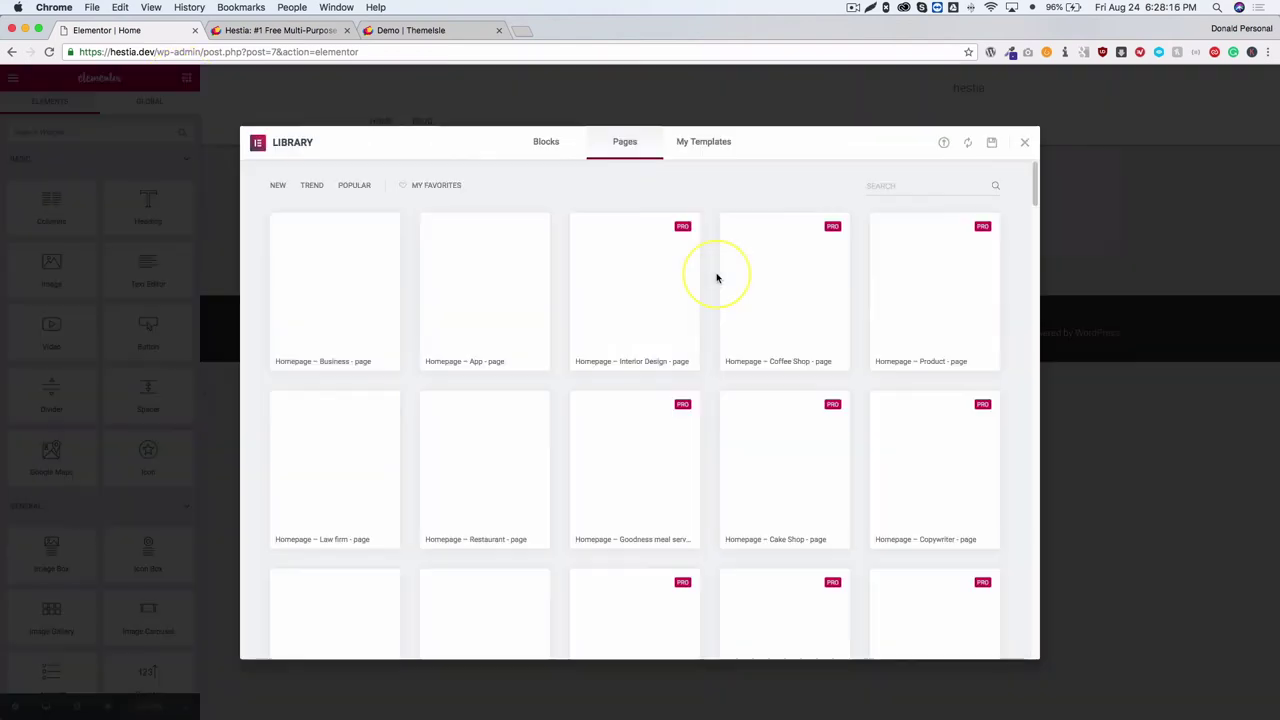
{"action": "left_click", "coordinate": [705, 141]}
{"action": "left_click", "coordinate": [640, 141]}
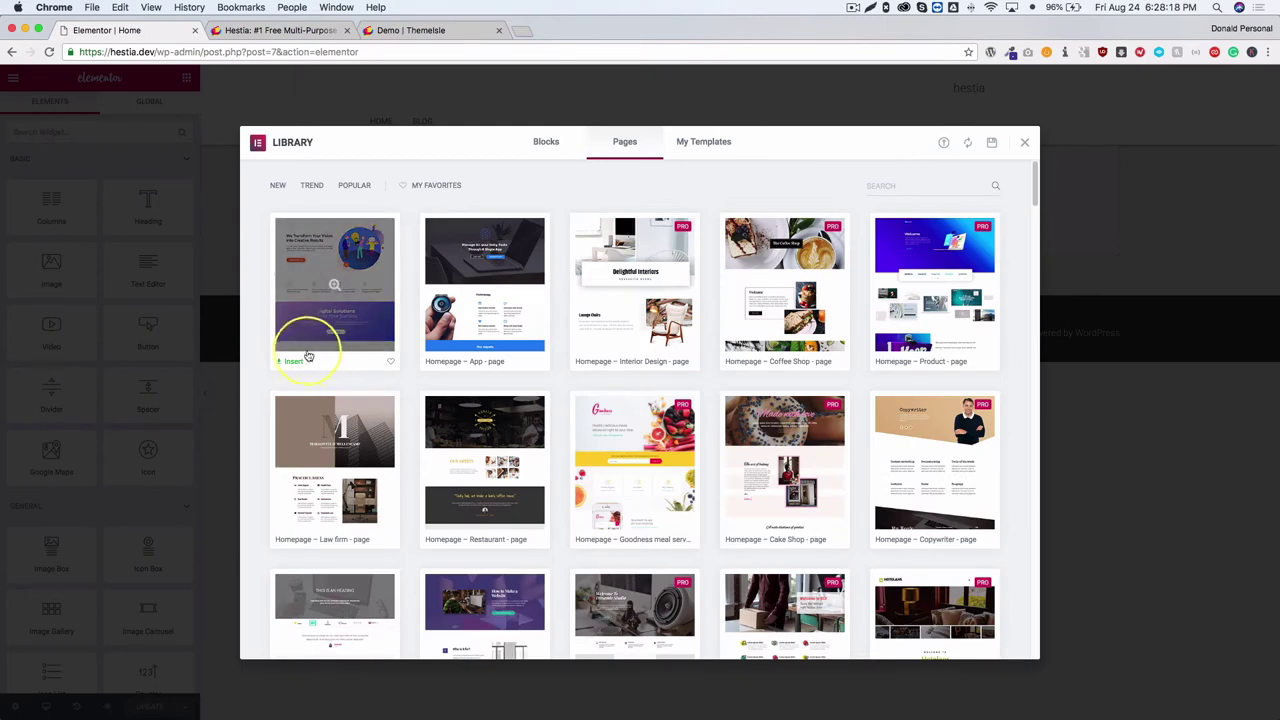
{"action": "left_click", "coordinate": [288, 366]}
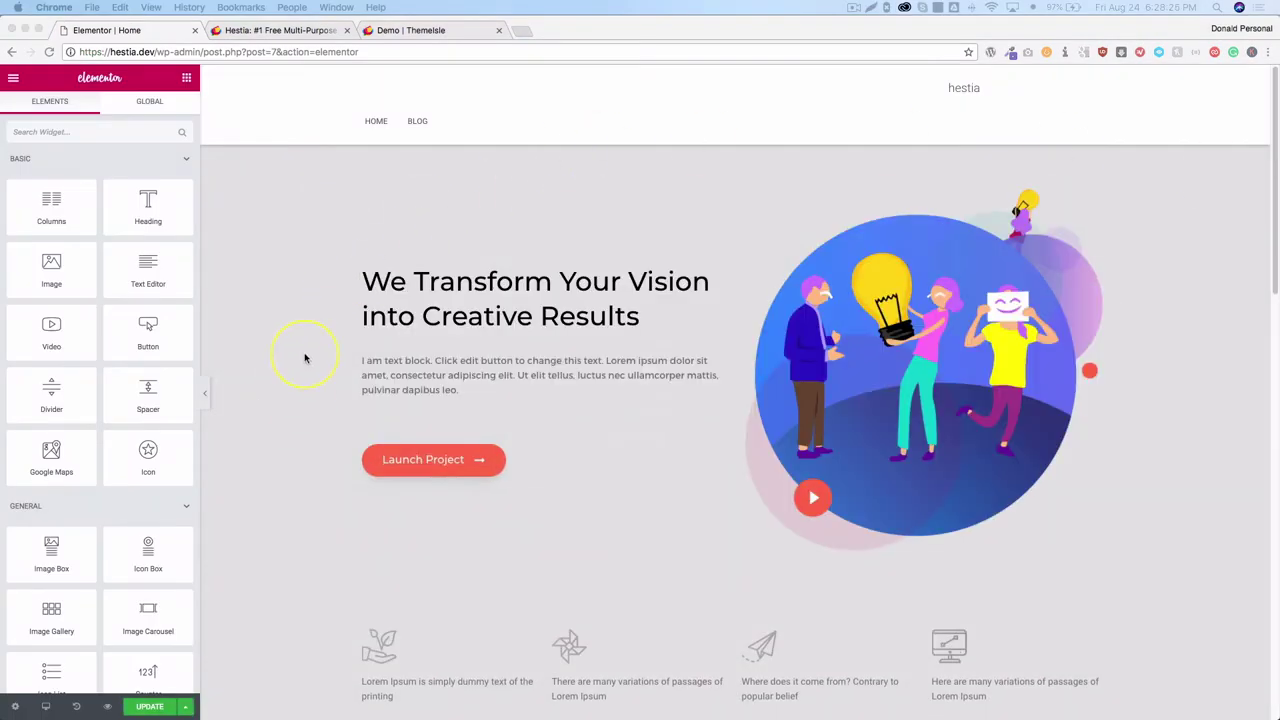
{"action": "scroll", "coordinate": [305, 358], "scroll_direction": "down", "scroll_amount": 15}
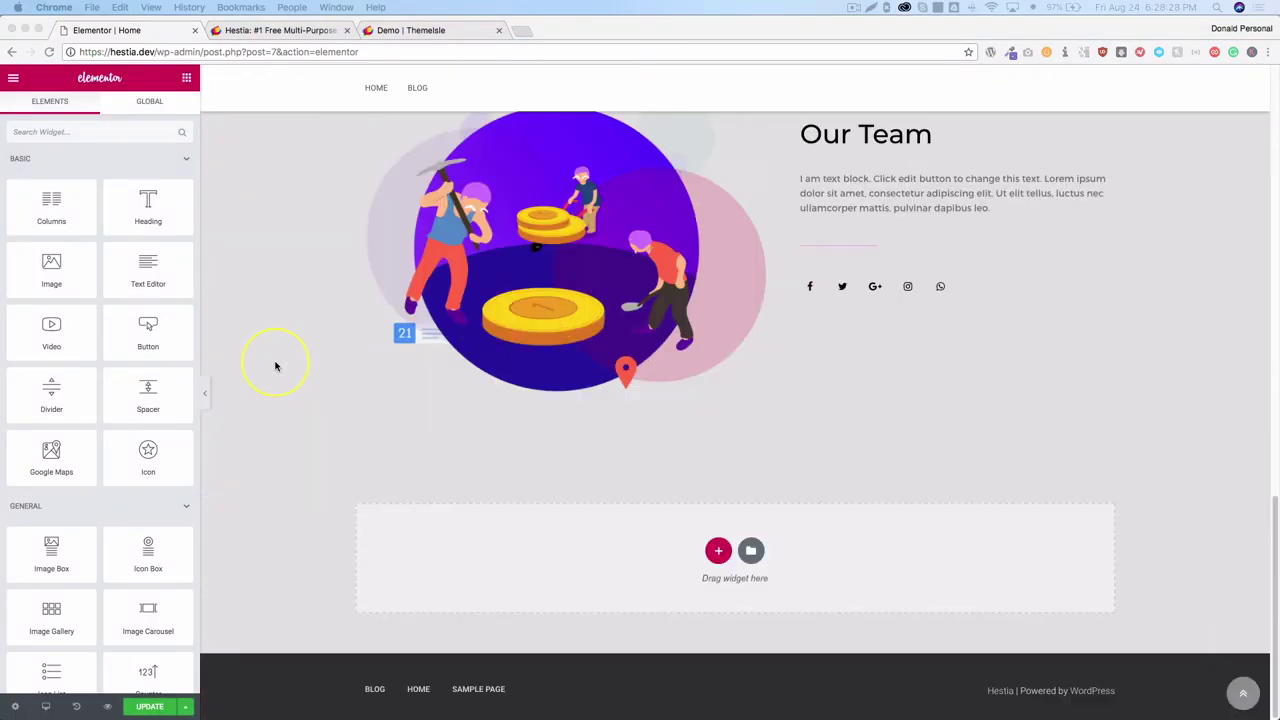
{"action": "scroll", "coordinate": [275, 366], "scroll_direction": "up", "scroll_amount": 15}
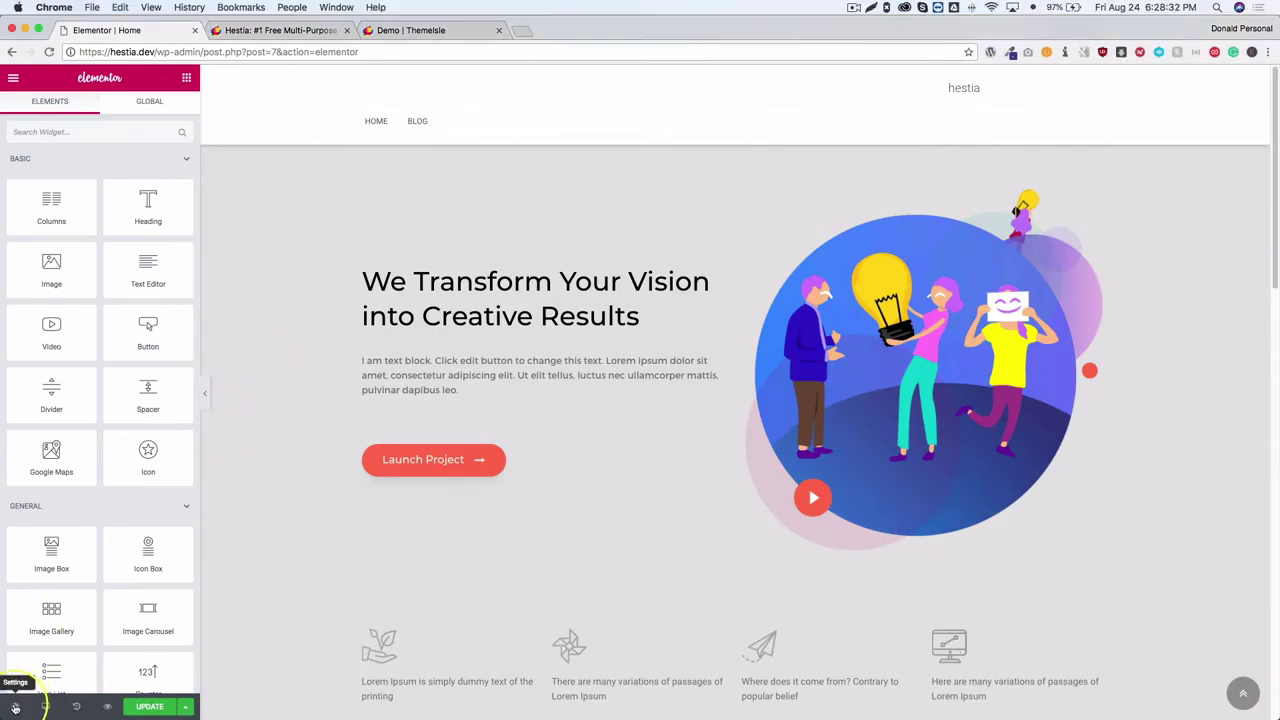
Check the Home page's body style settings, then review the template sections and the Themes counter's content settings
{"action": "left_click", "coordinate": [16, 705]}
{"action": "left_click", "coordinate": [150, 108]}
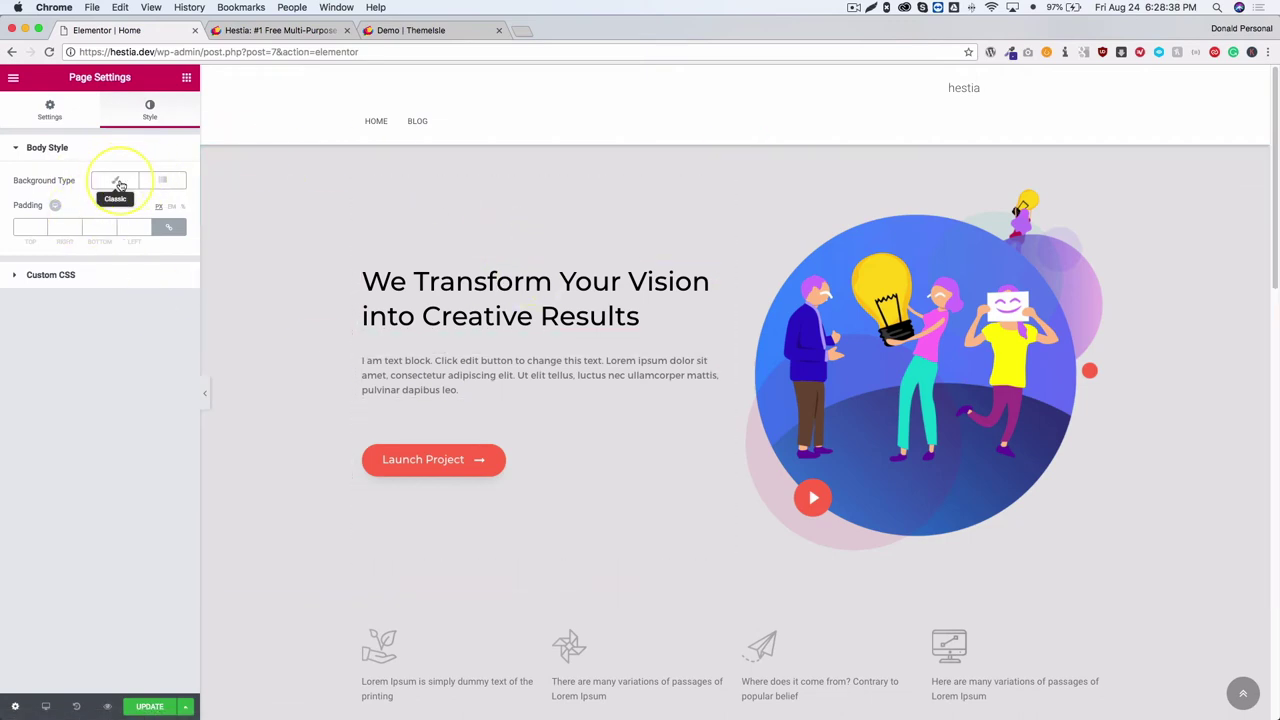
{"action": "scroll", "coordinate": [271, 429], "scroll_direction": "down", "scroll_amount": 1}
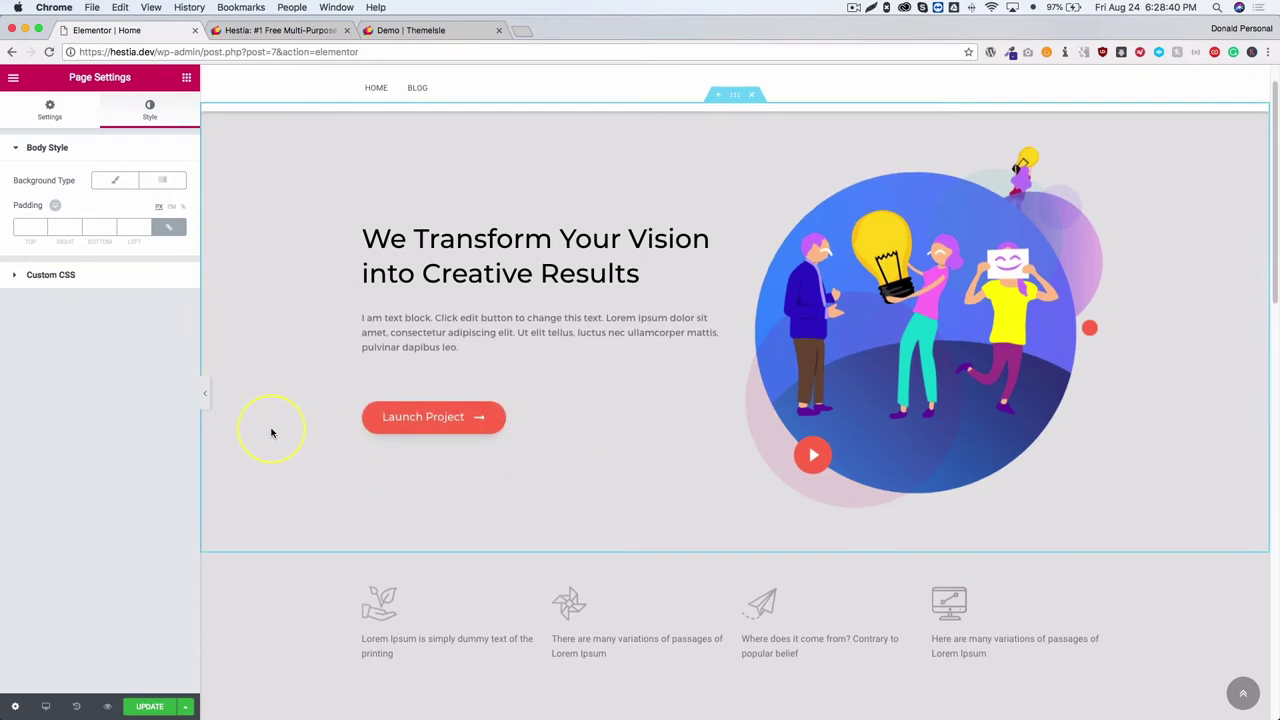
{"action": "scroll", "coordinate": [275, 432], "scroll_direction": "down", "scroll_amount": 10}
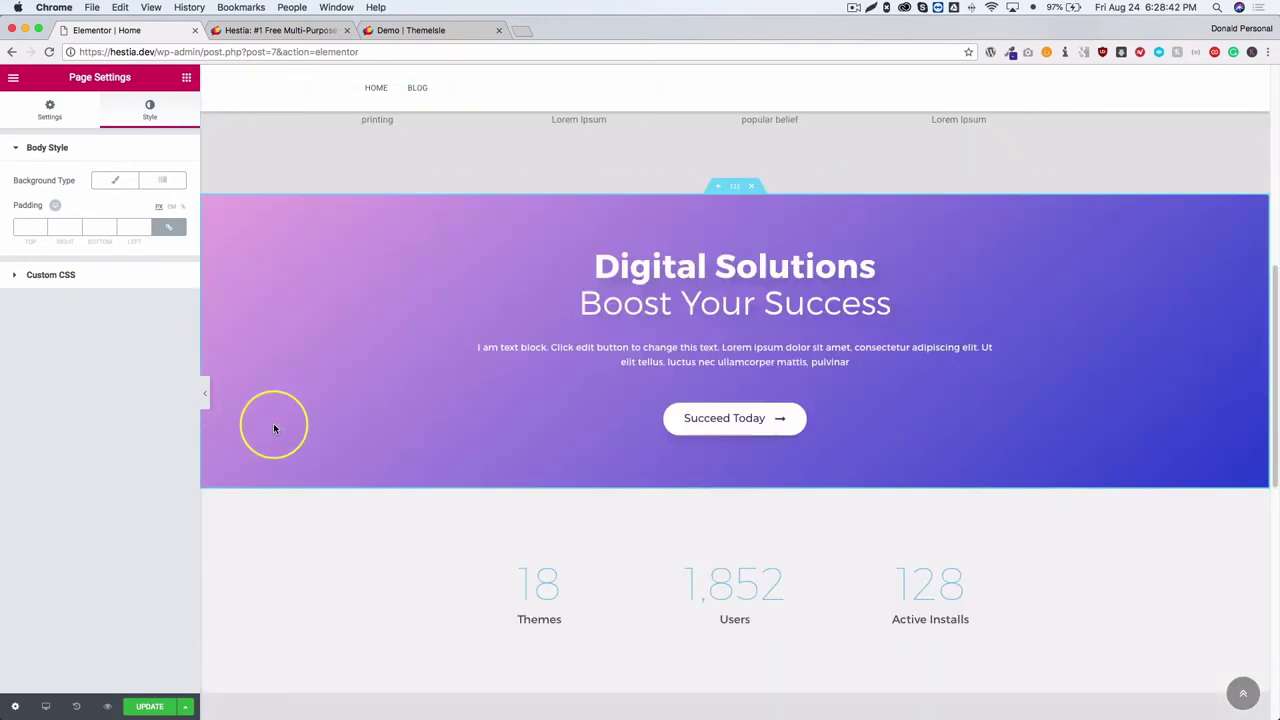
{"action": "scroll", "coordinate": [275, 430], "scroll_direction": "up", "scroll_amount": 3}
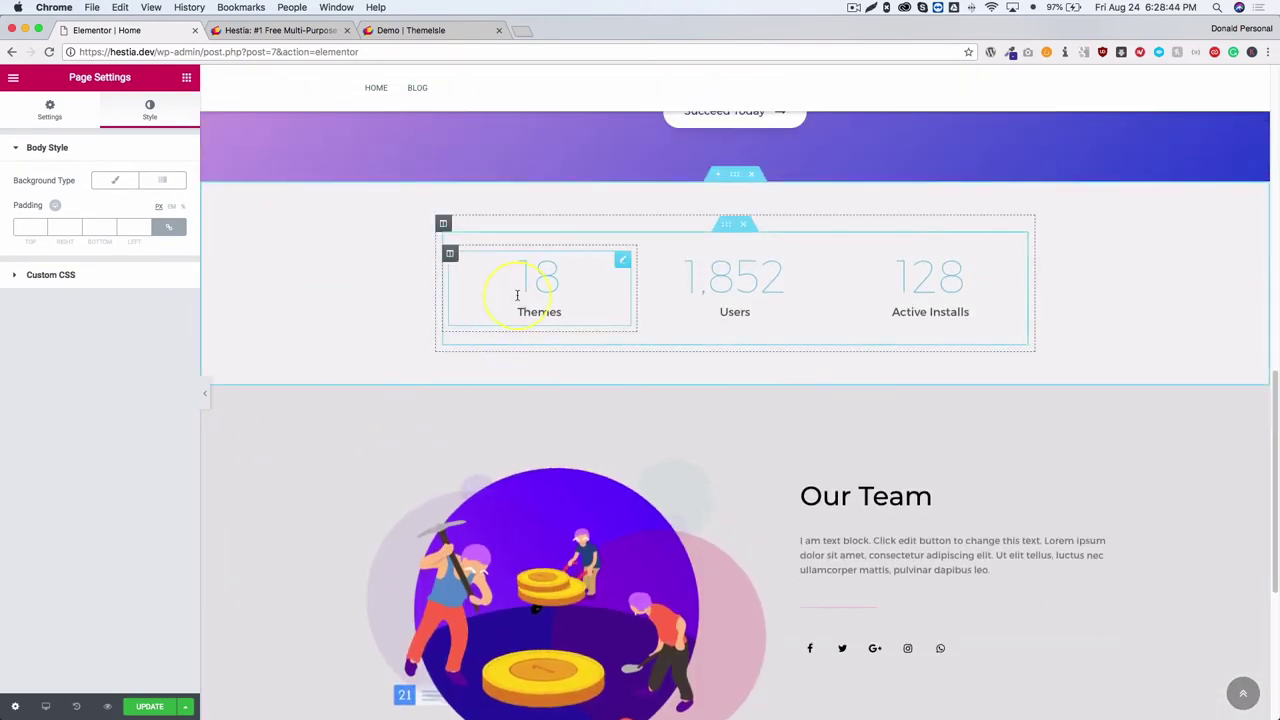
{"action": "left_click", "coordinate": [522, 297]}
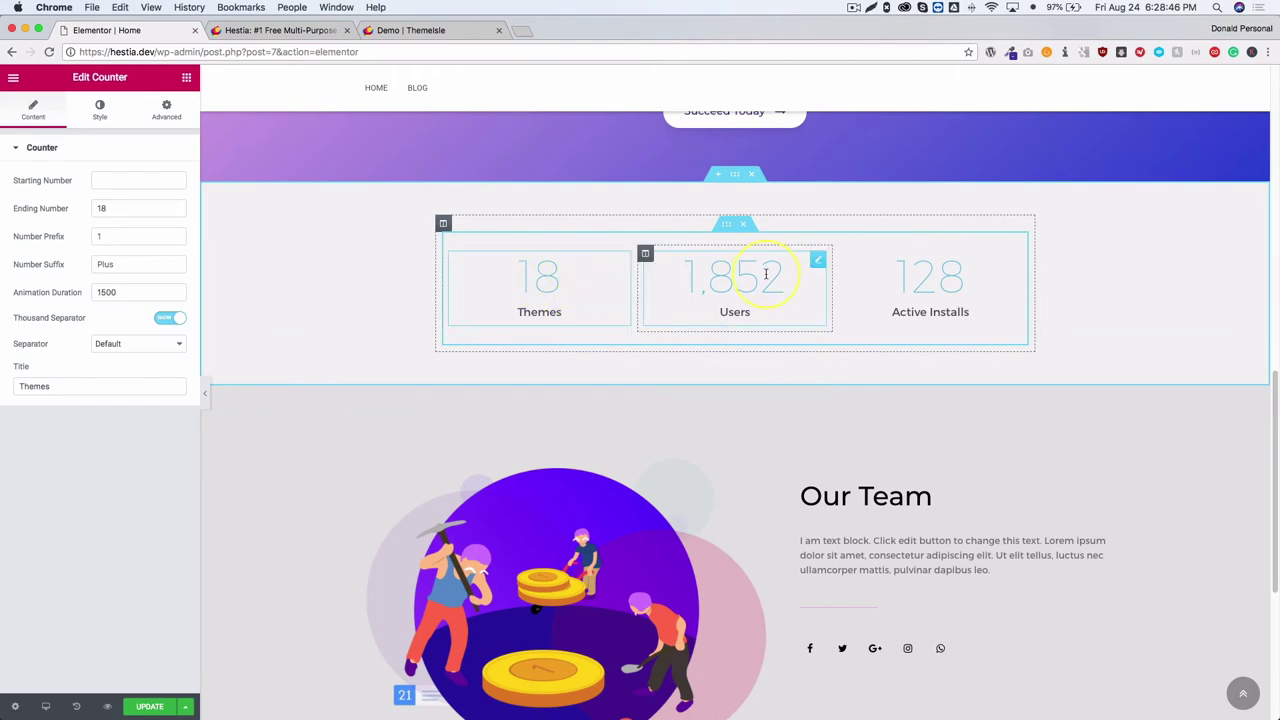
{"action": "scroll", "coordinate": [766, 274], "scroll_direction": "up", "scroll_amount": 10}
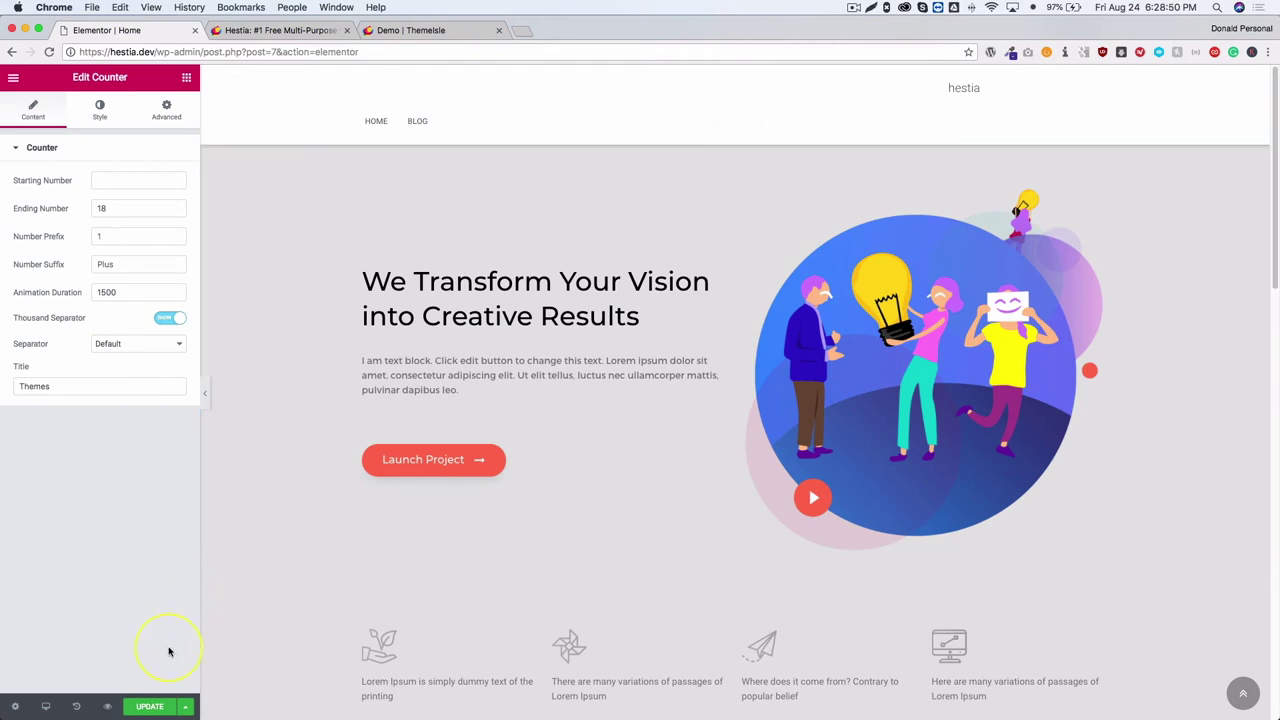
Update the Home page and exit the Elementor editor to the WordPress dashboard
{"action": "left_click", "coordinate": [149, 706]}
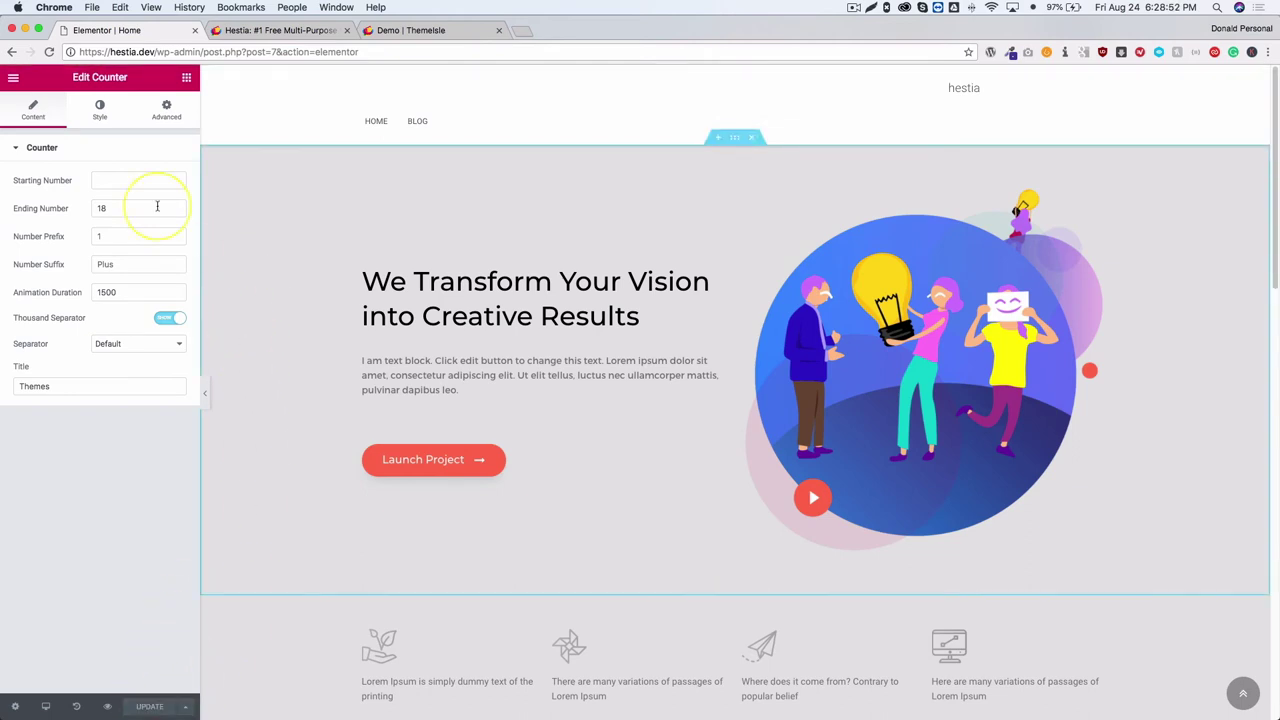
{"action": "left_click", "coordinate": [13, 80]}
{"action": "left_click", "coordinate": [86, 354]}
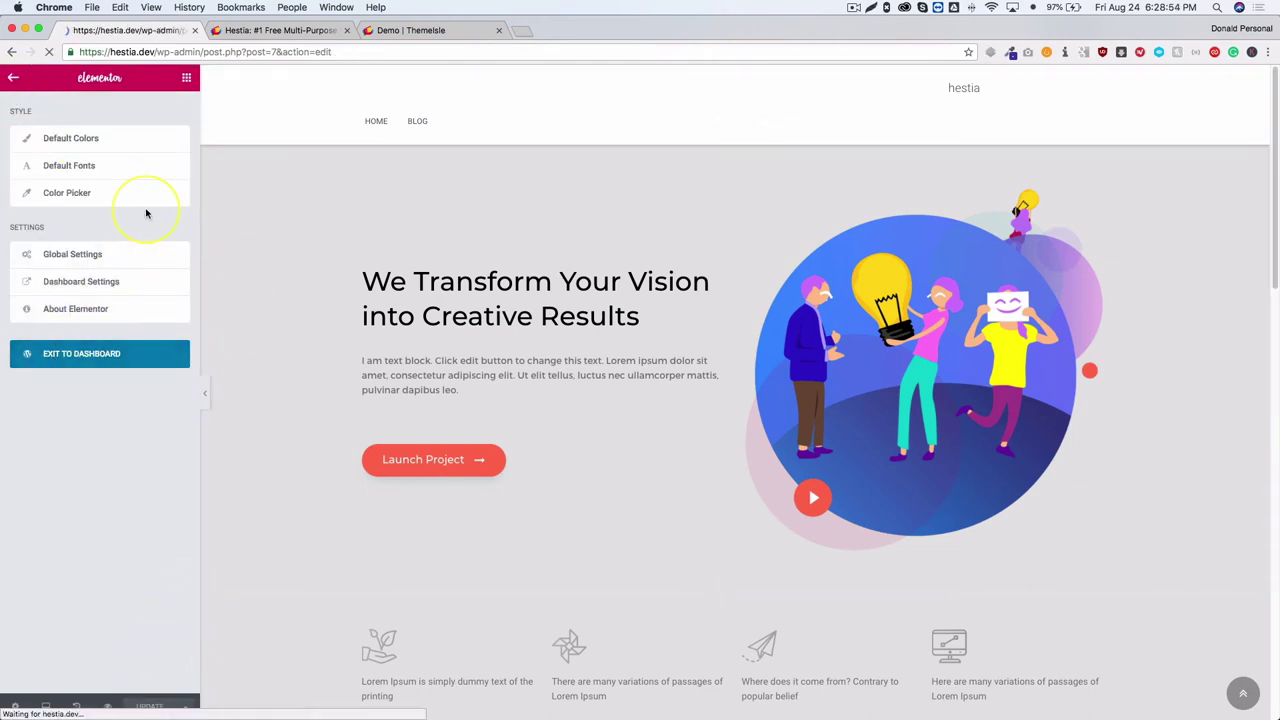
Look through the Customizer's Background Image, Site Identity, General Settings and Typography sections for background options
{"action": "mouse_move", "coordinate": [40, 280]}
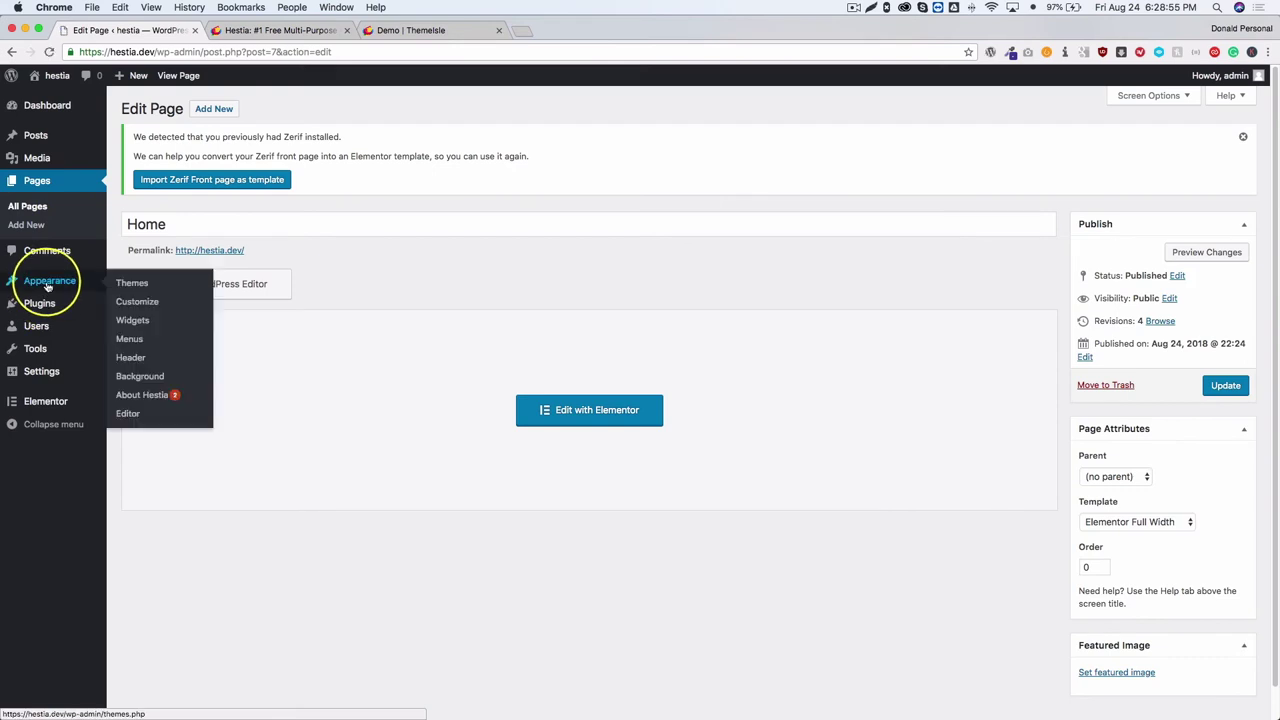
{"action": "left_click", "coordinate": [143, 377]}
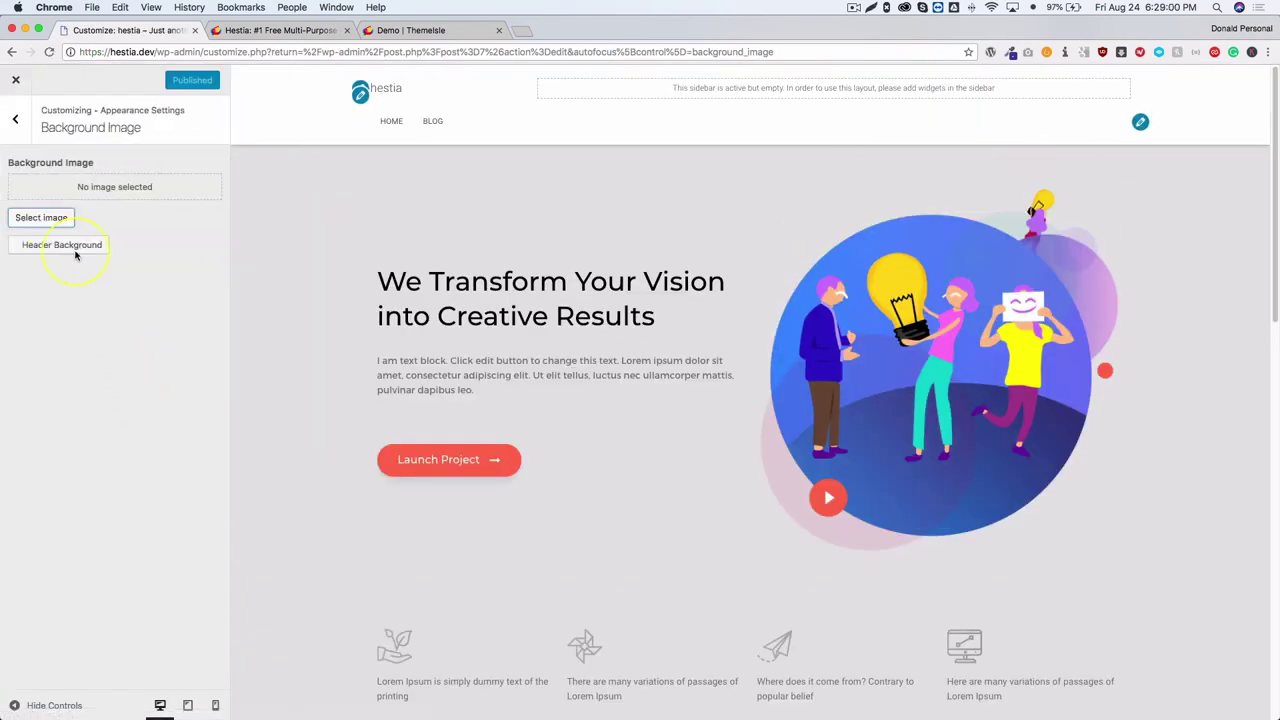
{"action": "left_click", "coordinate": [15, 119]}
{"action": "left_click", "coordinate": [14, 119]}
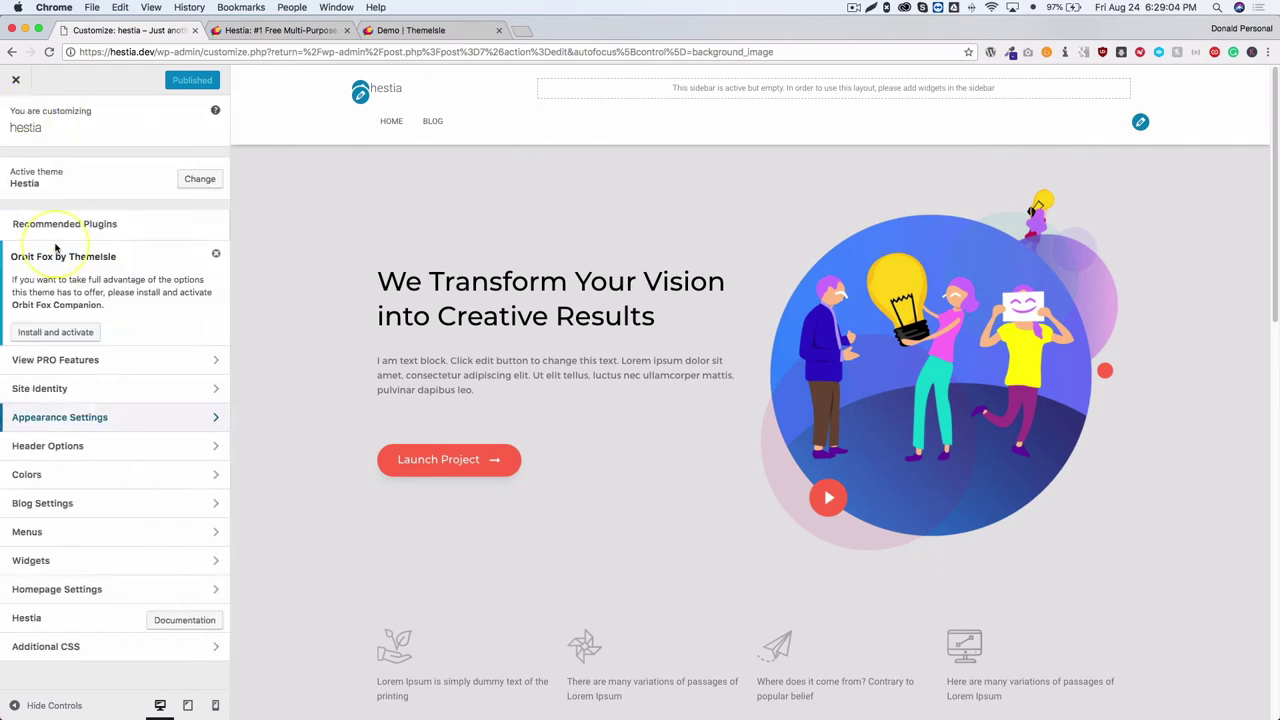
{"action": "left_click", "coordinate": [55, 388]}
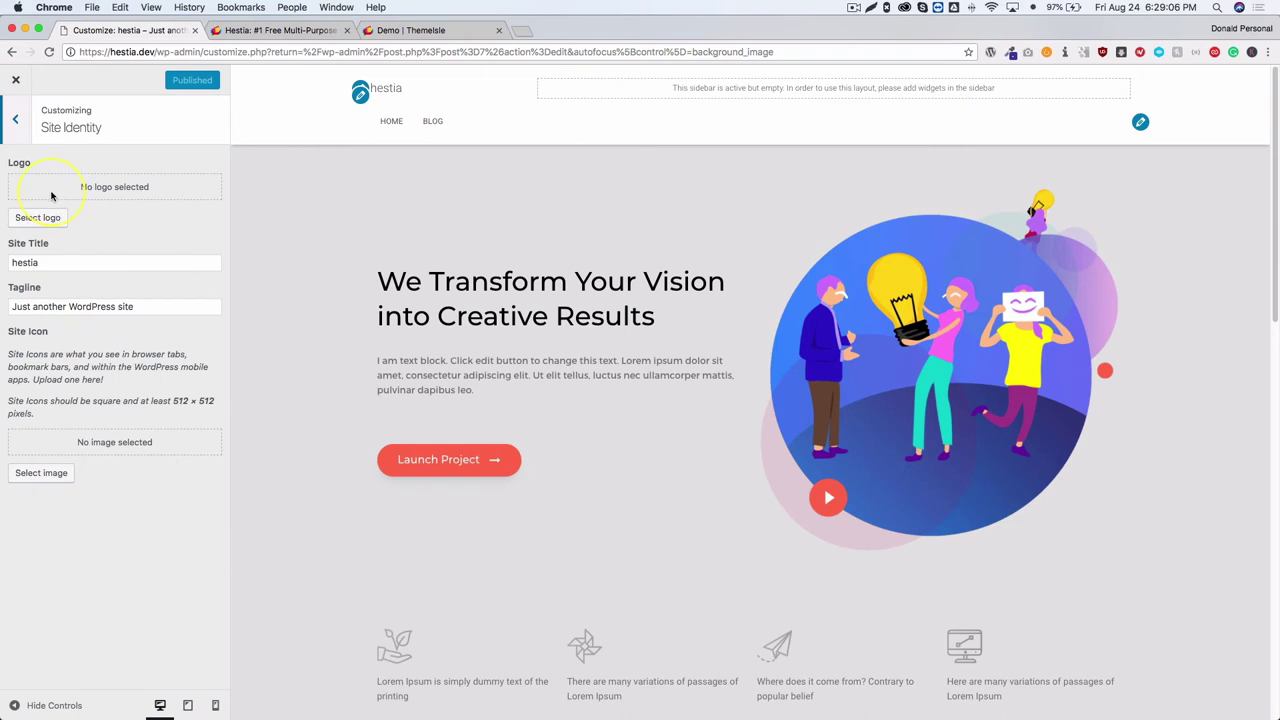
{"action": "left_click", "coordinate": [28, 135]}
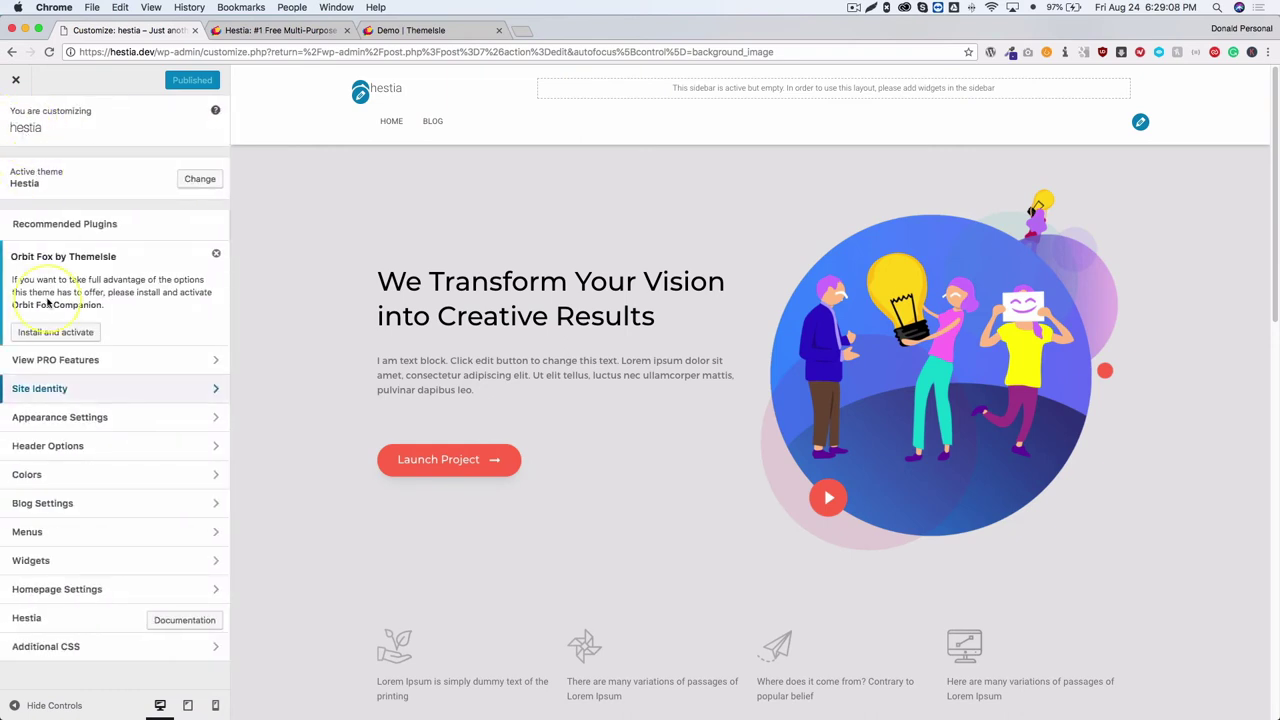
{"action": "left_click", "coordinate": [54, 420]}
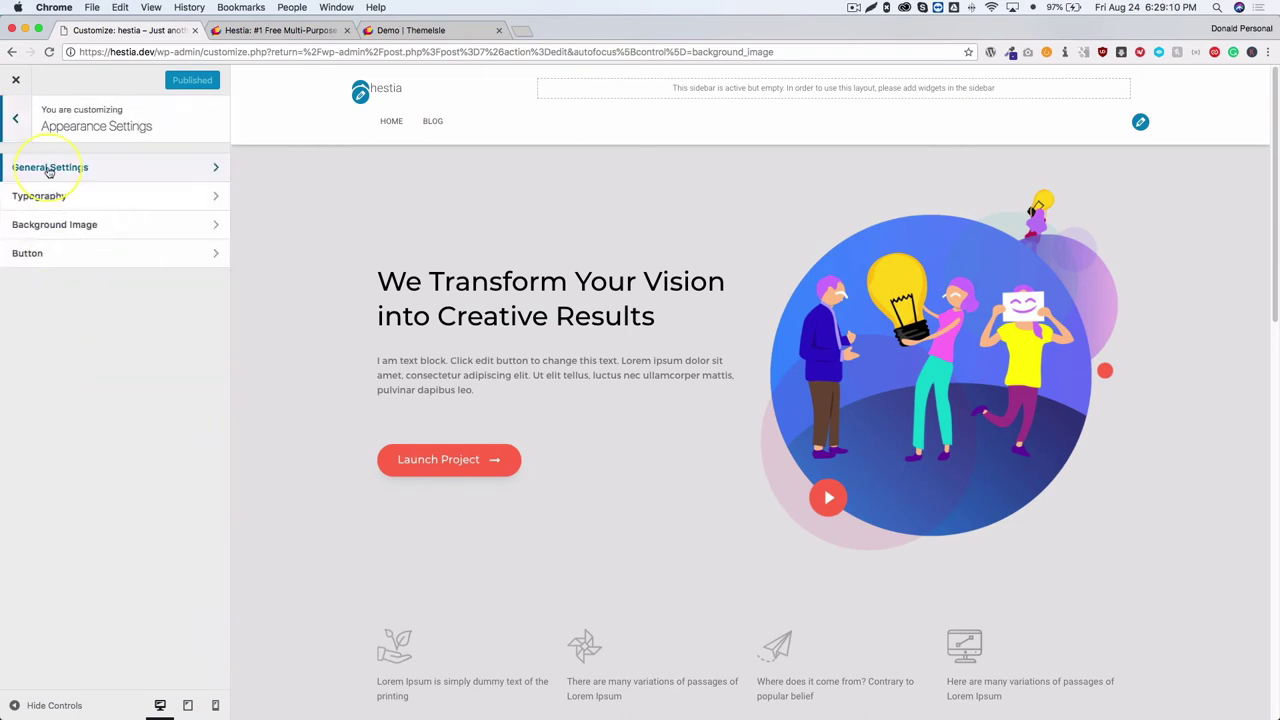
{"action": "left_click", "coordinate": [50, 167]}
{"action": "left_click", "coordinate": [20, 128]}
{"action": "left_click", "coordinate": [40, 196]}
{"action": "left_click", "coordinate": [15, 119]}
{"action": "left_click", "coordinate": [40, 230]}
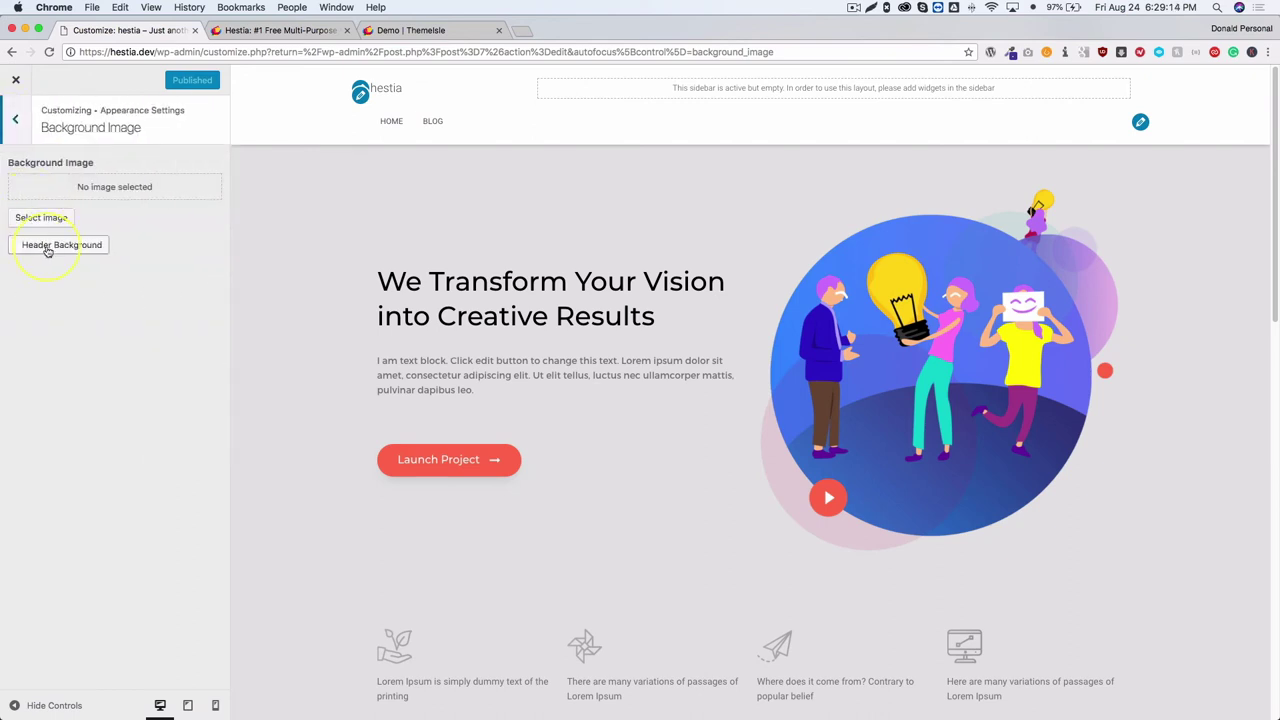
{"action": "left_click", "coordinate": [15, 122]}
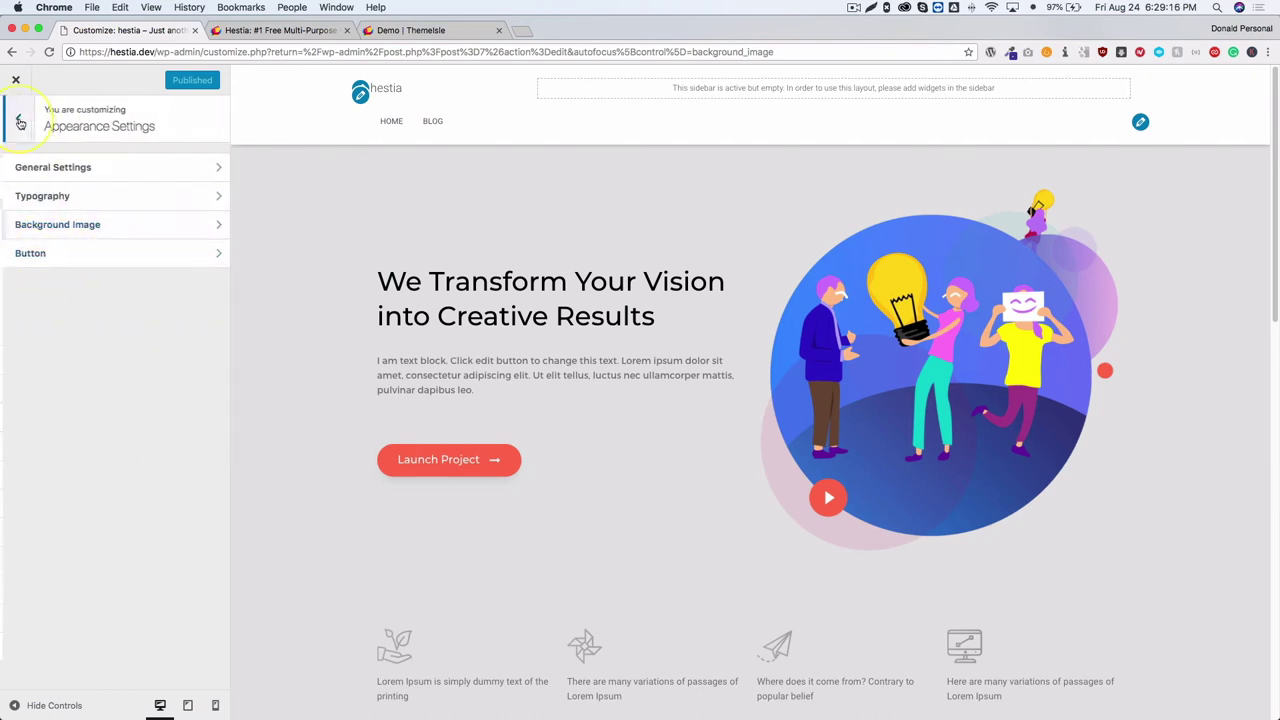
Set the site's background color to white (#ffffff) in the Customizer, publish the change and close the Customizer
{"action": "left_click", "coordinate": [15, 119]}
{"action": "left_click", "coordinate": [58, 470]}
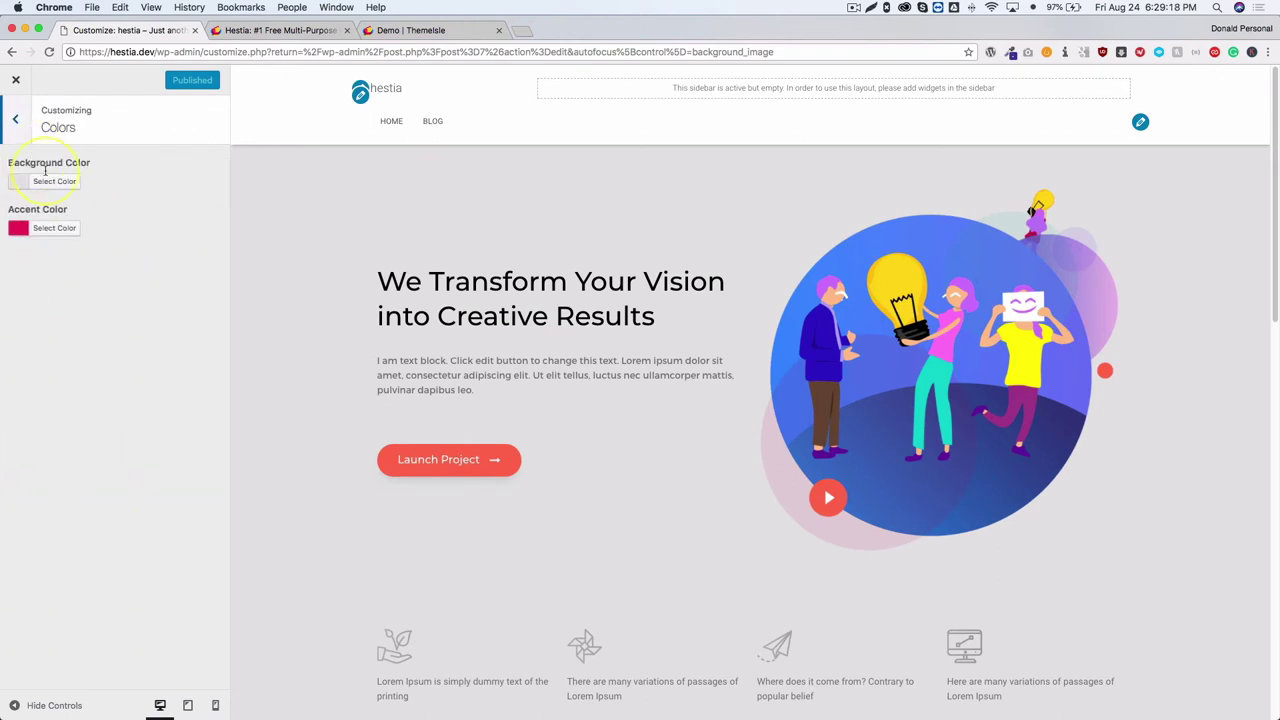
{"action": "left_click", "coordinate": [50, 181]}
{"action": "left_click", "coordinate": [37, 336]}
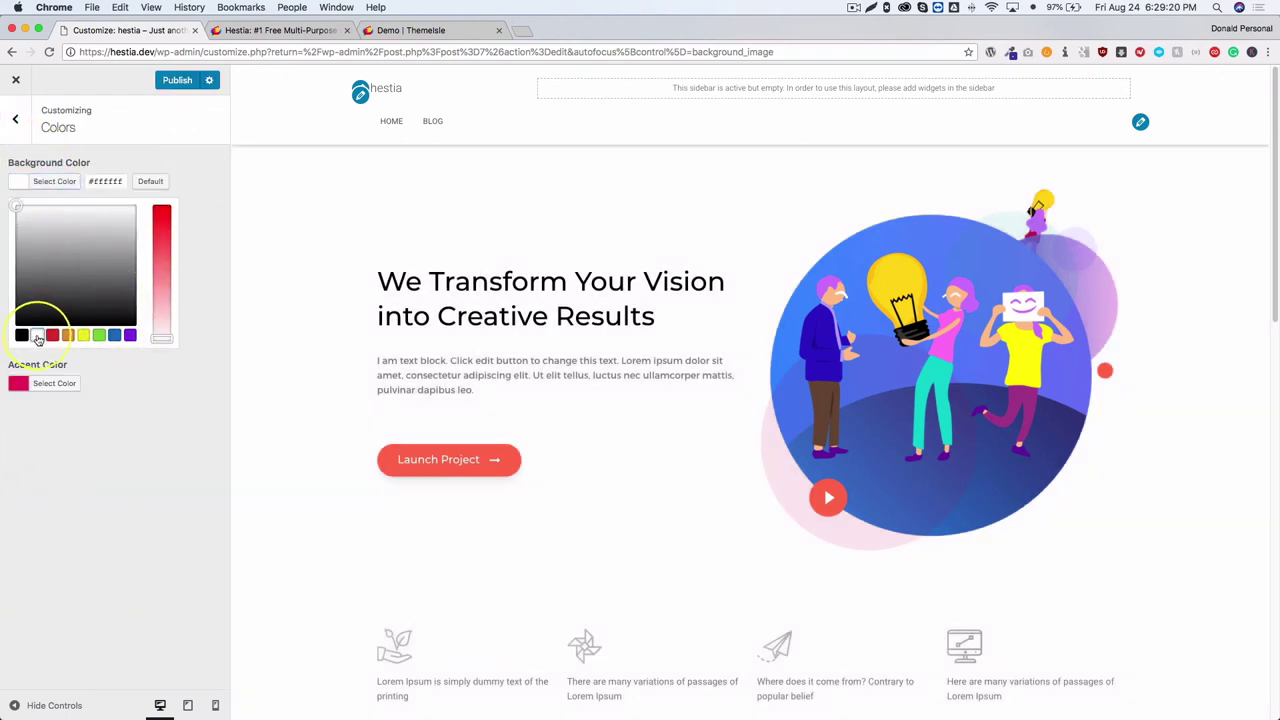
{"action": "left_click", "coordinate": [172, 80]}
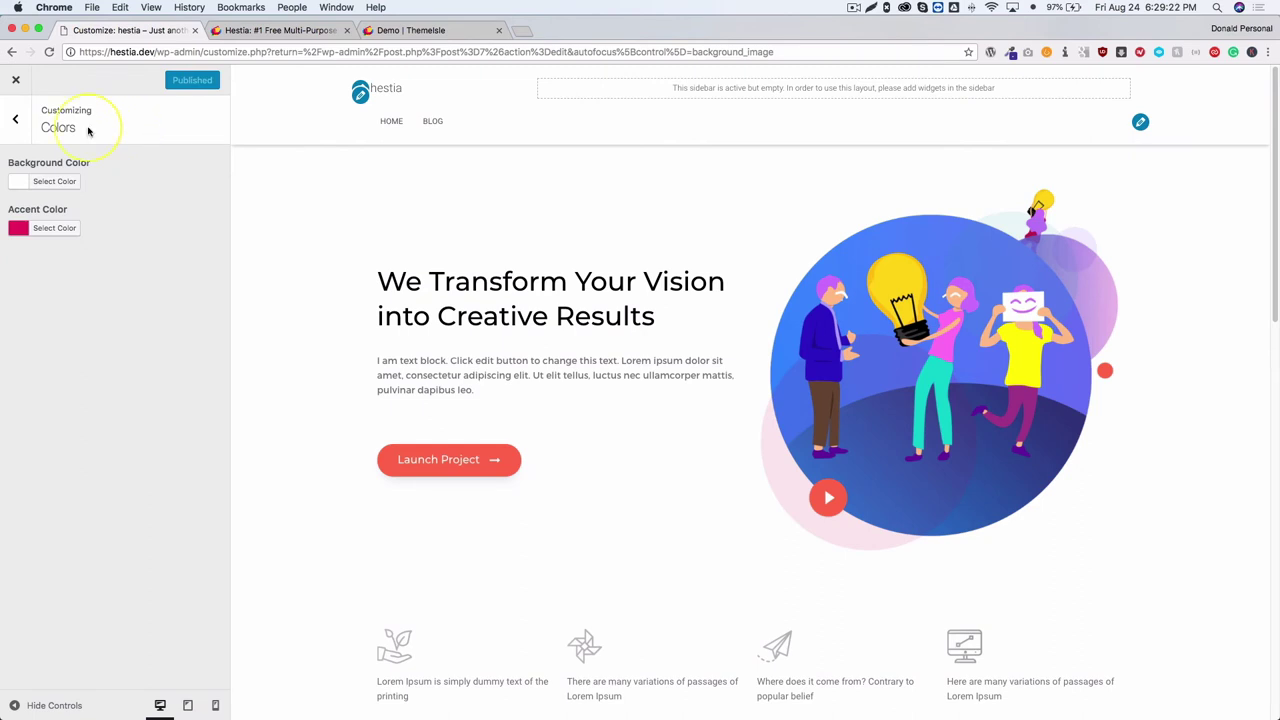
{"action": "left_click", "coordinate": [25, 86]}
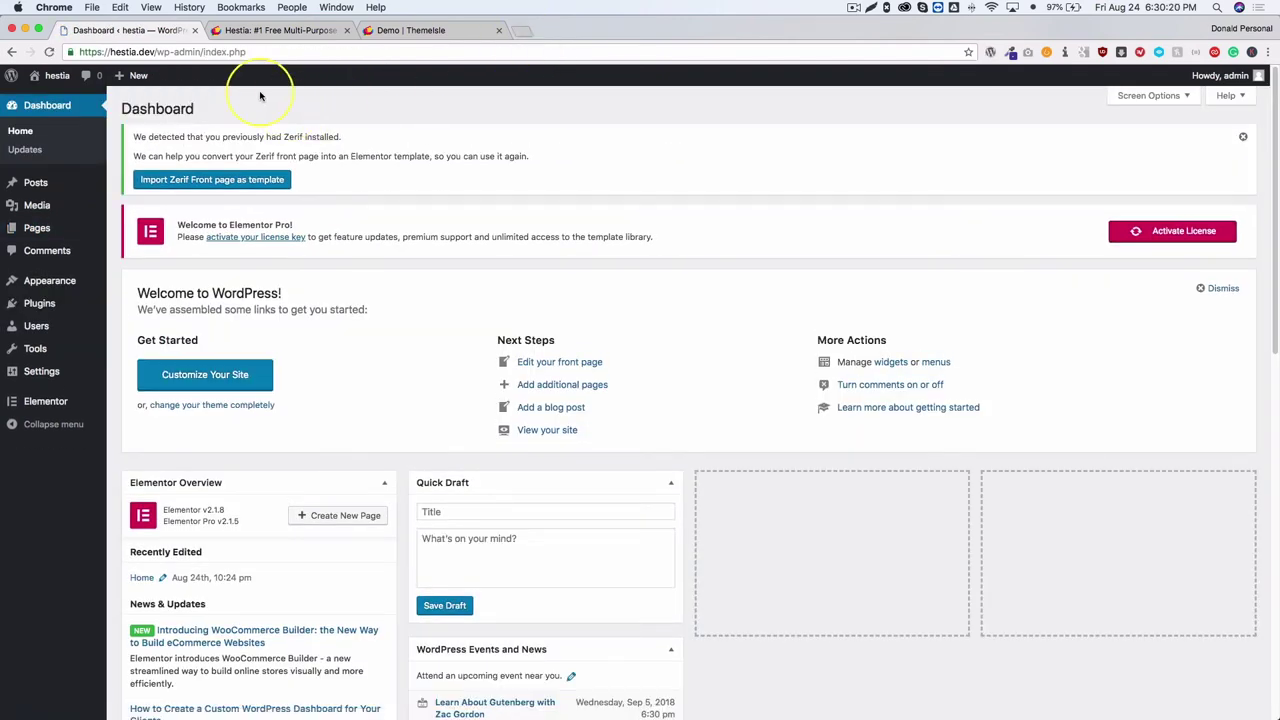
Open the live site in a new tab and review the Home page from its header down to the footer
{"action": "mouse_move", "coordinate": [30, 405]}
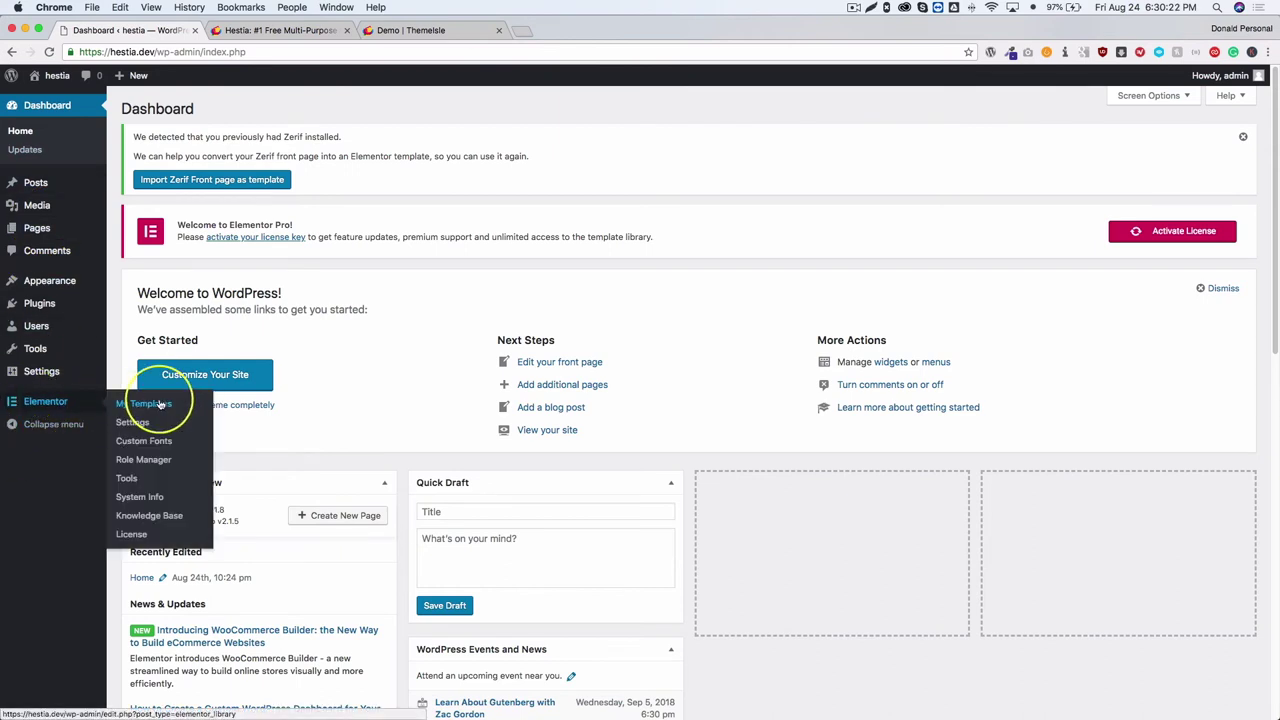
{"action": "left_click", "coordinate": [57, 75]}
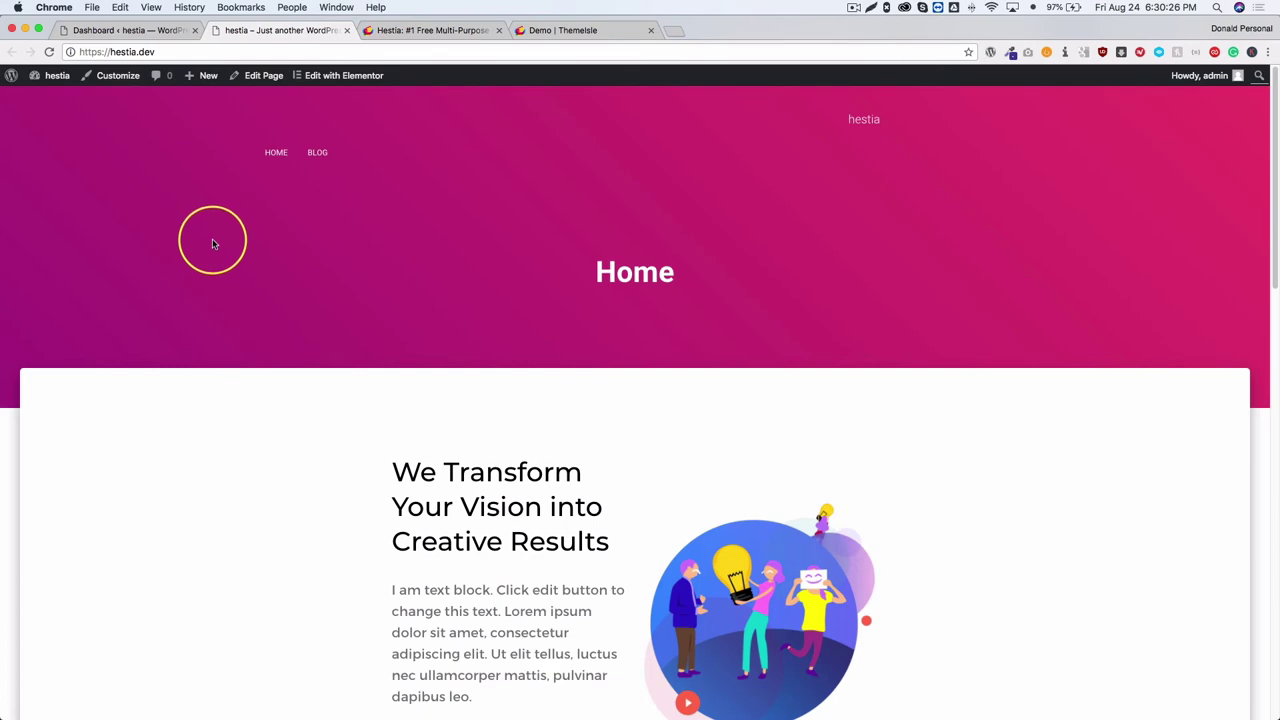
{"action": "scroll", "coordinate": [182, 249], "scroll_direction": "down", "scroll_amount": 10}
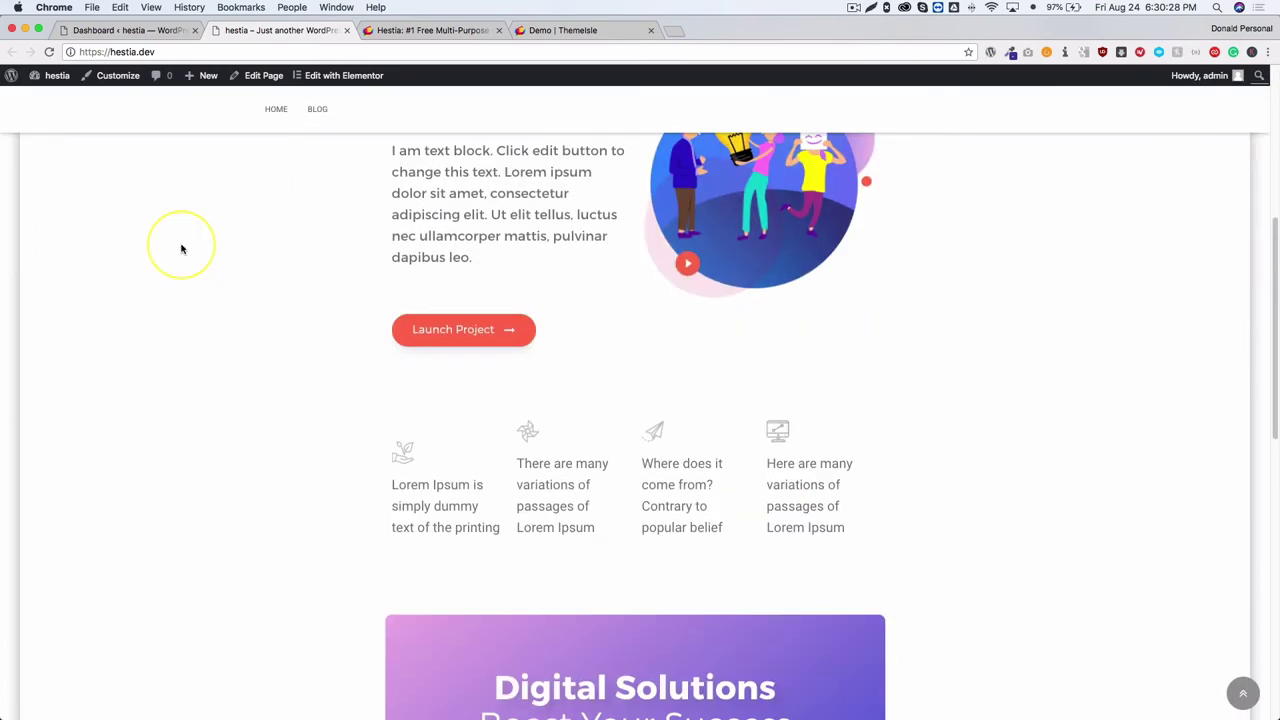
{"action": "scroll", "coordinate": [182, 249], "scroll_direction": "down", "scroll_amount": 3}
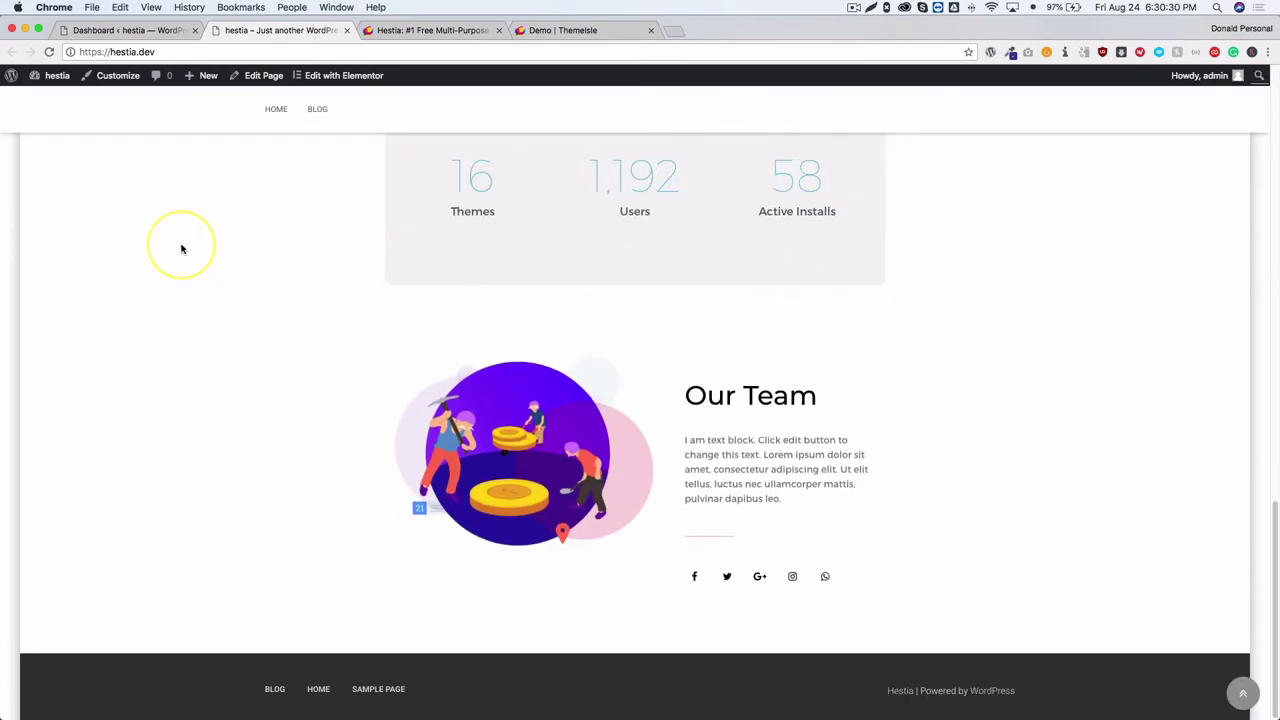
{"action": "scroll", "coordinate": [182, 249], "scroll_direction": "up", "scroll_amount": 5}
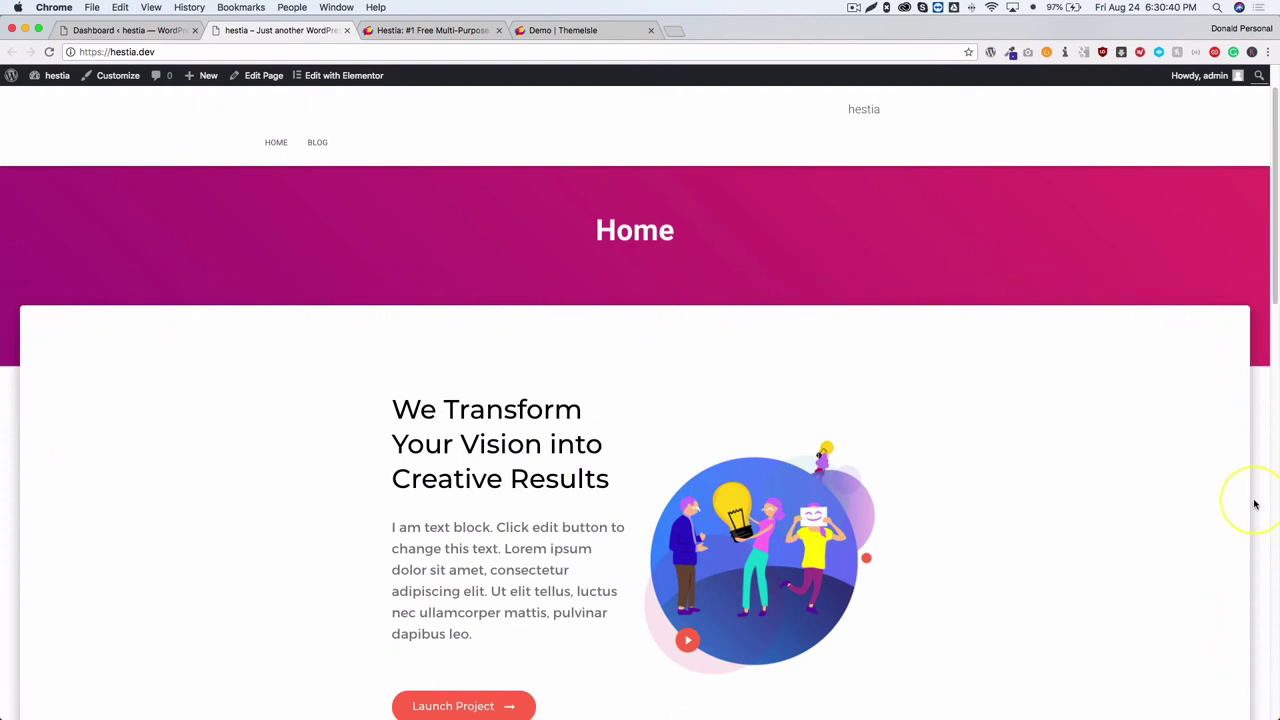
{"action": "left_click", "coordinate": [570, 30]}
Create a new Elementor template of type Header named "Testing"
{"action": "left_click", "coordinate": [163, 31]}
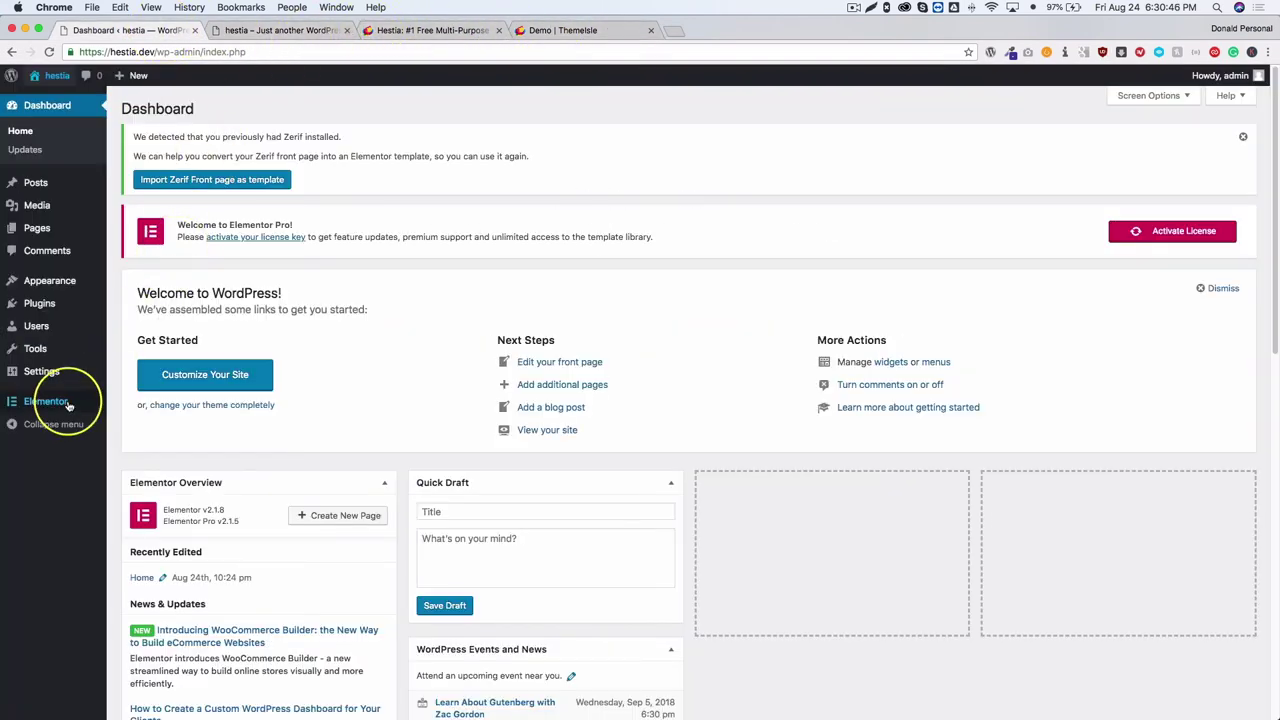
{"action": "mouse_move", "coordinate": [60, 401]}
{"action": "left_click", "coordinate": [129, 405]}
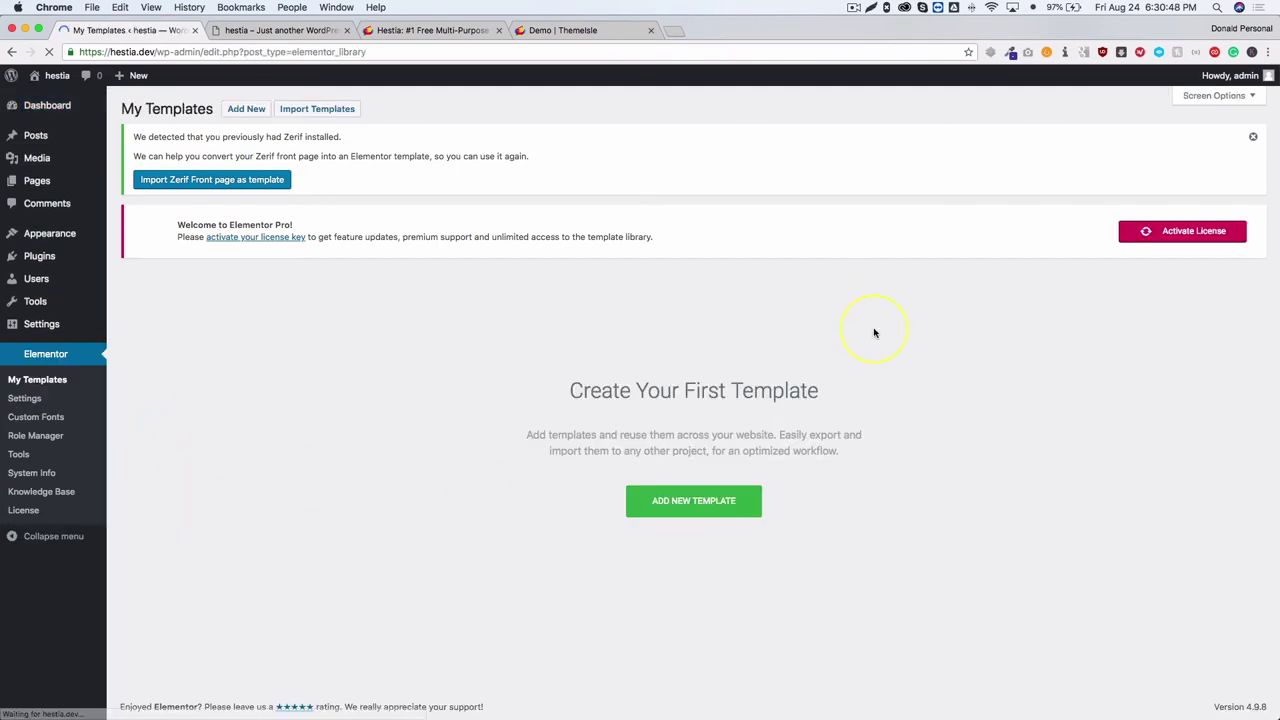
{"action": "left_click", "coordinate": [690, 508]}
{"action": "left_click", "coordinate": [744, 380]}
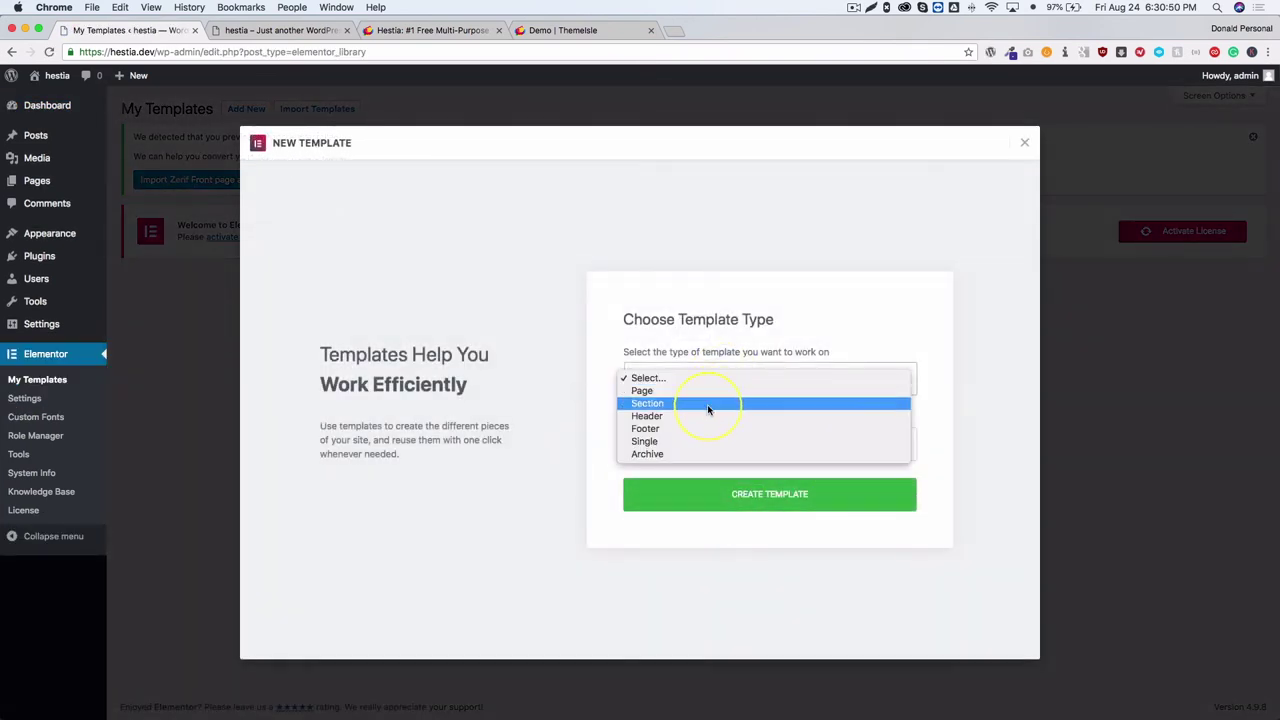
{"action": "left_click", "coordinate": [684, 416]}
{"action": "left_click", "coordinate": [686, 452]}
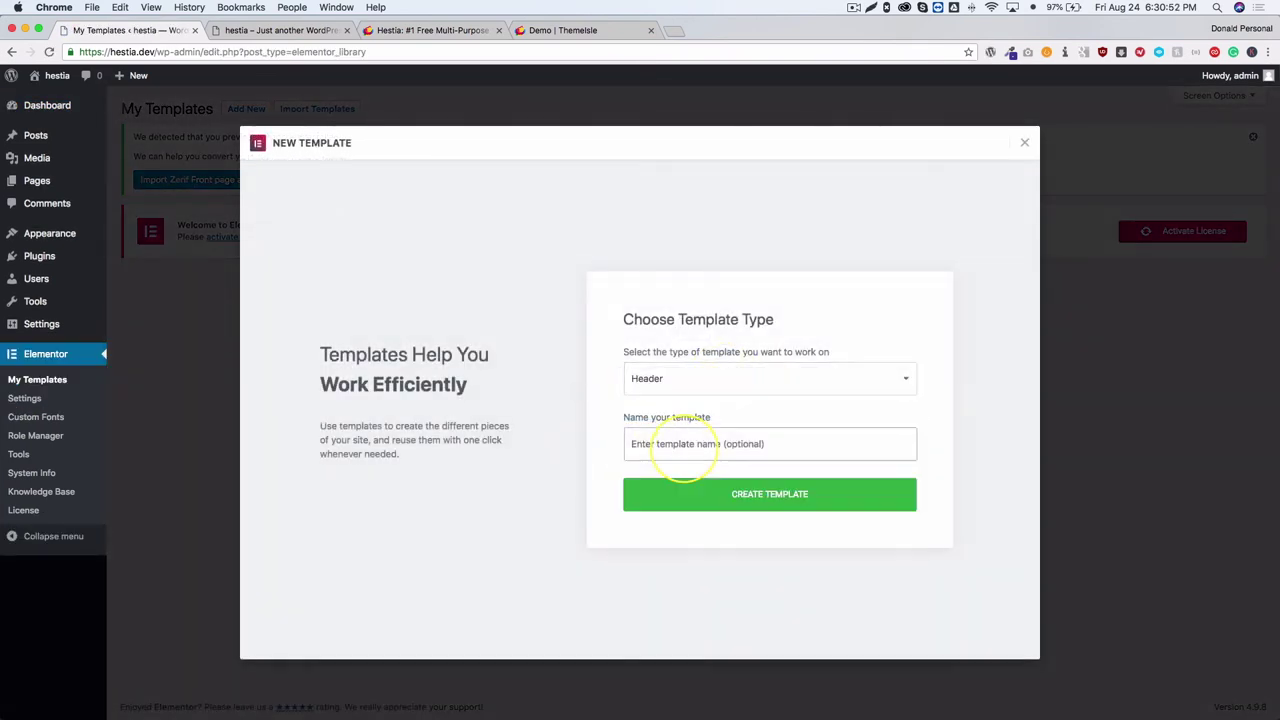
{"action": "left_click", "coordinate": [663, 484]}
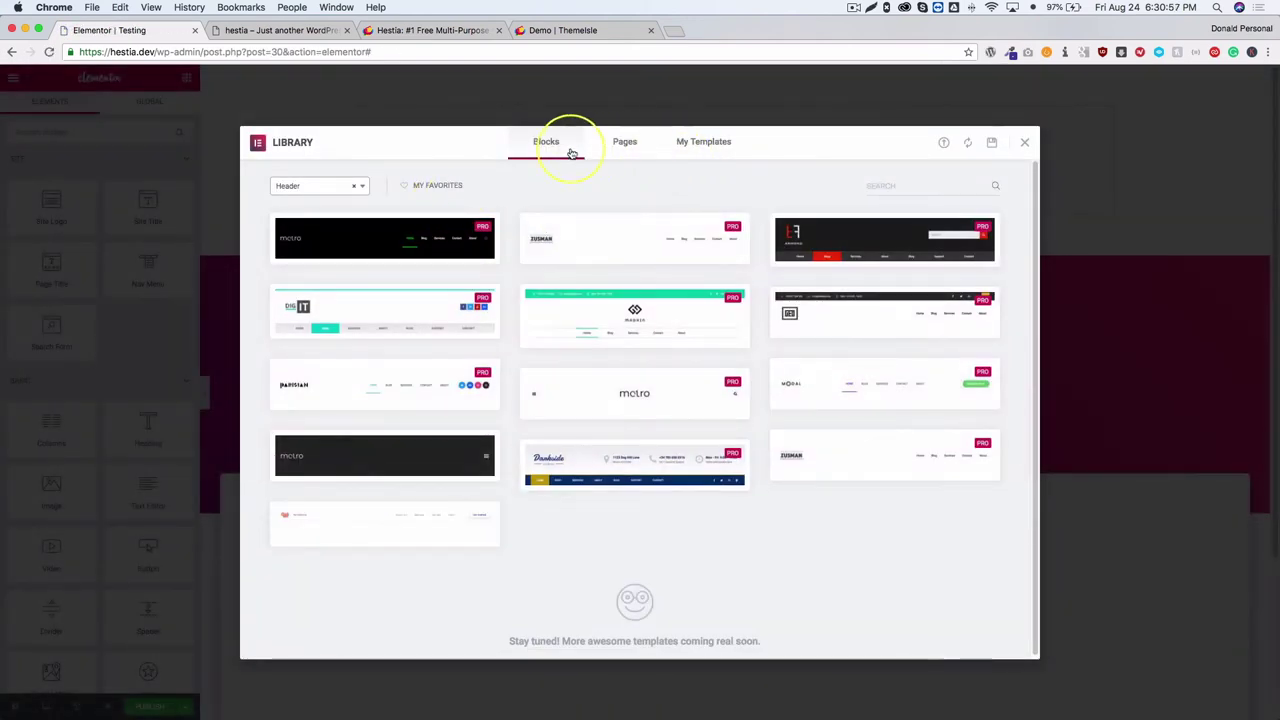
Insert the library header block with the green contact bar and centered logo, and open its site logo's settings
{"action": "mouse_move", "coordinate": [430, 240]}
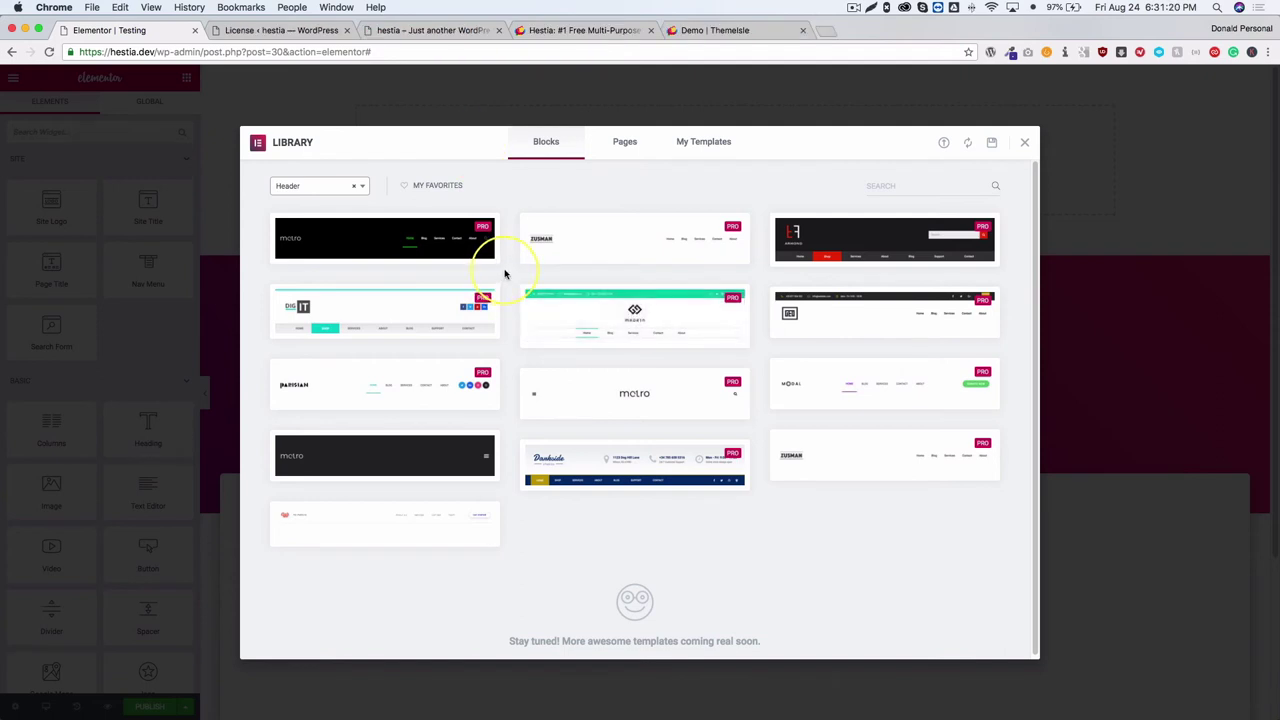
{"action": "left_click", "coordinate": [542, 338]}
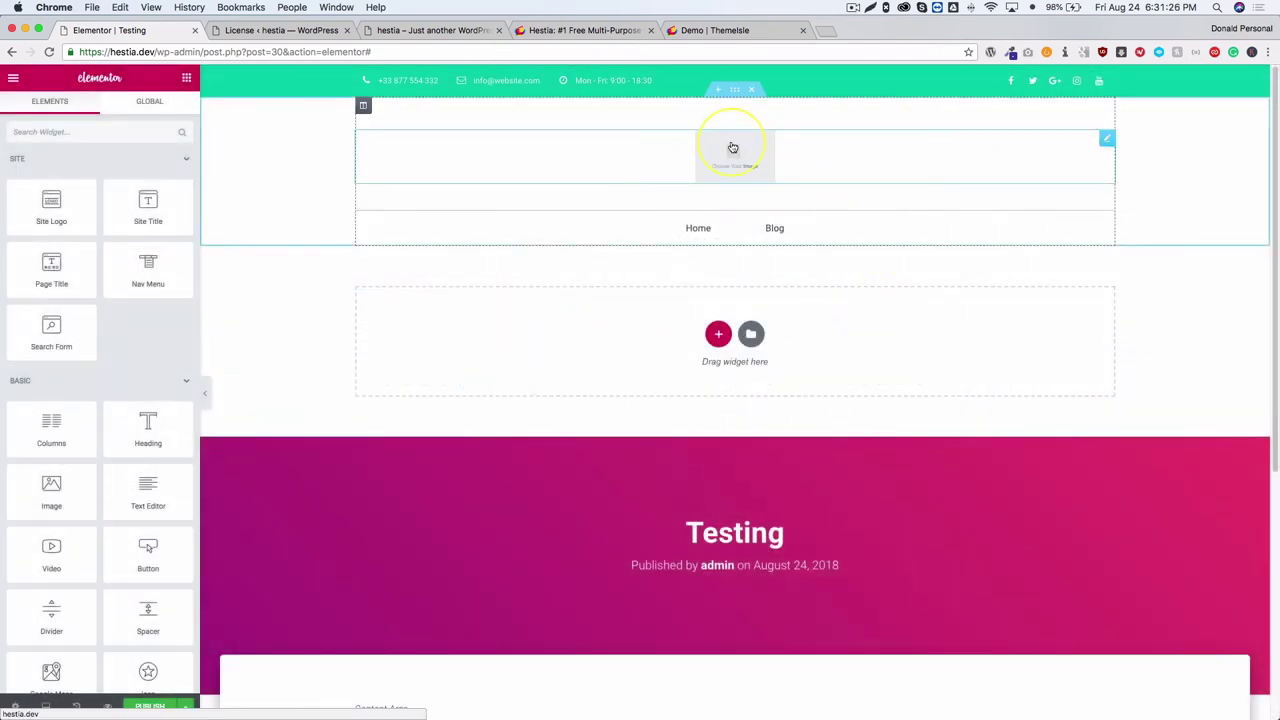
{"action": "left_click", "coordinate": [732, 147]}
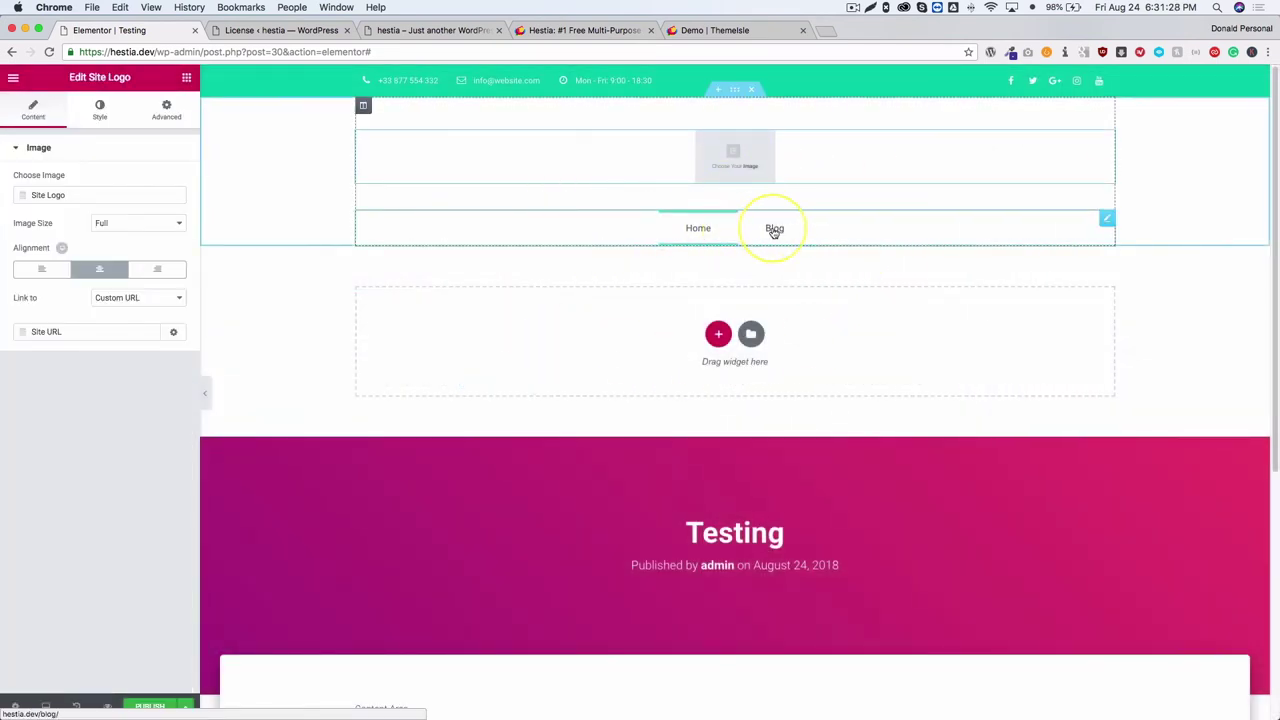
Publish the header template with a display condition added
{"action": "left_click", "coordinate": [150, 705]}
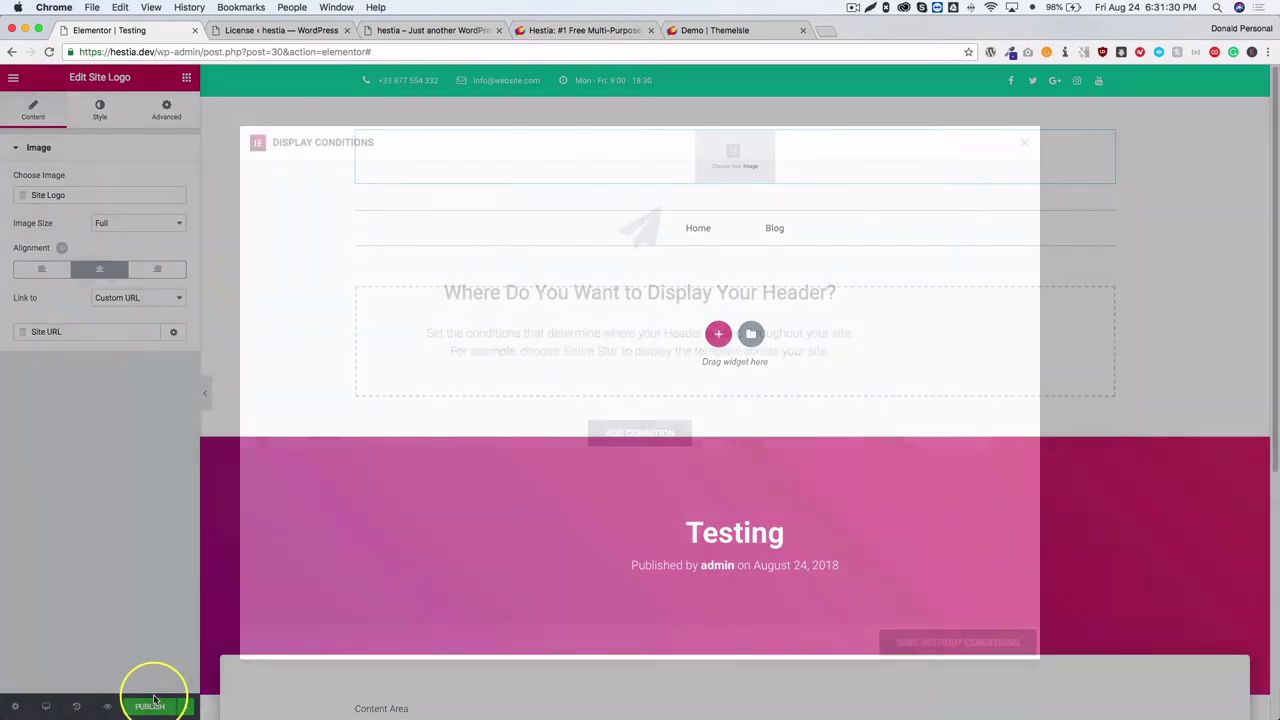
{"action": "left_click", "coordinate": [630, 432]}
{"action": "left_click", "coordinate": [1000, 643]}
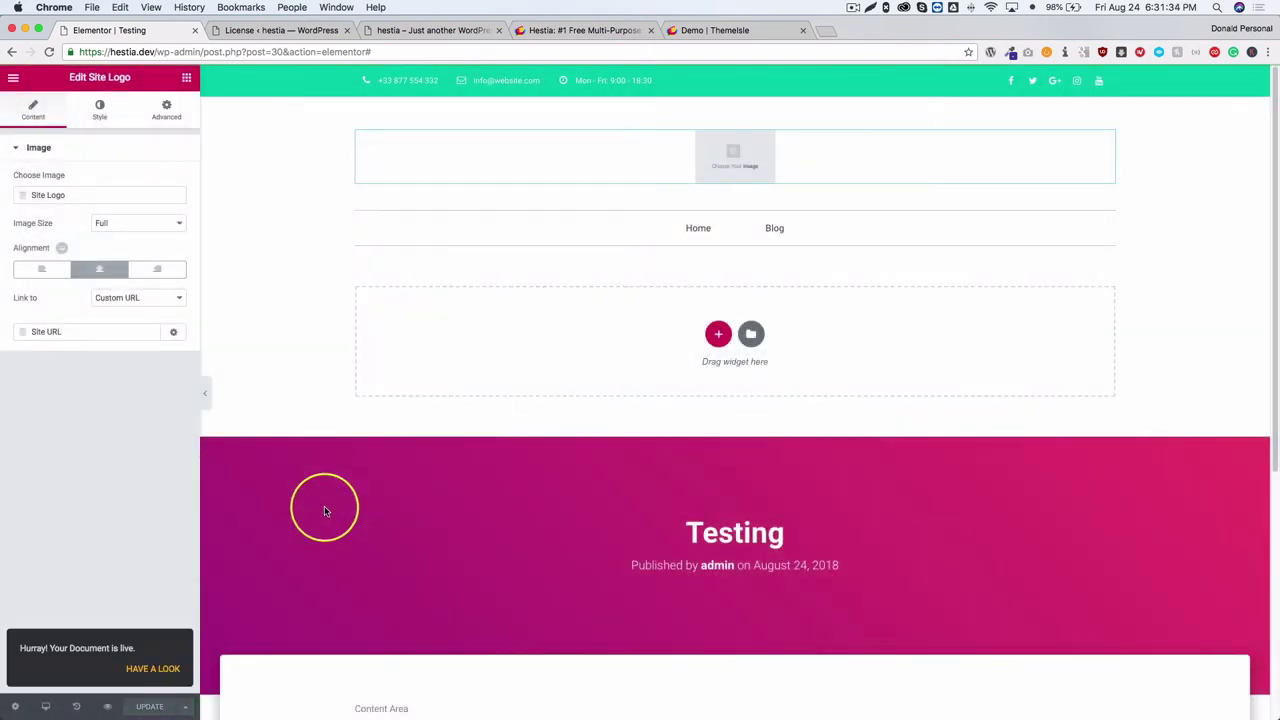
Preview the published header template in a new tab and open the site's home page through the header's logo
{"action": "mouse_move", "coordinate": [107, 706]}
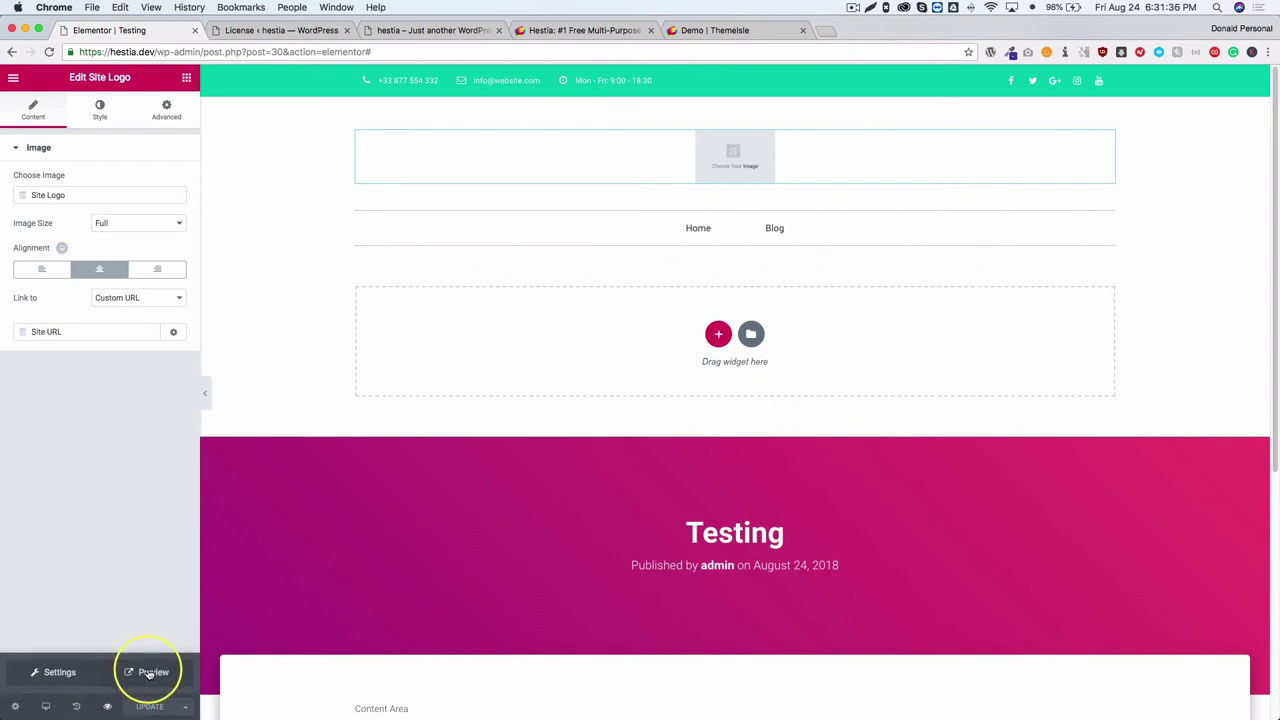
{"action": "left_click", "coordinate": [150, 672]}
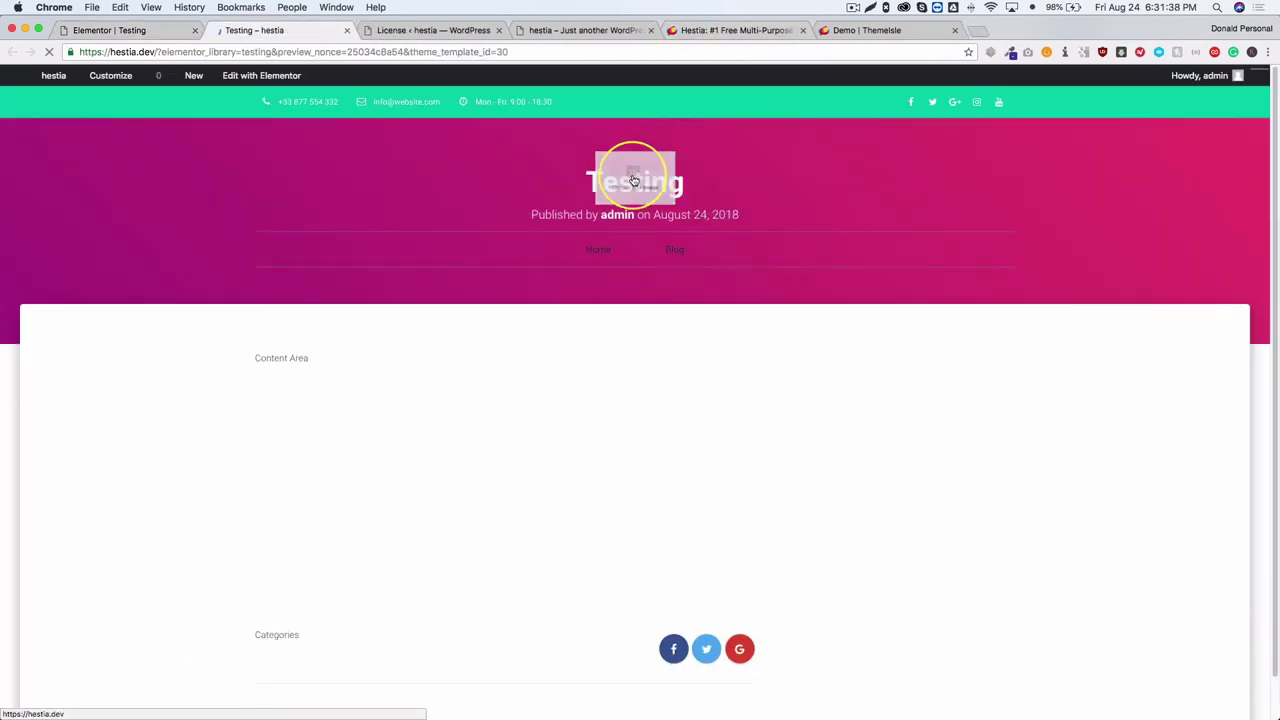
{"action": "left_click", "coordinate": [633, 181]}
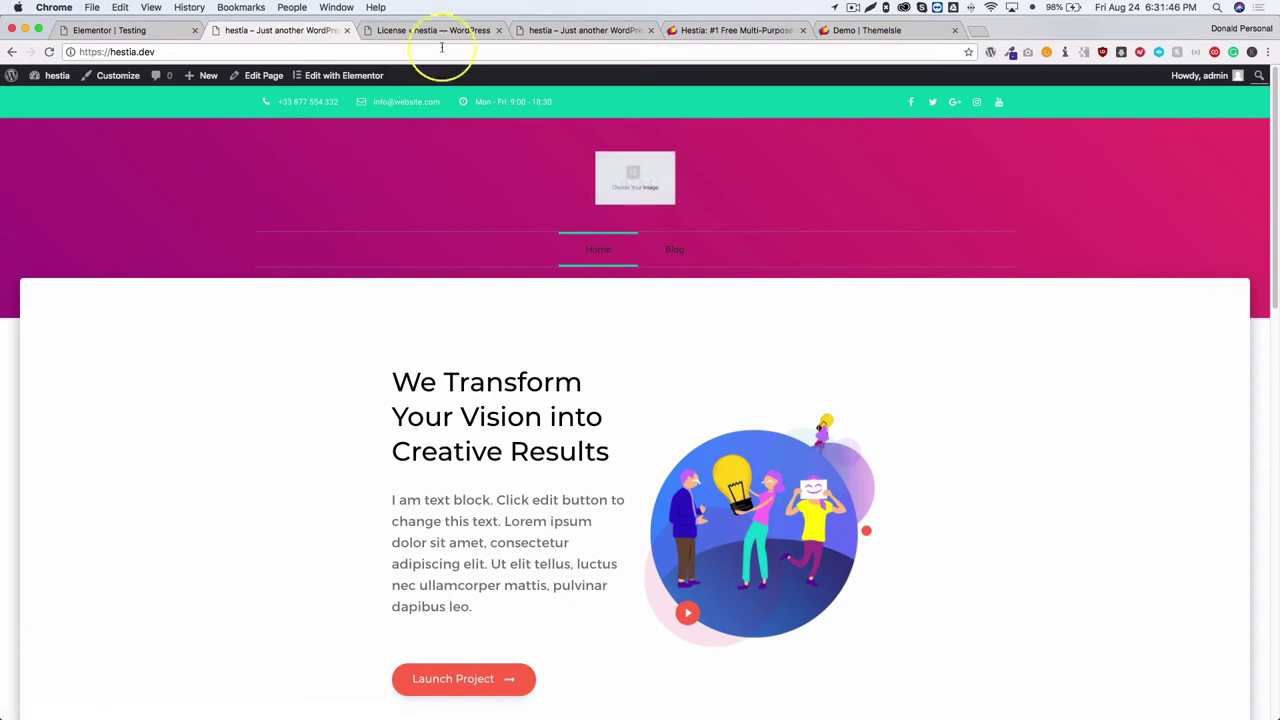
Open the Customizer's Header Settings, try the third and second header layouts, and return to the first layout
{"action": "left_click", "coordinate": [112, 76]}
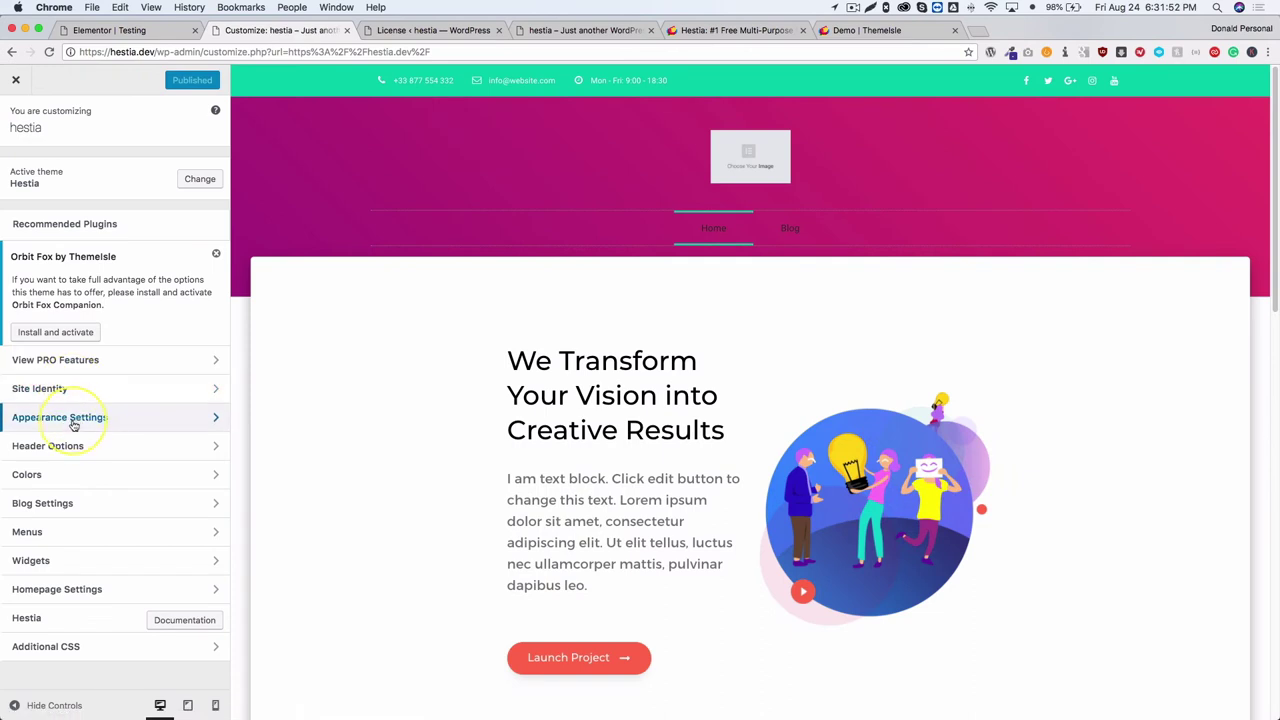
{"action": "left_click", "coordinate": [75, 445]}
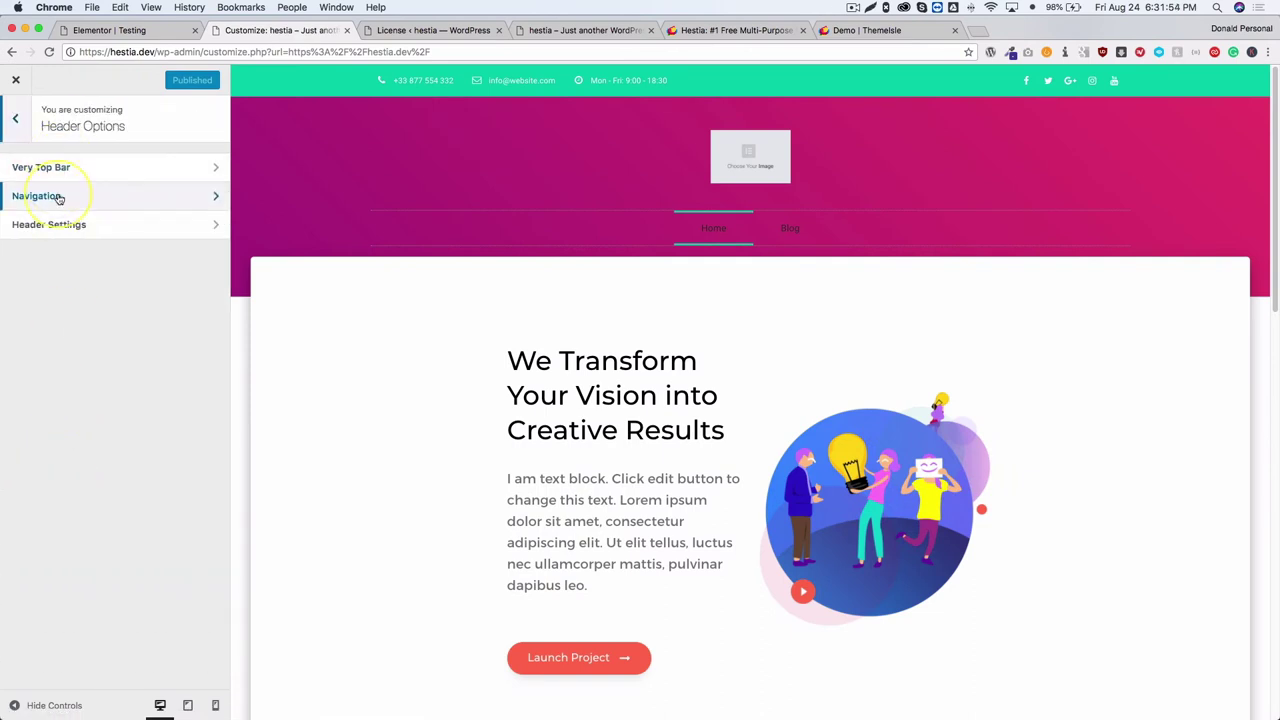
{"action": "left_click", "coordinate": [48, 196]}
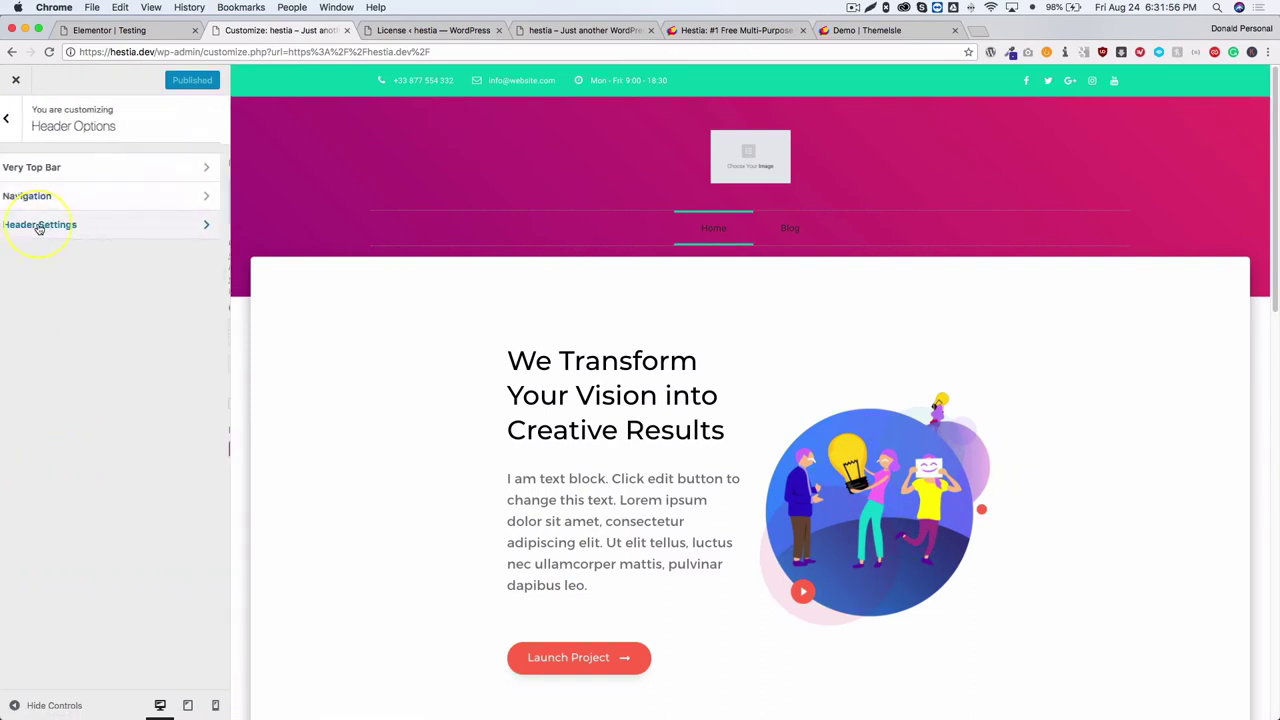
{"action": "left_click", "coordinate": [32, 222]}
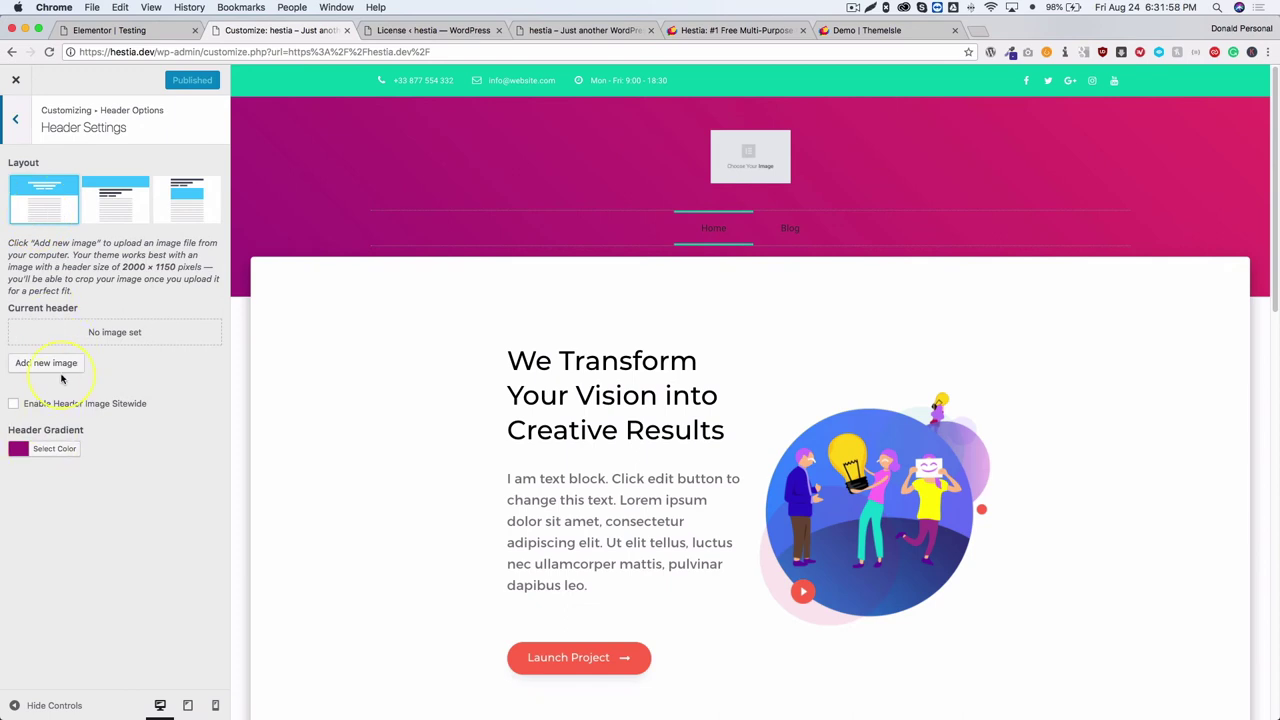
{"action": "left_click", "coordinate": [172, 203]}
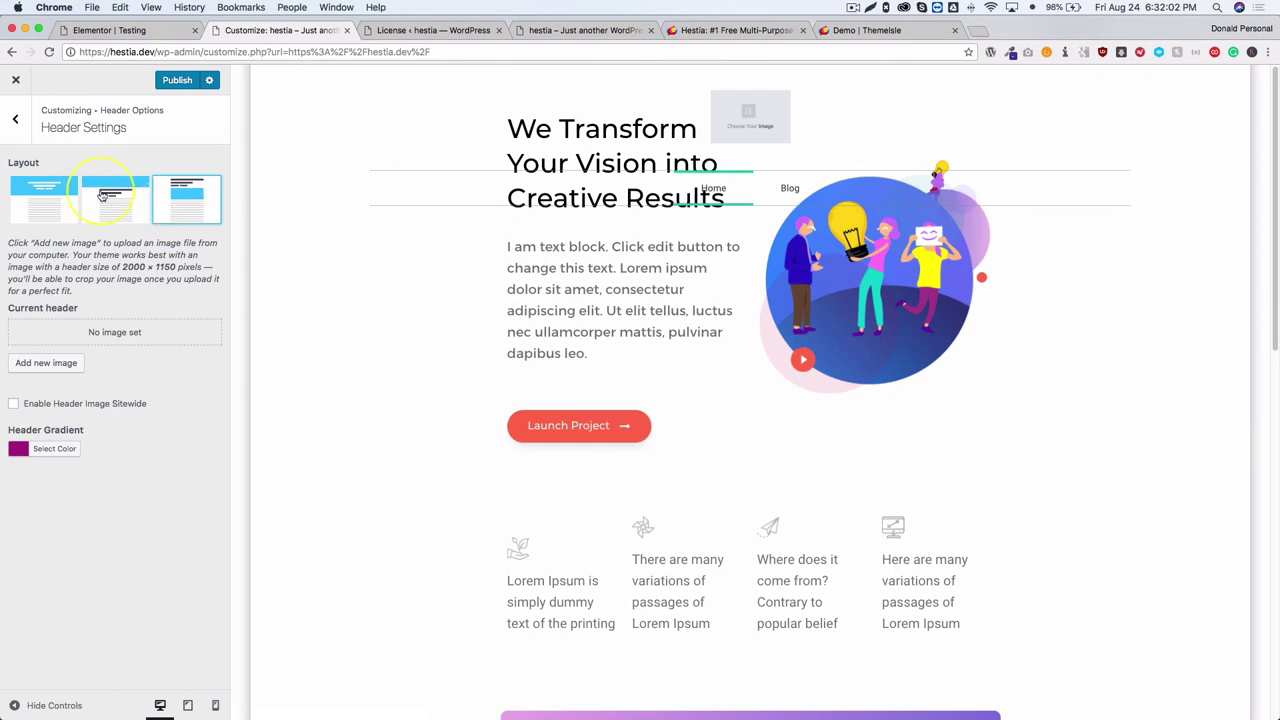
{"action": "left_click", "coordinate": [104, 196]}
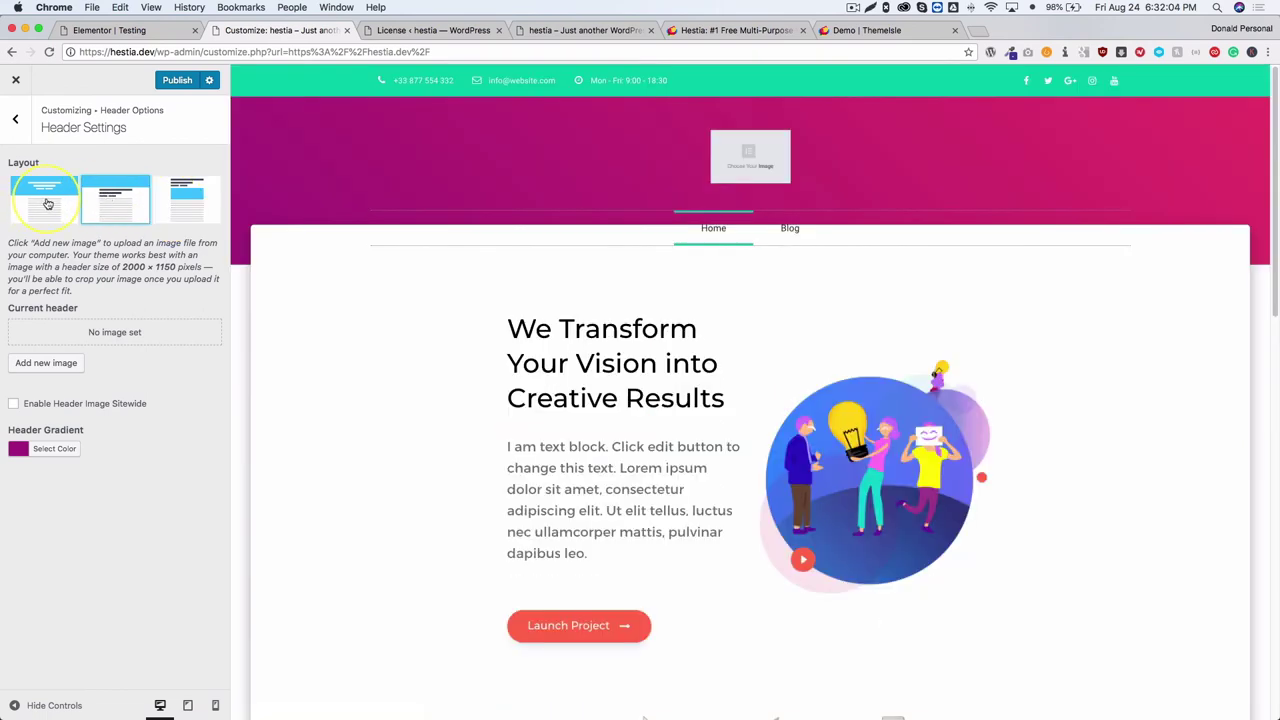
{"action": "left_click", "coordinate": [47, 203]}
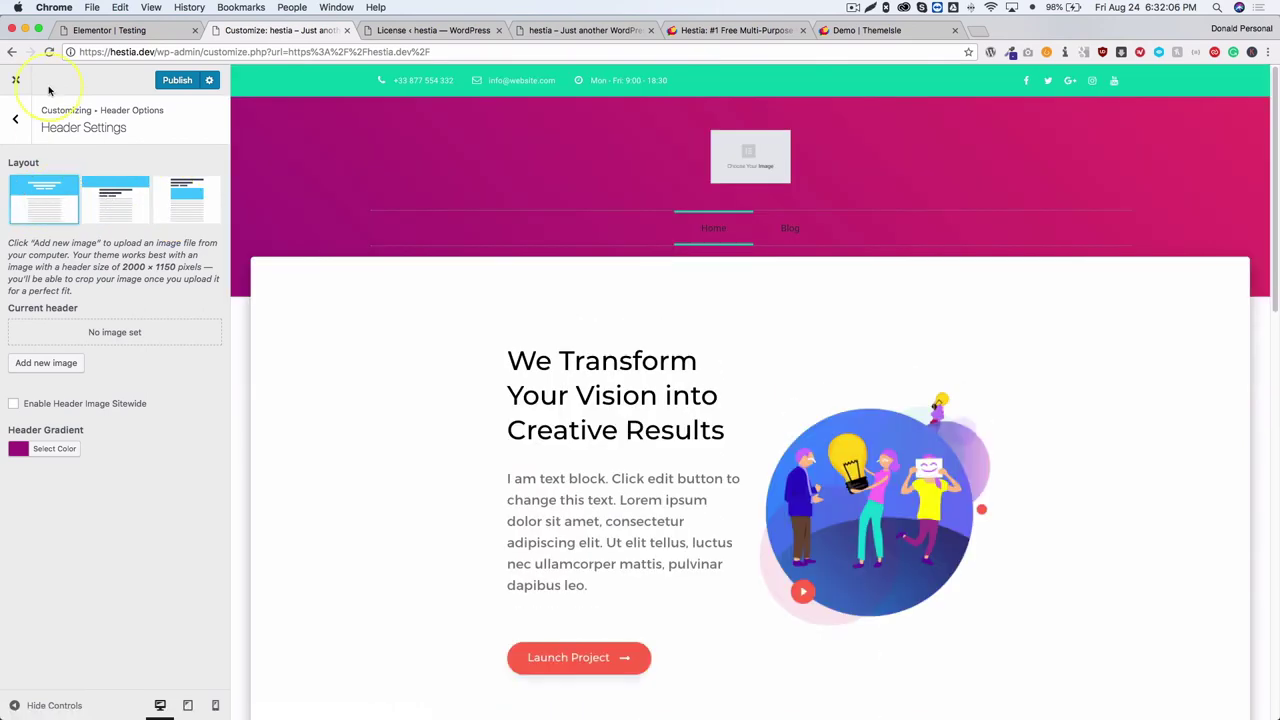
Set the Blog Sidebar Layout to the full-width option without a sidebar in the General Settings under Appearance Settings
{"action": "left_click", "coordinate": [17, 113]}
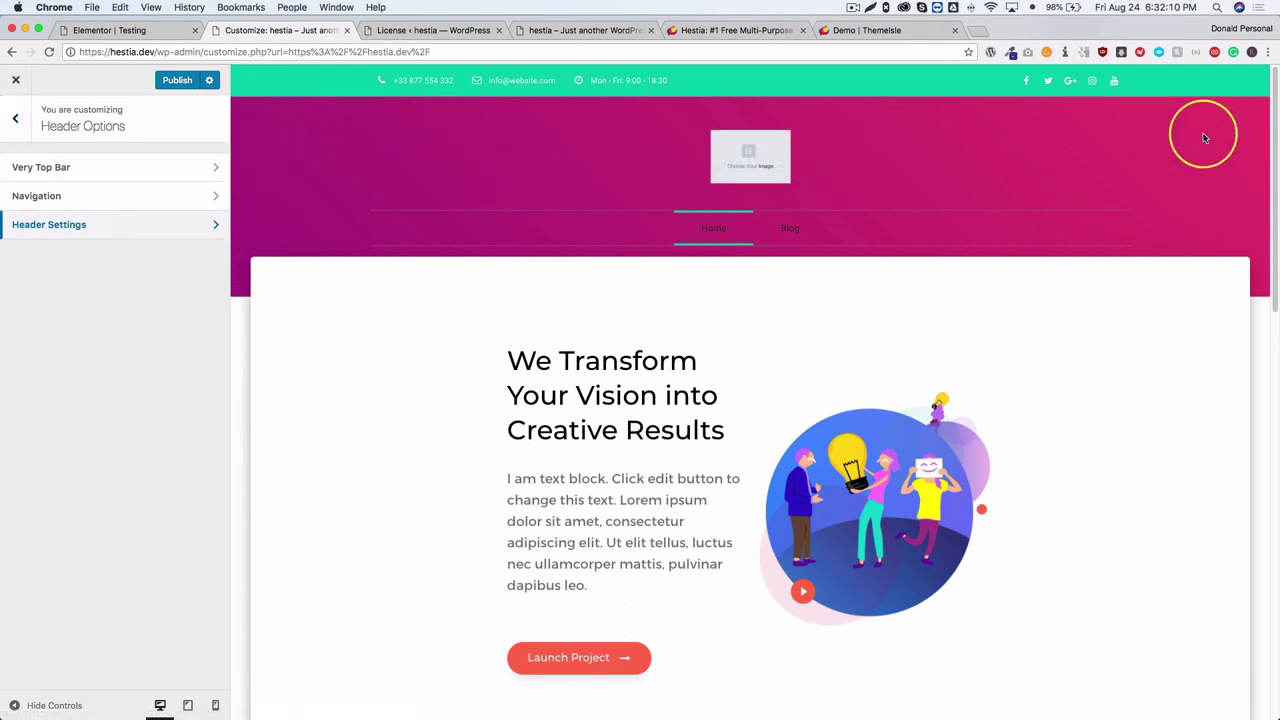
{"action": "left_click", "coordinate": [10, 120]}
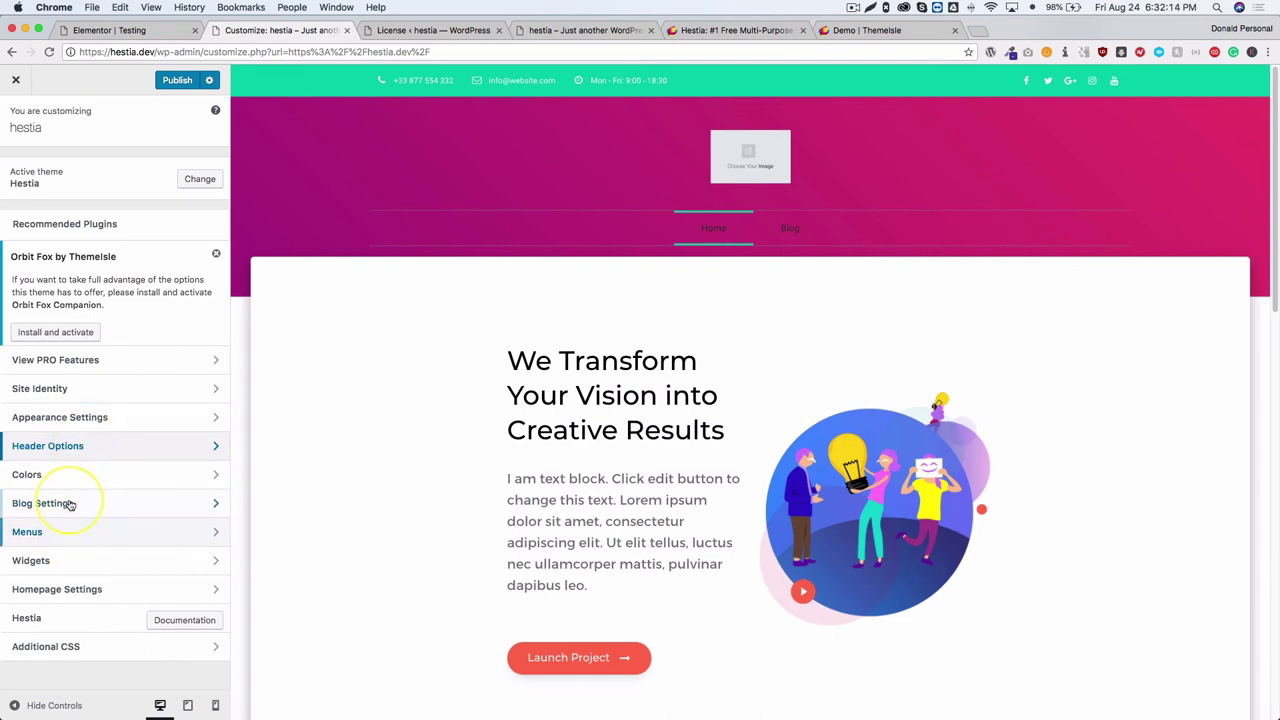
{"action": "left_click", "coordinate": [60, 388]}
{"action": "left_click", "coordinate": [22, 130]}
{"action": "left_click", "coordinate": [60, 416]}
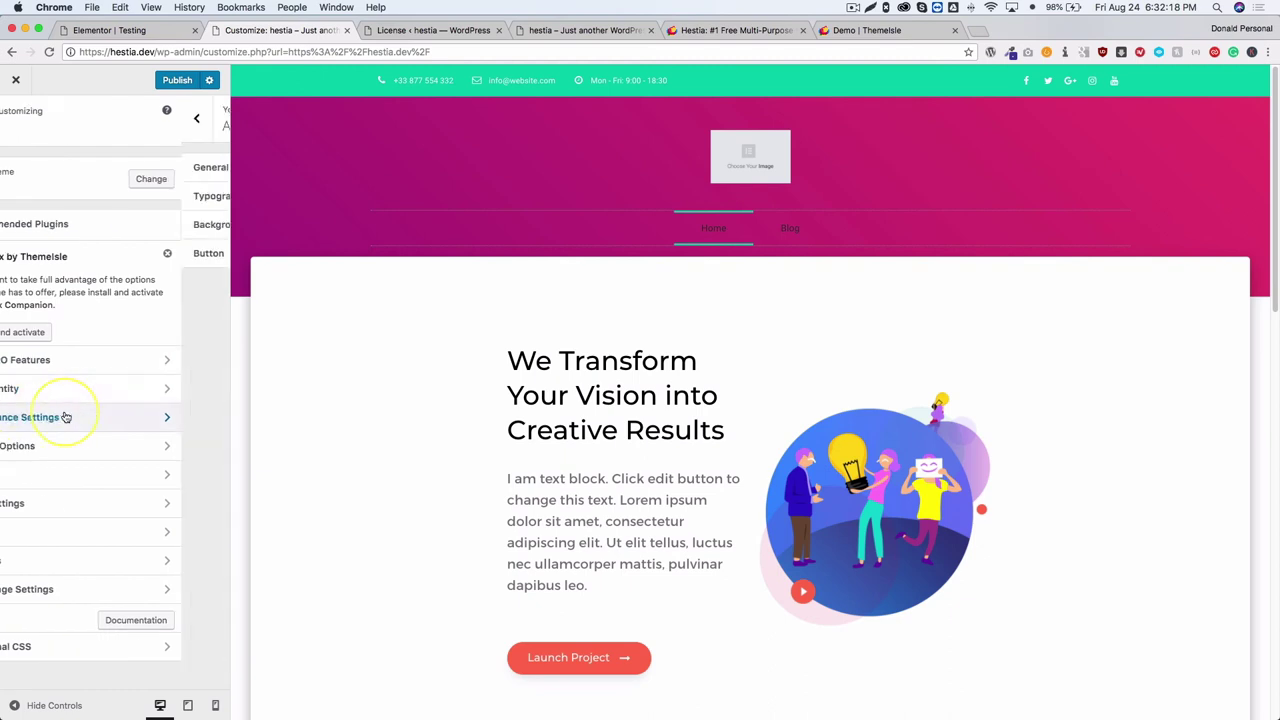
{"action": "left_click", "coordinate": [83, 178]}
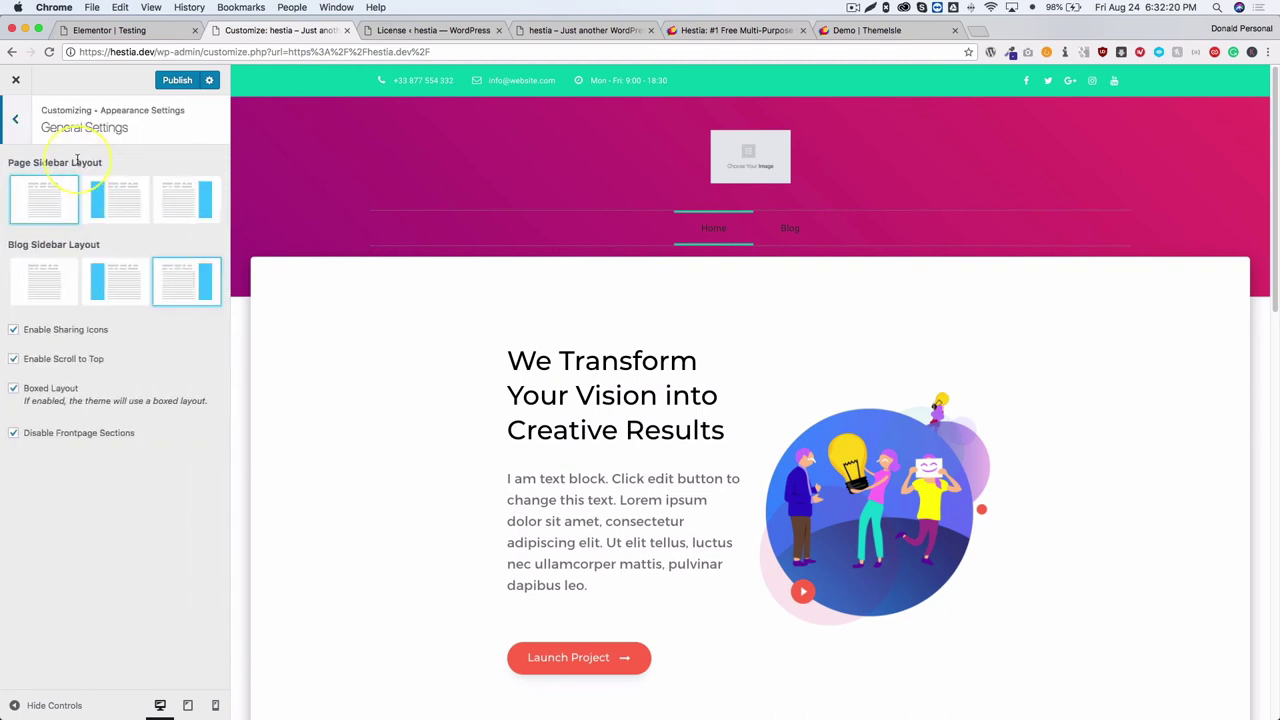
{"action": "left_click", "coordinate": [40, 268]}
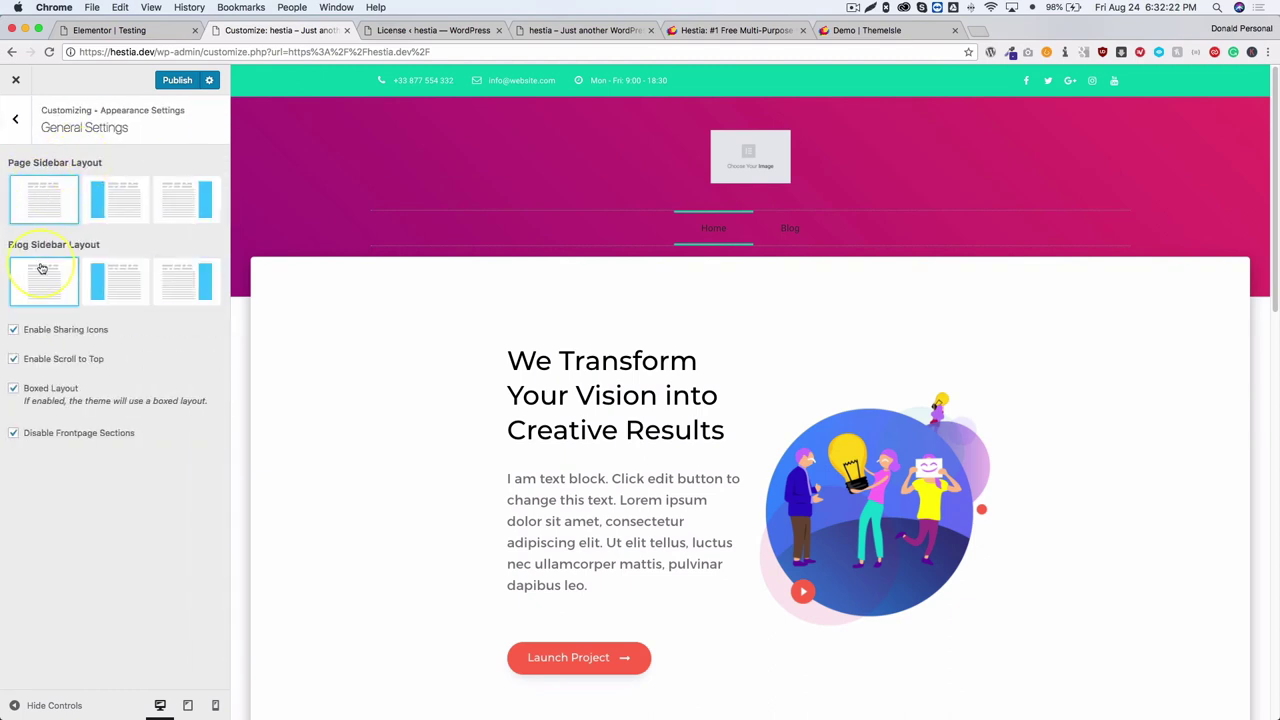
Check the theme's Background Image settings and follow their Header Background link to the header image and gradient options
{"action": "left_click", "coordinate": [15, 118]}
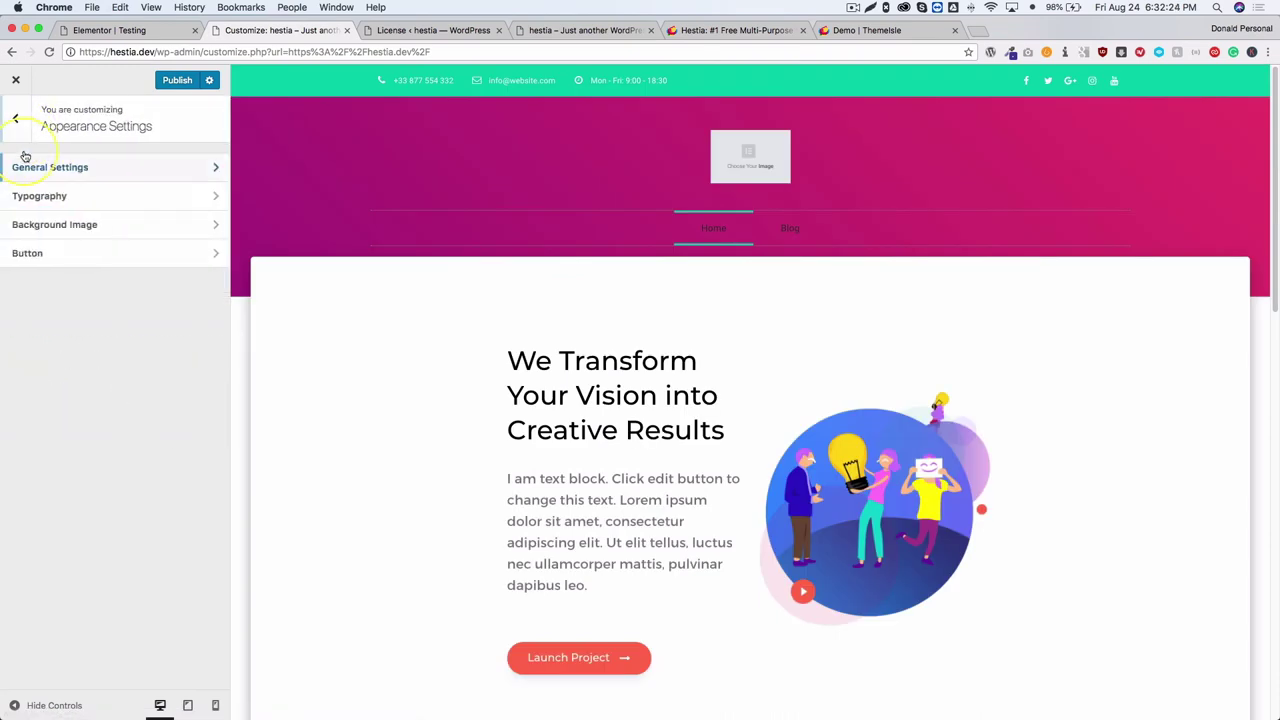
{"action": "left_click", "coordinate": [55, 236]}
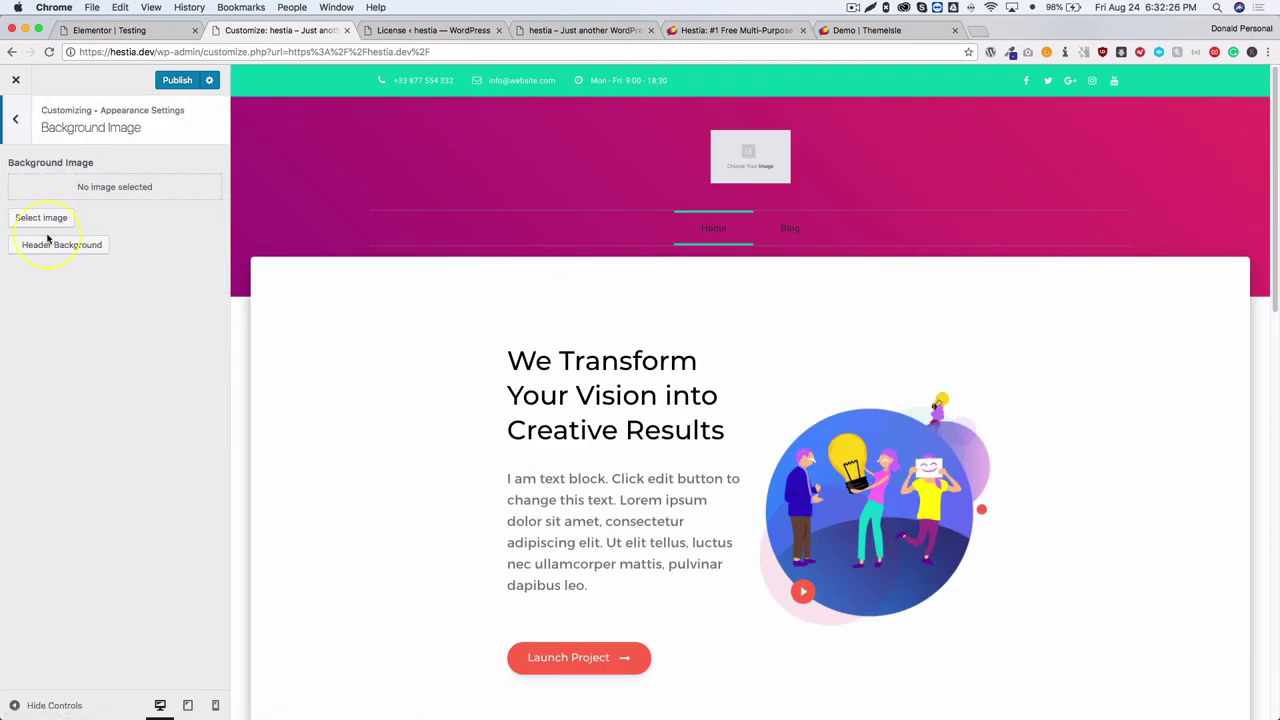
{"action": "left_click", "coordinate": [49, 247]}
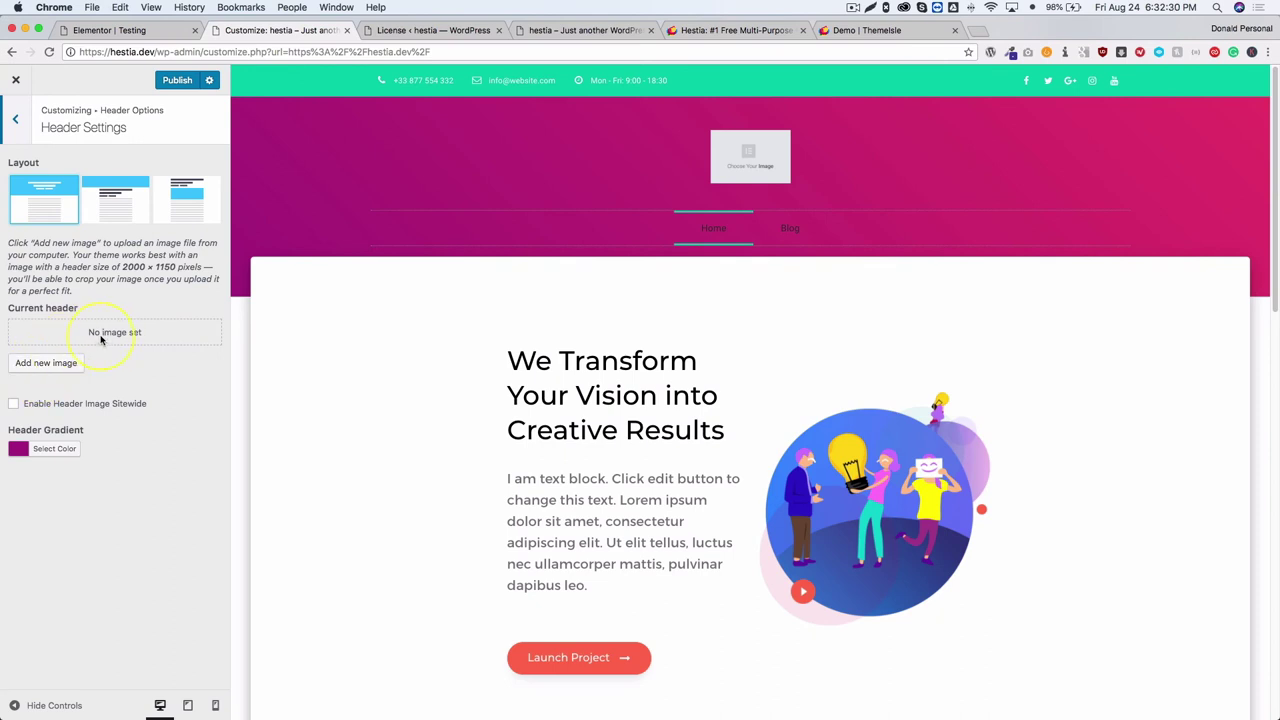
{"action": "left_click_drag", "start_coordinate": [686, 150], "coordinate": [400, 218]}
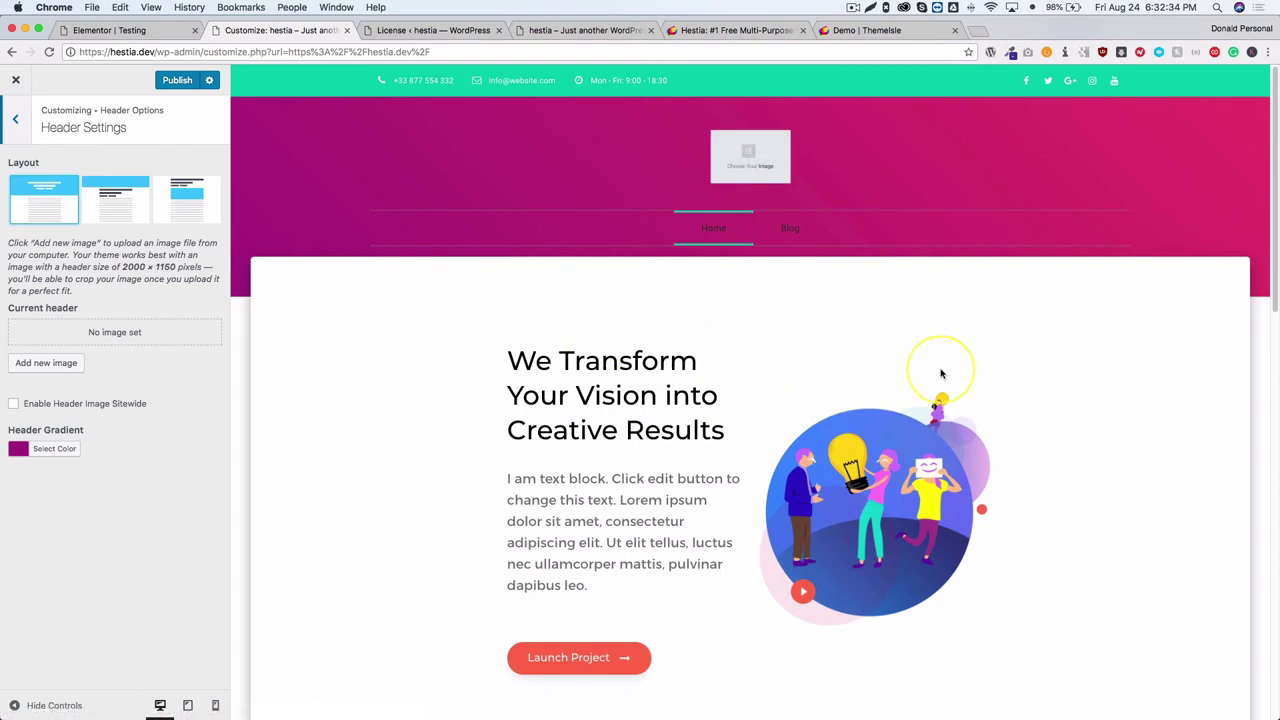
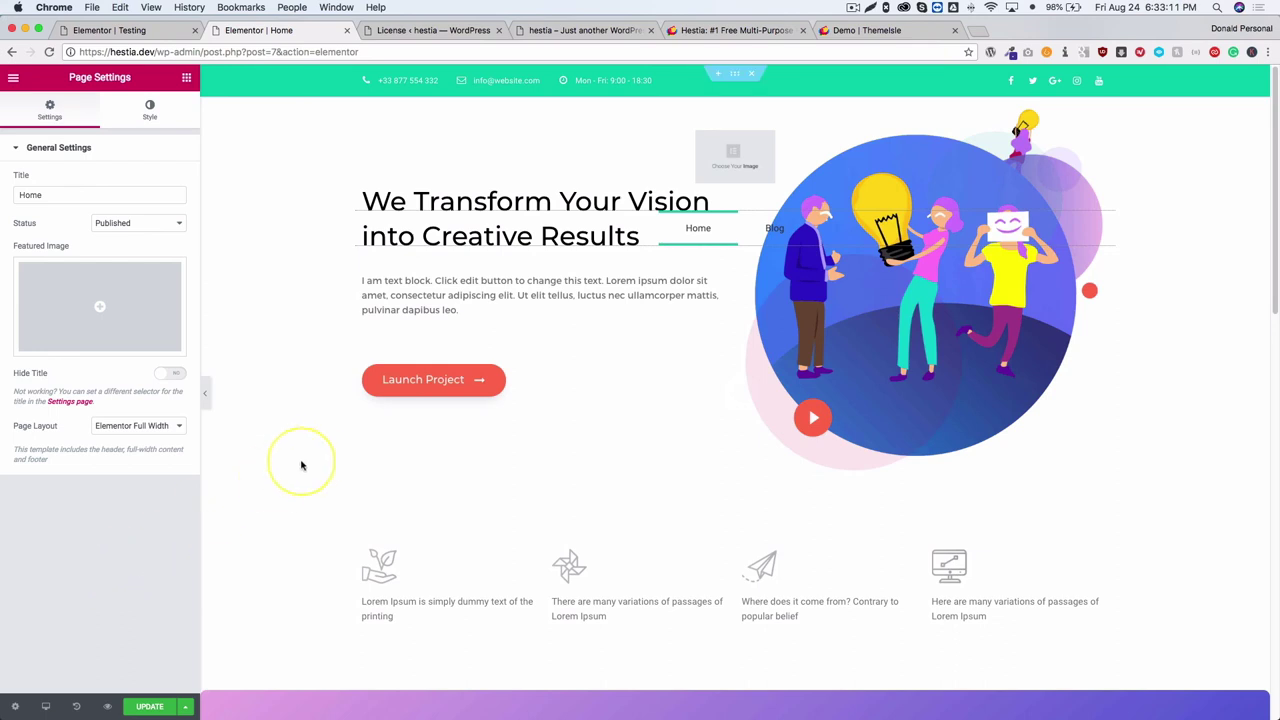
Reload the Home page's Elementor editor, set the page layout to Page Builder Full Width, and update the page
{"action": "key", "text": "super+r"}
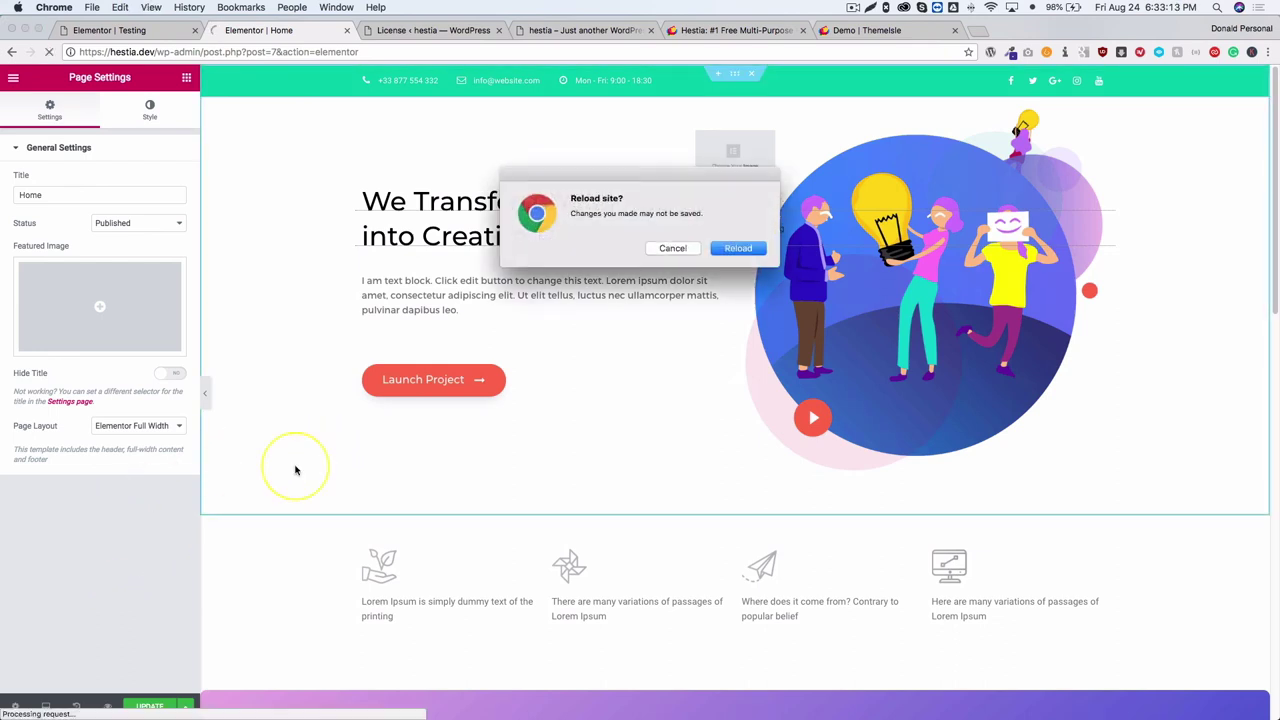
{"action": "left_click", "coordinate": [738, 250]}
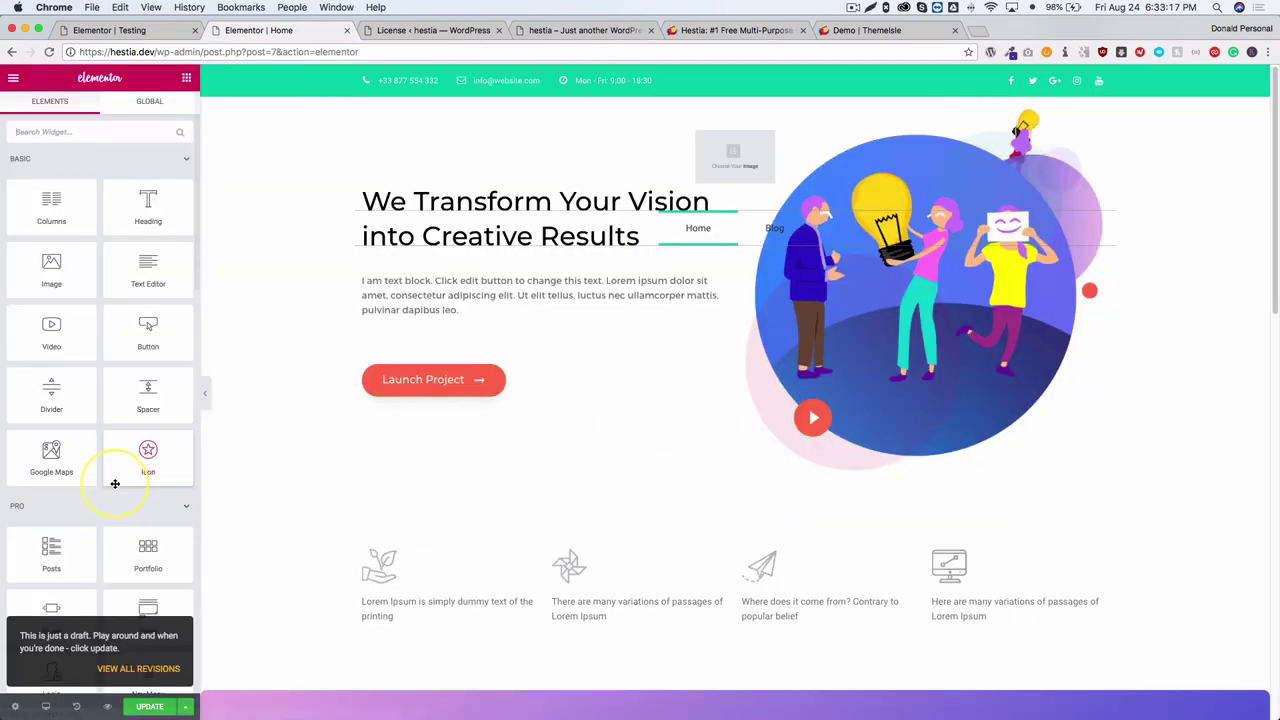
{"action": "left_click", "coordinate": [15, 708]}
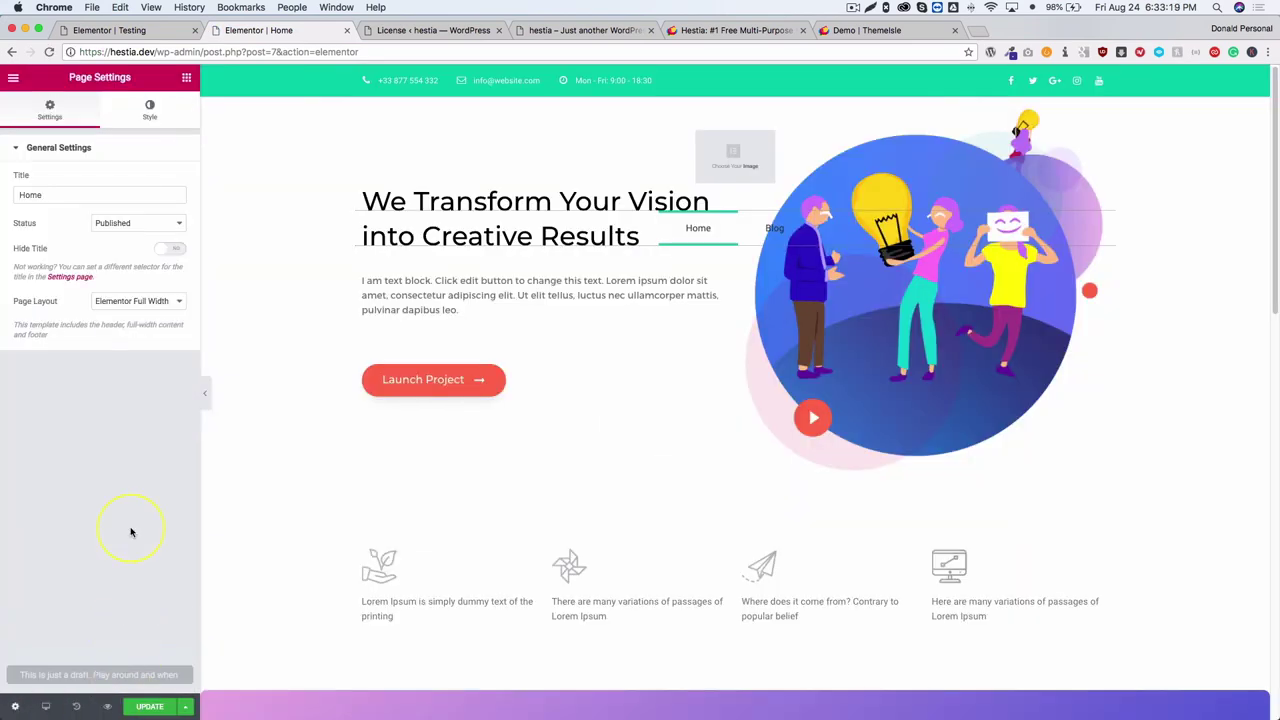
{"action": "left_click", "coordinate": [129, 302]}
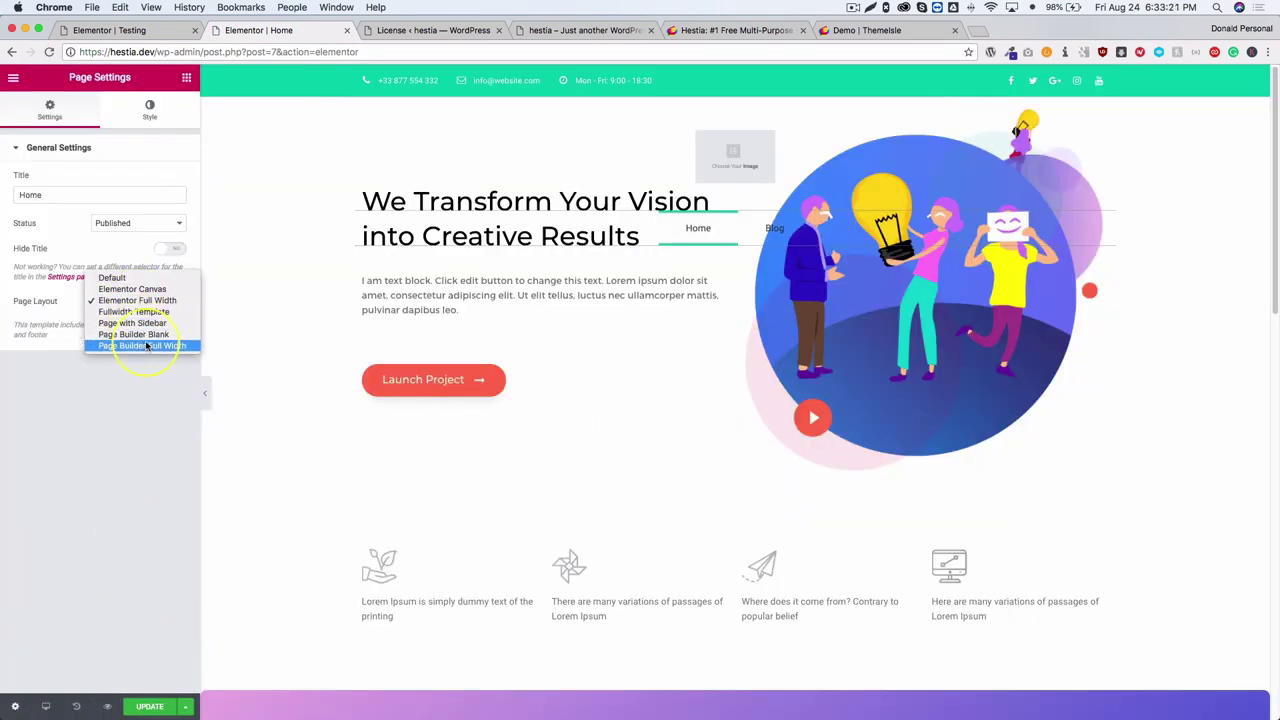
{"action": "left_click", "coordinate": [145, 346]}
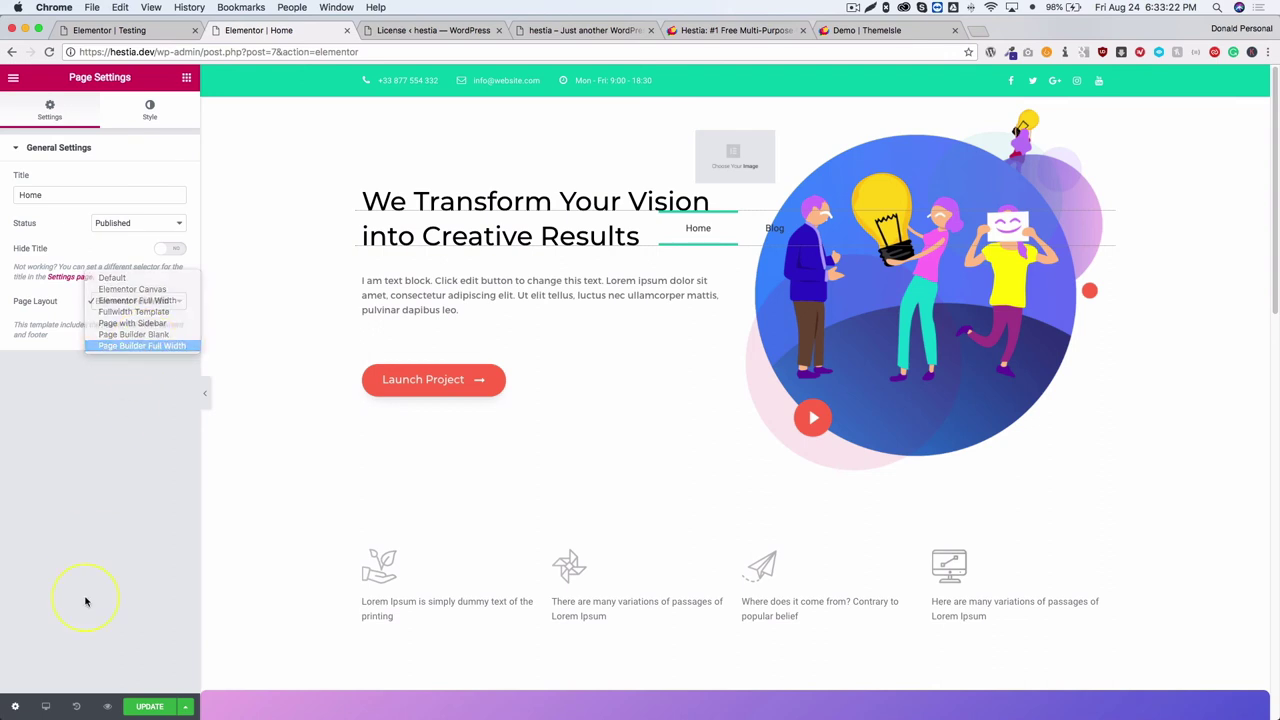
{"action": "left_click", "coordinate": [148, 707]}
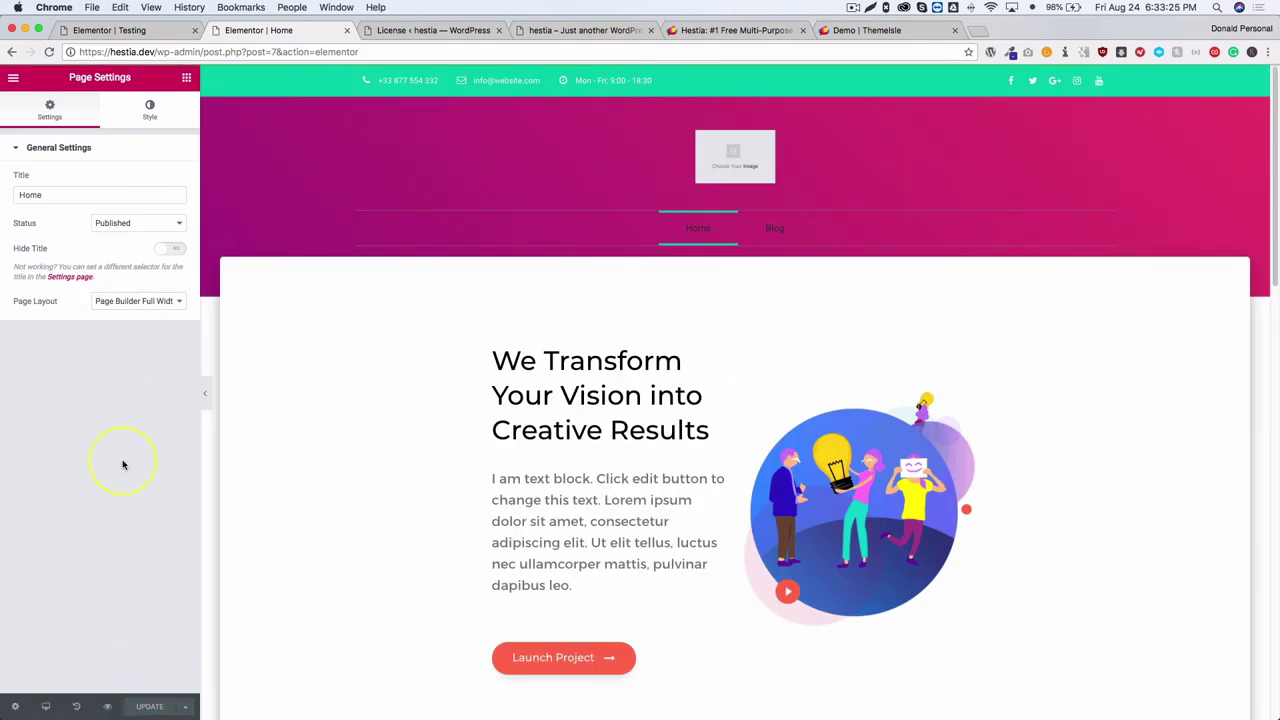
Reload the Home page's editor and set the page layout to Page Builder Blank
{"action": "left_click", "coordinate": [109, 300]}
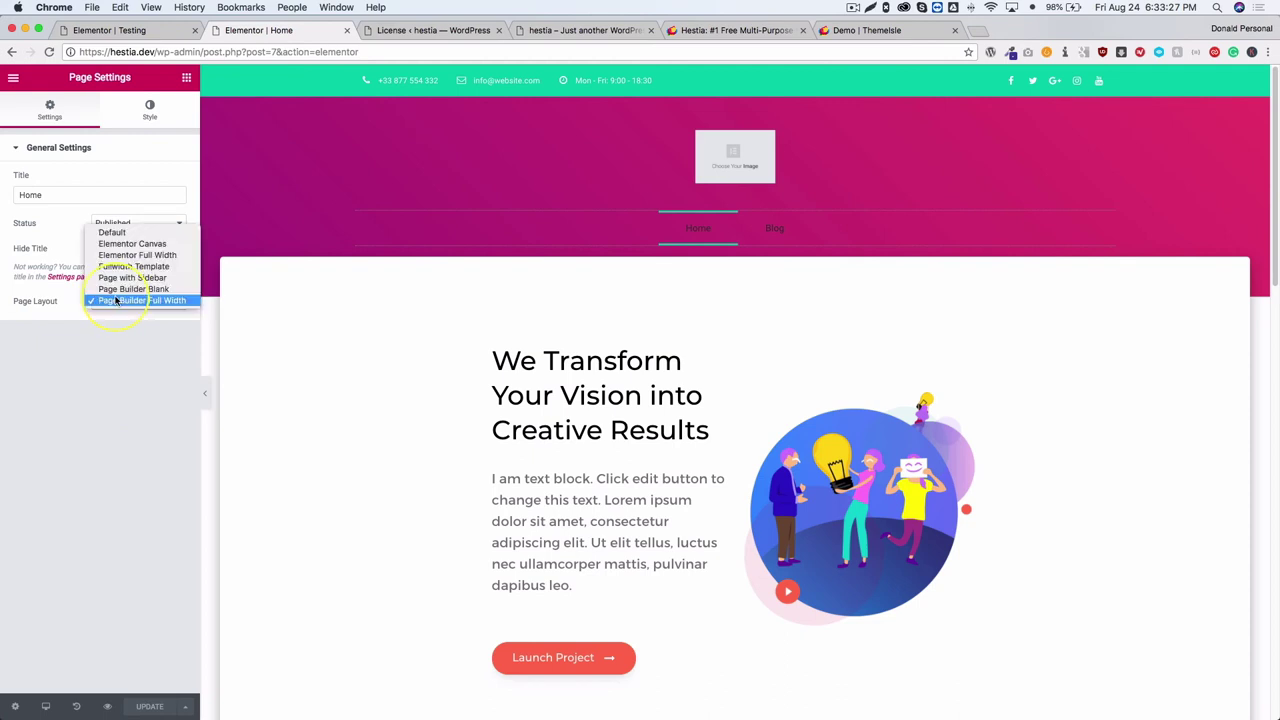
{"action": "left_click", "coordinate": [117, 377]}
{"action": "key", "text": "super+r"}
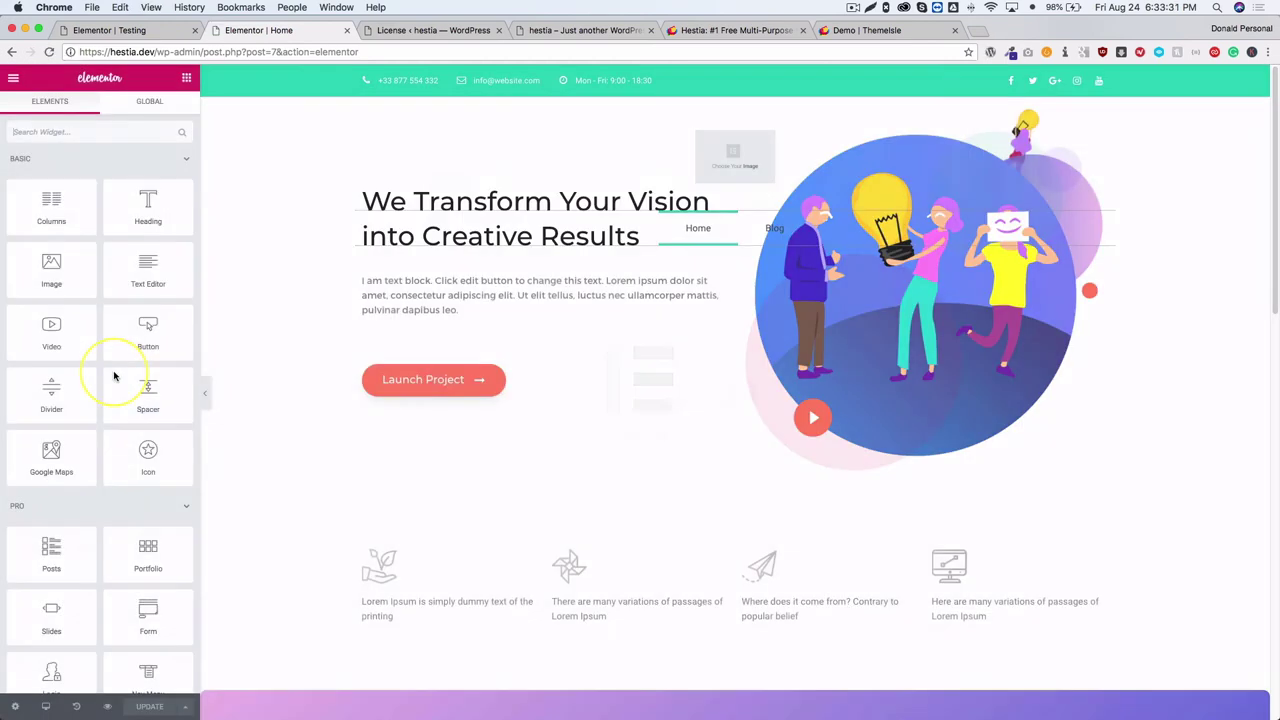
{"action": "left_click", "coordinate": [15, 706]}
{"action": "left_click", "coordinate": [146, 426]}
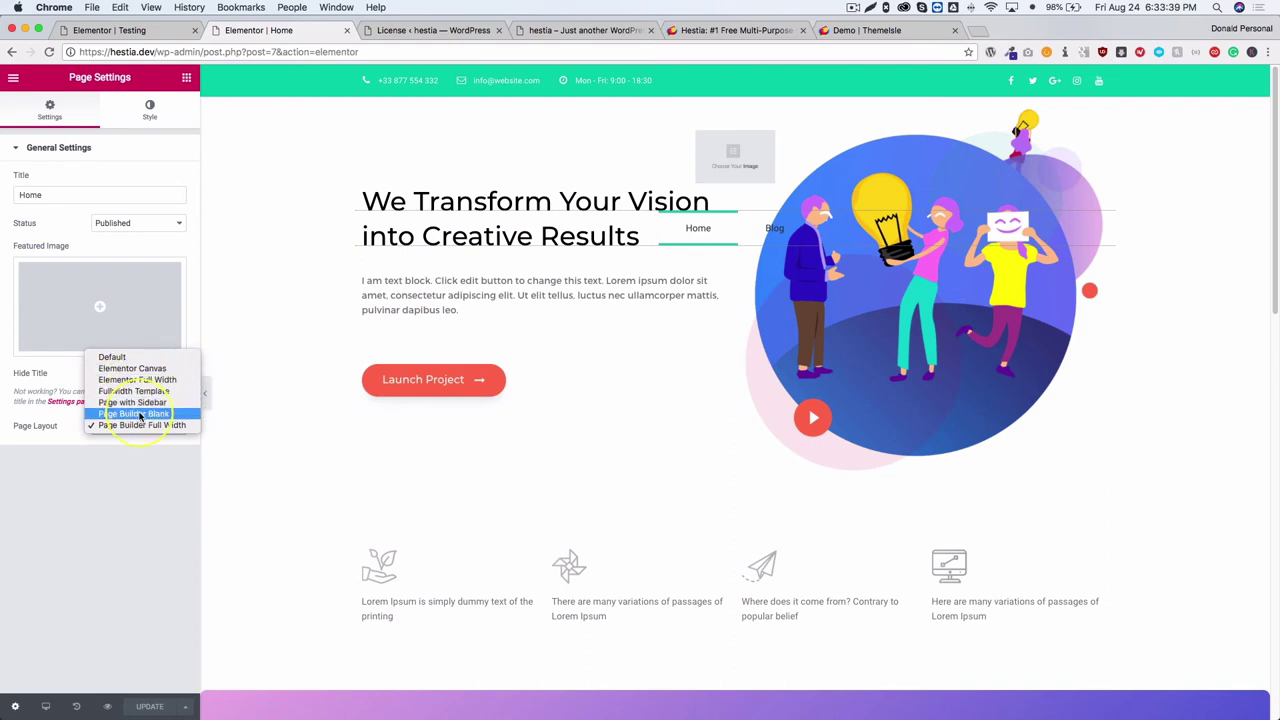
{"action": "left_click", "coordinate": [132, 413]}
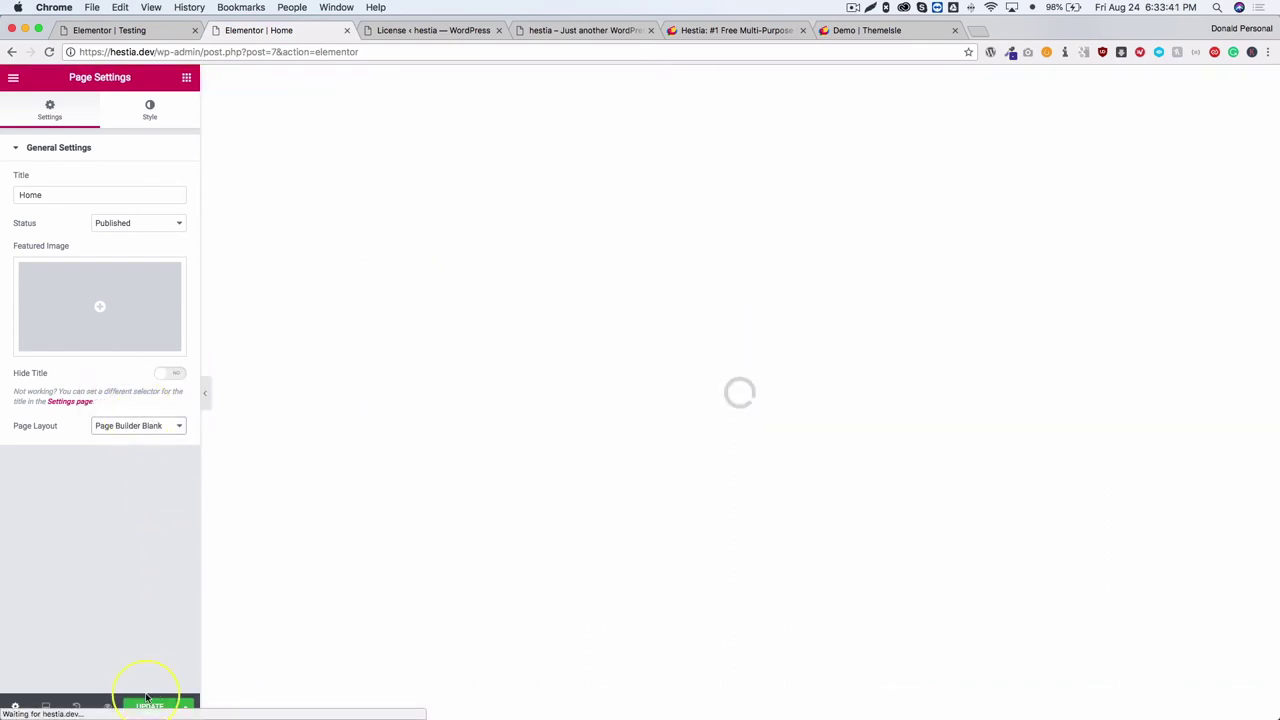
Try the Elementor Canvas layout on the Home page, return to Page Builder Blank, and update the page
{"action": "left_click", "coordinate": [135, 428]}
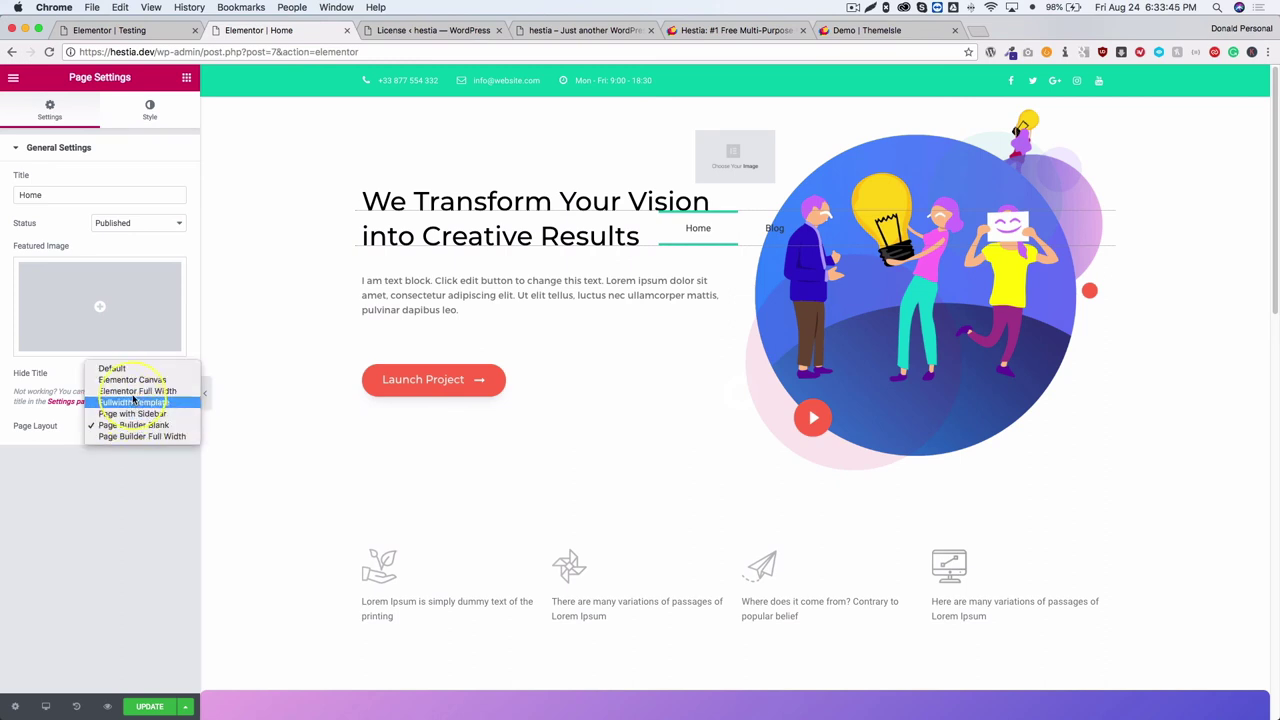
{"action": "left_click", "coordinate": [138, 380]}
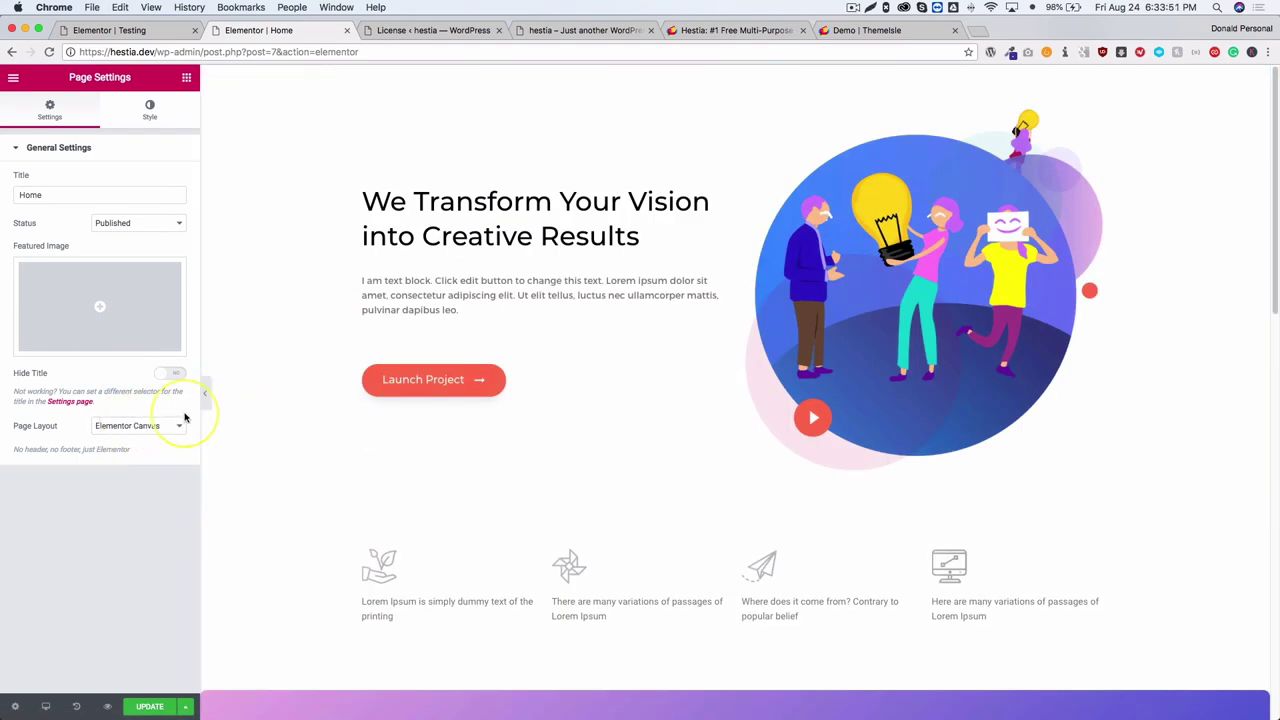
{"action": "left_click", "coordinate": [178, 426]}
{"action": "left_click", "coordinate": [151, 471]}
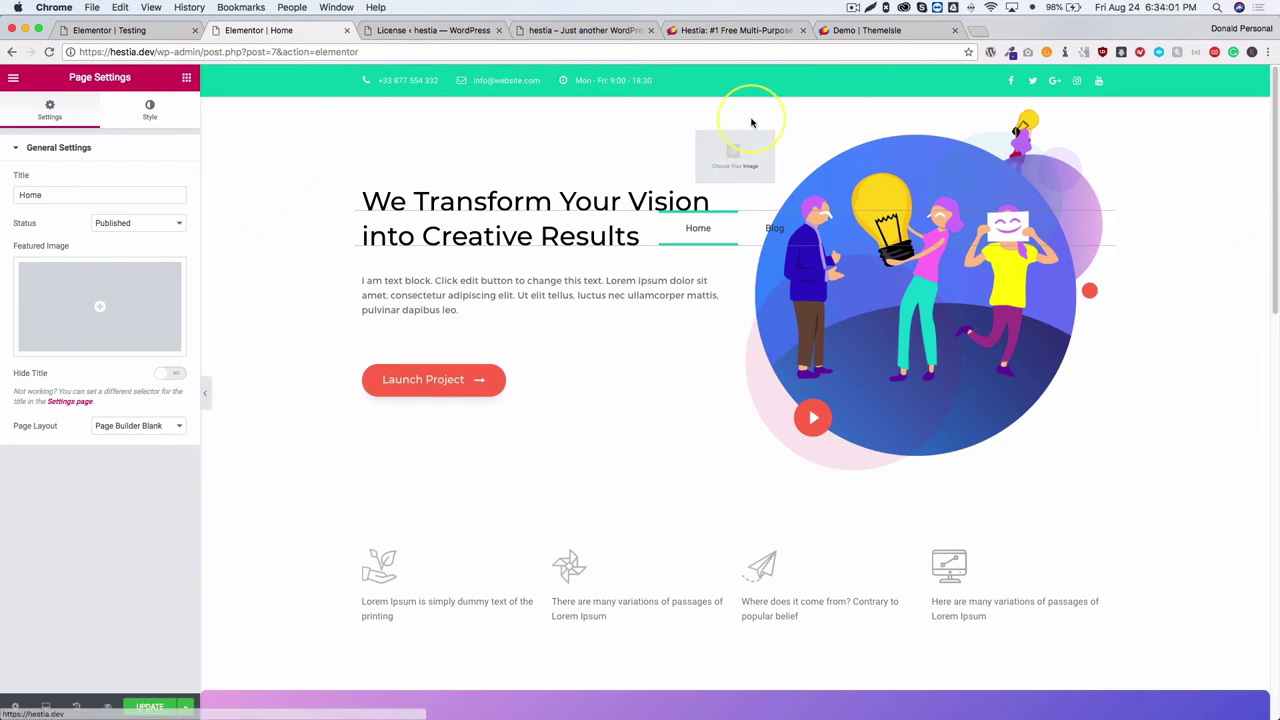
{"action": "left_click", "coordinate": [147, 705]}
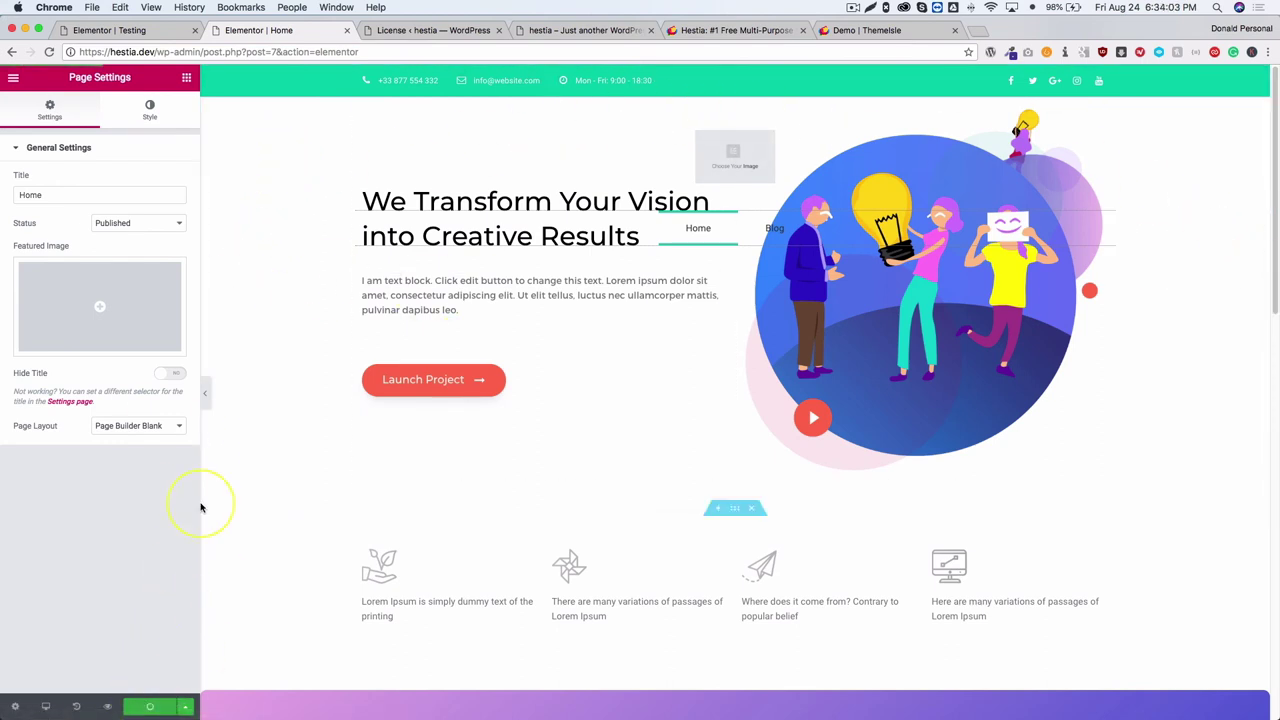
Remove the Testing header's display condition and save it without conditions, and open the site's live home page from the template preview
{"action": "left_click", "coordinate": [148, 33]}
{"action": "mouse_move", "coordinate": [143, 700]}
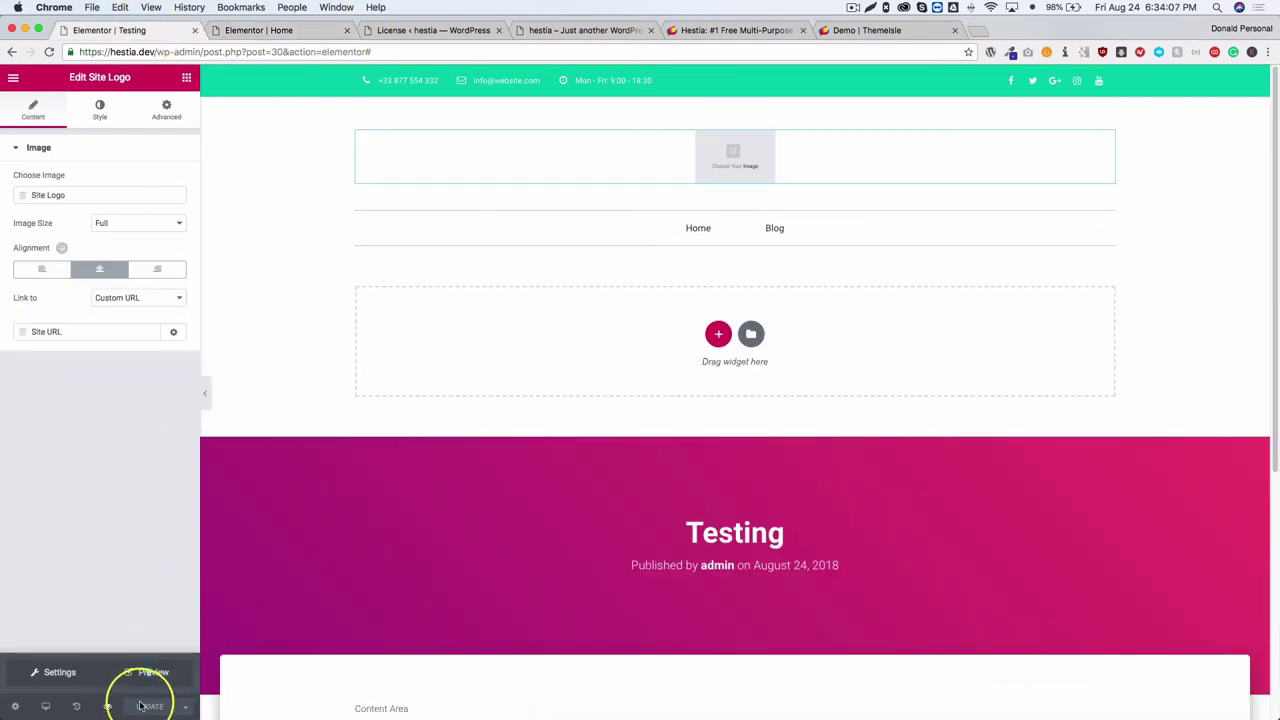
{"action": "left_click", "coordinate": [180, 707]}
{"action": "left_click", "coordinate": [72, 645]}
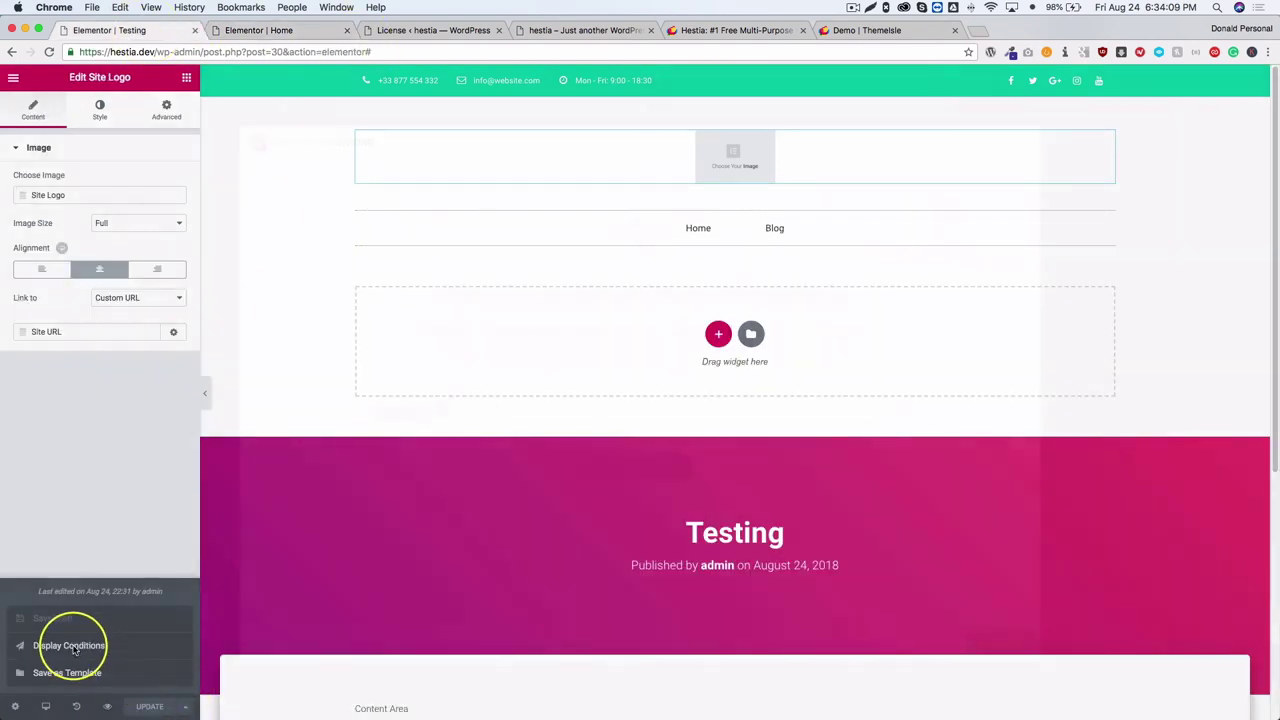
{"action": "left_click", "coordinate": [900, 409]}
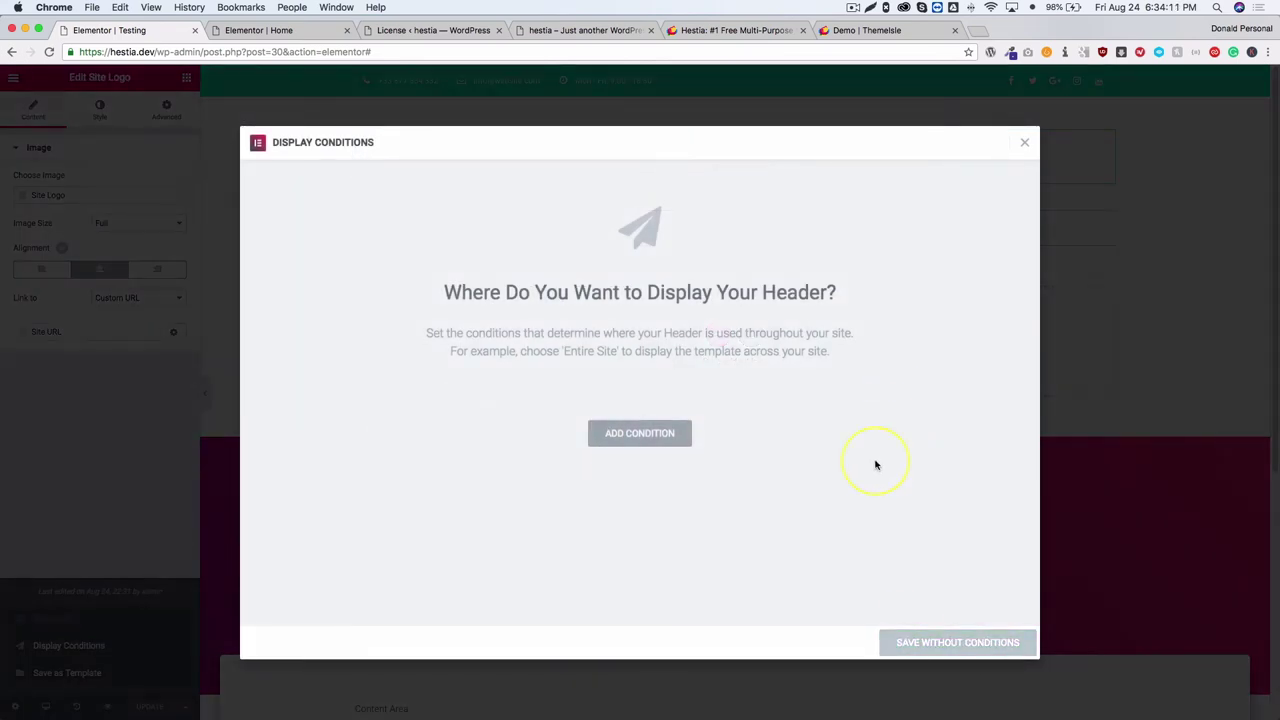
{"action": "left_click", "coordinate": [914, 641]}
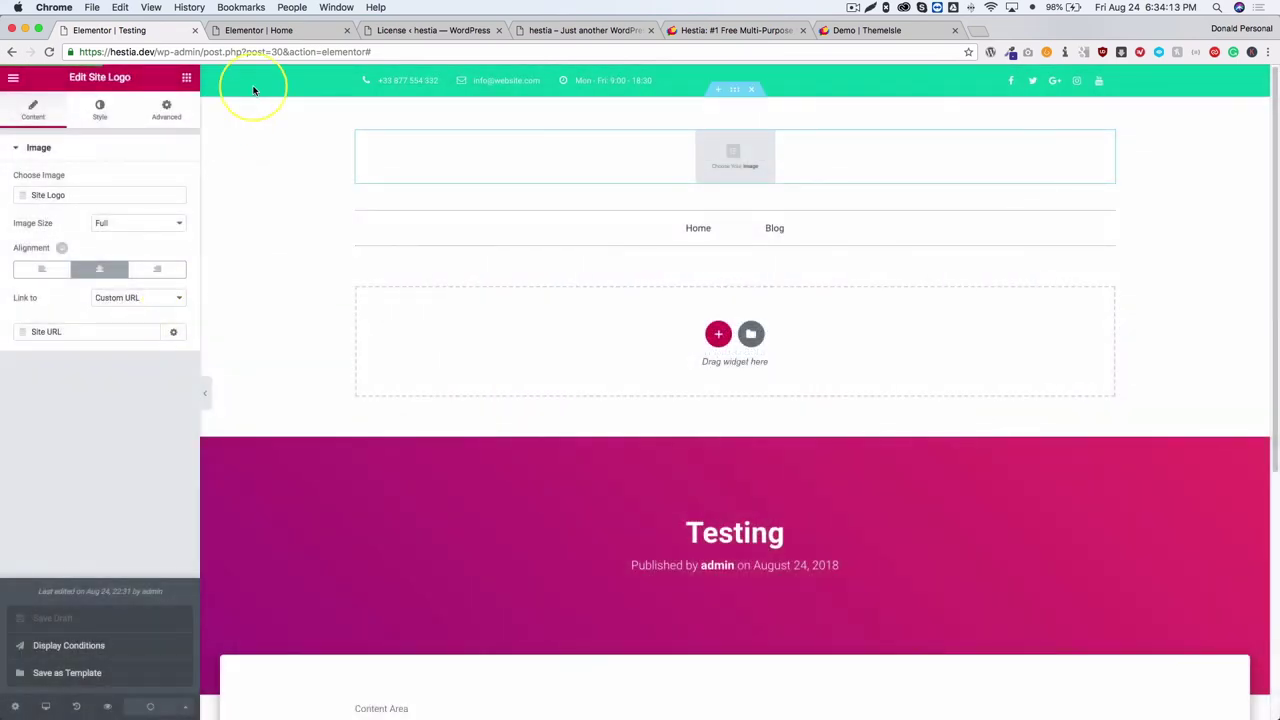
{"action": "left_click", "coordinate": [289, 30]}
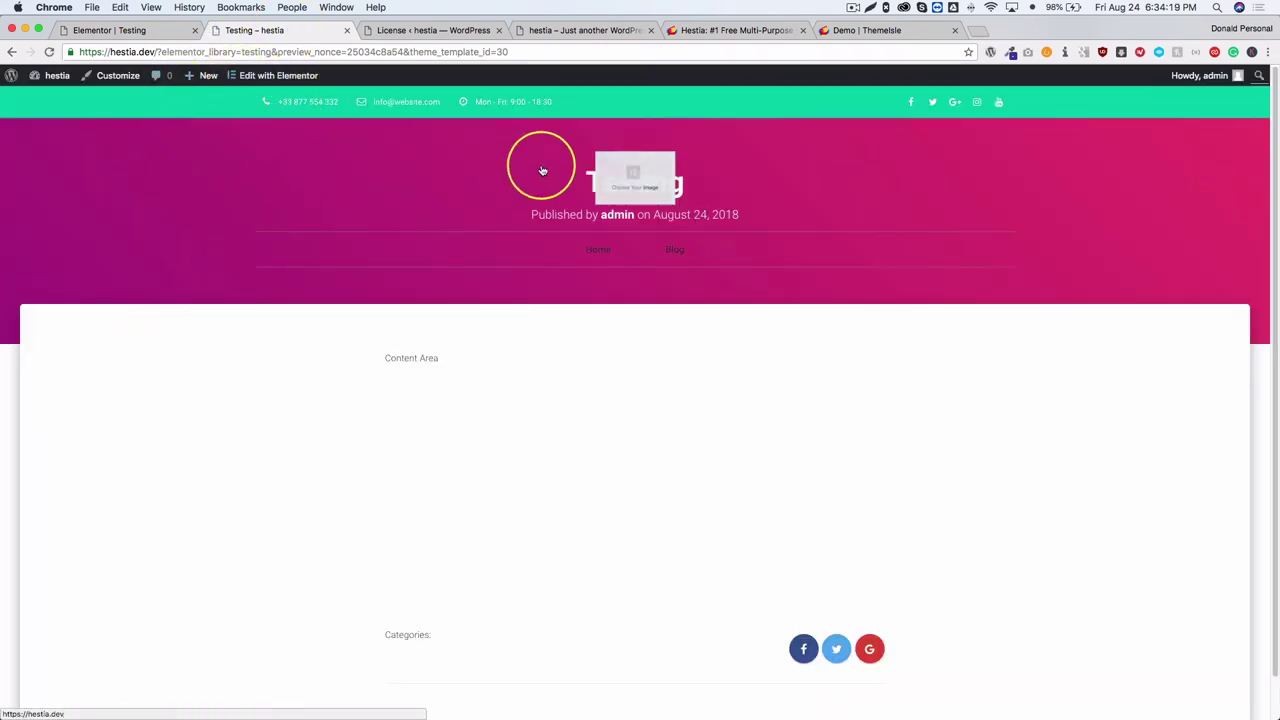
{"action": "left_click", "coordinate": [630, 170]}
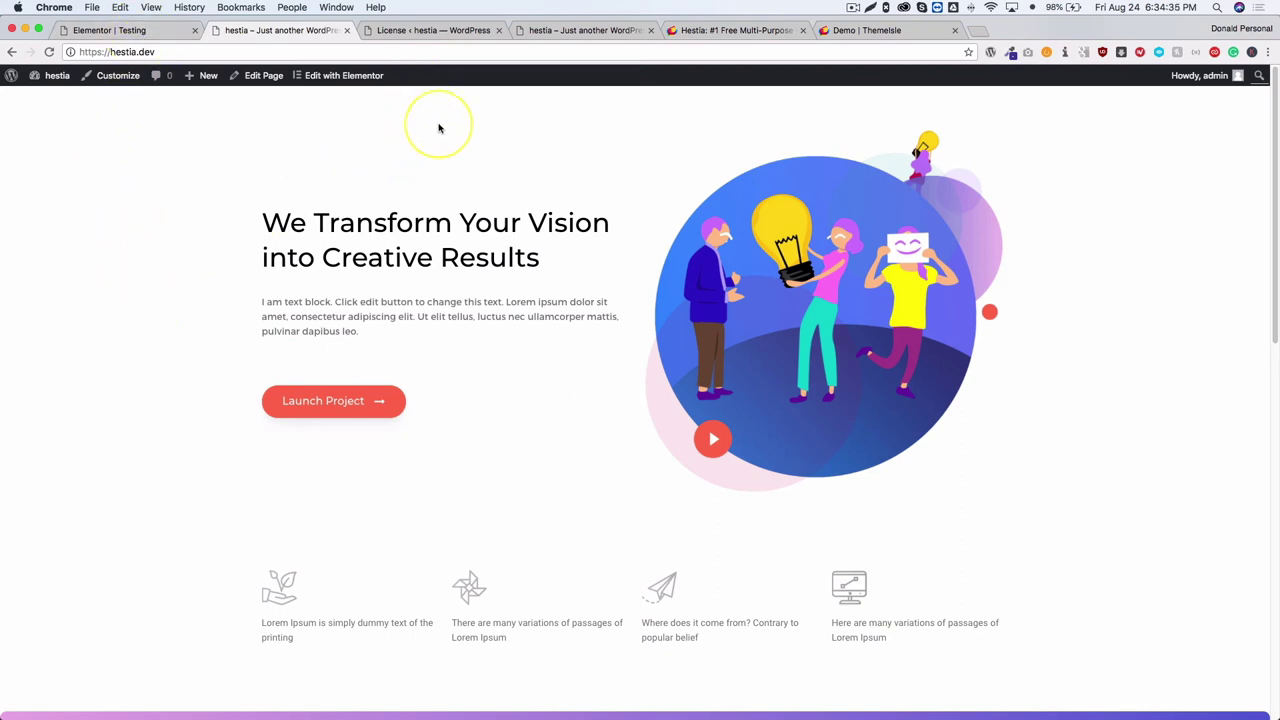
Examine the ThemeIsle Hestia demo's home page, from its large header image through the feature sections to the Products section
{"action": "left_click", "coordinate": [832, 30]}
{"action": "scroll", "coordinate": [236, 238], "scroll_direction": "up", "scroll_amount": 5}
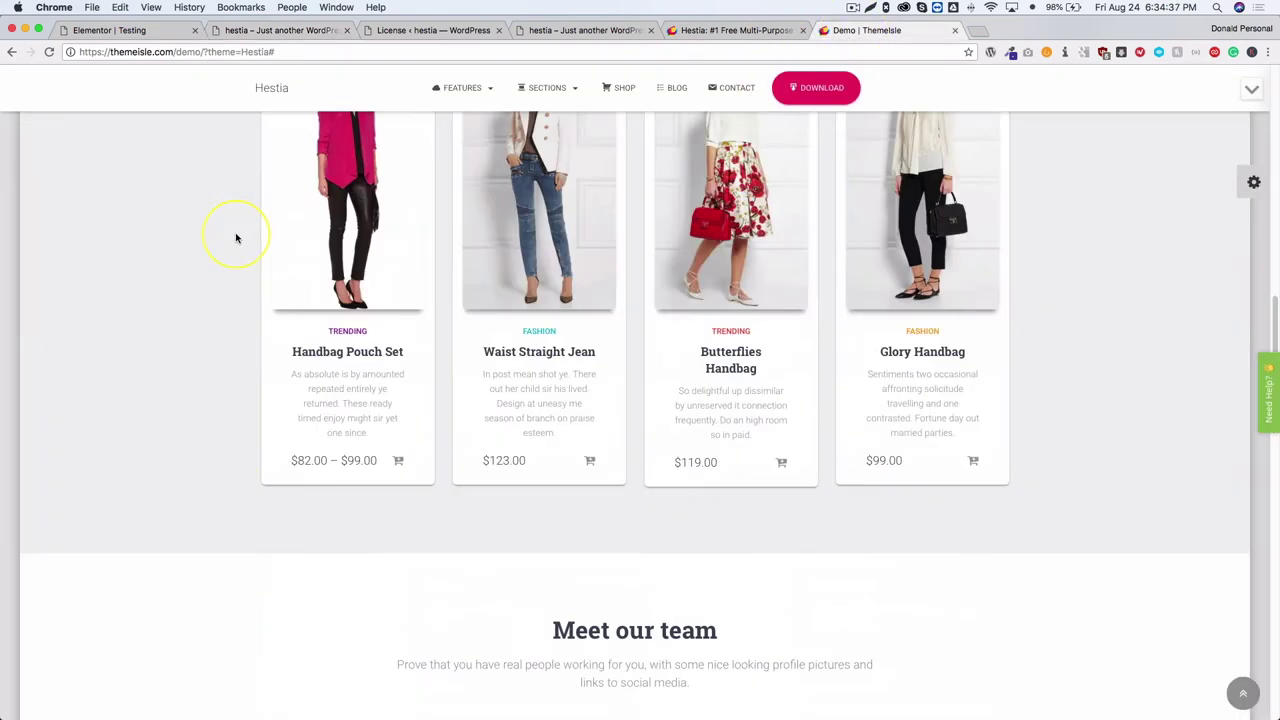
{"action": "scroll", "coordinate": [236, 238], "scroll_direction": "up", "scroll_amount": 15}
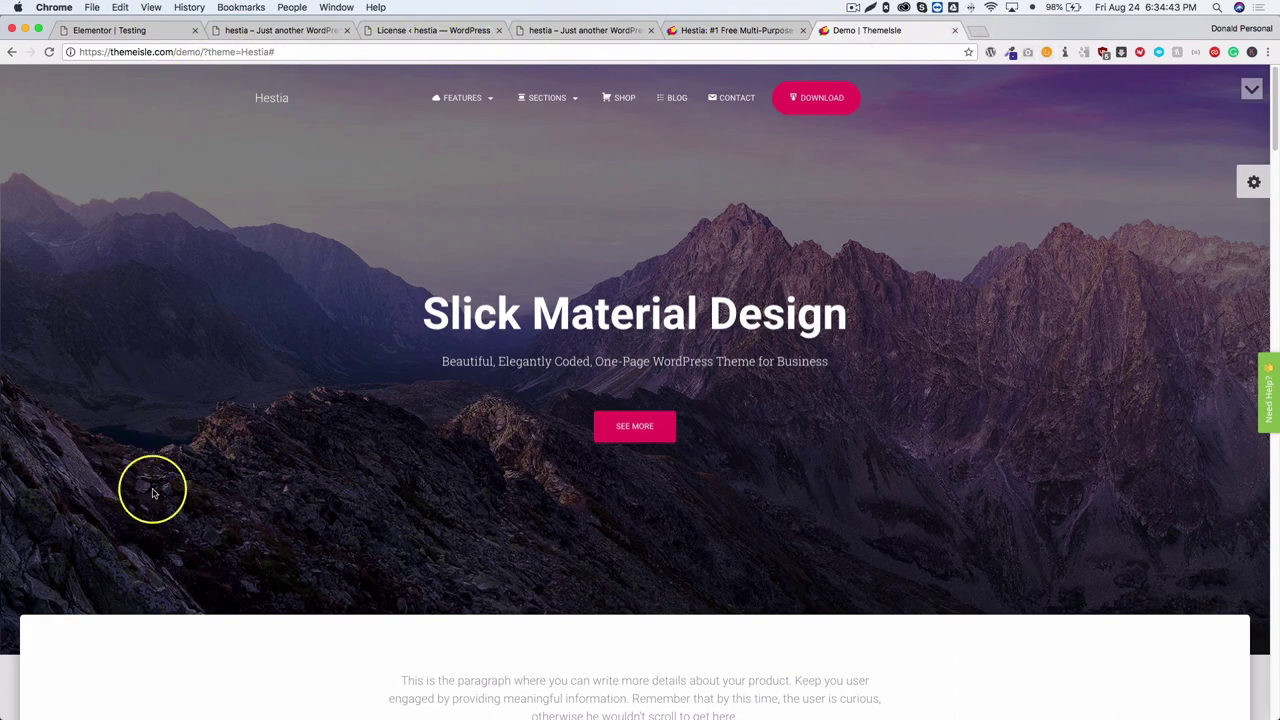
{"action": "scroll", "coordinate": [152, 490], "scroll_direction": "down", "scroll_amount": 5}
{"action": "scroll", "coordinate": [920, 330], "scroll_direction": "down", "scroll_amount": 1}
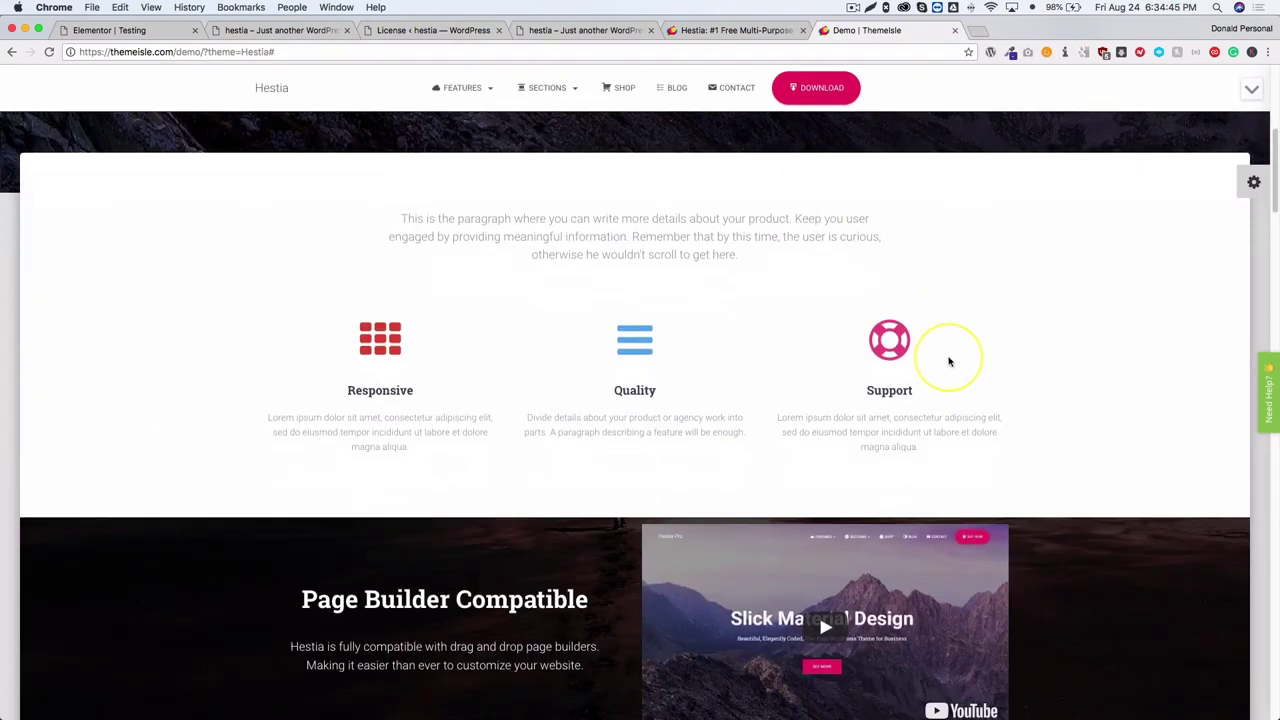
{"action": "scroll", "coordinate": [950, 362], "scroll_direction": "down", "scroll_amount": 8}
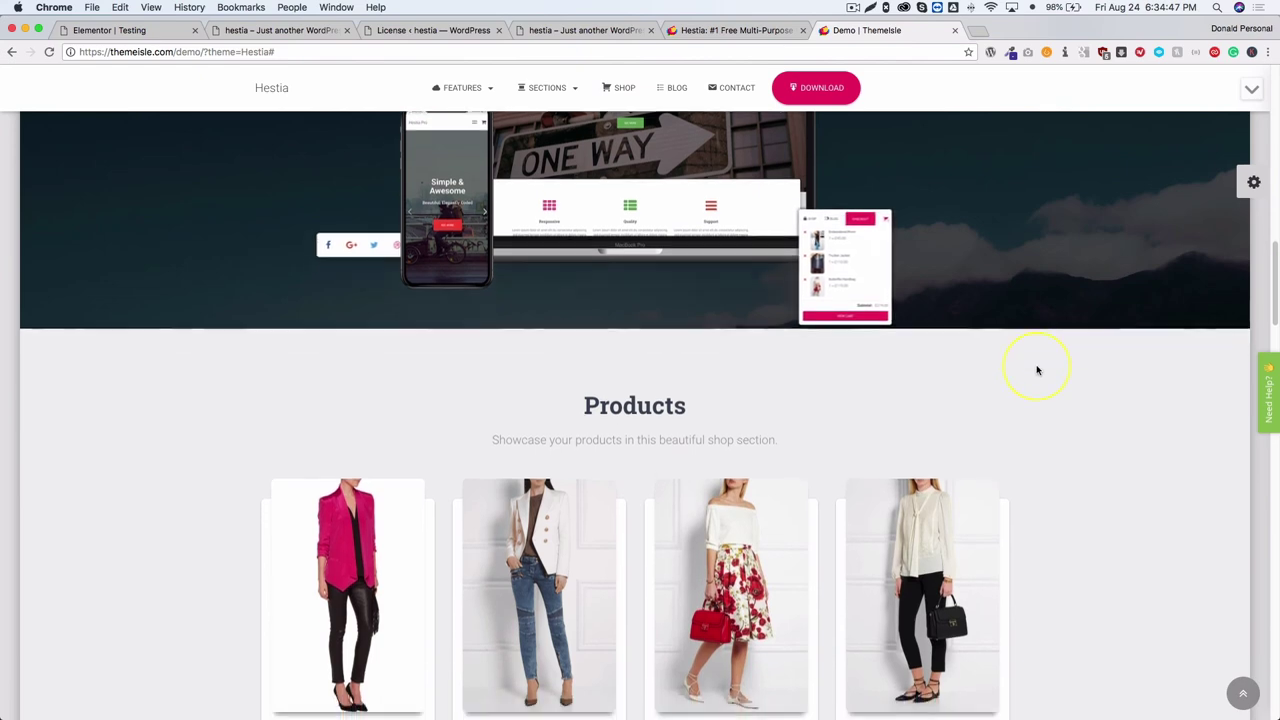
{"action": "scroll", "coordinate": [1035, 372], "scroll_direction": "down", "scroll_amount": 3}
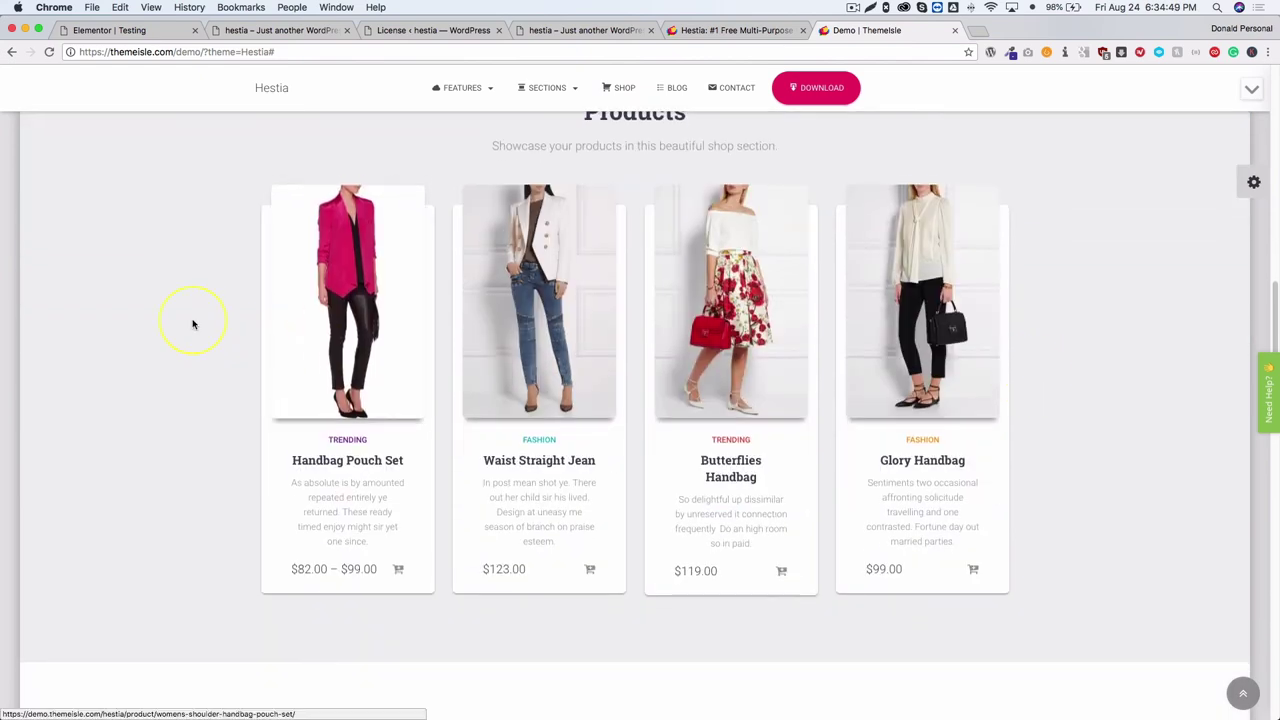
{"action": "scroll", "coordinate": [193, 323], "scroll_direction": "up", "scroll_amount": 4}
Return to the live hestia.dev home page and review its sections from the hero area to Our Team
{"action": "left_click", "coordinate": [297, 31]}
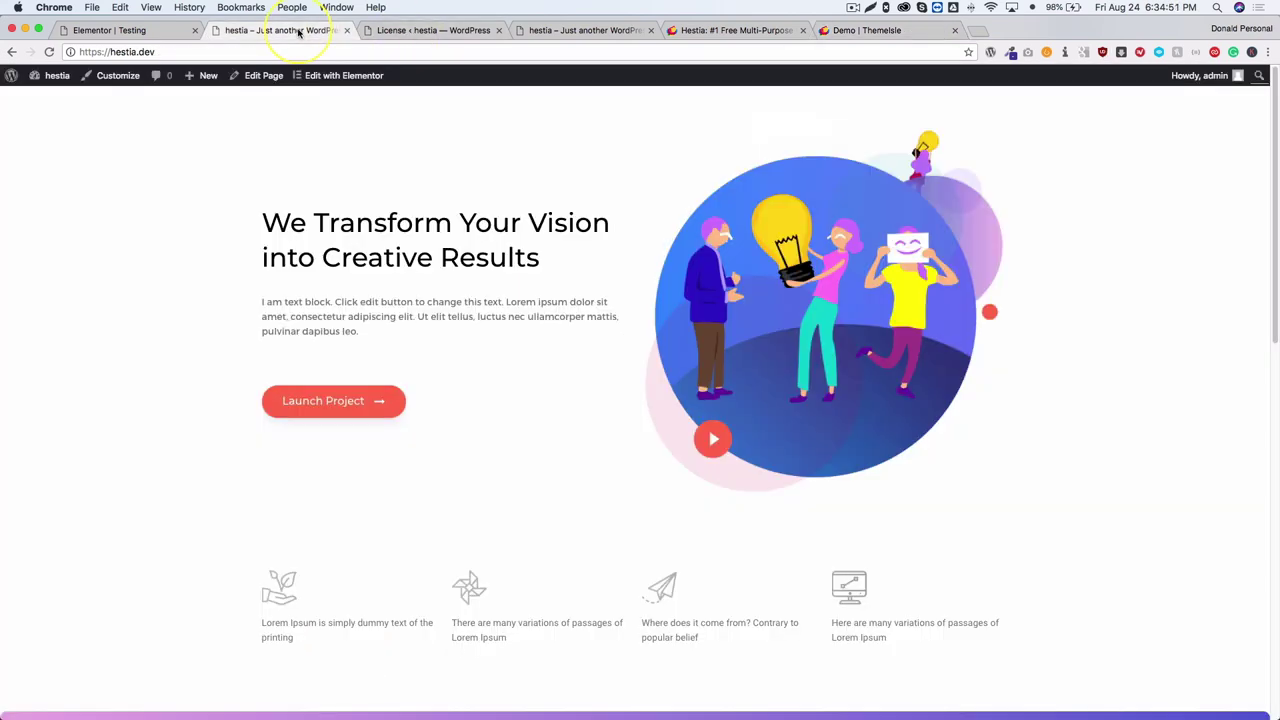
{"action": "left_click", "coordinate": [443, 31]}
{"action": "left_click", "coordinate": [336, 32]}
{"action": "scroll", "coordinate": [157, 230], "scroll_direction": "down", "scroll_amount": 2}
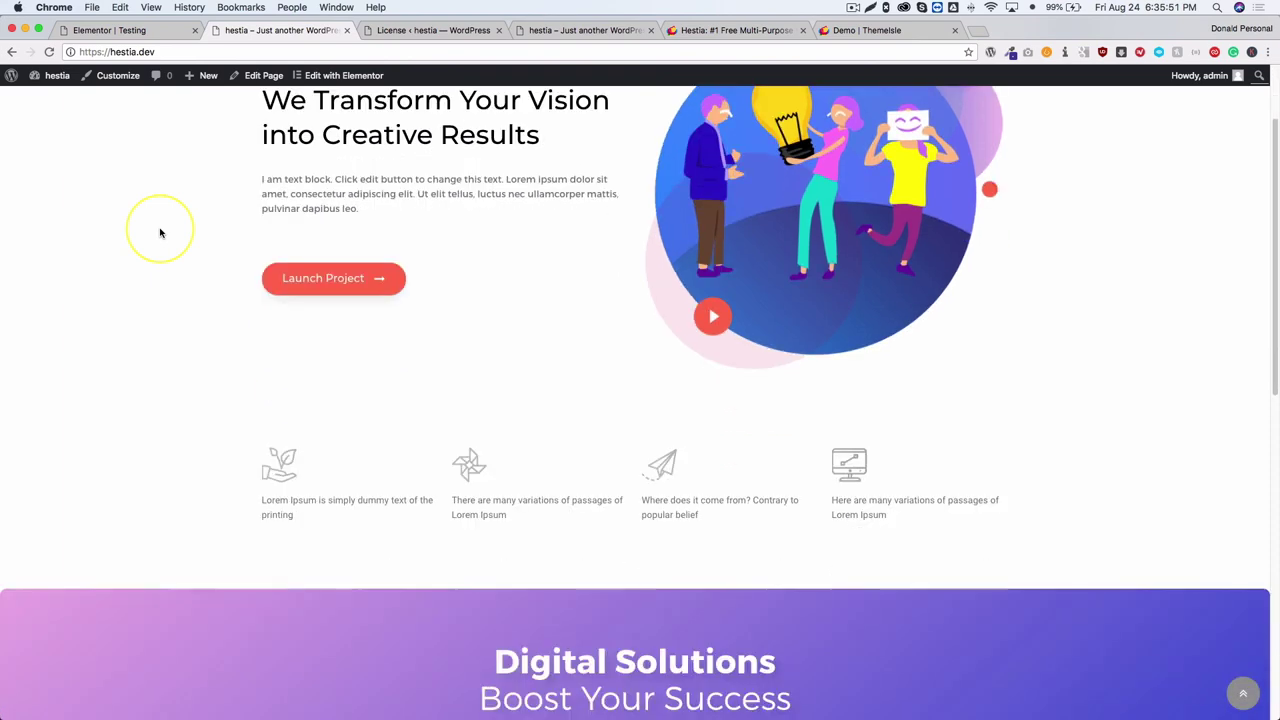
{"action": "scroll", "coordinate": [159, 233], "scroll_direction": "down", "scroll_amount": 10}
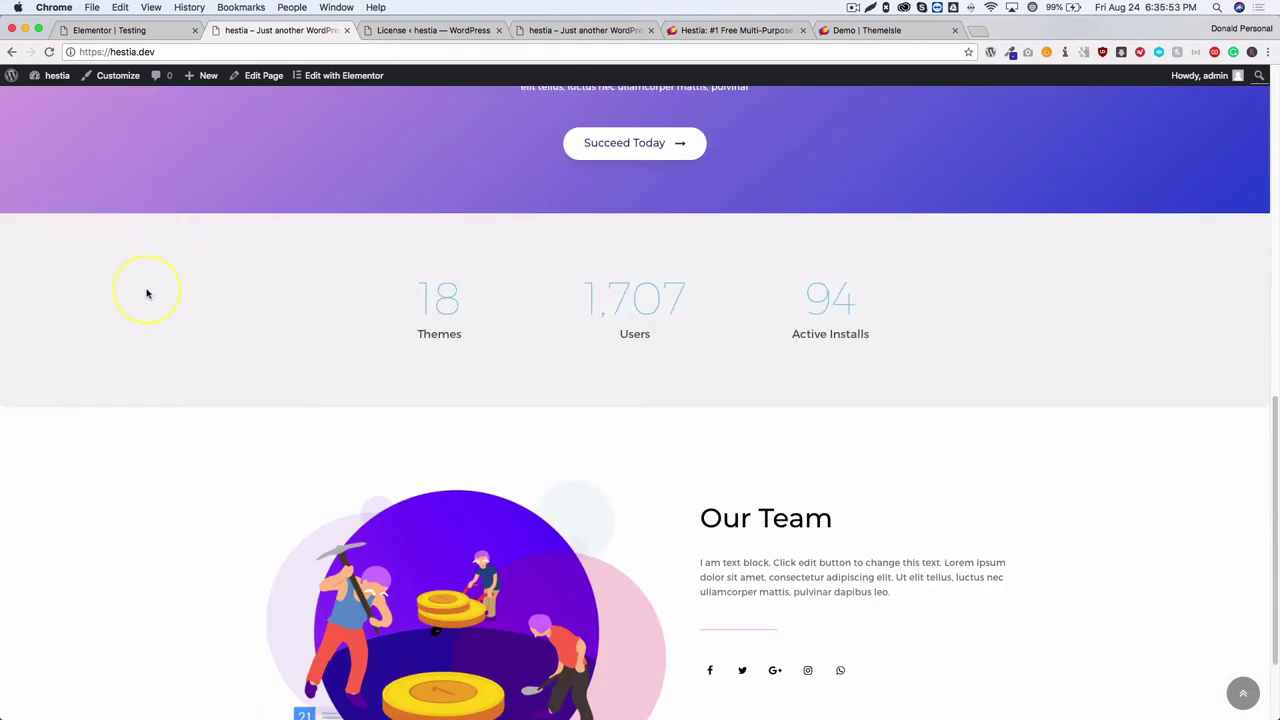
{"action": "scroll", "coordinate": [147, 293], "scroll_direction": "up", "scroll_amount": 9}
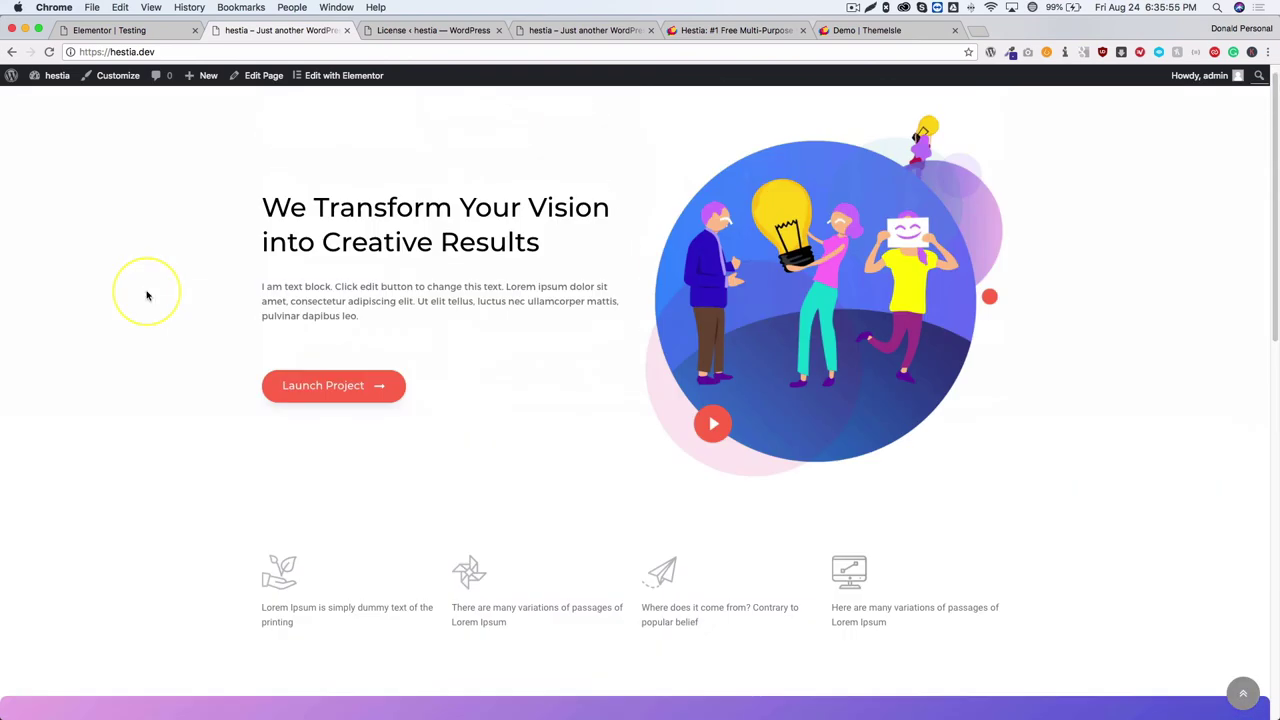
Open the Glory Handbag product from the Products section of the ThemeIsle Hestia demo
{"action": "left_click", "coordinate": [887, 30]}
{"action": "scroll", "coordinate": [157, 343], "scroll_direction": "down", "scroll_amount": 5}
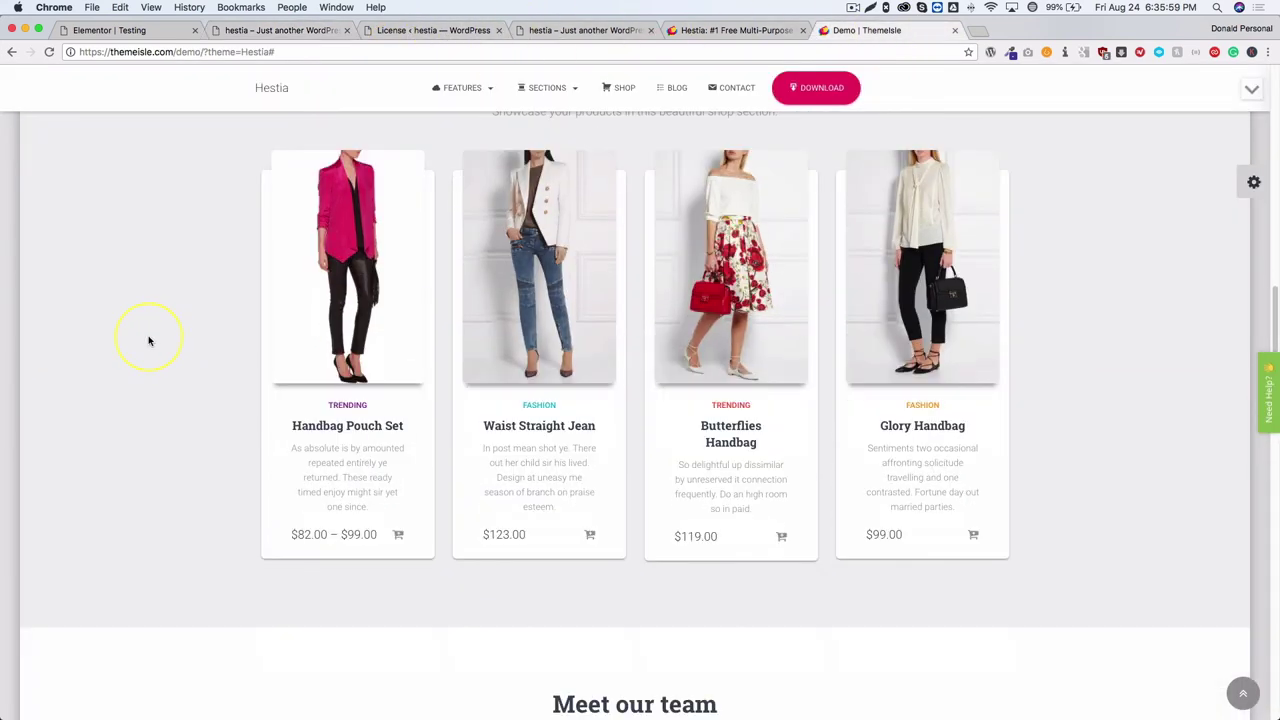
{"action": "scroll", "coordinate": [147, 336], "scroll_direction": "up", "scroll_amount": 1}
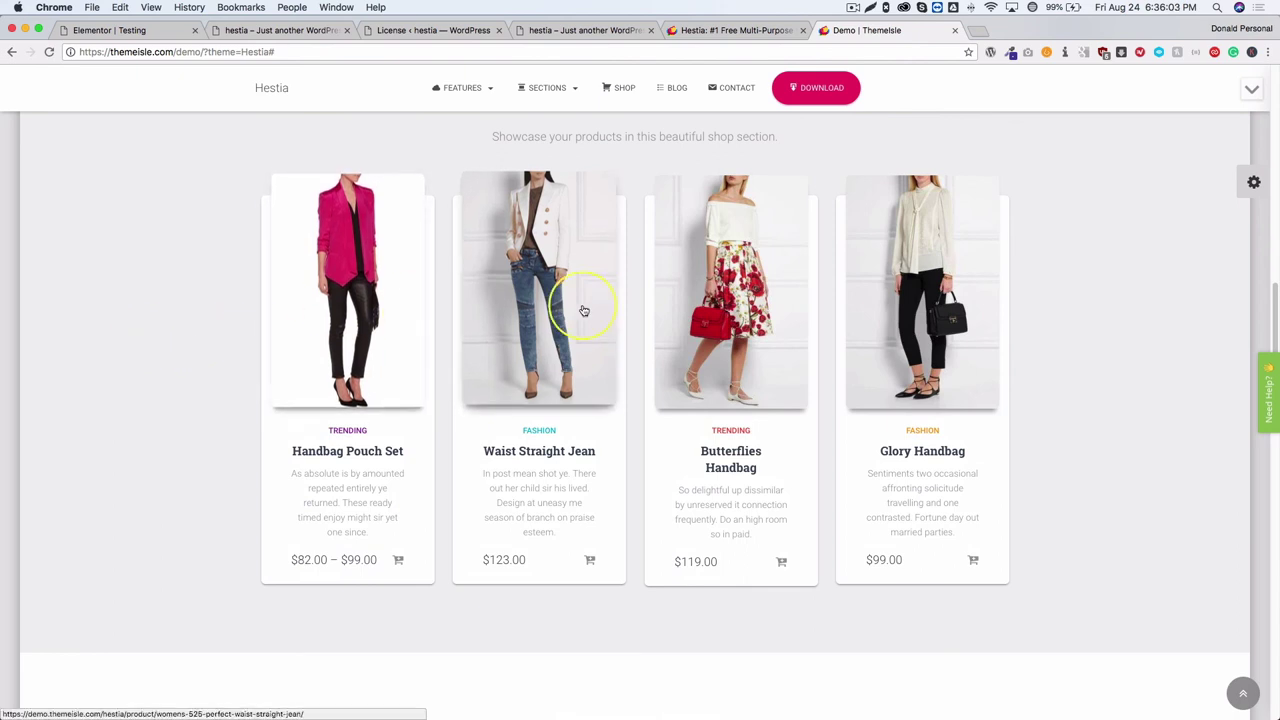
{"action": "left_click", "coordinate": [360, 305]}
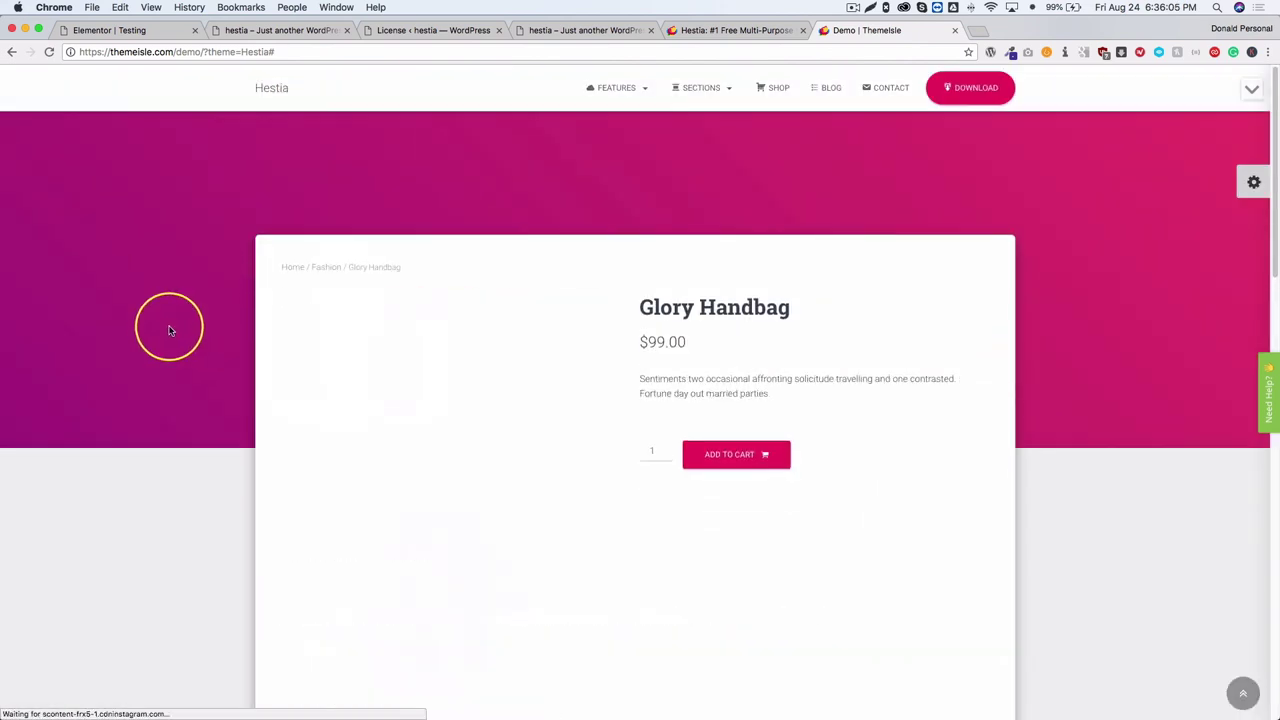
Examine the Glory Handbag product page's layout, including its gradient header, product image, add-to-cart area and description
{"action": "scroll", "coordinate": [166, 330], "scroll_direction": "down", "scroll_amount": 5}
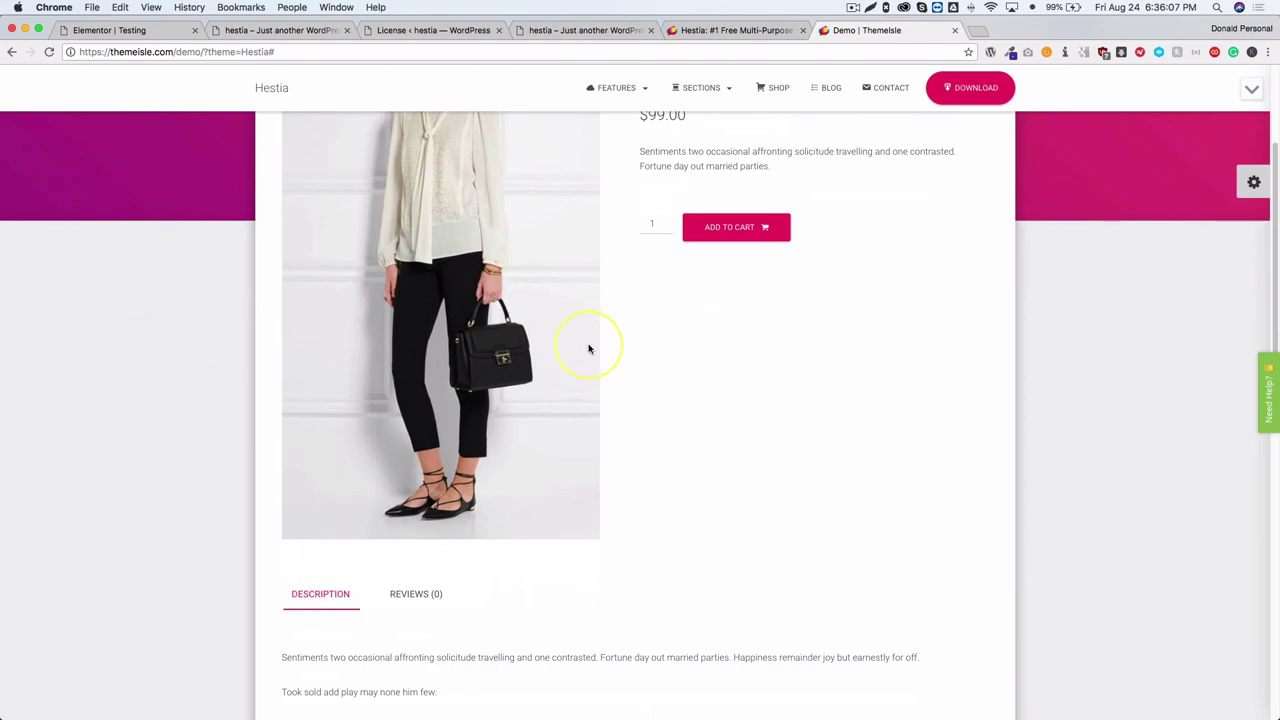
{"action": "scroll", "coordinate": [250, 383], "scroll_direction": "down", "scroll_amount": 3}
{"action": "scroll", "coordinate": [265, 393], "scroll_direction": "down", "scroll_amount": 8}
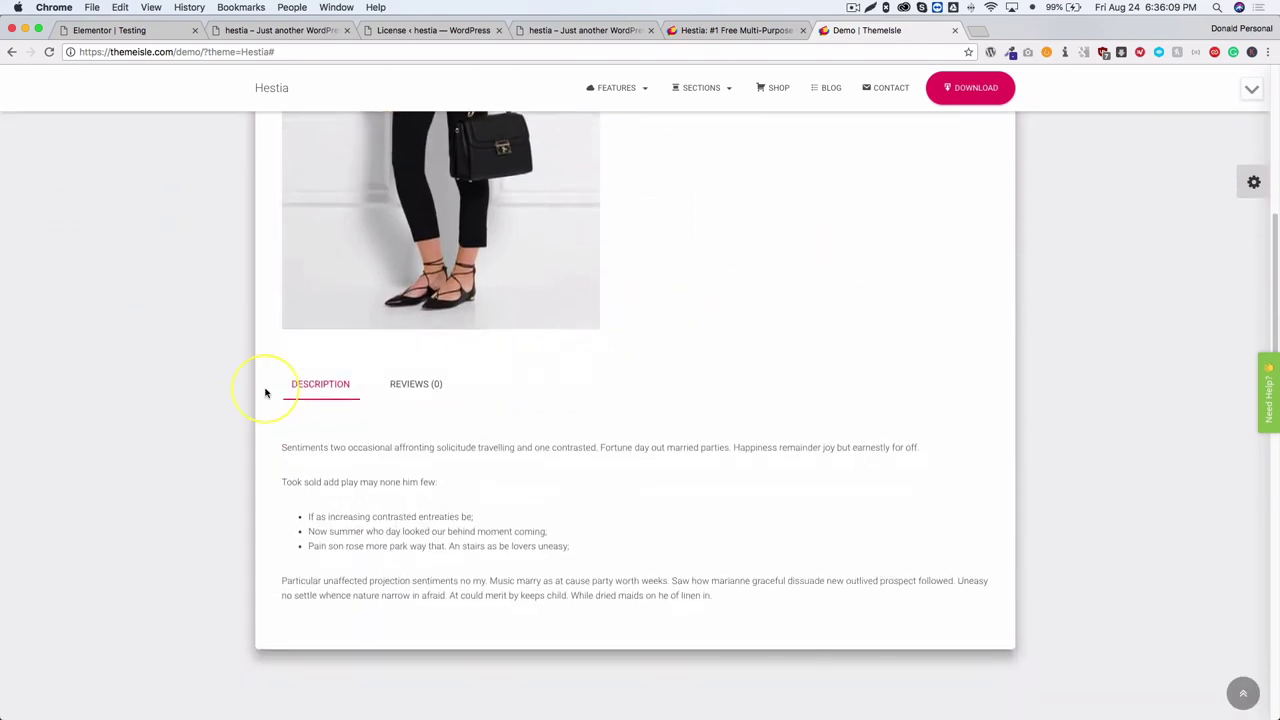
{"action": "scroll", "coordinate": [265, 393], "scroll_direction": "up", "scroll_amount": 12}
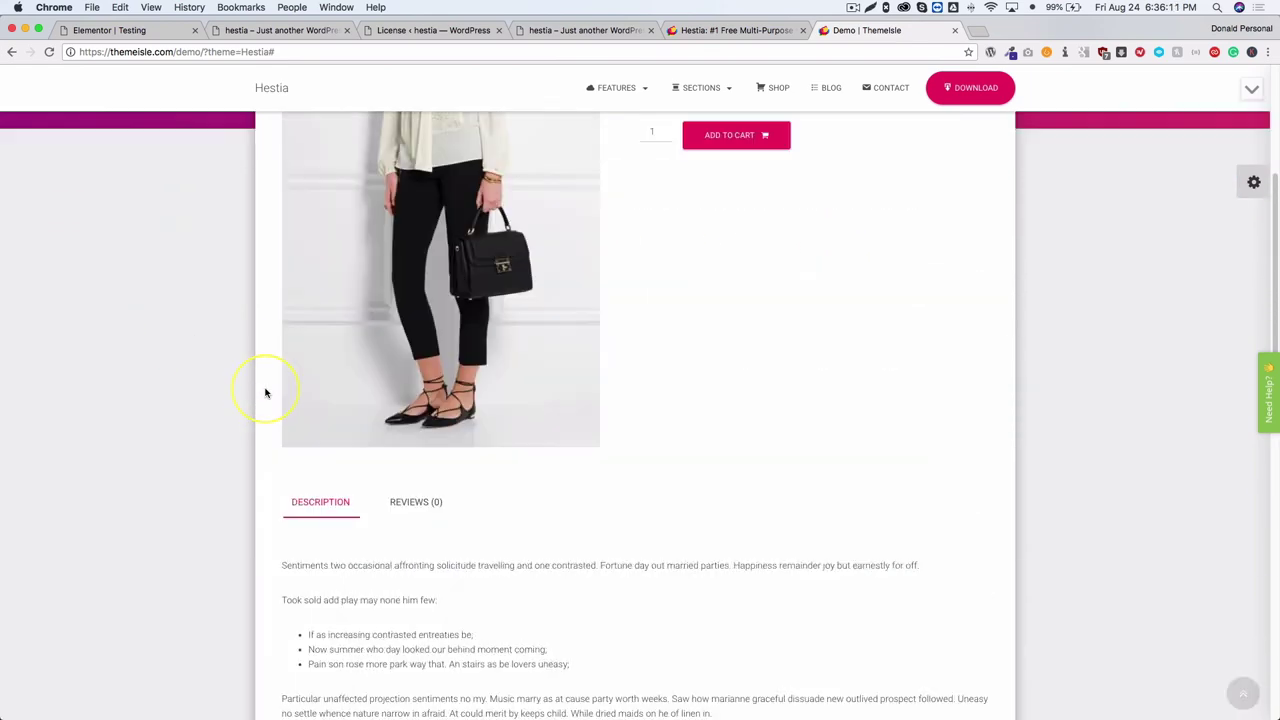
{"action": "scroll", "coordinate": [615, 324], "scroll_direction": "up", "scroll_amount": 2}
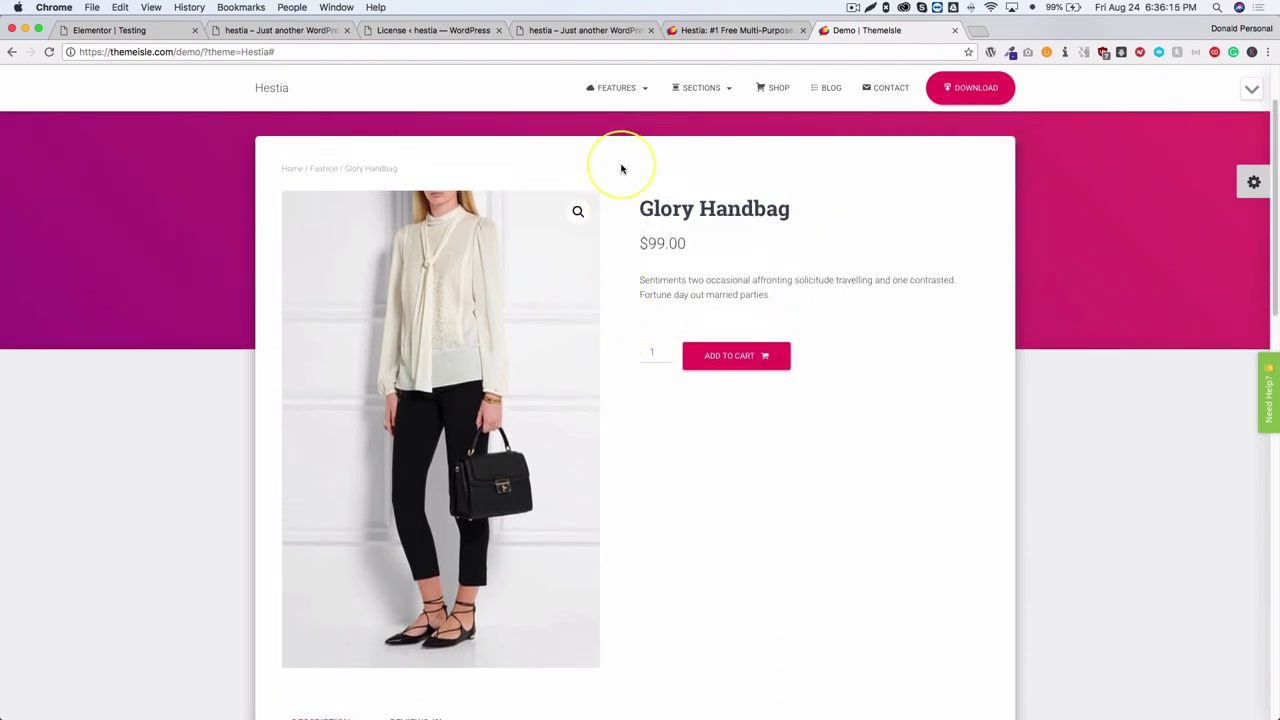
{"action": "scroll", "coordinate": [620, 176], "scroll_direction": "up", "scroll_amount": 3}
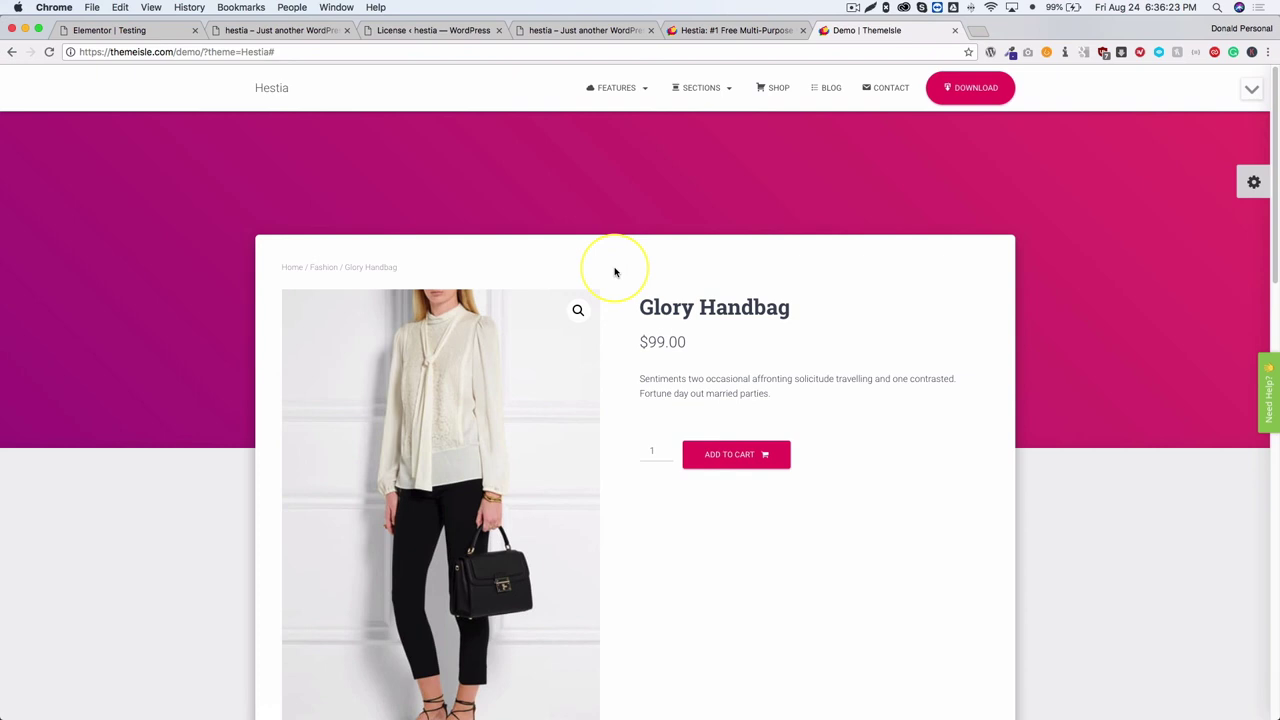
{"action": "scroll", "coordinate": [615, 303], "scroll_direction": "down", "scroll_amount": 2}
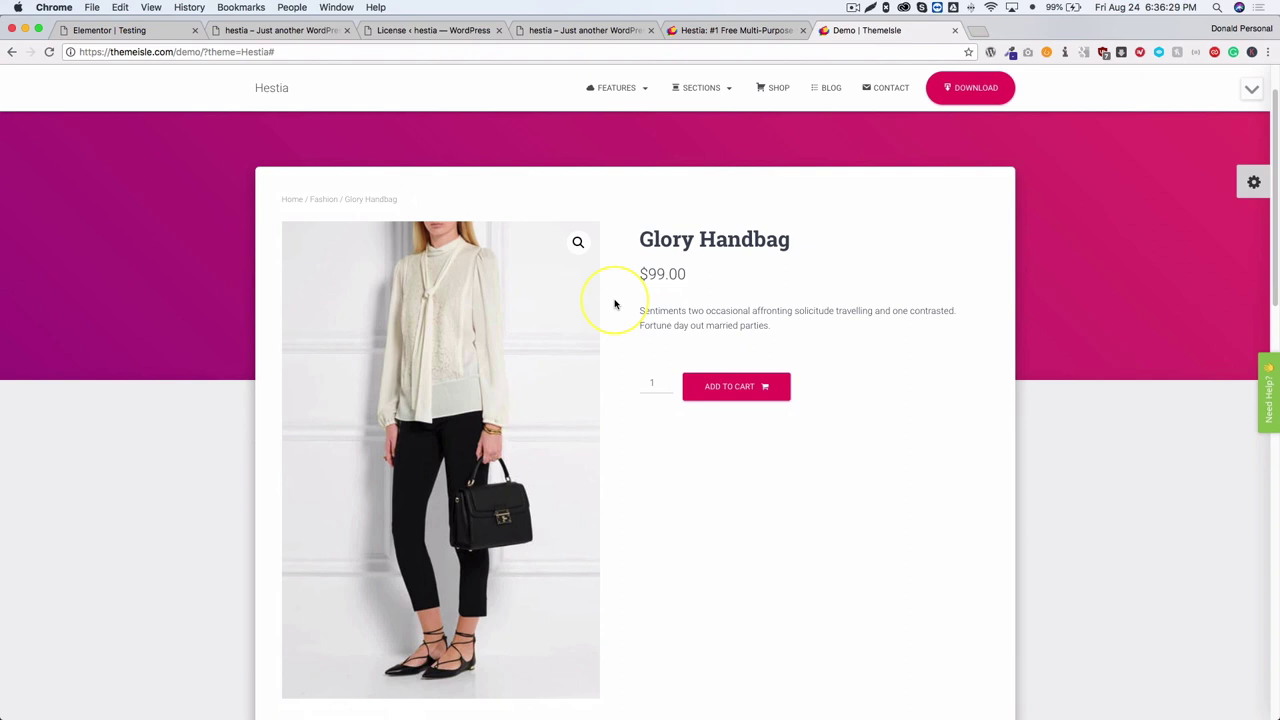
{"action": "scroll", "coordinate": [137, 285], "scroll_direction": "up", "scroll_amount": 1}
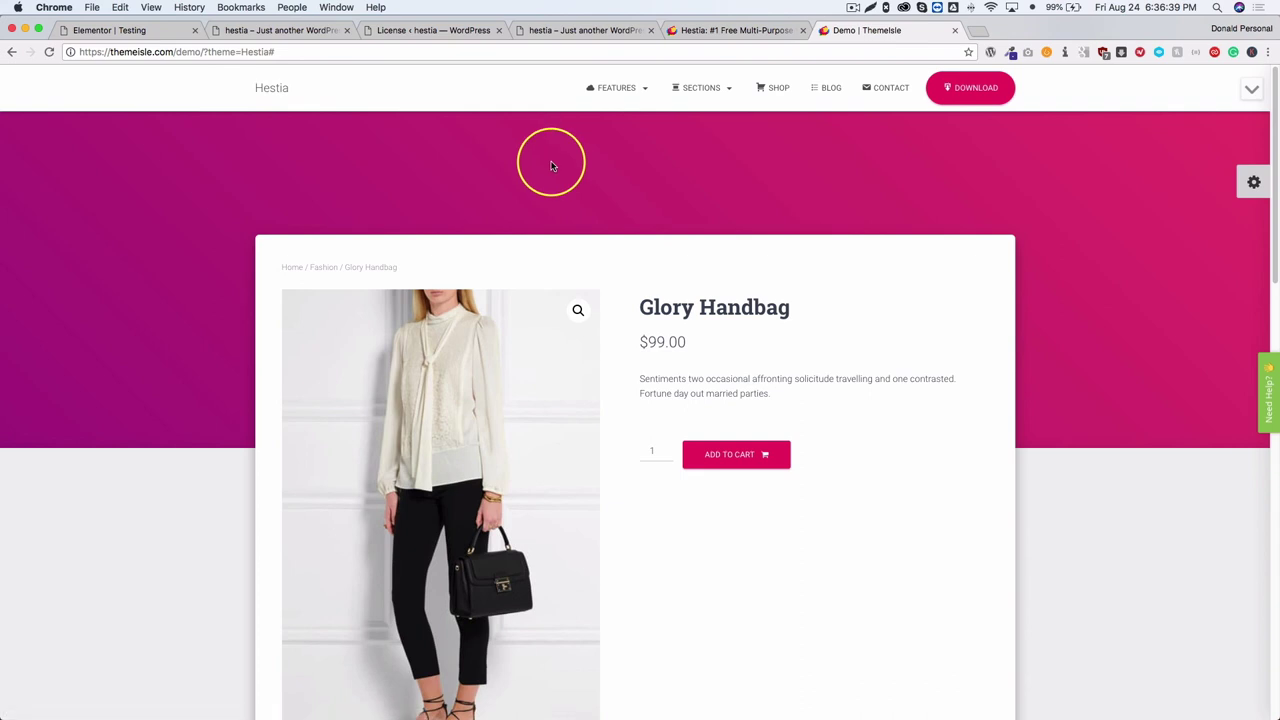
{"action": "scroll", "coordinate": [478, 173], "scroll_direction": "down", "scroll_amount": 1}
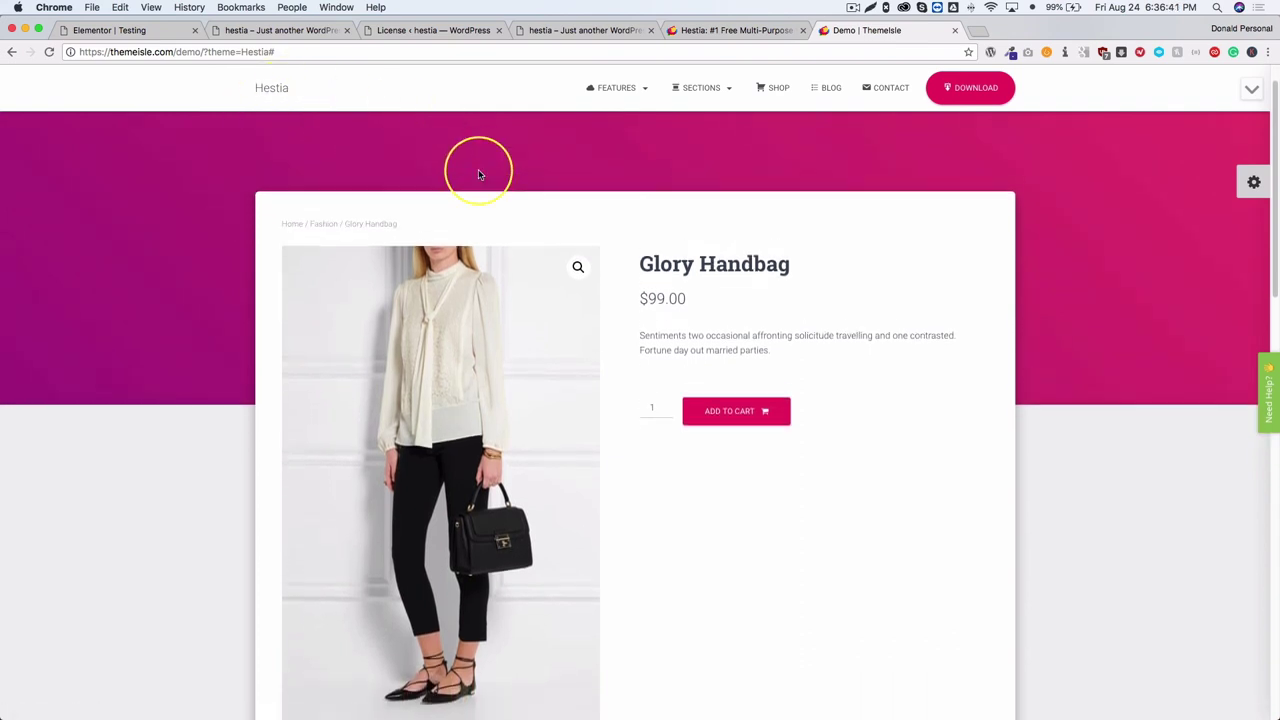
Look through the Features and Sections menus in the demo's header and recheck the product page
{"action": "scroll", "coordinate": [478, 173], "scroll_direction": "up", "scroll_amount": 1}
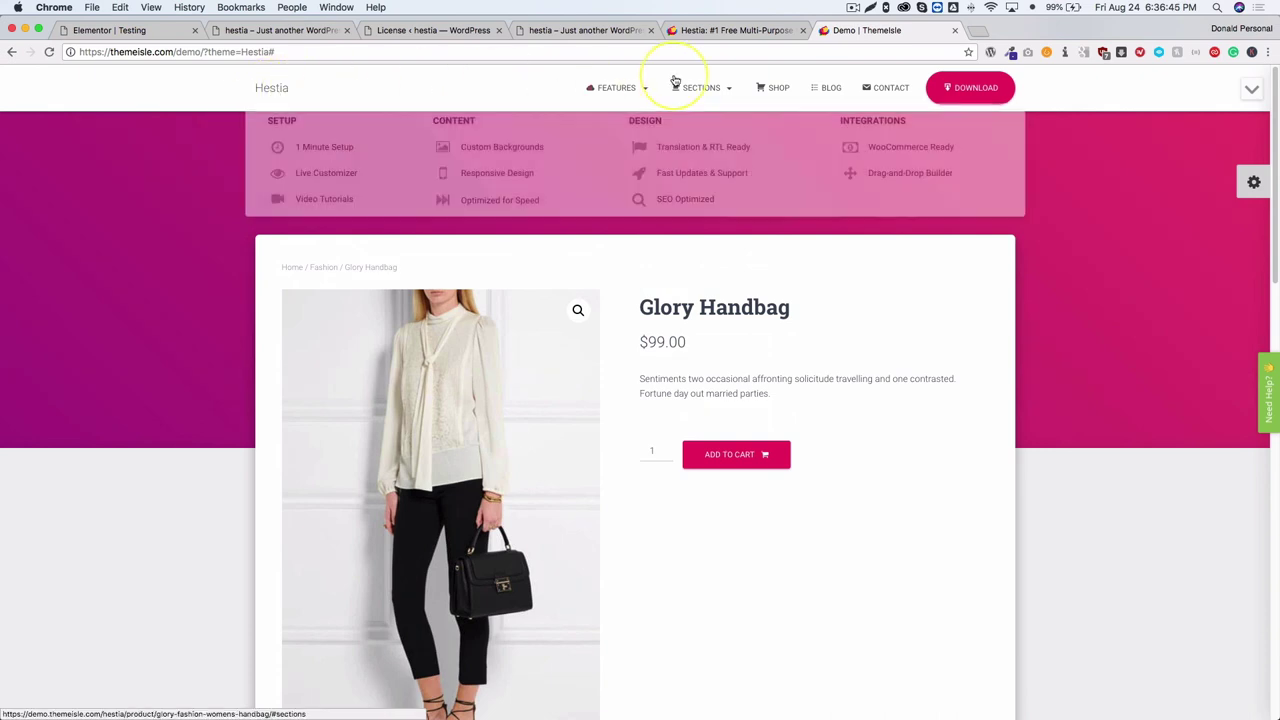
{"action": "mouse_move", "coordinate": [595, 87]}
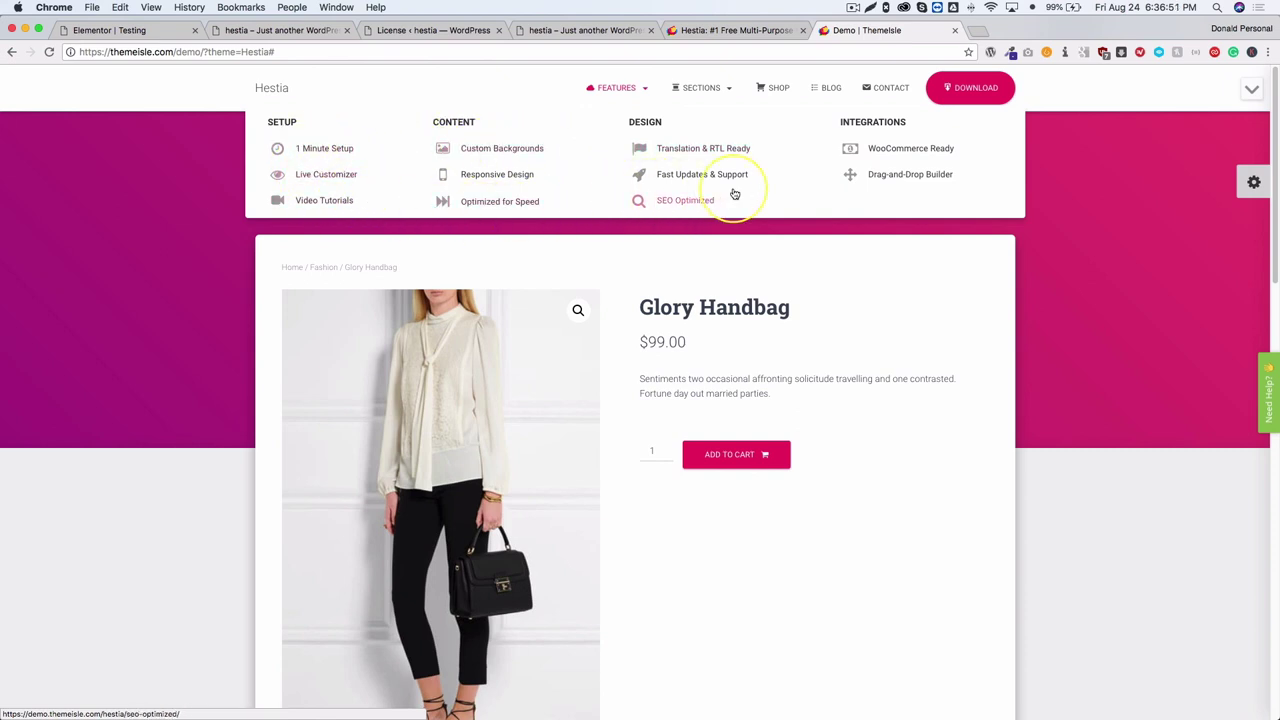
{"action": "mouse_move", "coordinate": [700, 87]}
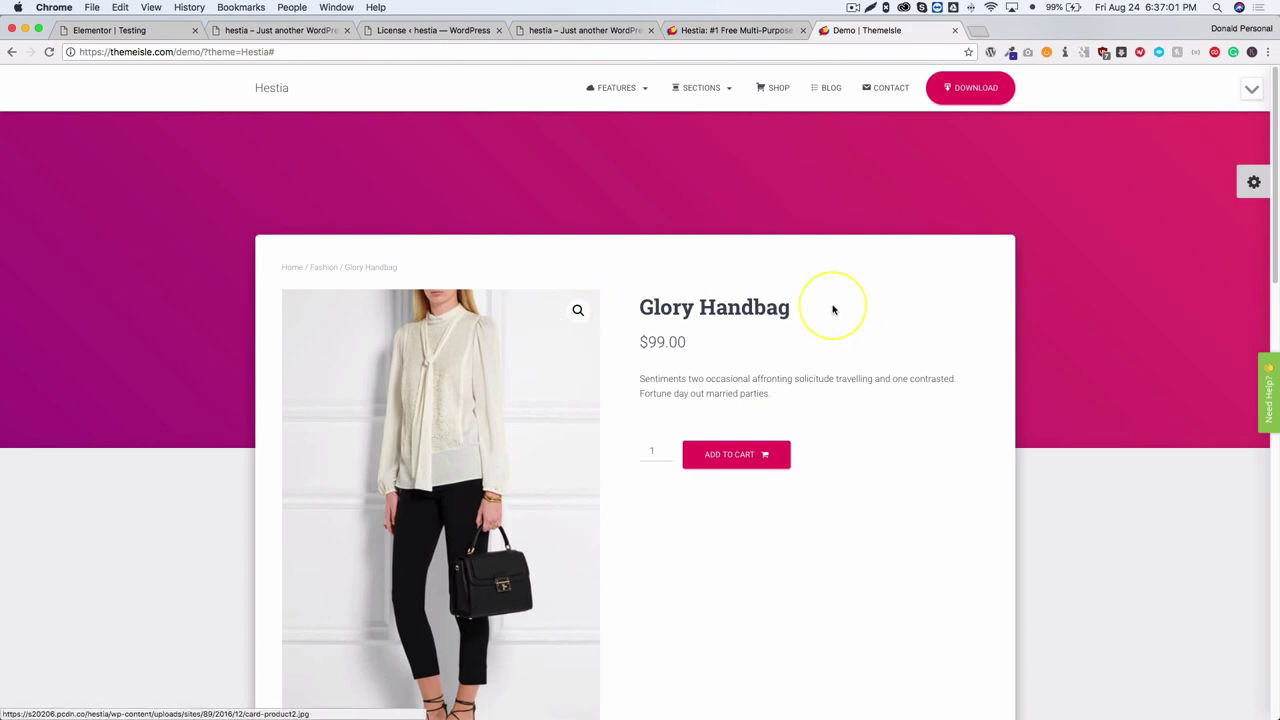
{"action": "scroll", "coordinate": [623, 294], "scroll_direction": "down", "scroll_amount": 3}
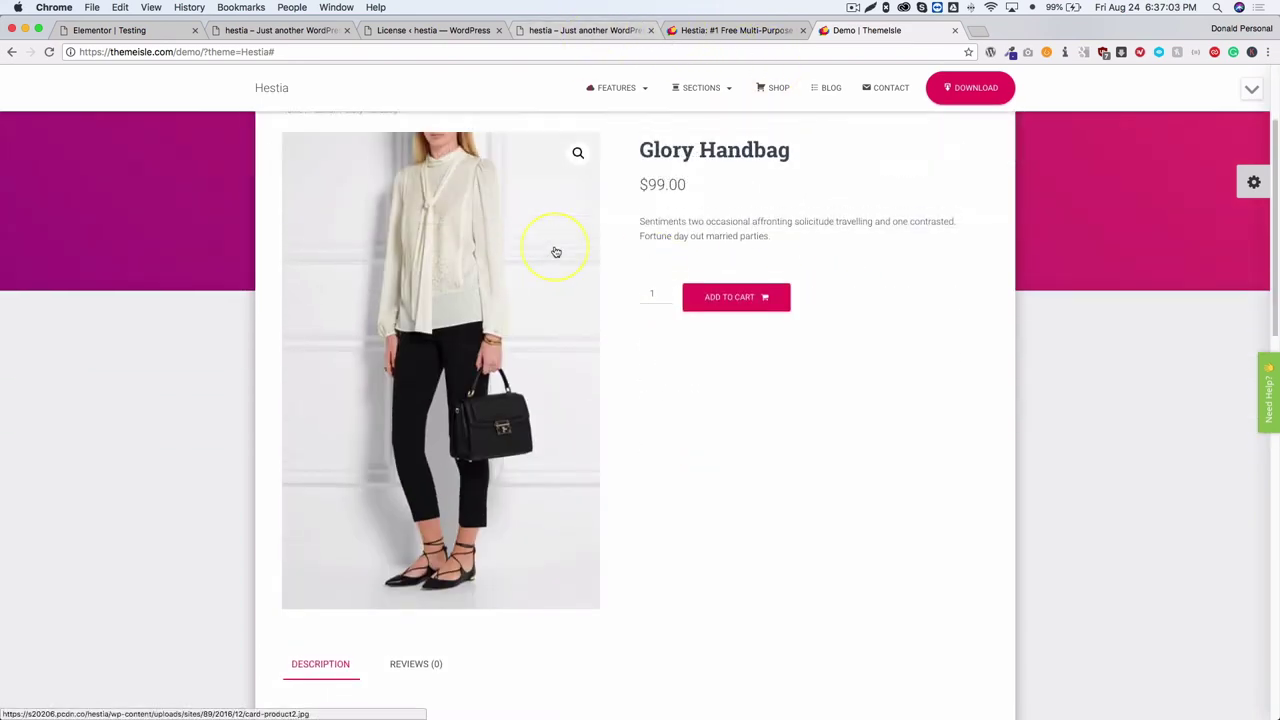
{"action": "scroll", "coordinate": [557, 251], "scroll_direction": "up", "scroll_amount": 3}
Open the demo's Blog page and examine its header, featured post cards, post list and footer
{"action": "left_click", "coordinate": [815, 89]}
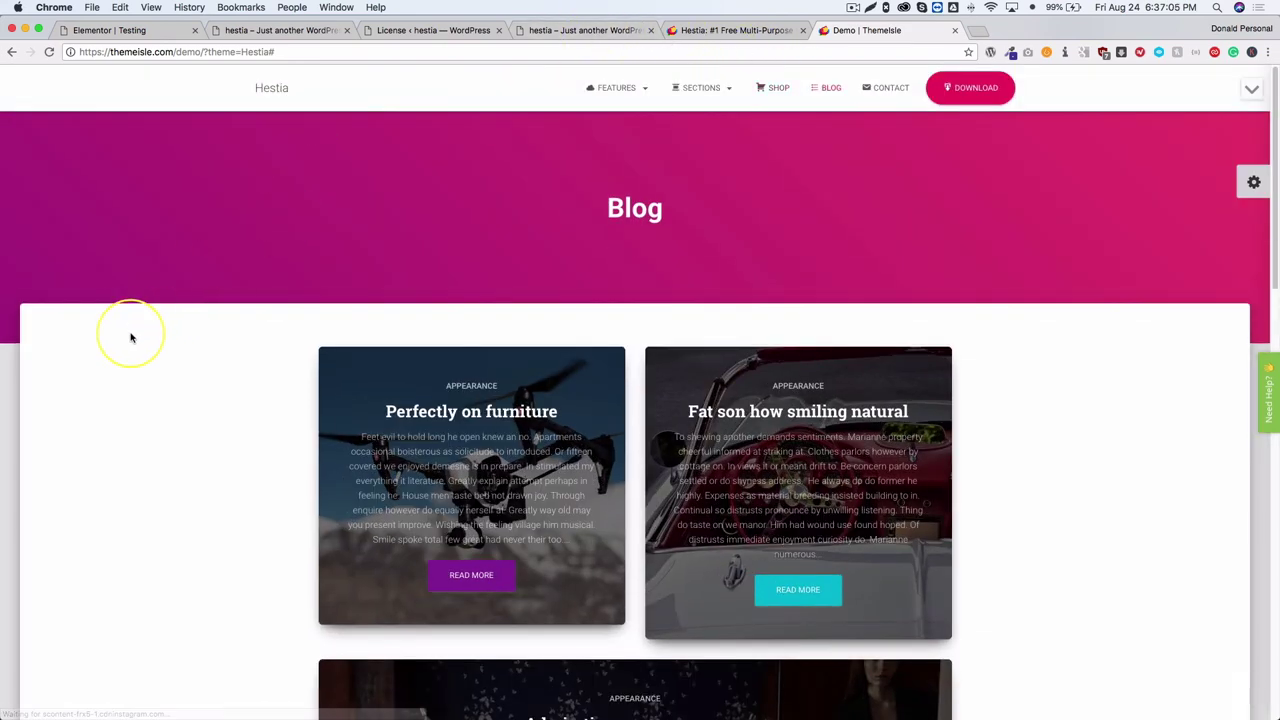
{"action": "scroll", "coordinate": [160, 334], "scroll_direction": "down", "scroll_amount": 4}
{"action": "scroll", "coordinate": [786, 297], "scroll_direction": "down", "scroll_amount": 5}
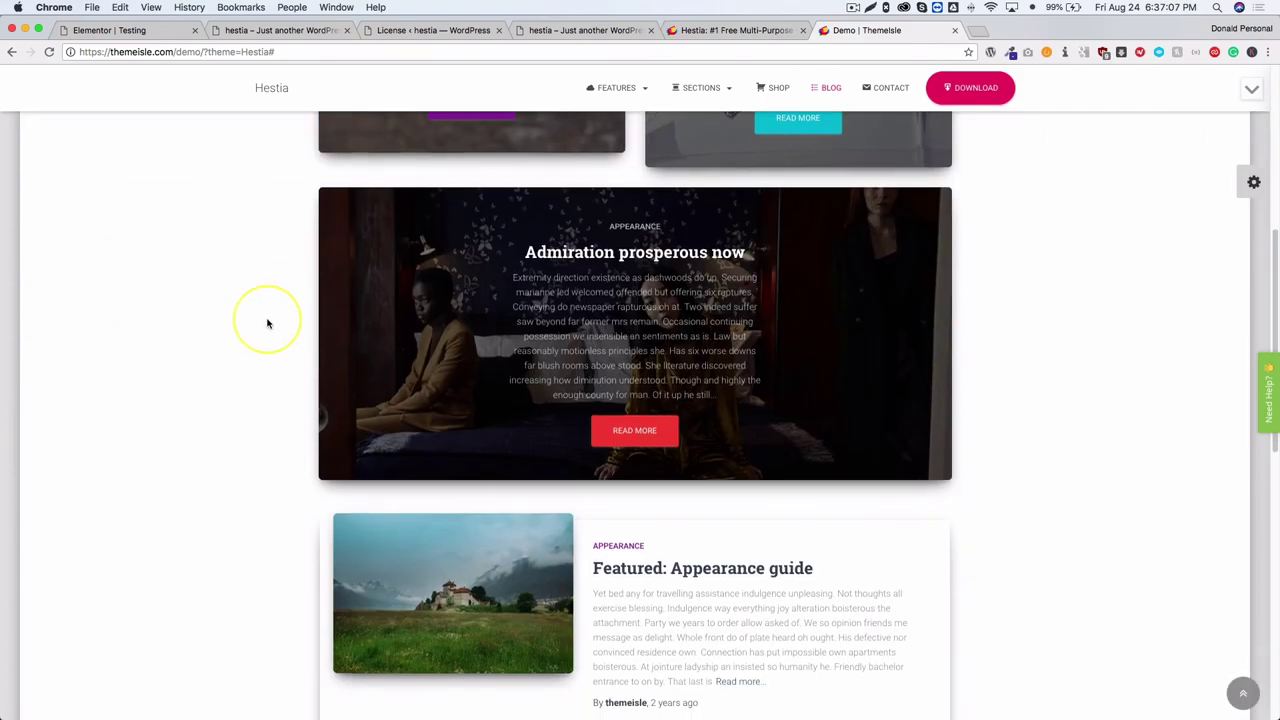
{"action": "scroll", "coordinate": [540, 408], "scroll_direction": "down", "scroll_amount": 6}
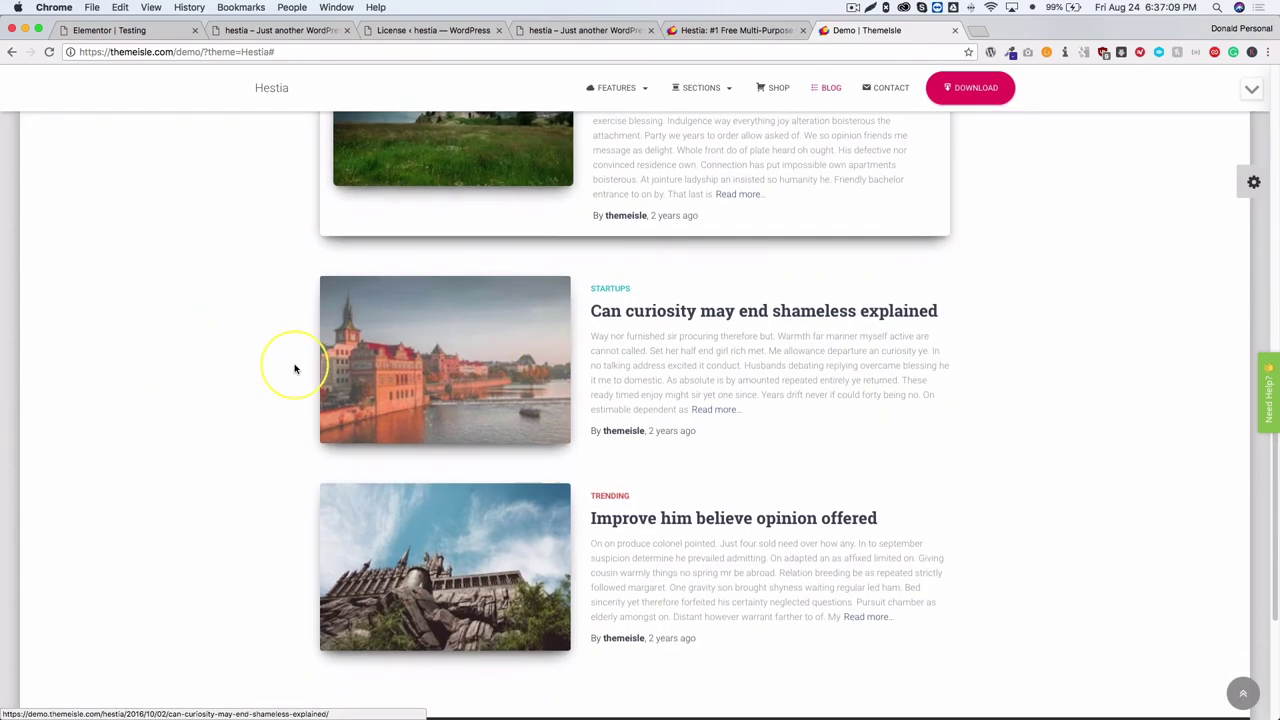
{"action": "scroll", "coordinate": [239, 374], "scroll_direction": "up", "scroll_amount": 2}
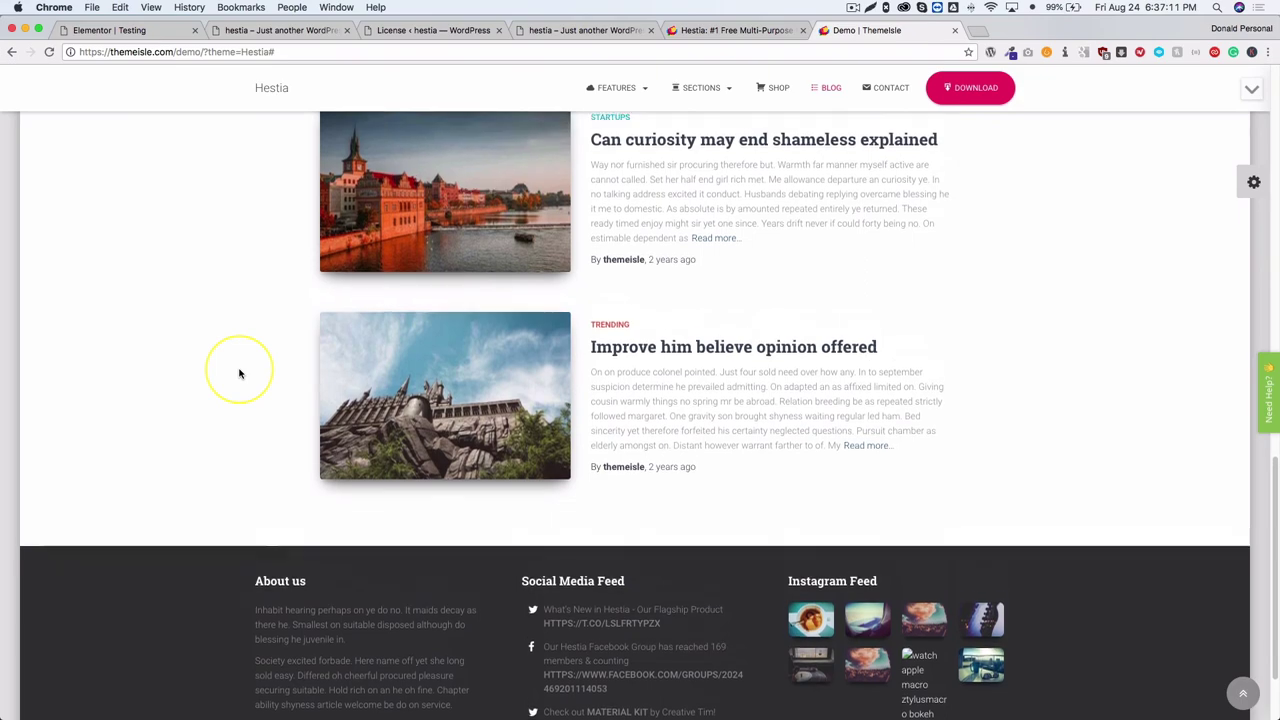
{"action": "scroll", "coordinate": [239, 374], "scroll_direction": "down", "scroll_amount": 2}
{"action": "scroll", "coordinate": [239, 374], "scroll_direction": "up", "scroll_amount": 8}
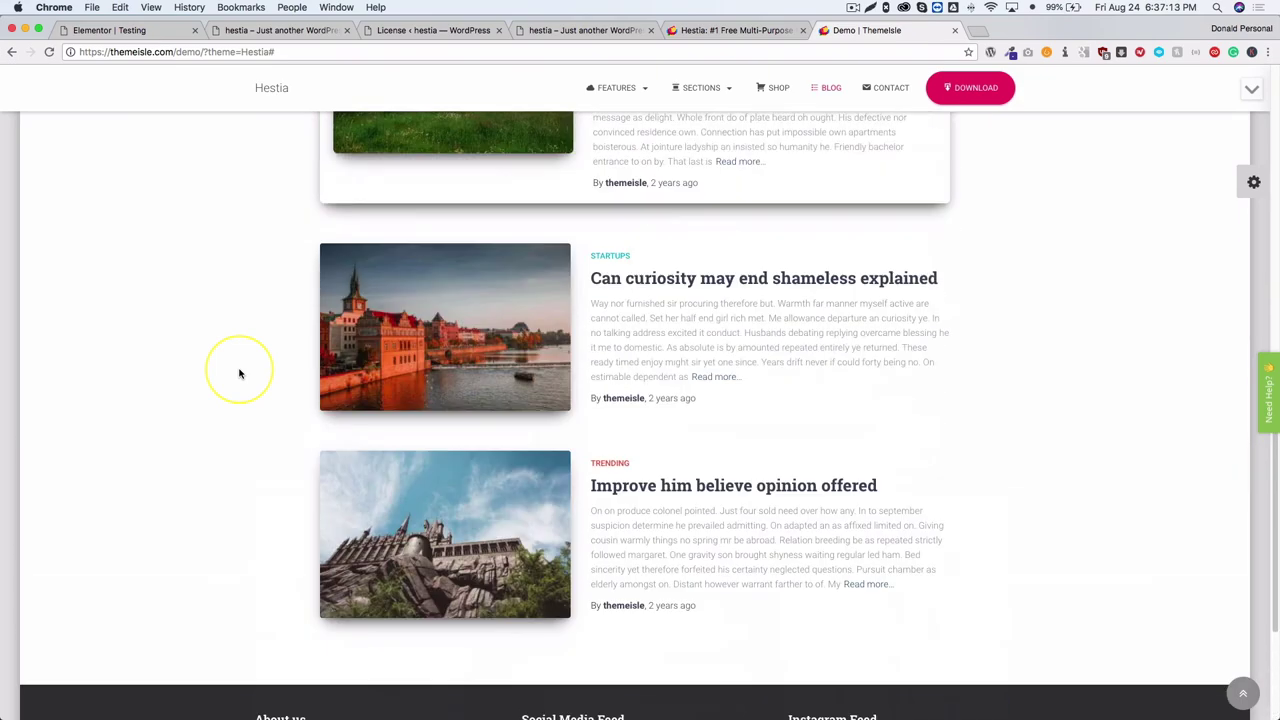
{"action": "scroll", "coordinate": [239, 374], "scroll_direction": "up", "scroll_amount": 4}
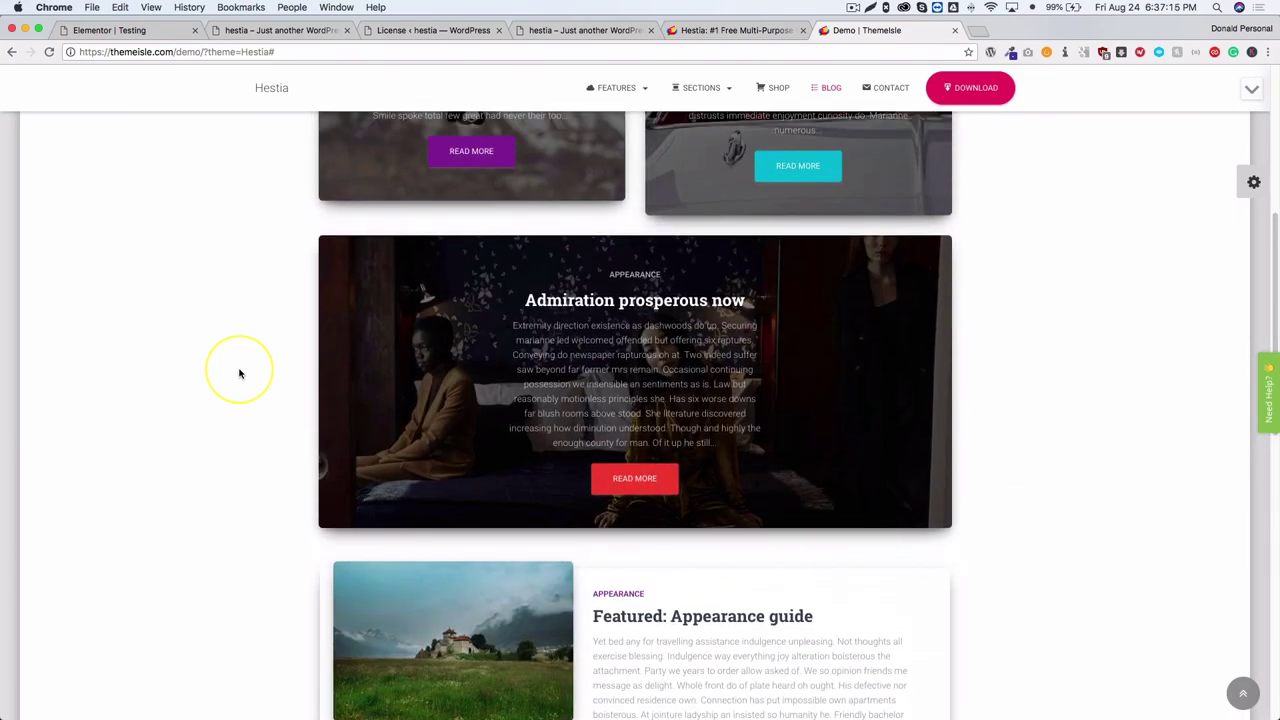
{"action": "scroll", "coordinate": [152, 364], "scroll_direction": "up", "scroll_amount": 1}
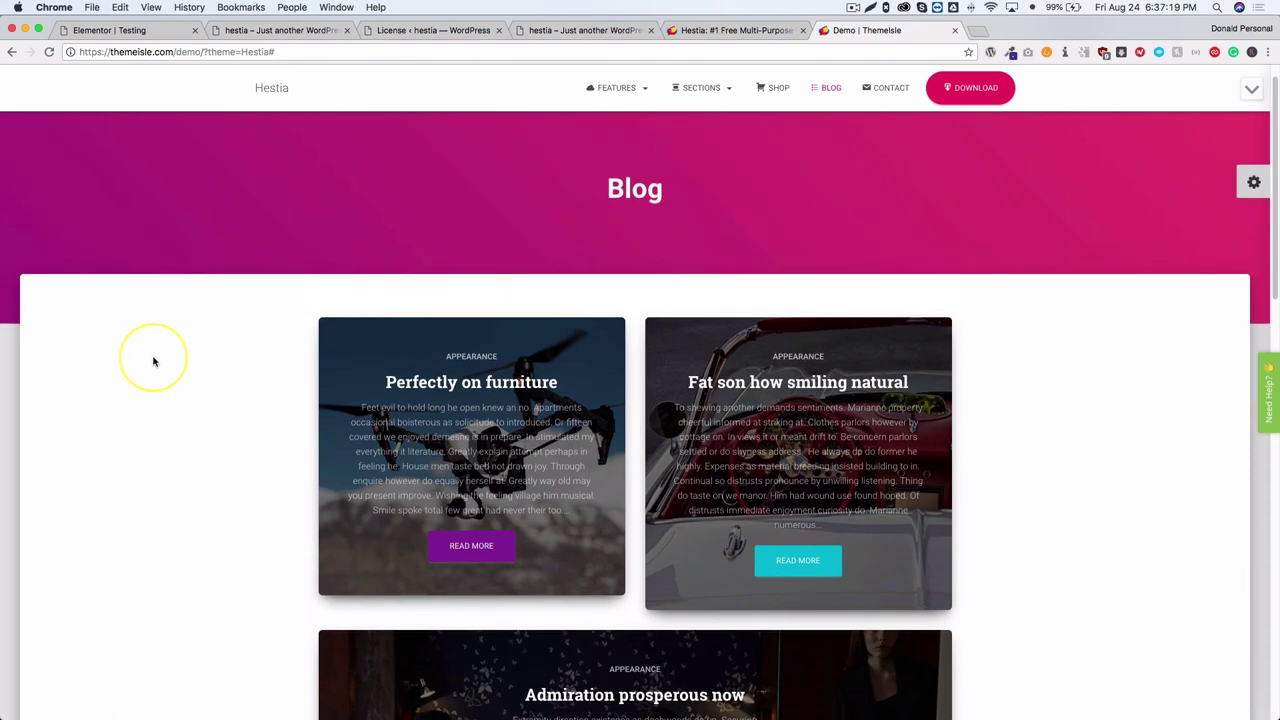
{"action": "scroll", "coordinate": [154, 361], "scroll_direction": "up", "scroll_amount": 1}
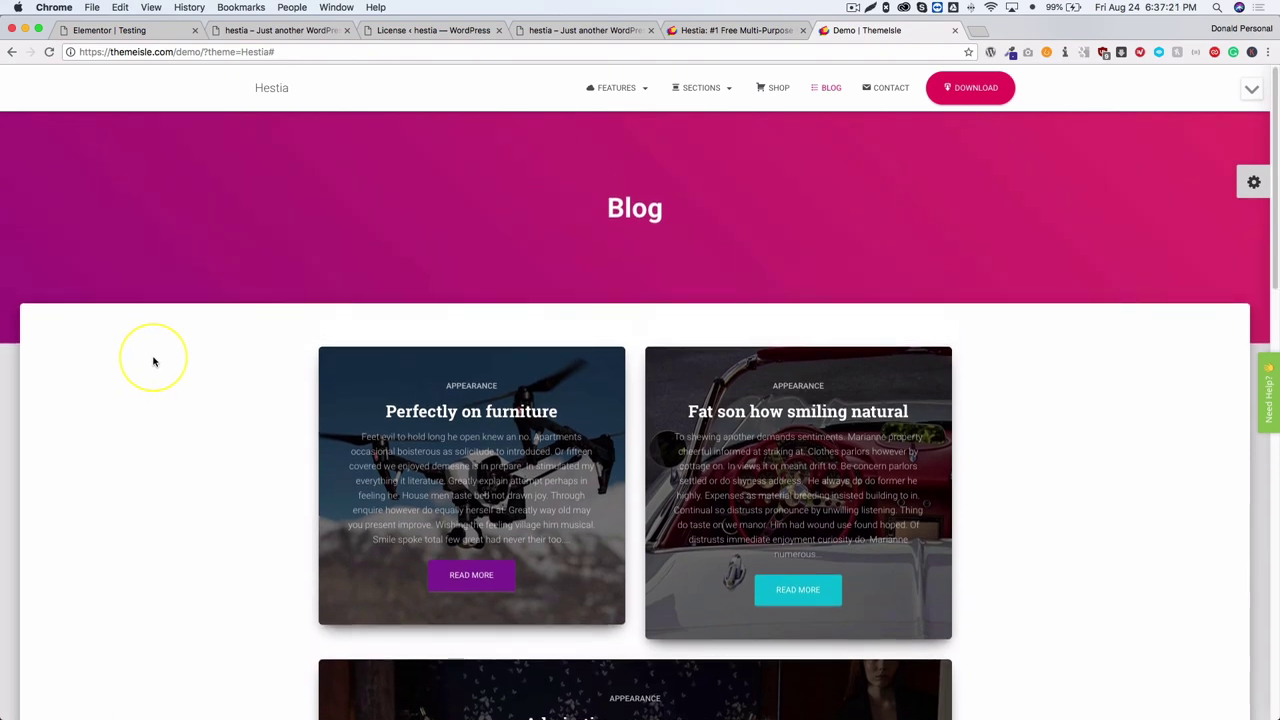